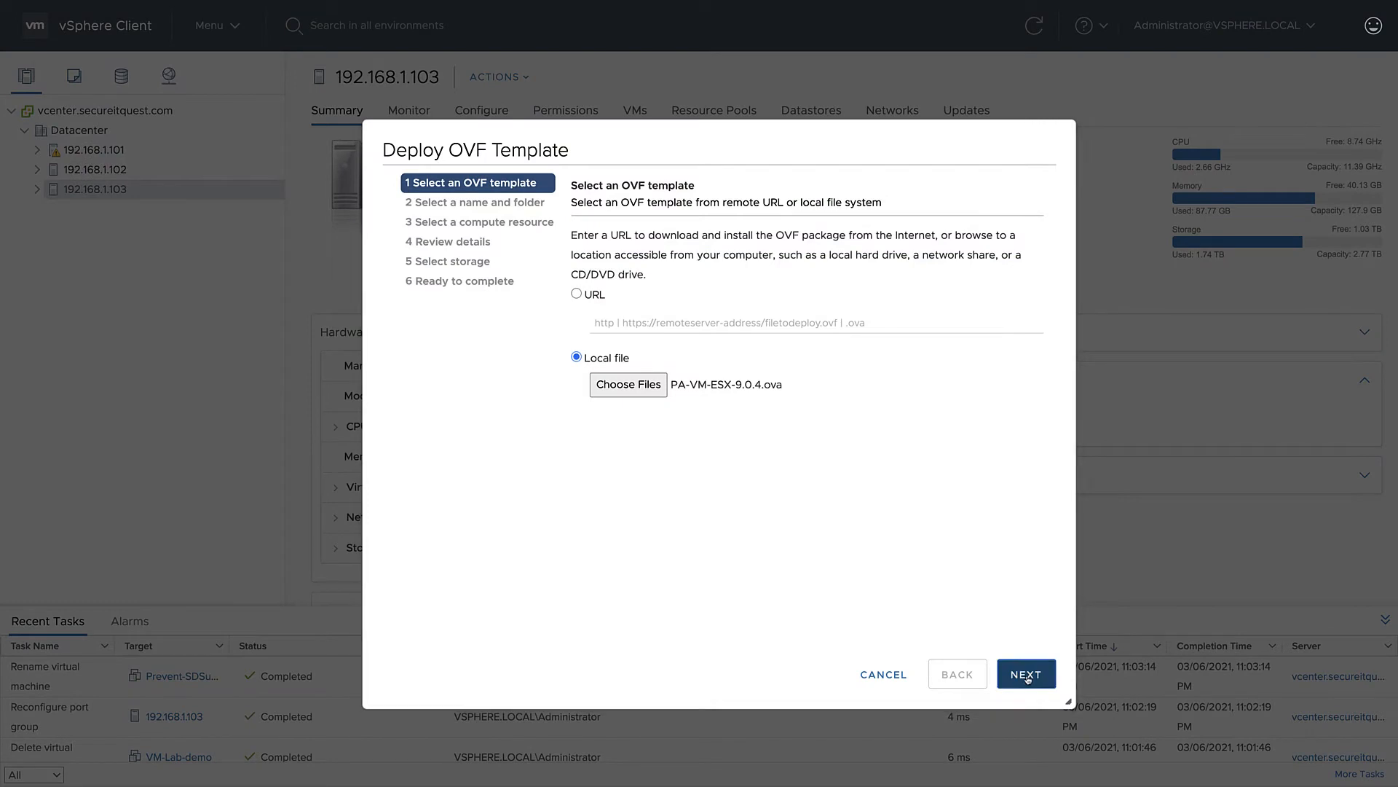
- Use PA-VM-ESX-9.0.4.ova as the OVF template and name the virtual machine VM-lab-demo in Datacenter
left_click(1027, 674)
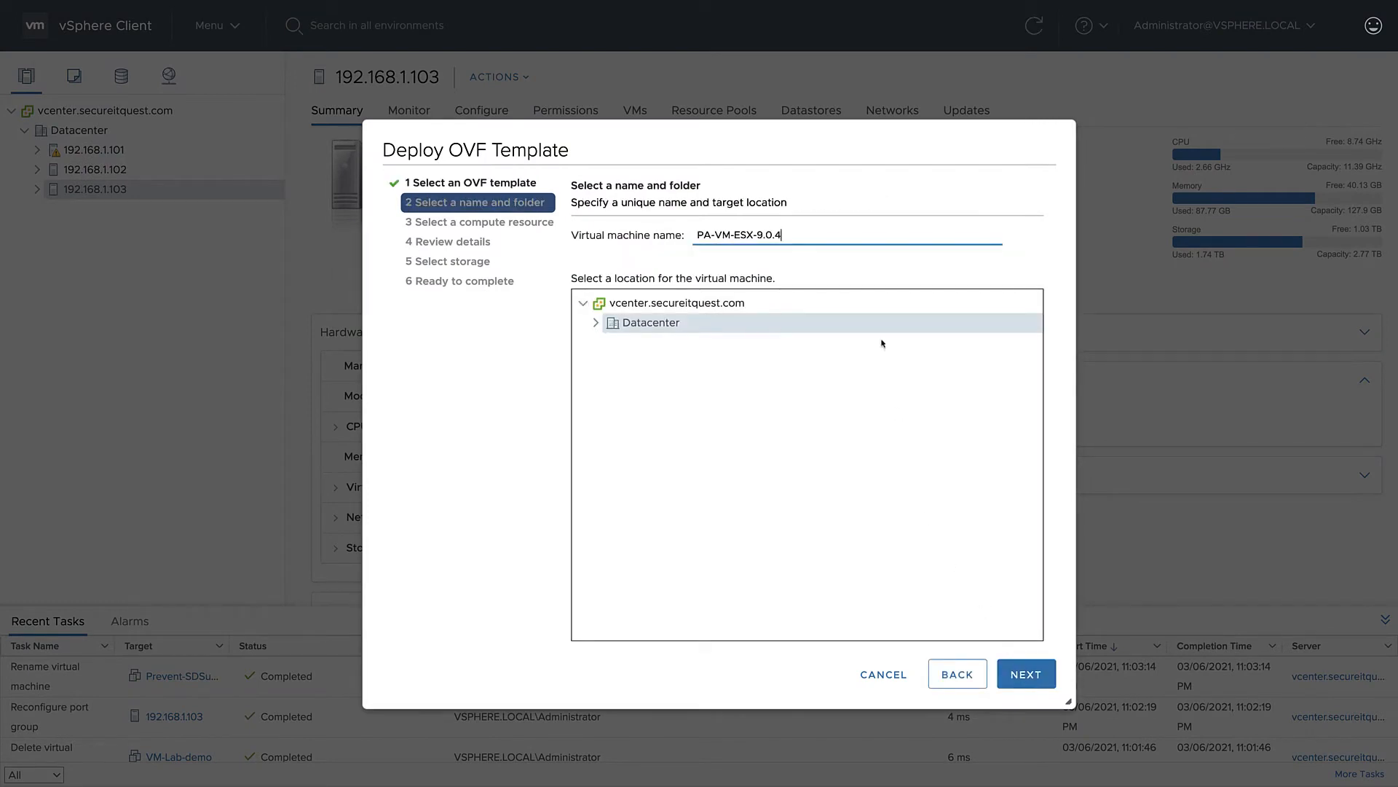
left_click_drag(785, 237, 694, 237)
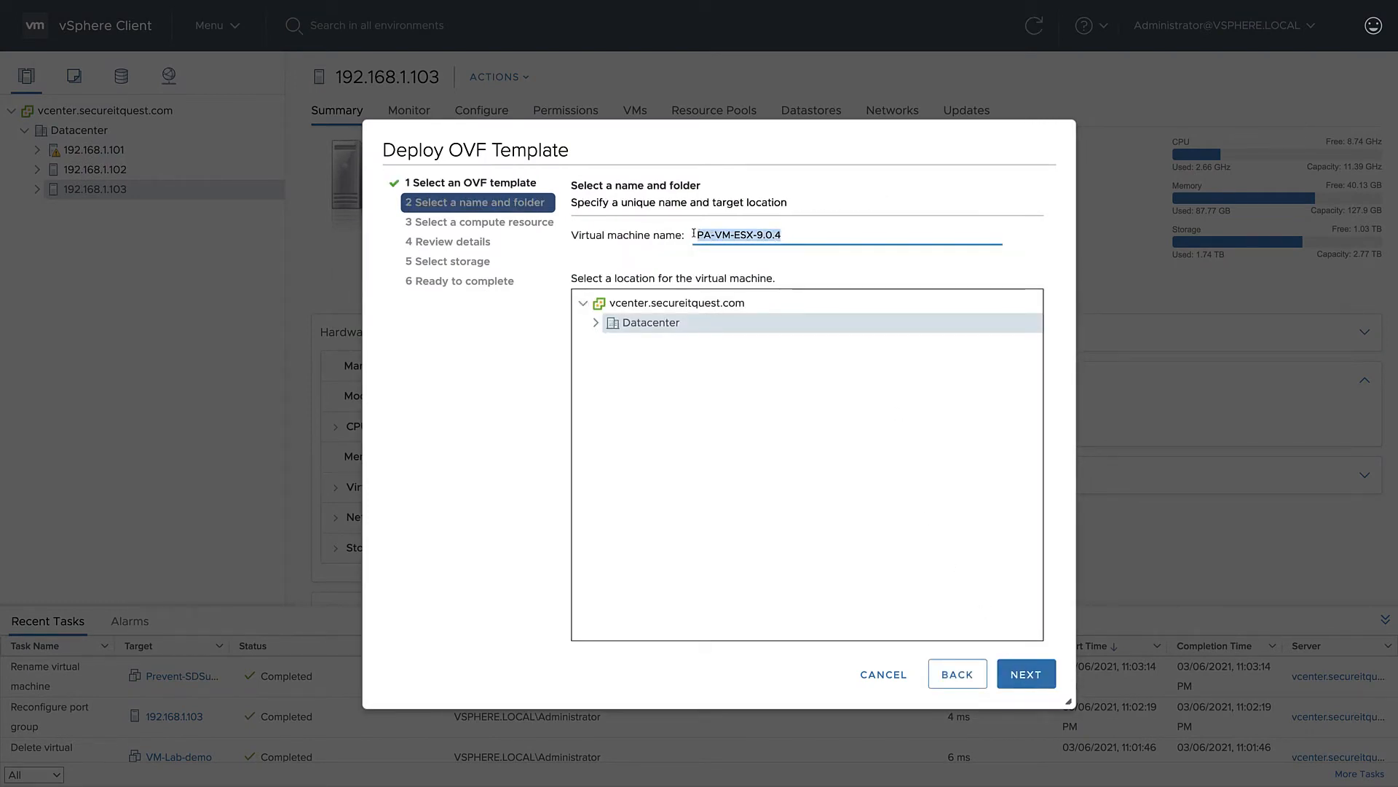
type("VM-lab")
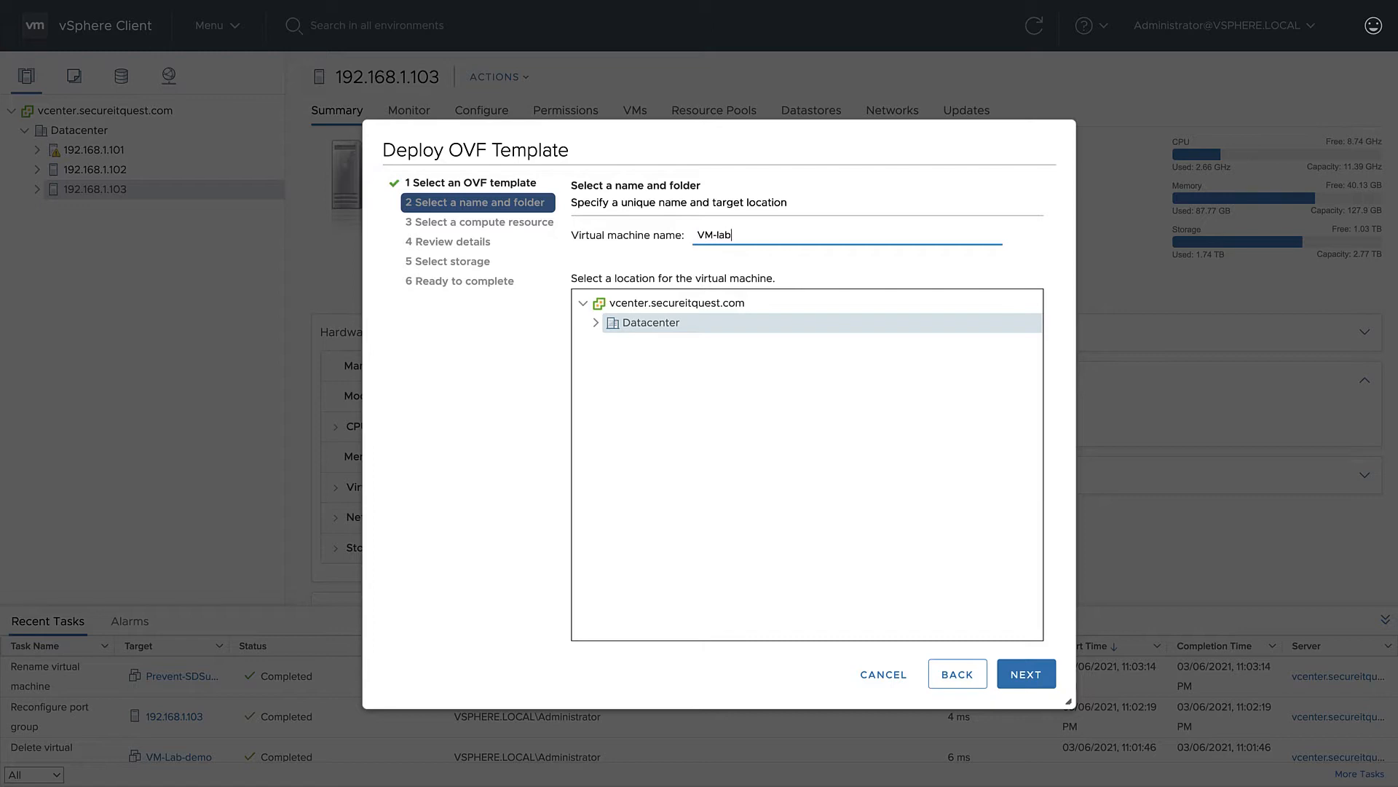
type("-demo")
left_click(1045, 675)
- Deploy the template on host 192.168.1.103 with datastore host3-ds1, thick provision lazy zeroed disks and the LAN destination network
left_click(1045, 675)
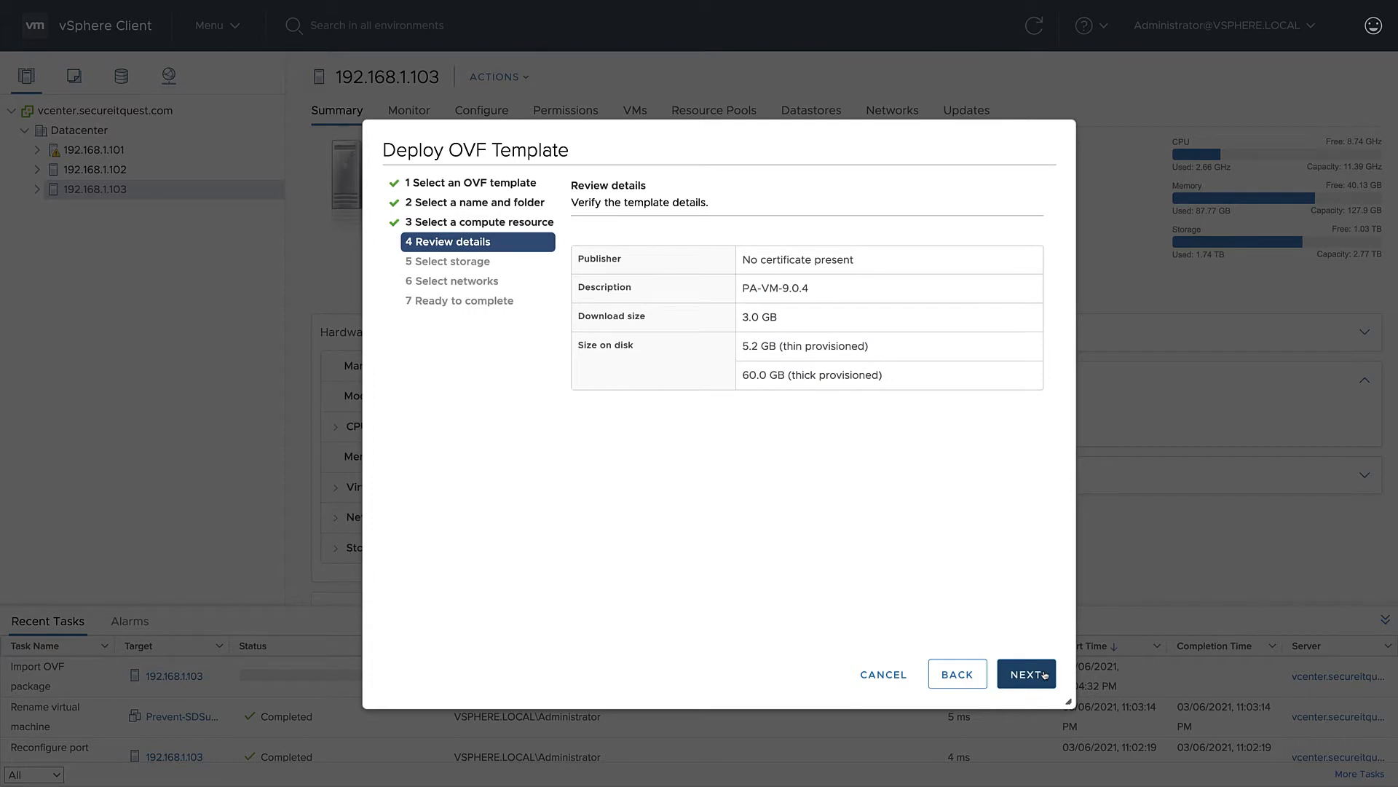
left_click(1044, 675)
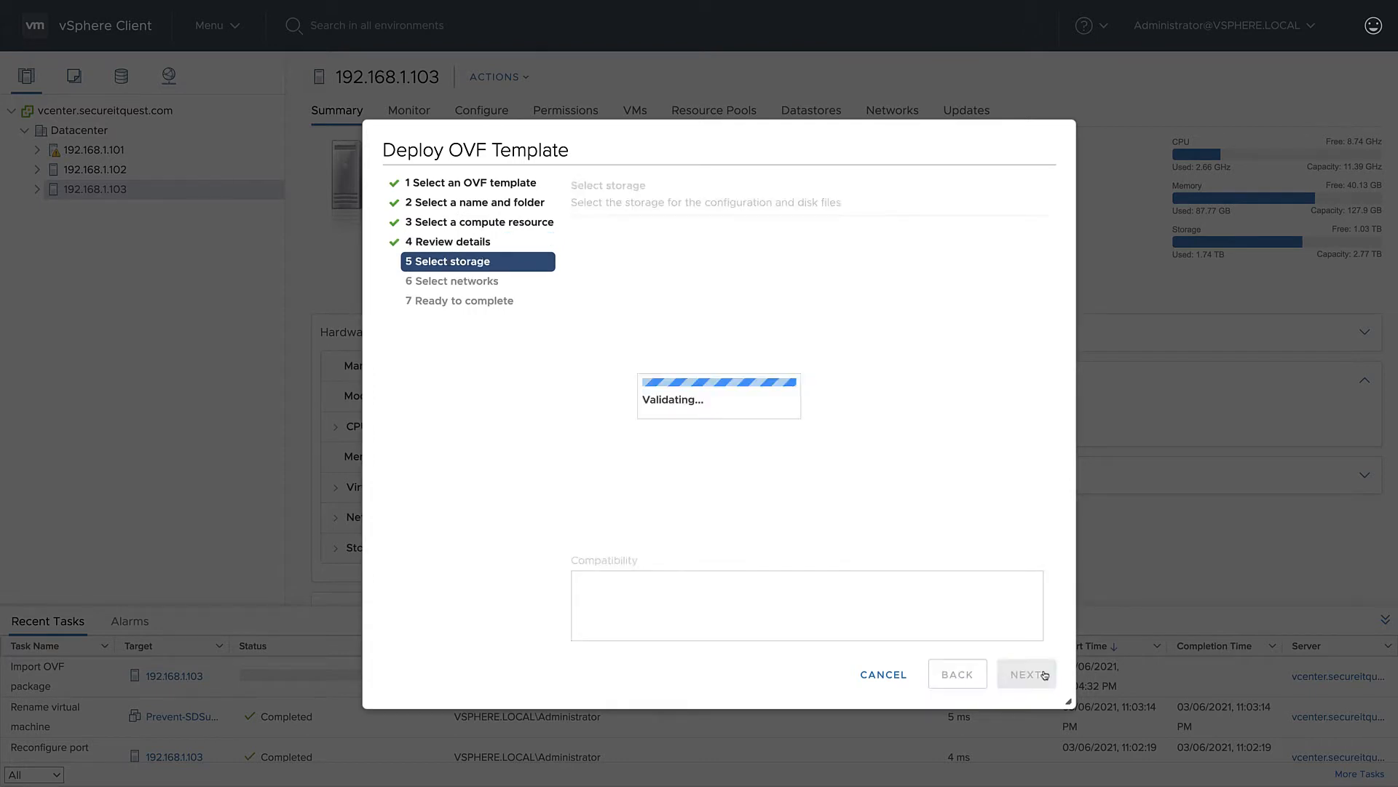
left_click(1044, 674)
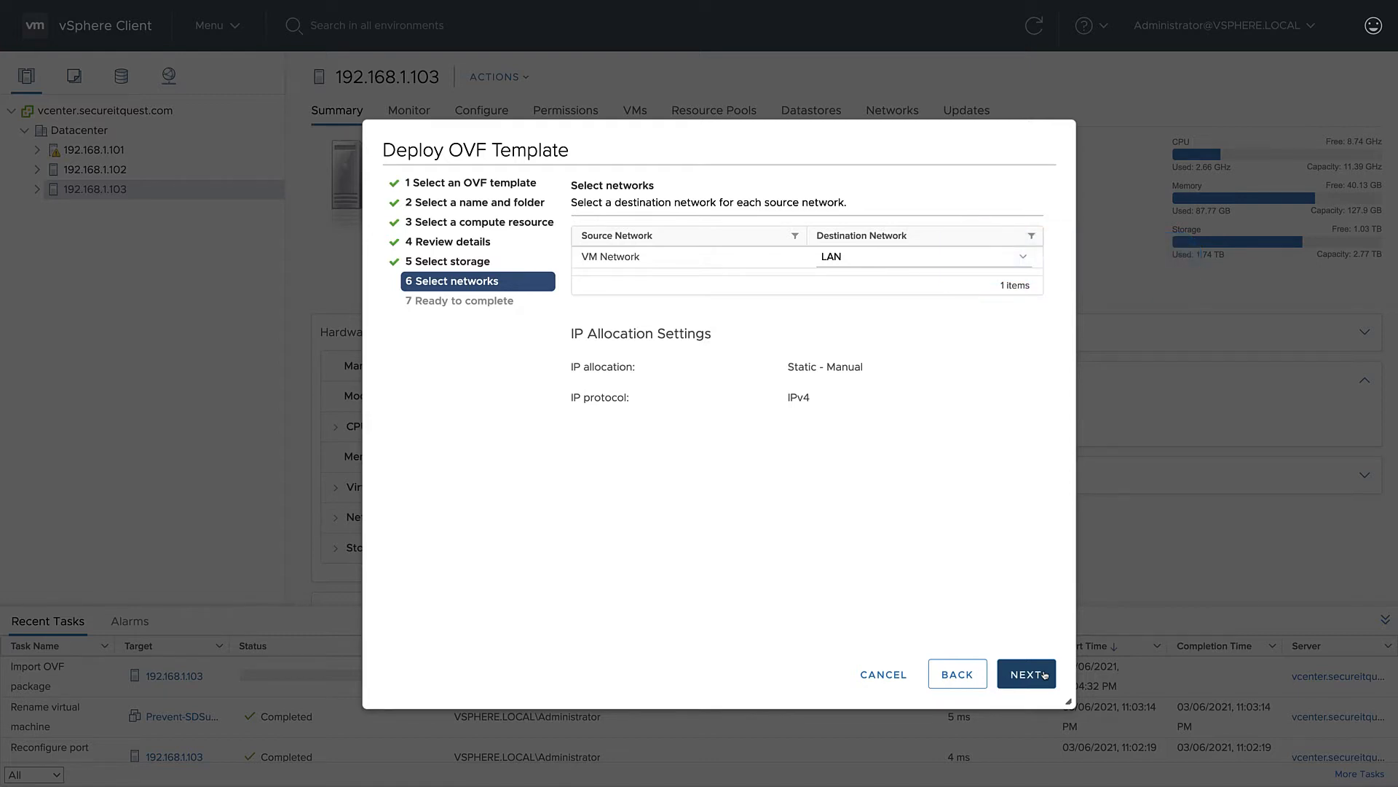
left_click(1042, 675)
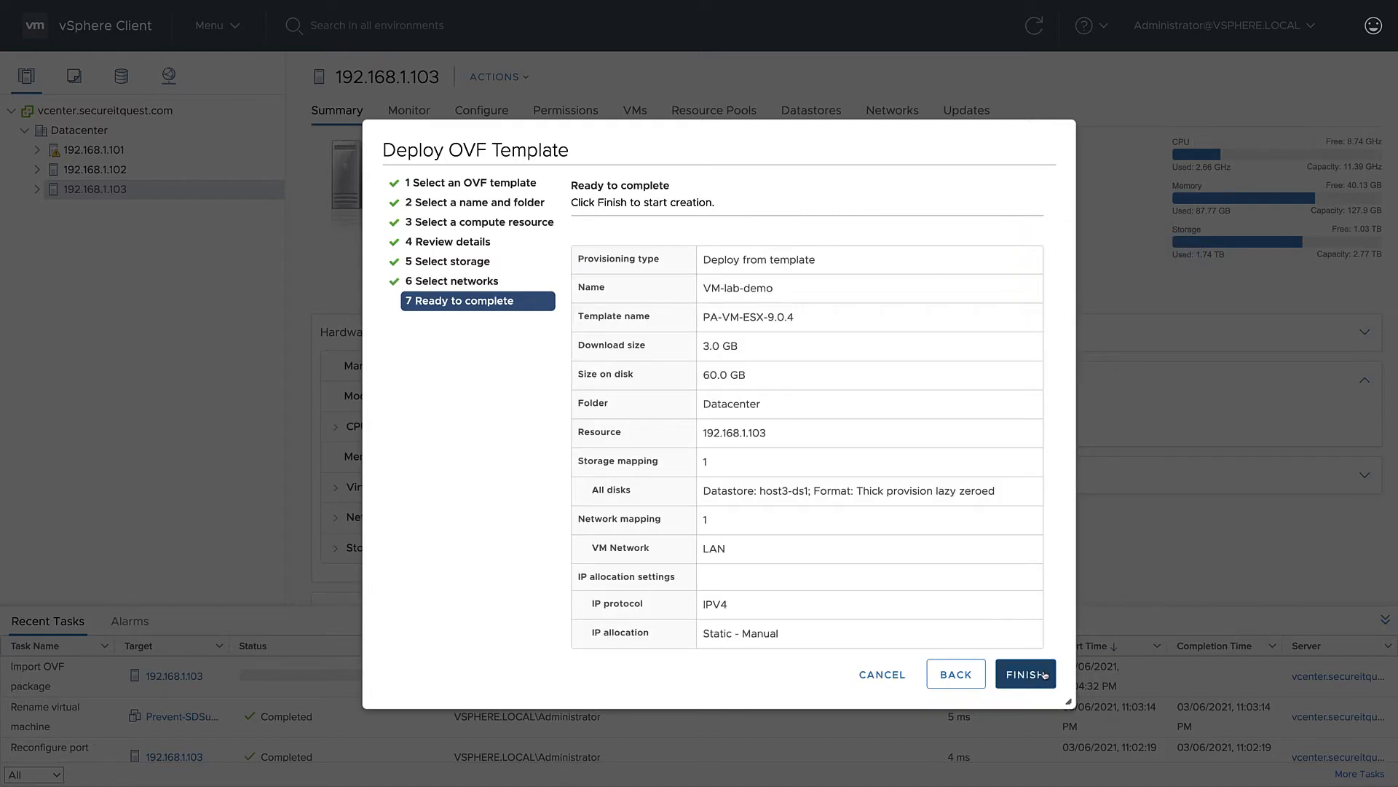
left_click(1042, 676)
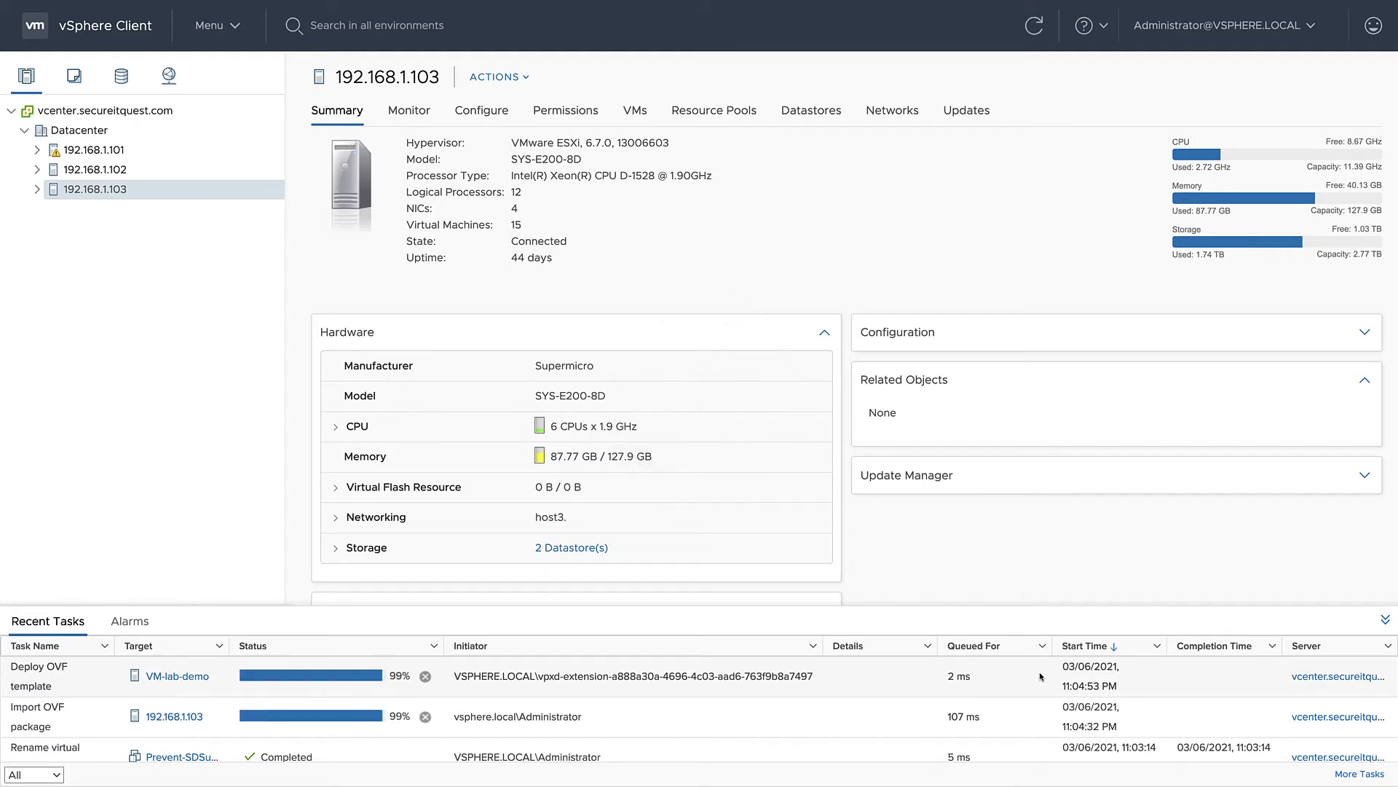
- Edit the settings of VM-lab-demo under host 192.168.1.103 and add a fourth network adapter
left_click(37, 189)
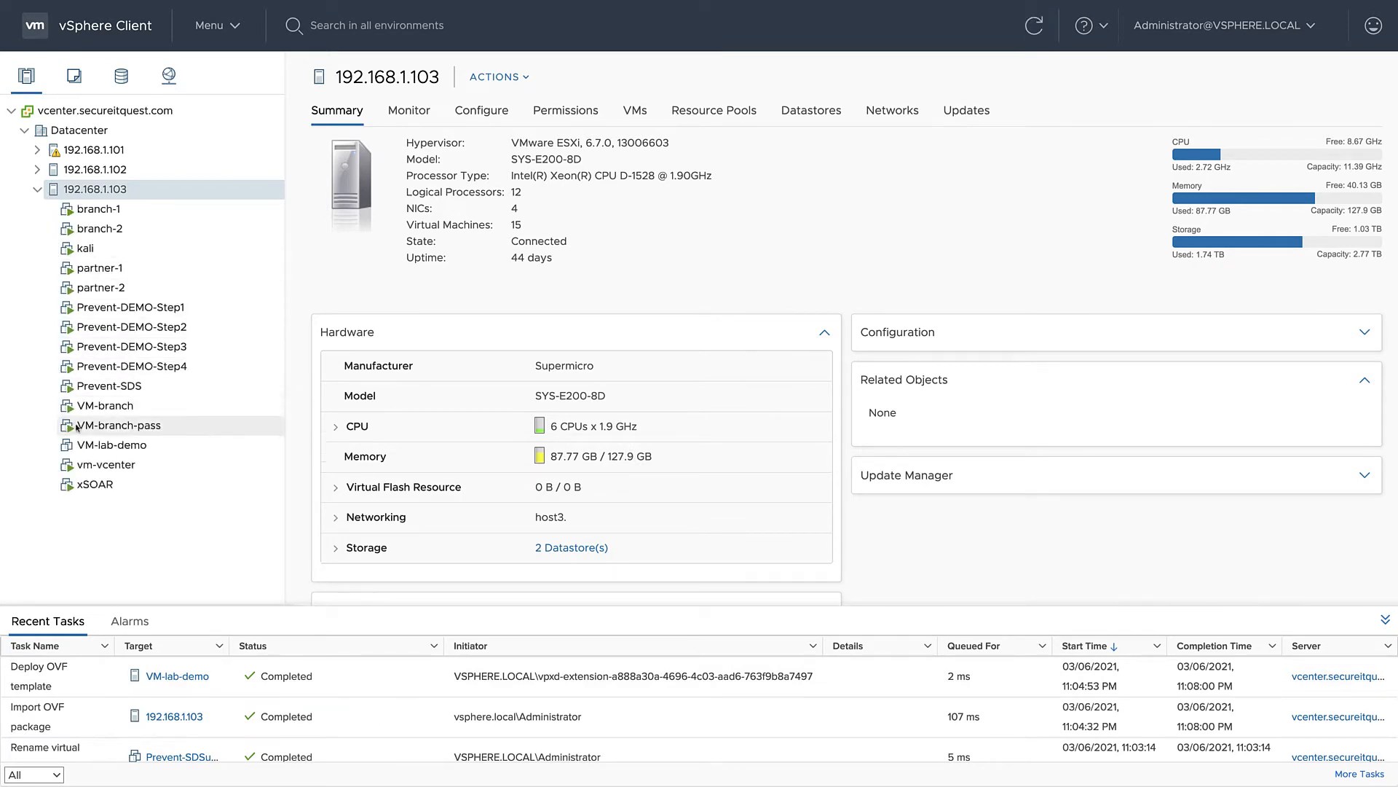
right_click(87, 446)
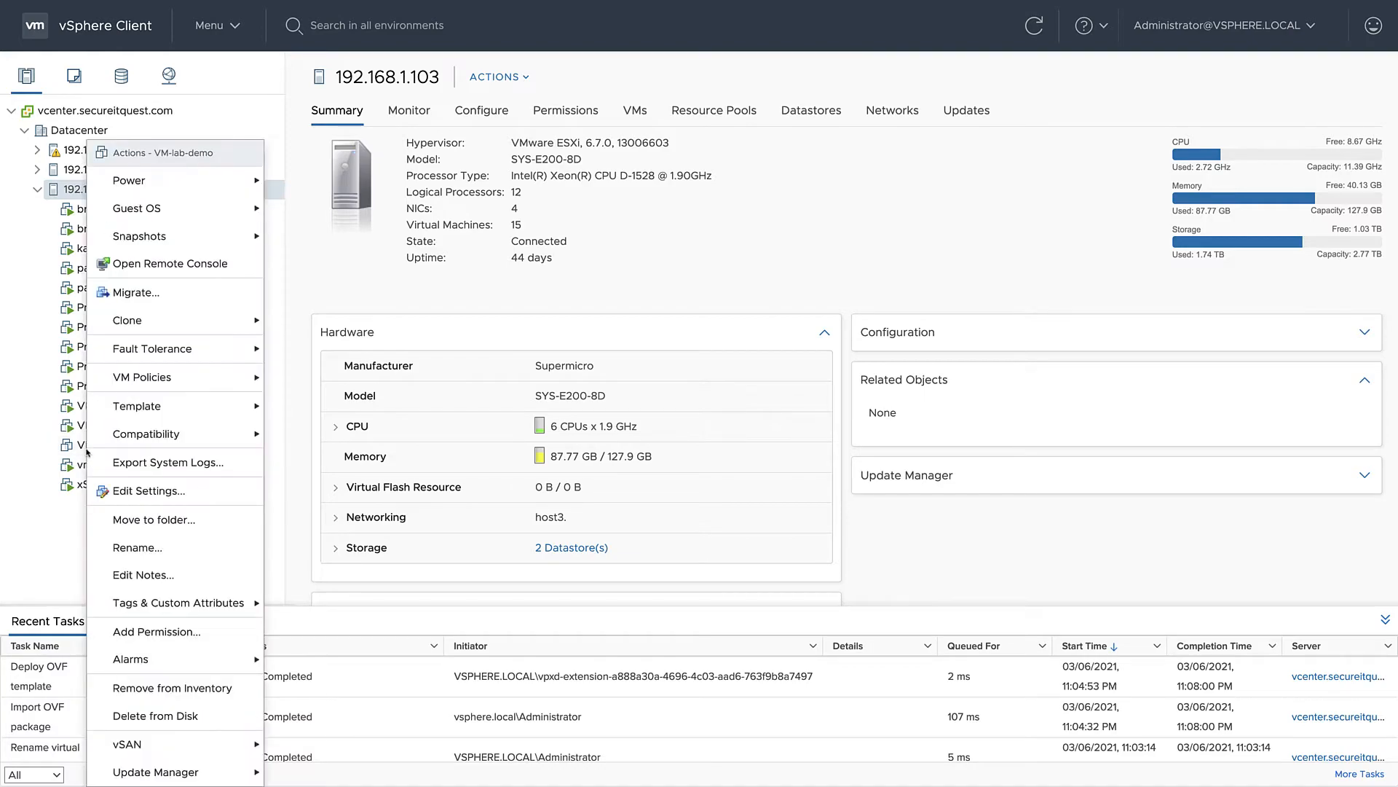
left_click(128, 493)
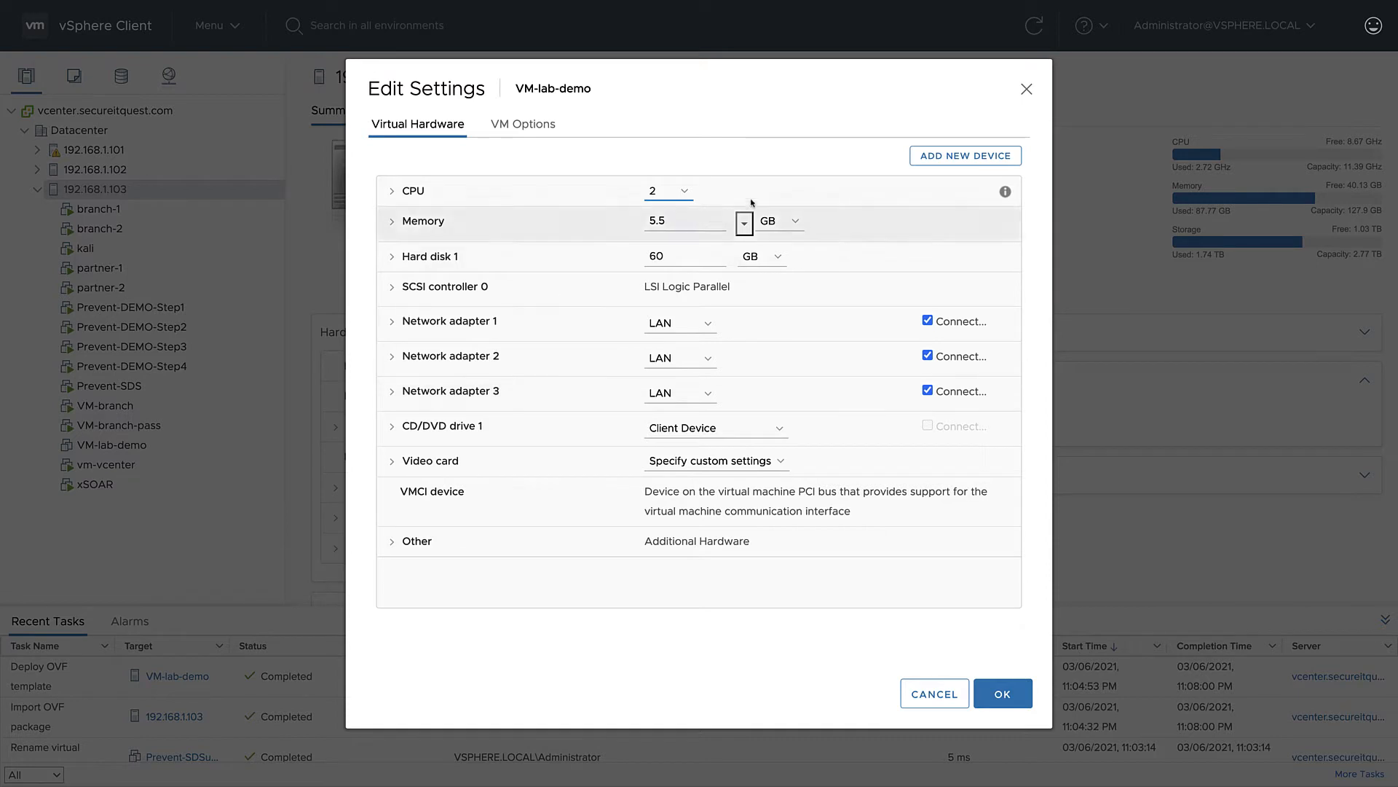
left_click(935, 156)
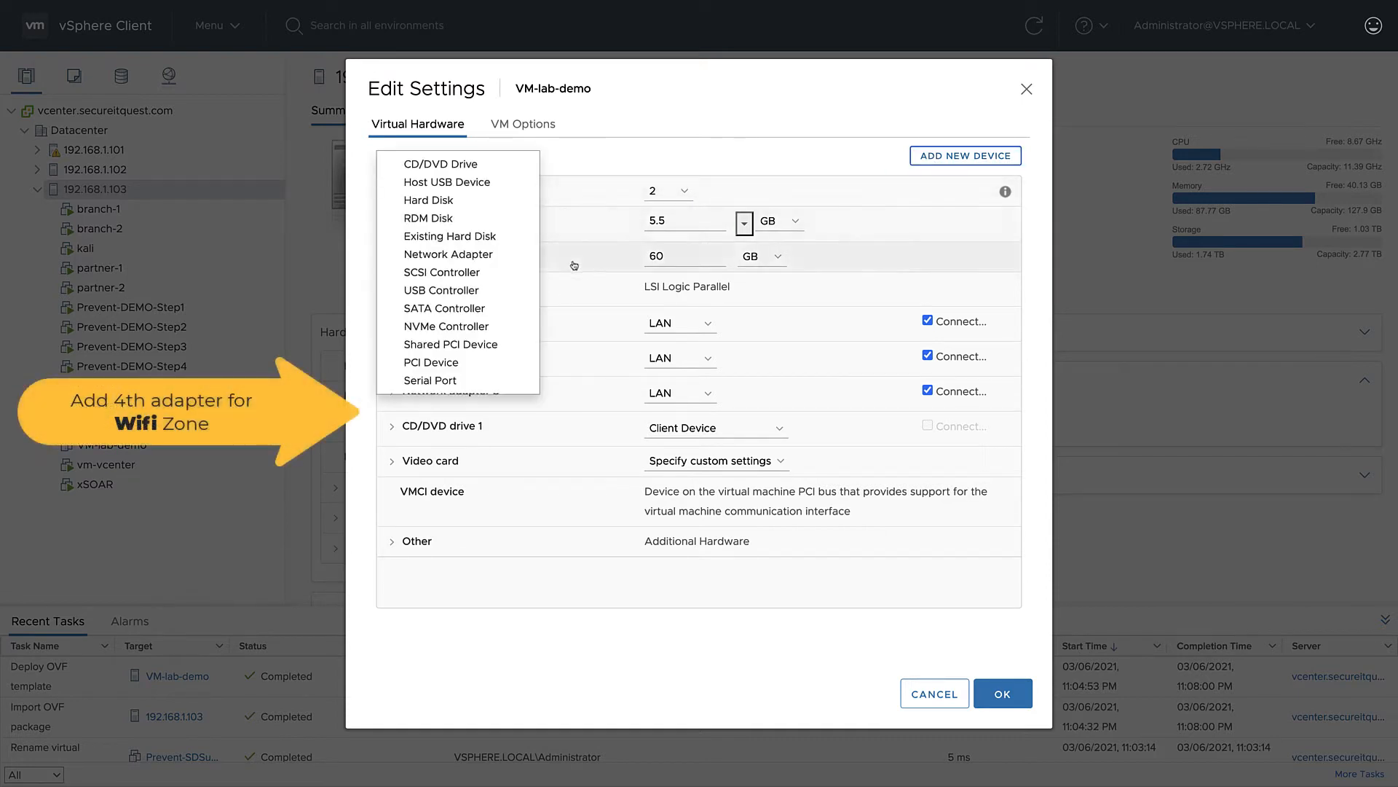
left_click(490, 256)
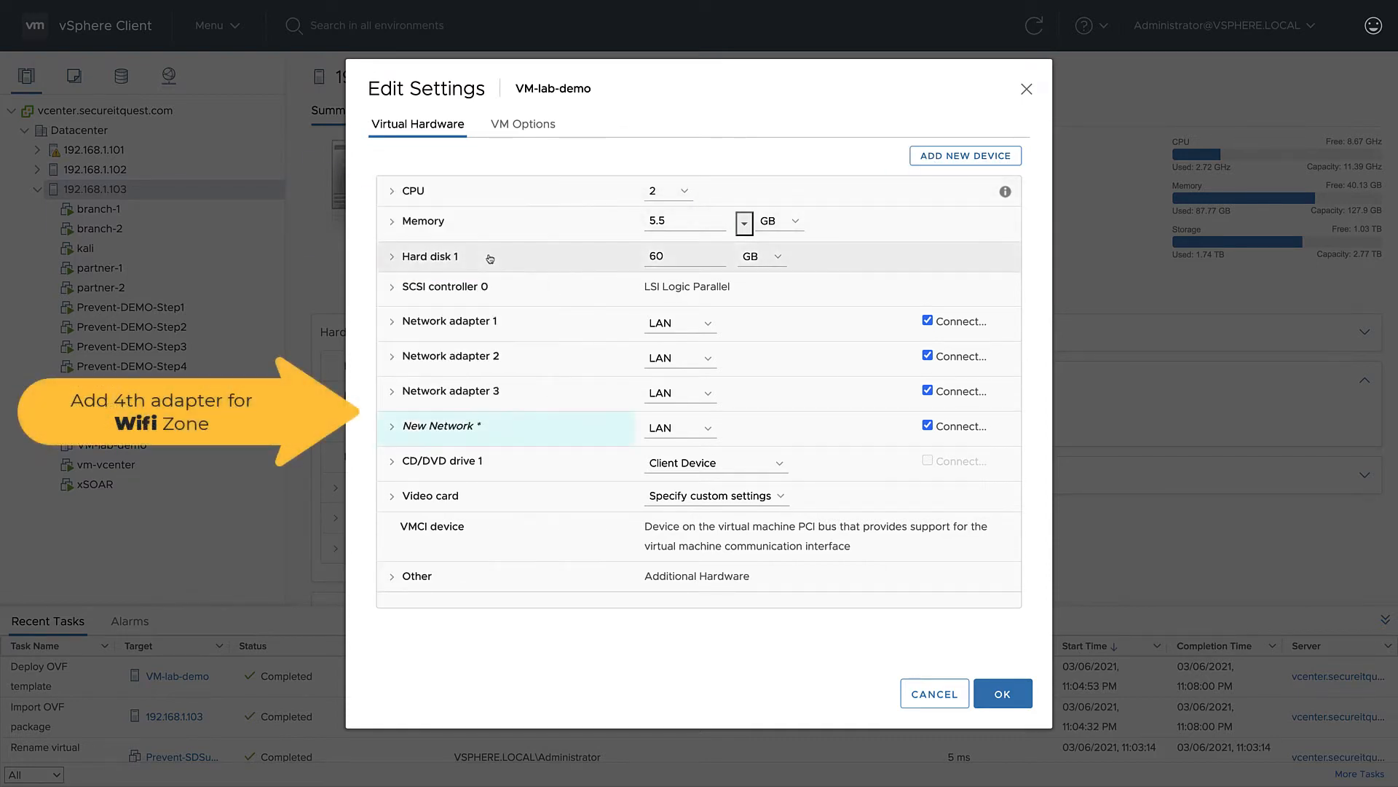
- Set the virtual machine's CPU count to 6 and its memory to 8 GB
left_click(684, 190)
left_click(656, 257)
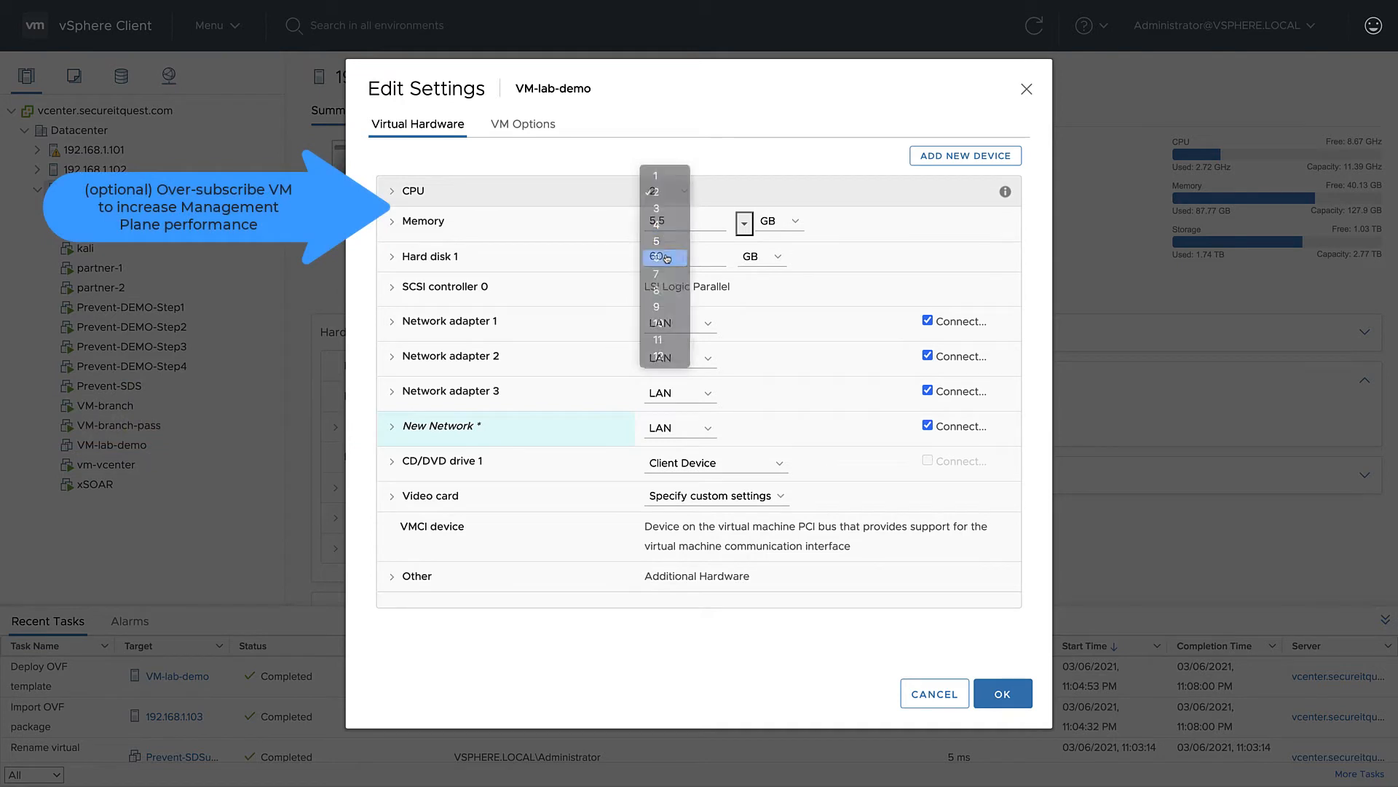
double_click(645, 222)
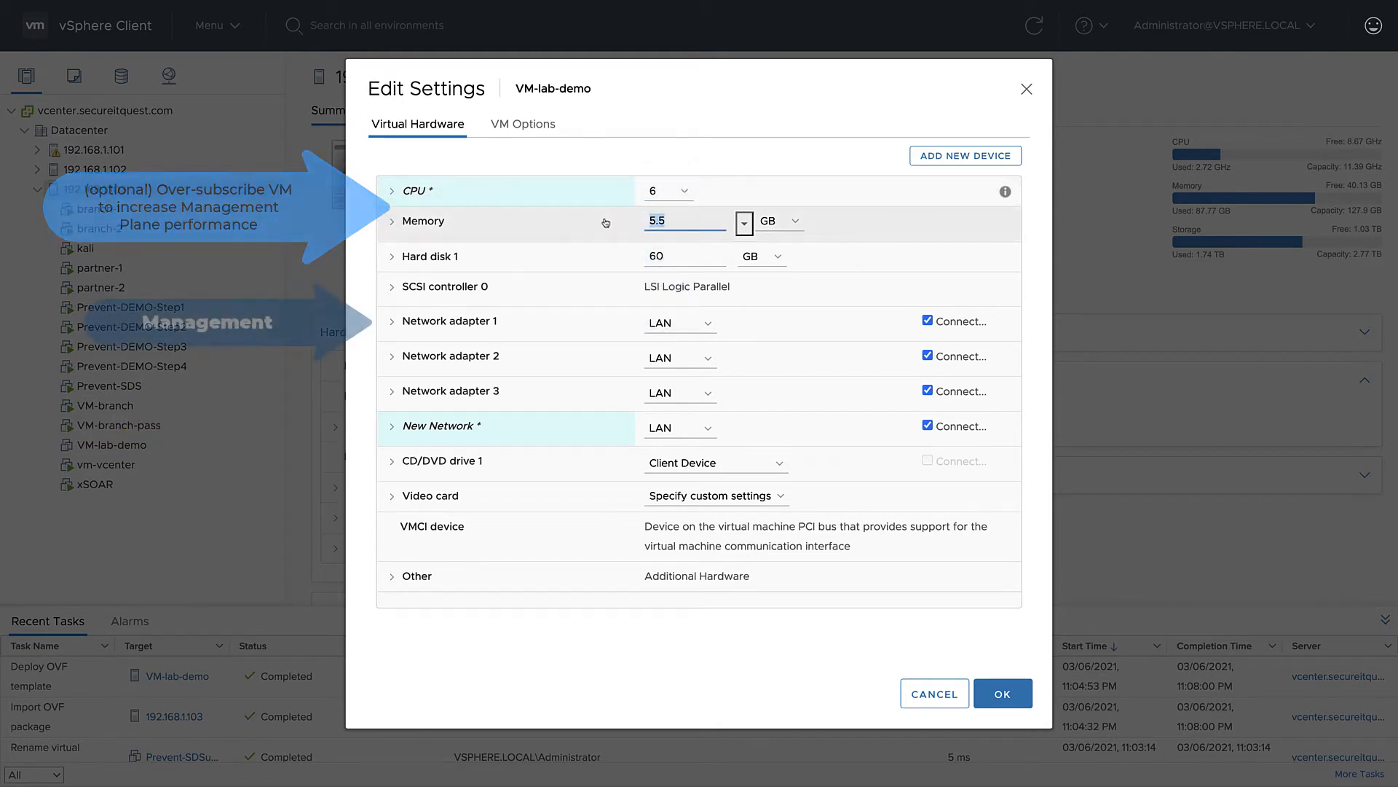
type("8")
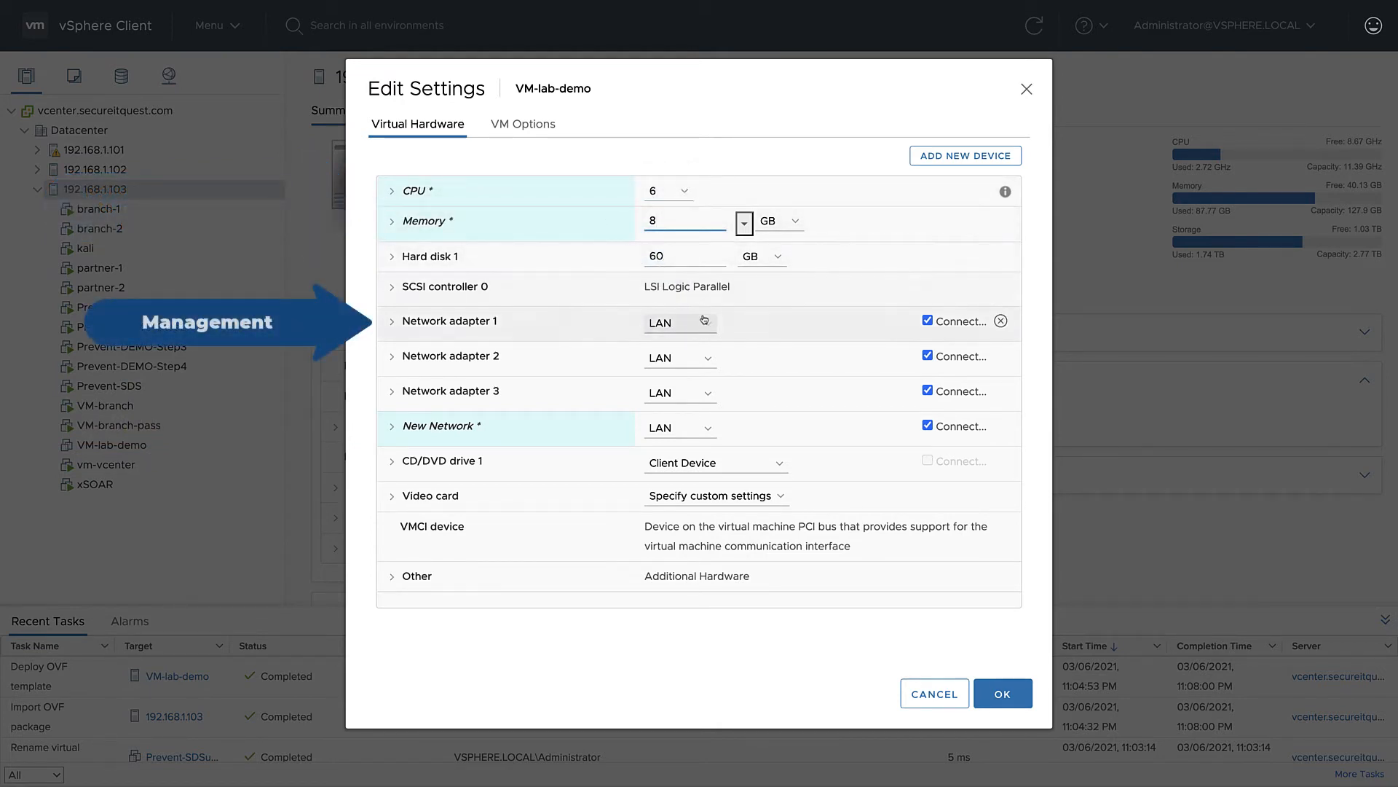
- Assign network adapter 2 to the WAN network
left_click(706, 357)
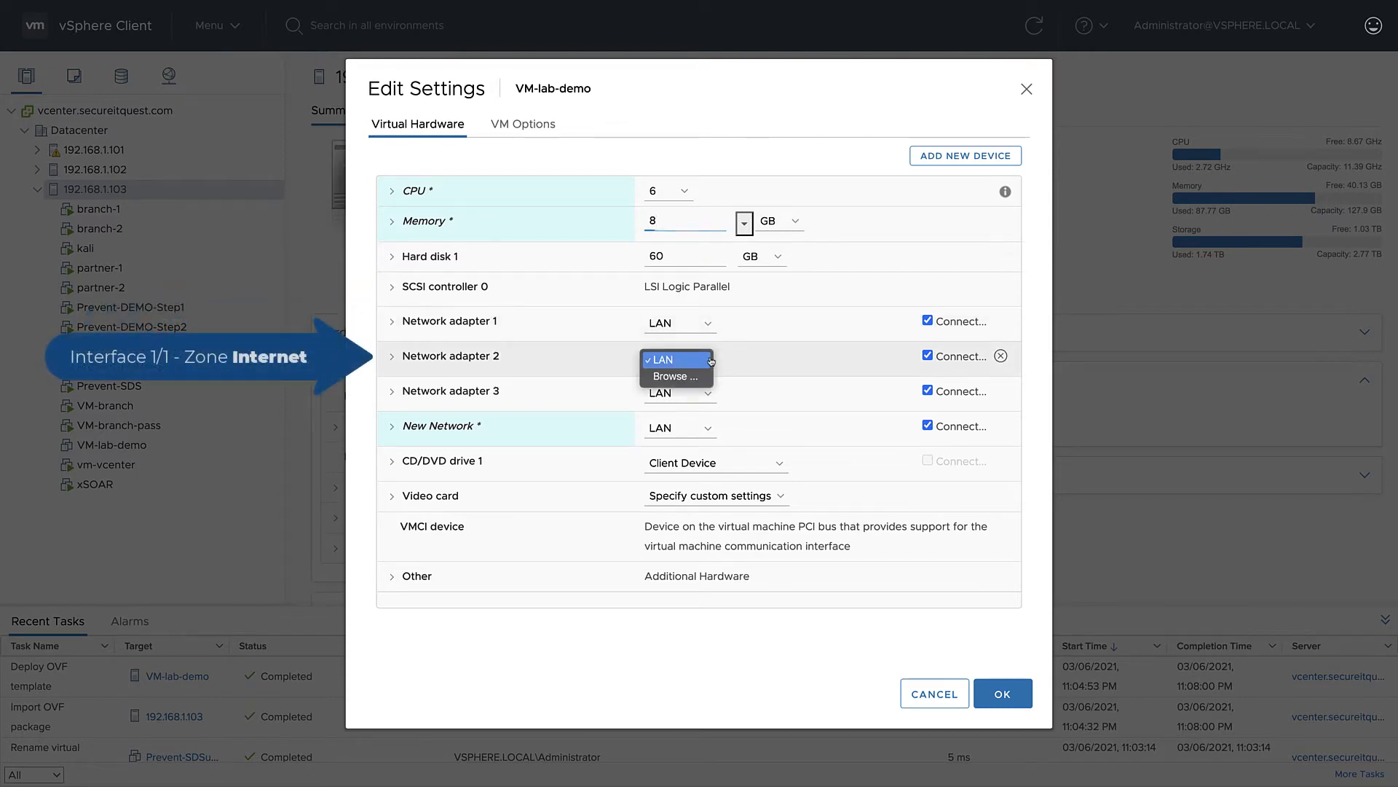
left_click(671, 377)
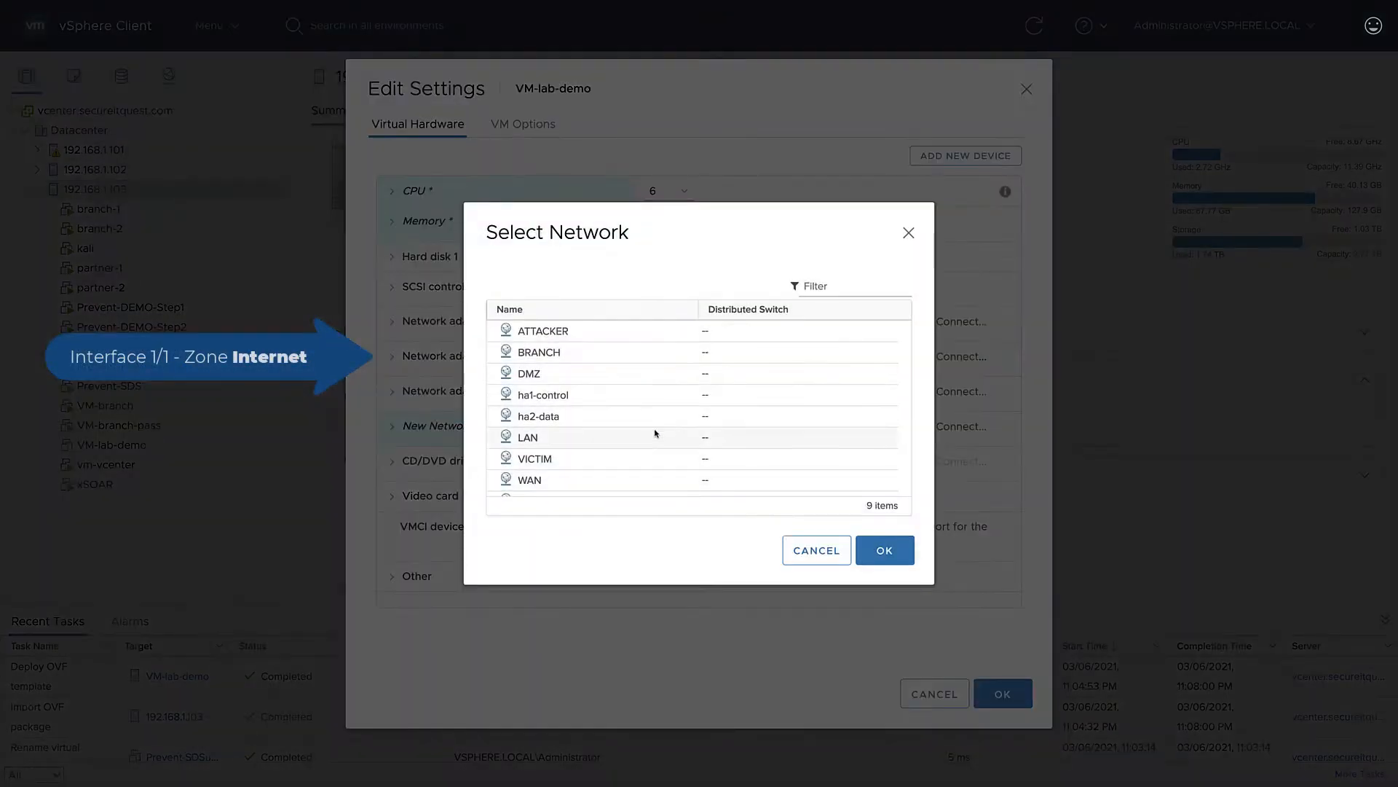
left_click(581, 480)
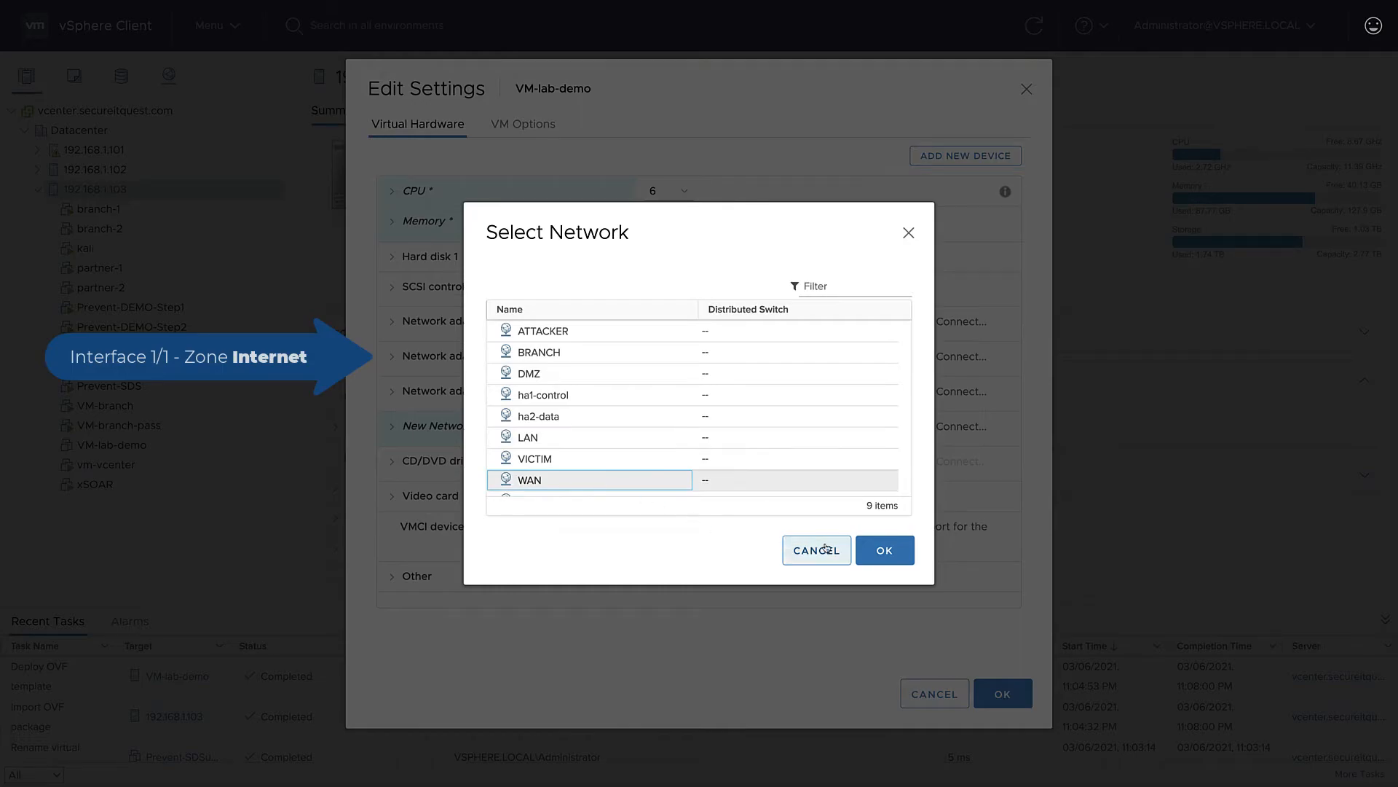
left_click(884, 550)
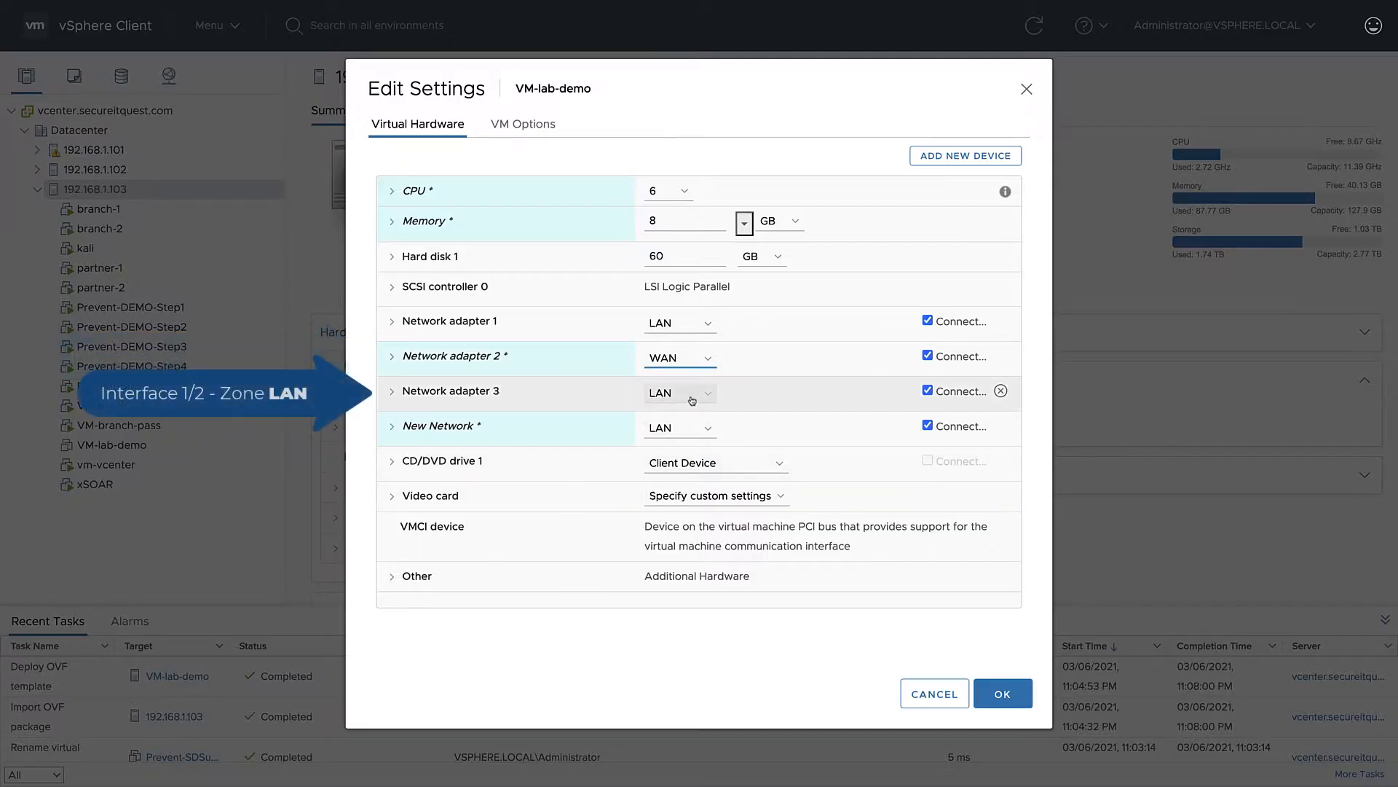
- Assign the newly added network adapter to the WiFi network
left_click(712, 438)
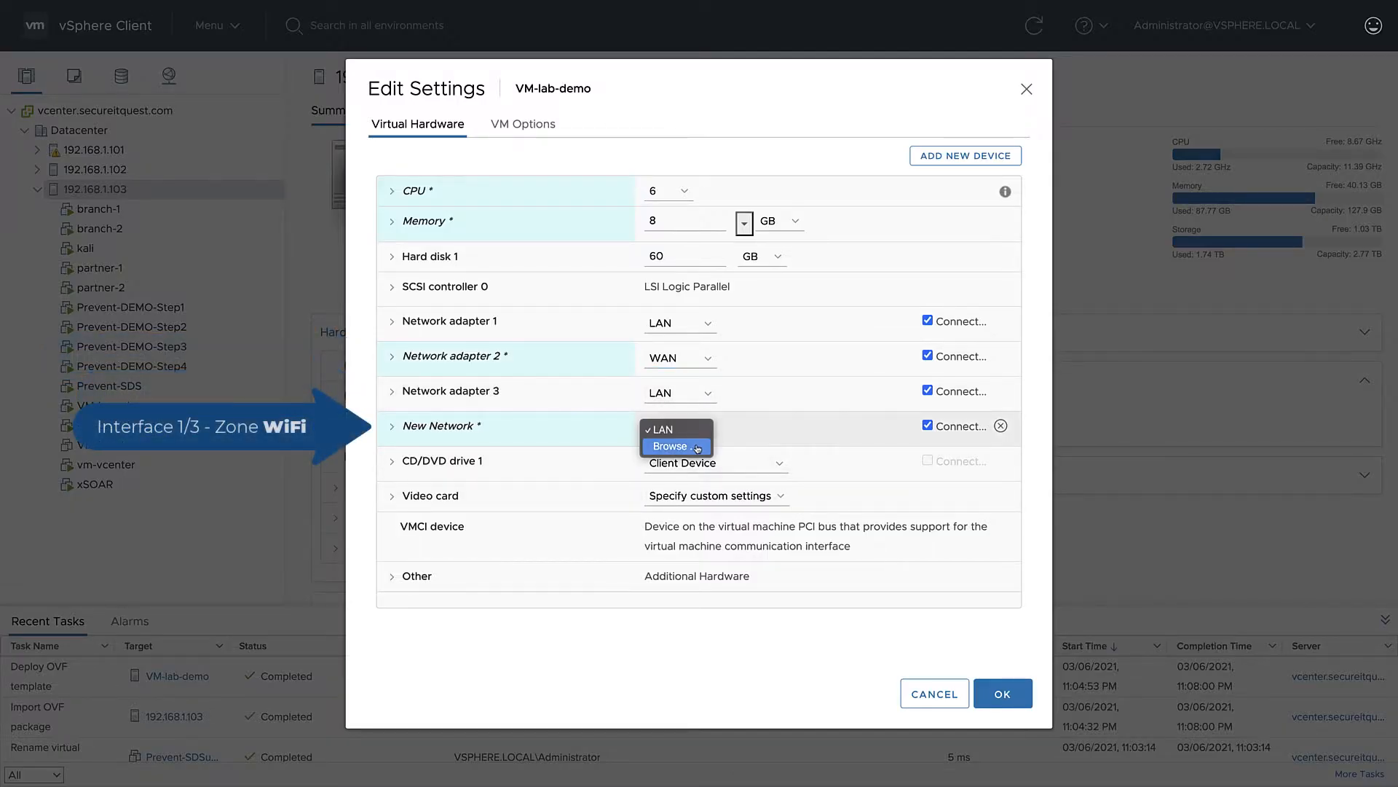
left_click(677, 447)
scroll(666, 485, "down", 1)
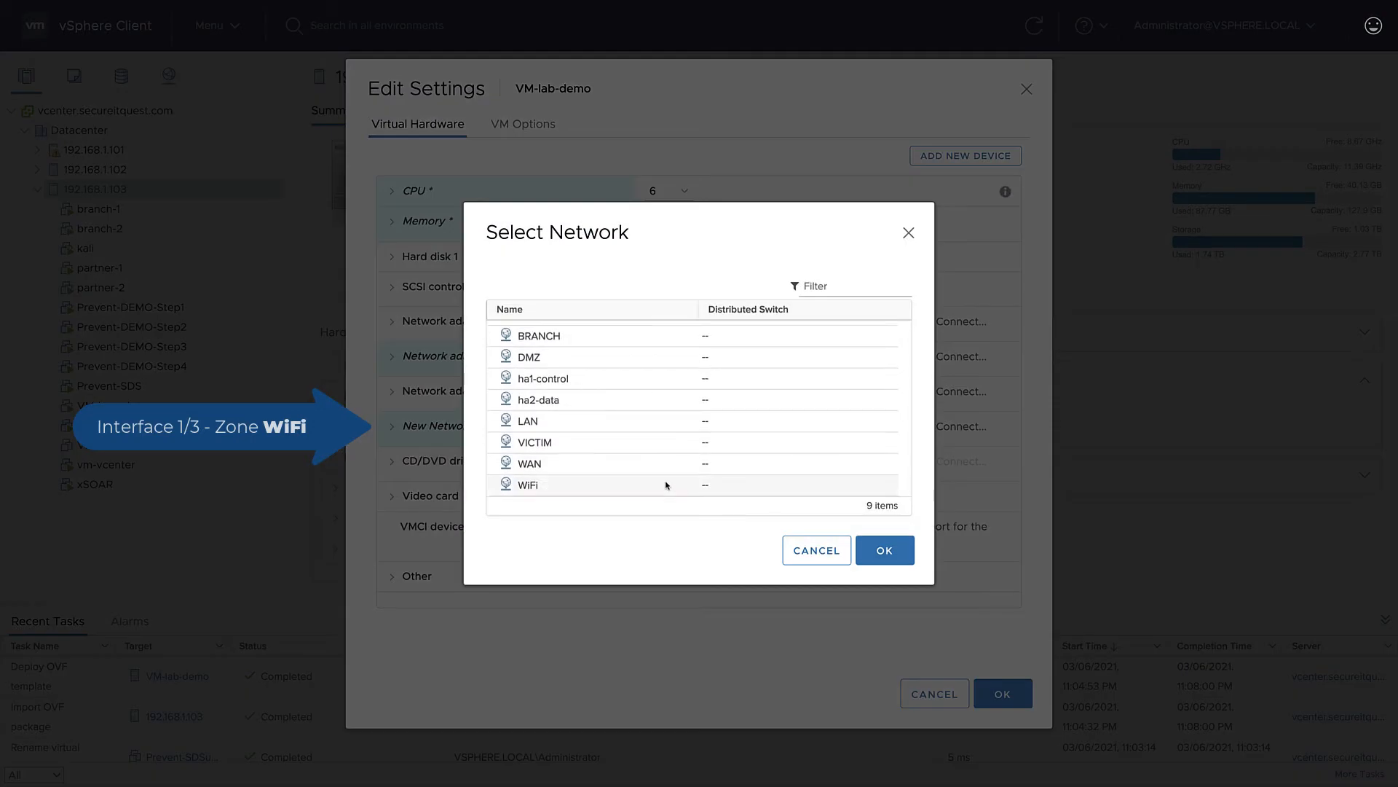
left_click(655, 486)
left_click(892, 557)
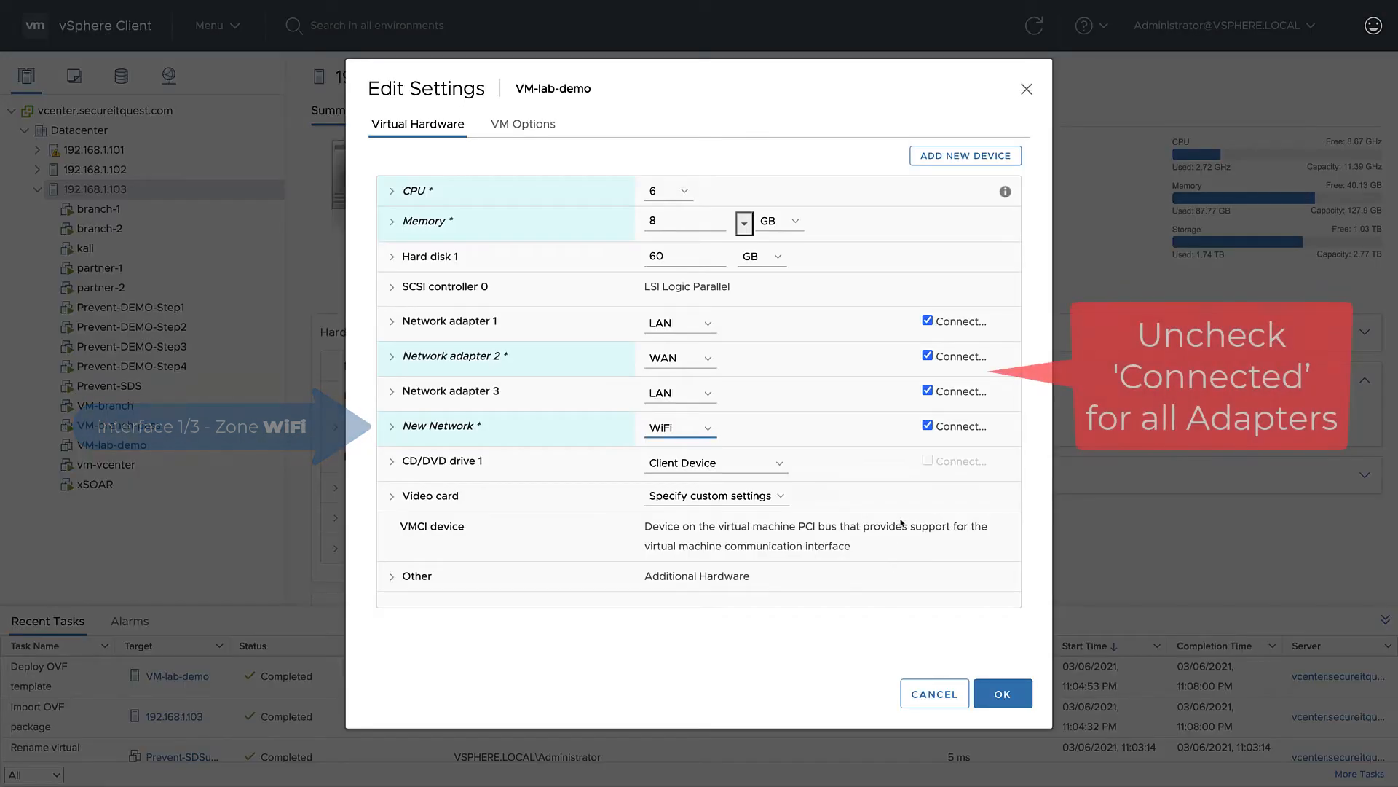
- Turn off the connected option for all four network adapters and save the virtual machine settings
left_click(927, 425)
left_click(927, 394)
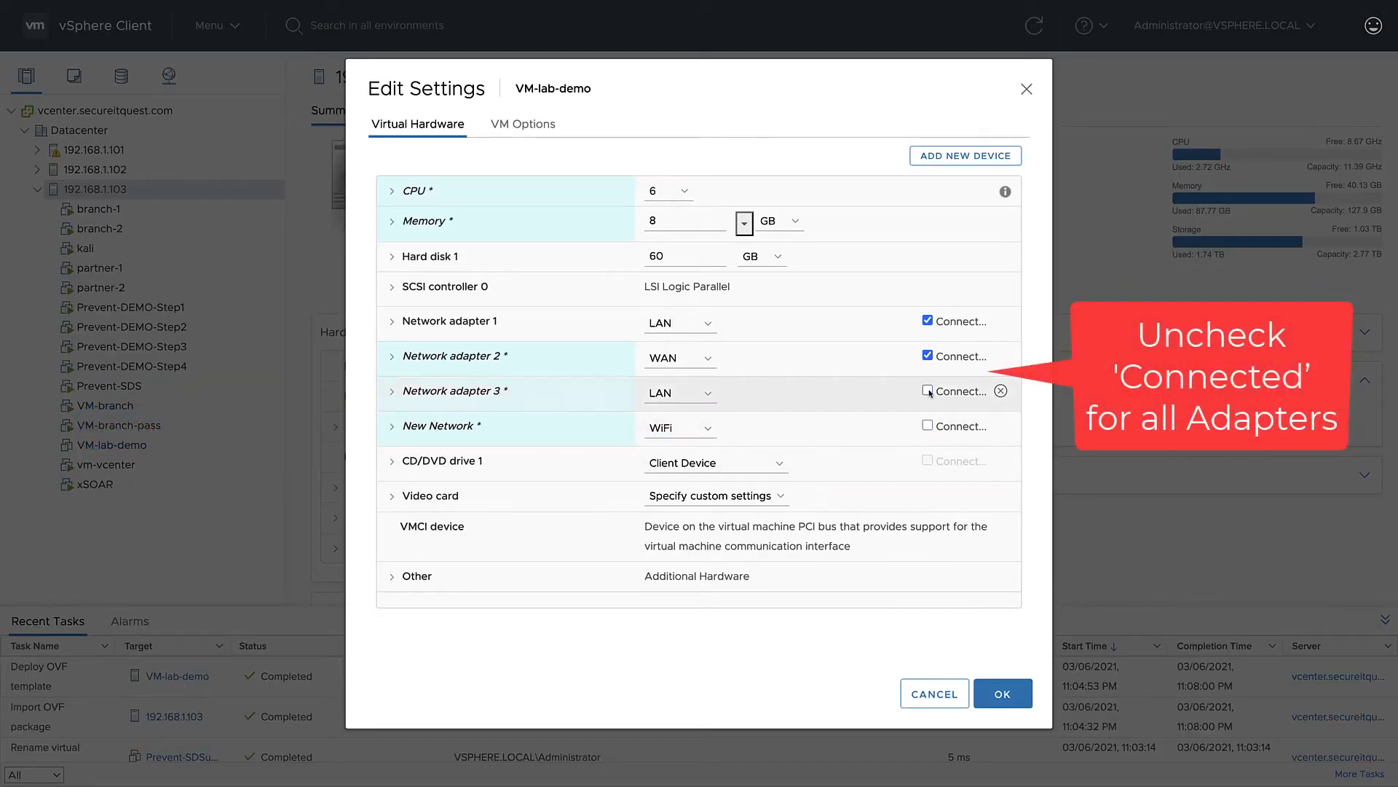
left_click(927, 320)
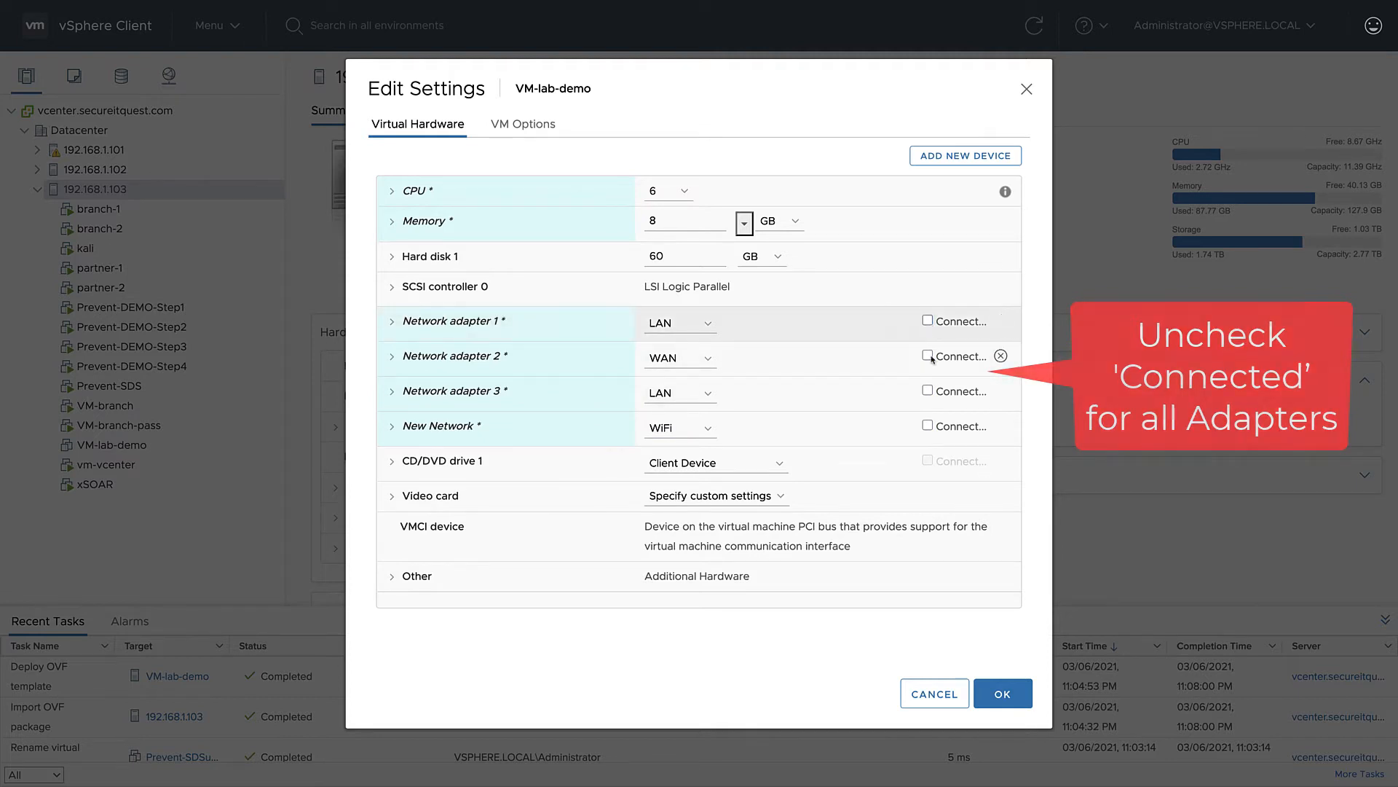
left_click(1002, 693)
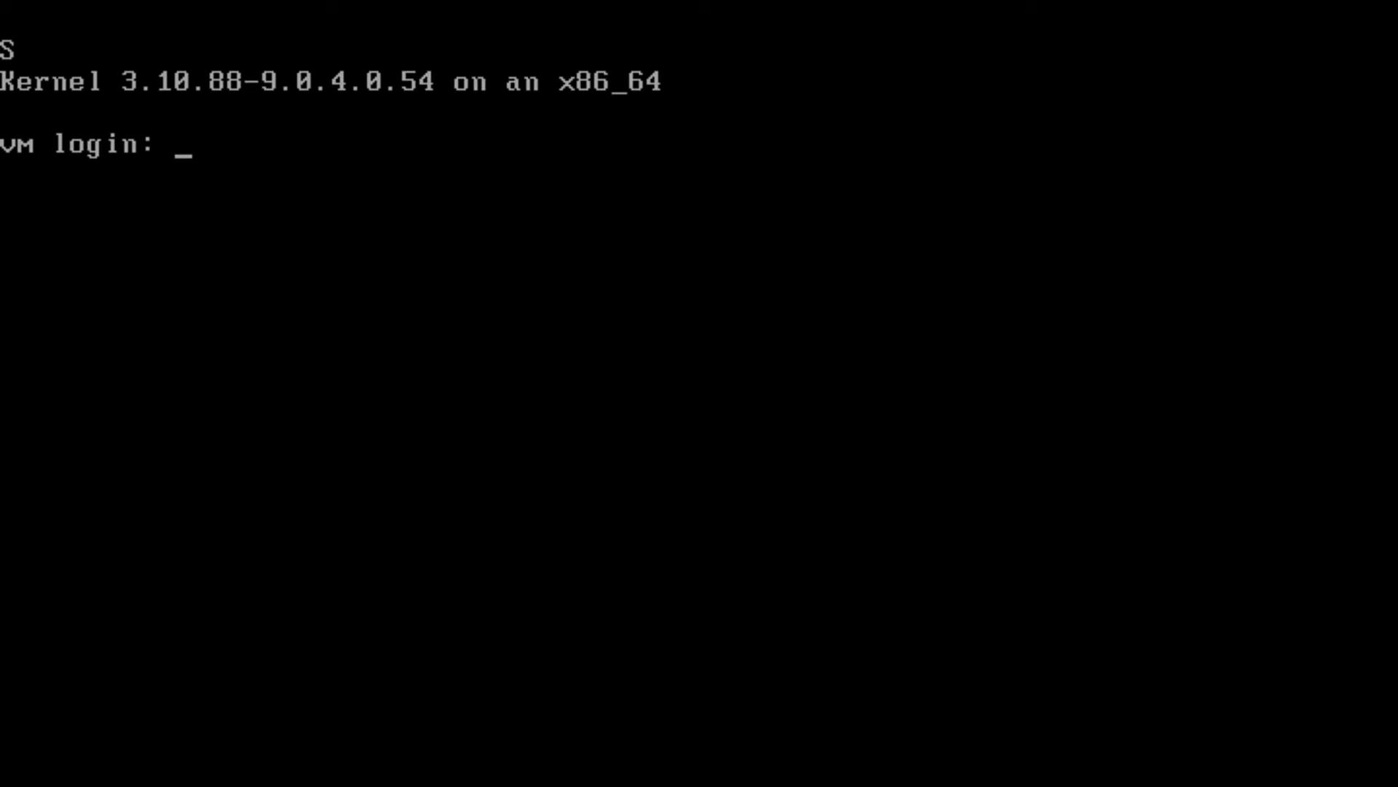
- Try to log in to the virtual machine's console as admin with the account password at both login prompts
type("admin")
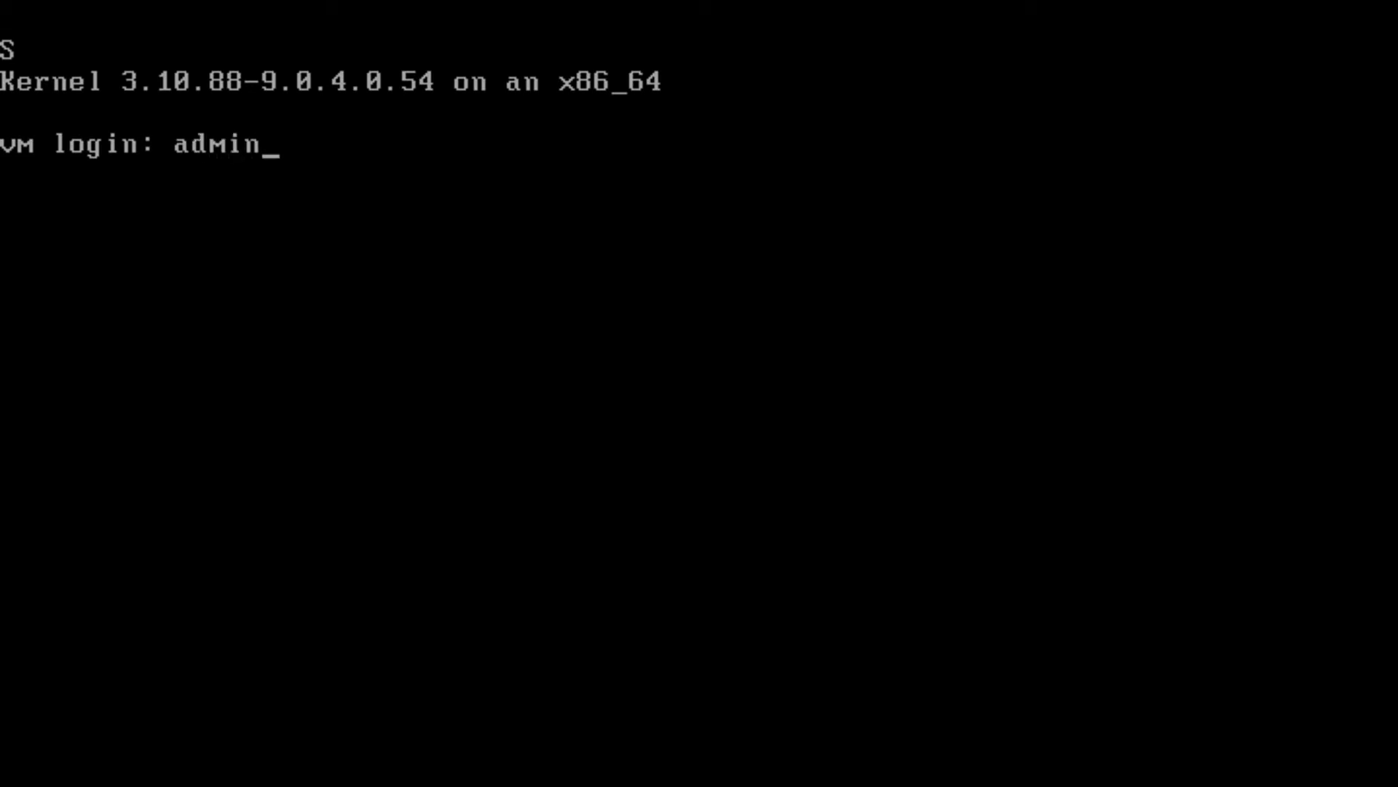
key("Return")
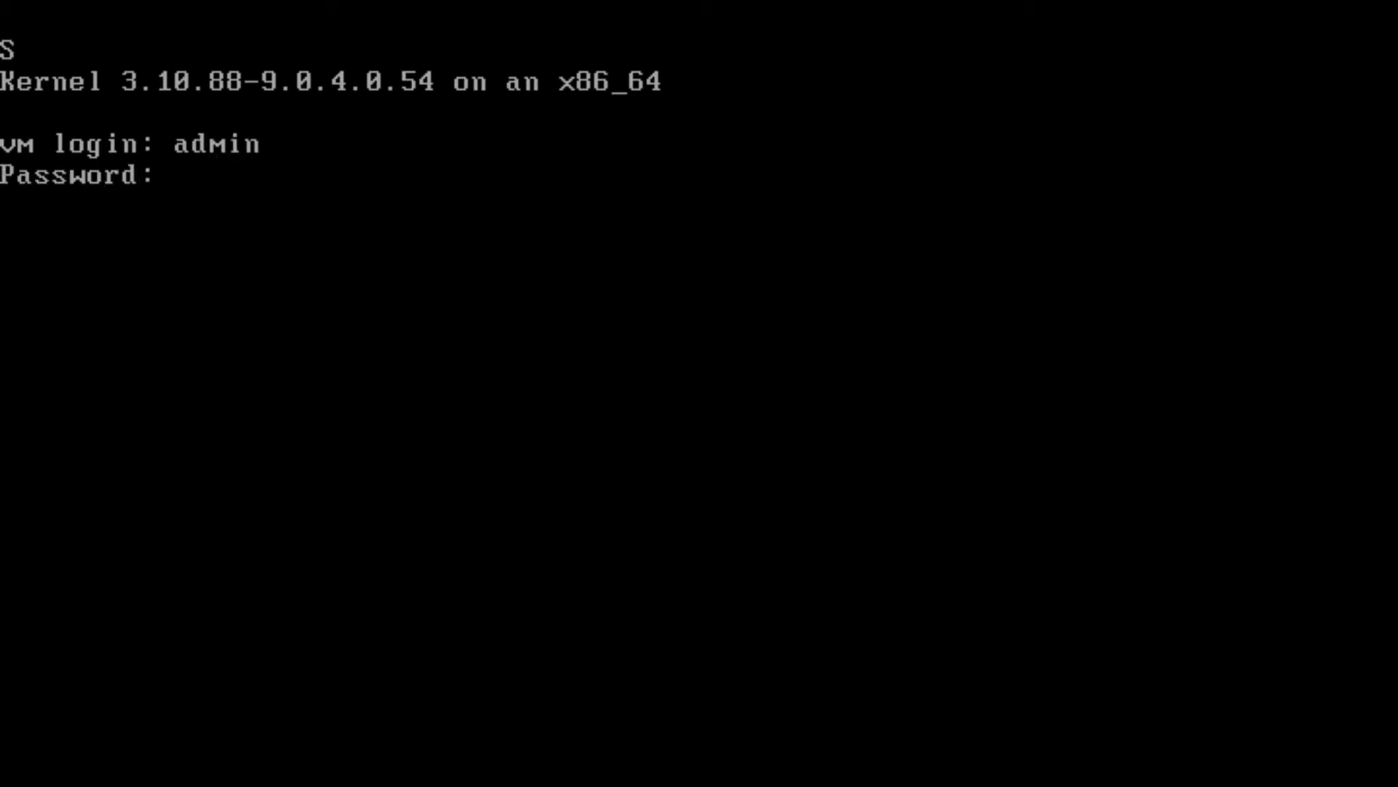
key("Return")
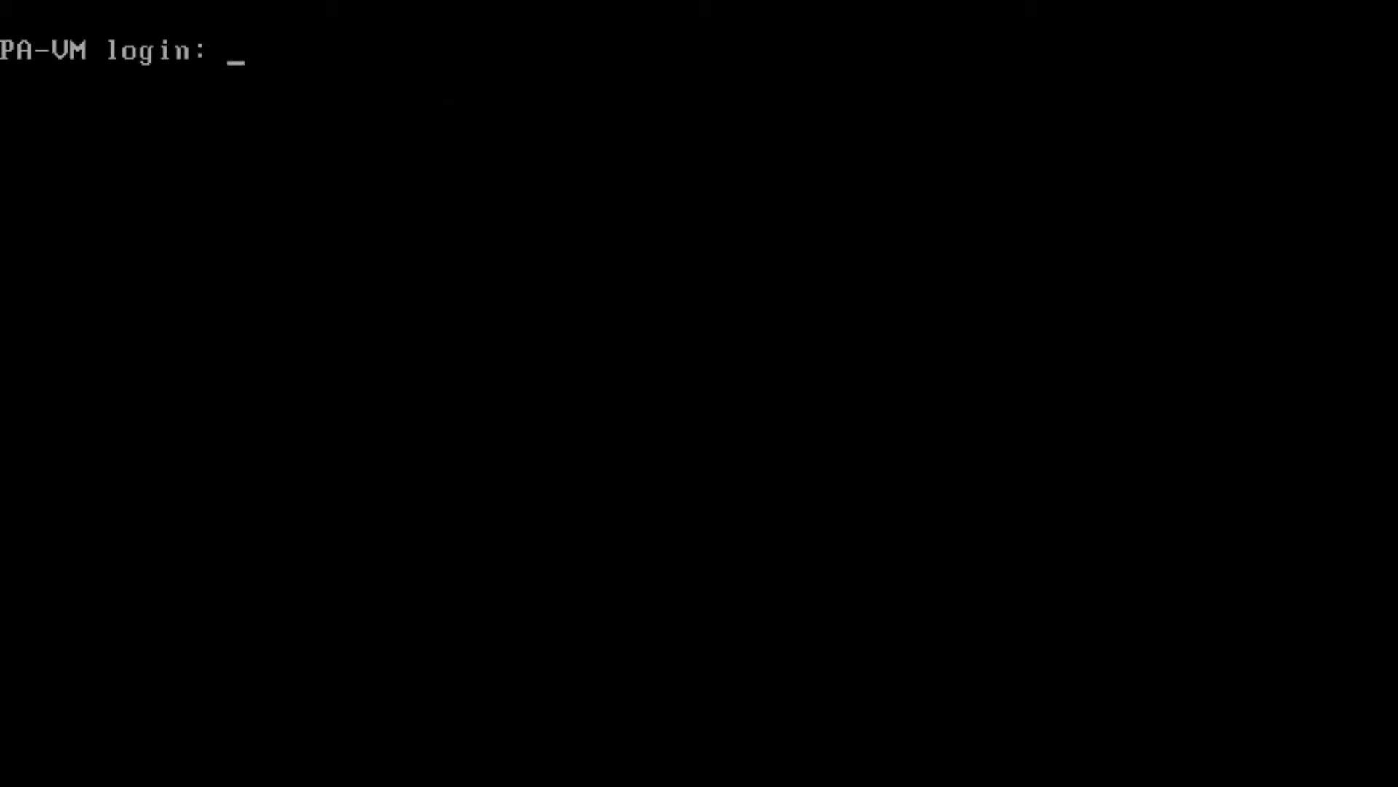
type("admin")
key("Return")
key("Return")
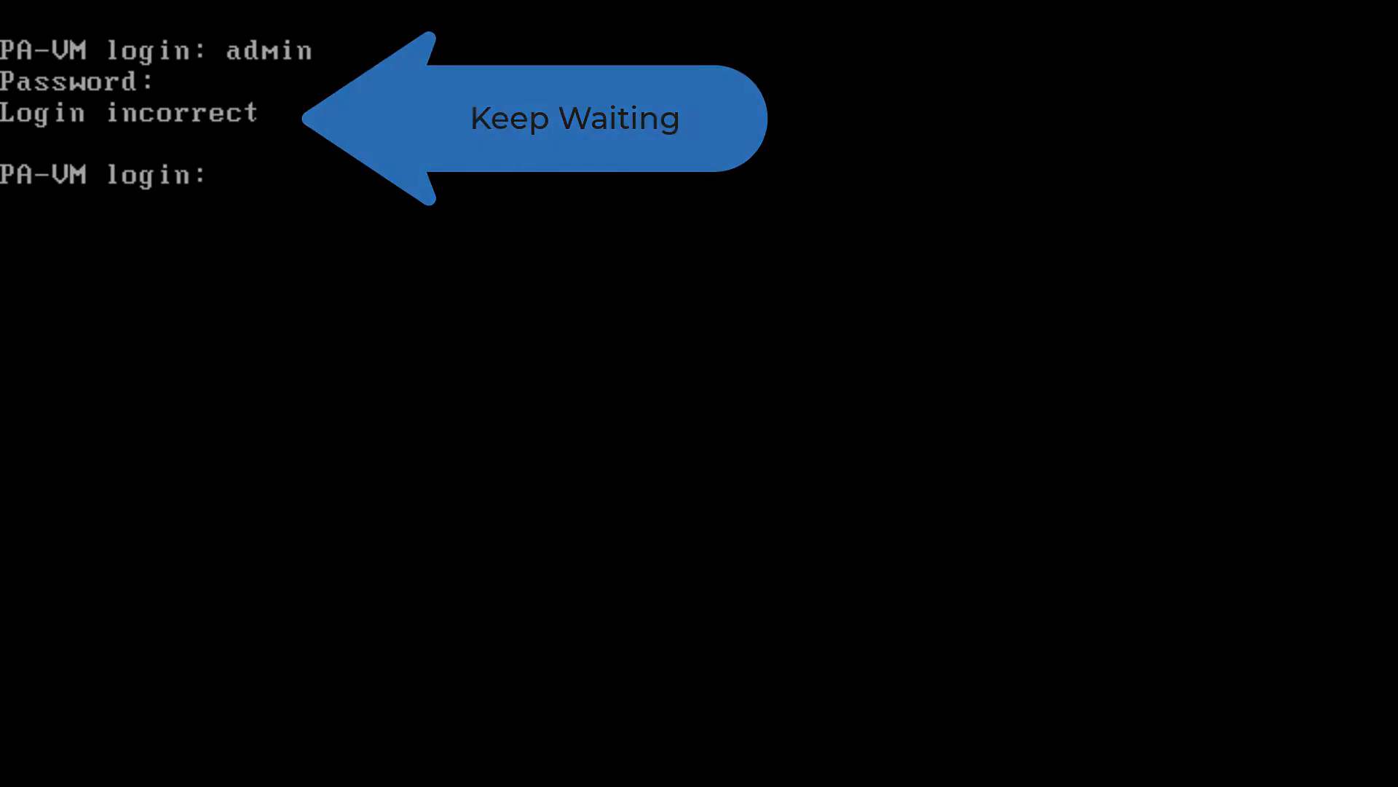
- Log in to the PA-VM console as admin with the account password, then replace the old password with a new one and confirm it
type("admin")
key("Return")
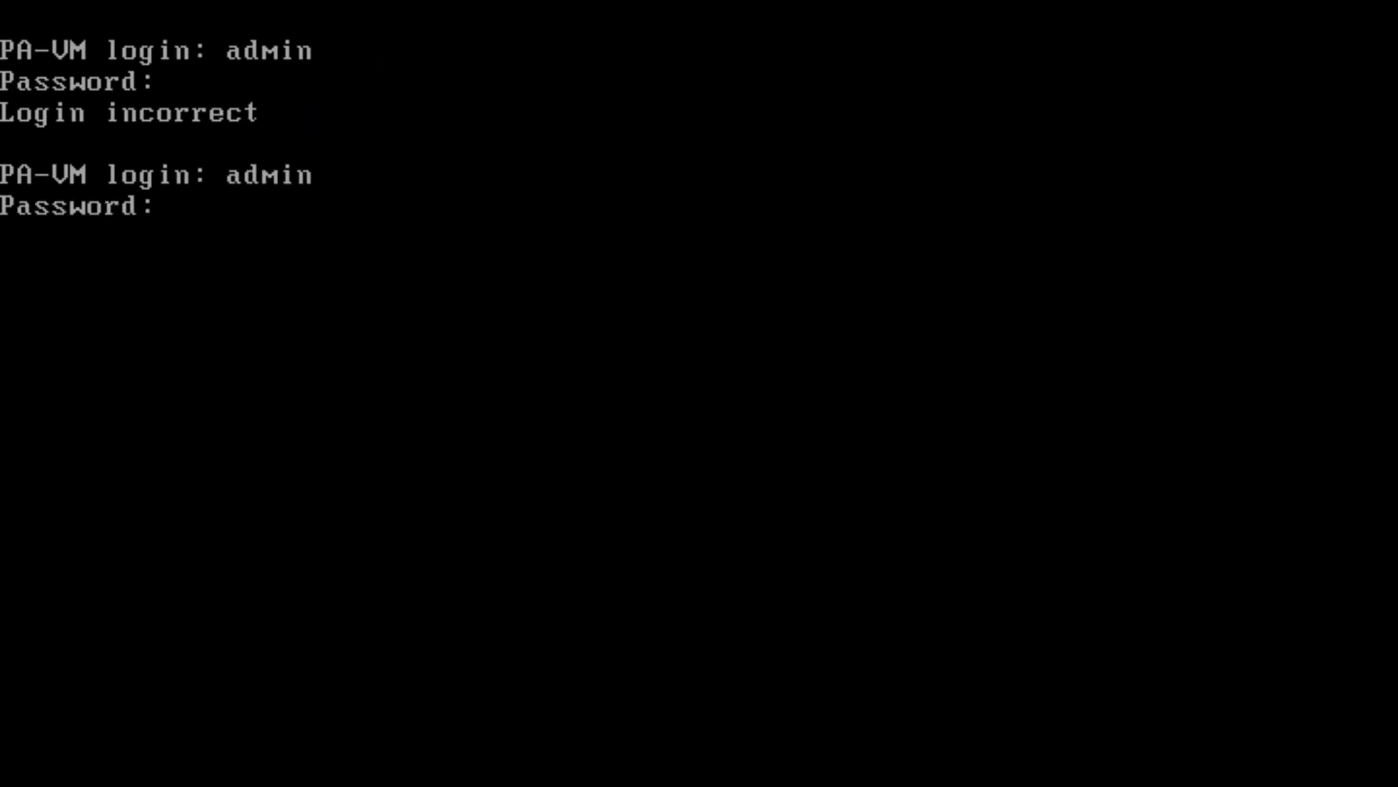
key("Return")
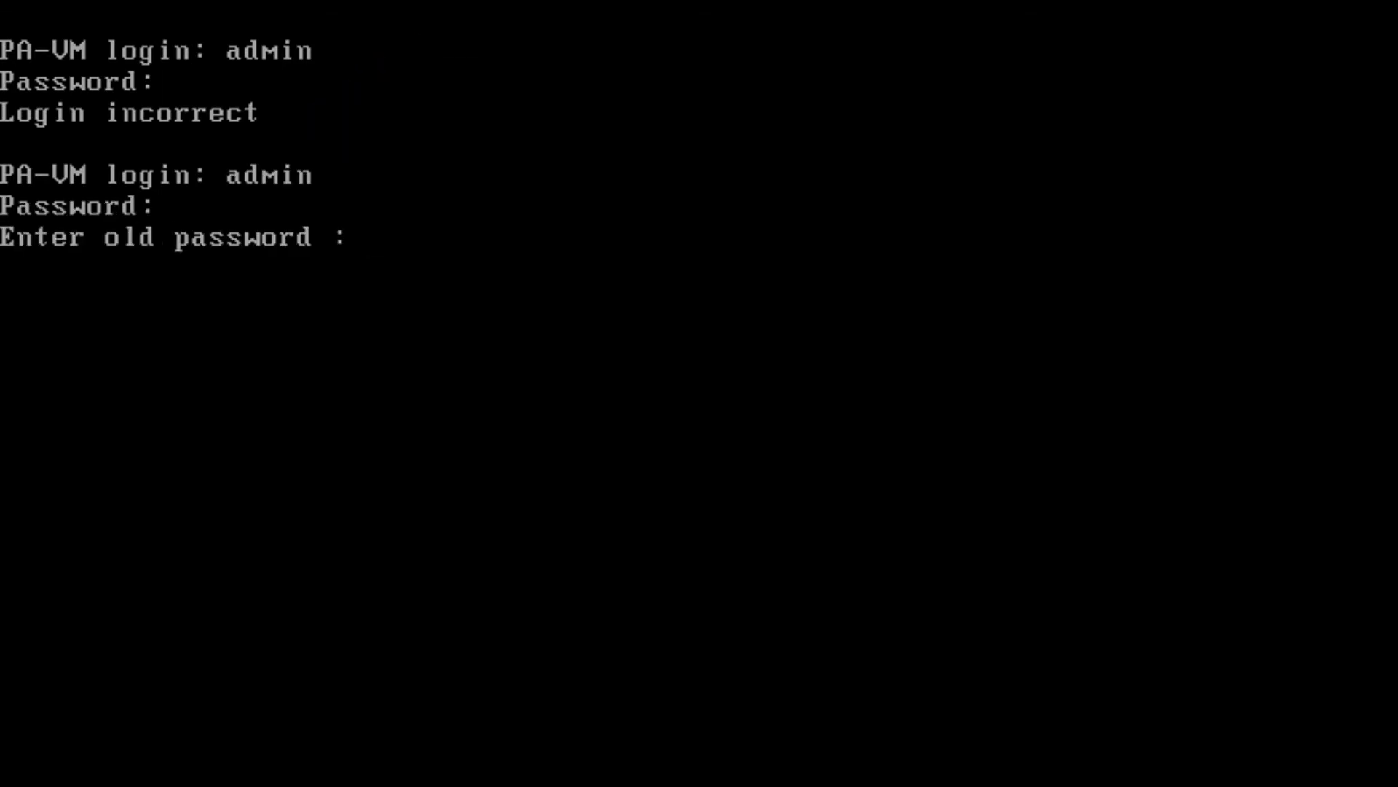
key("Return")
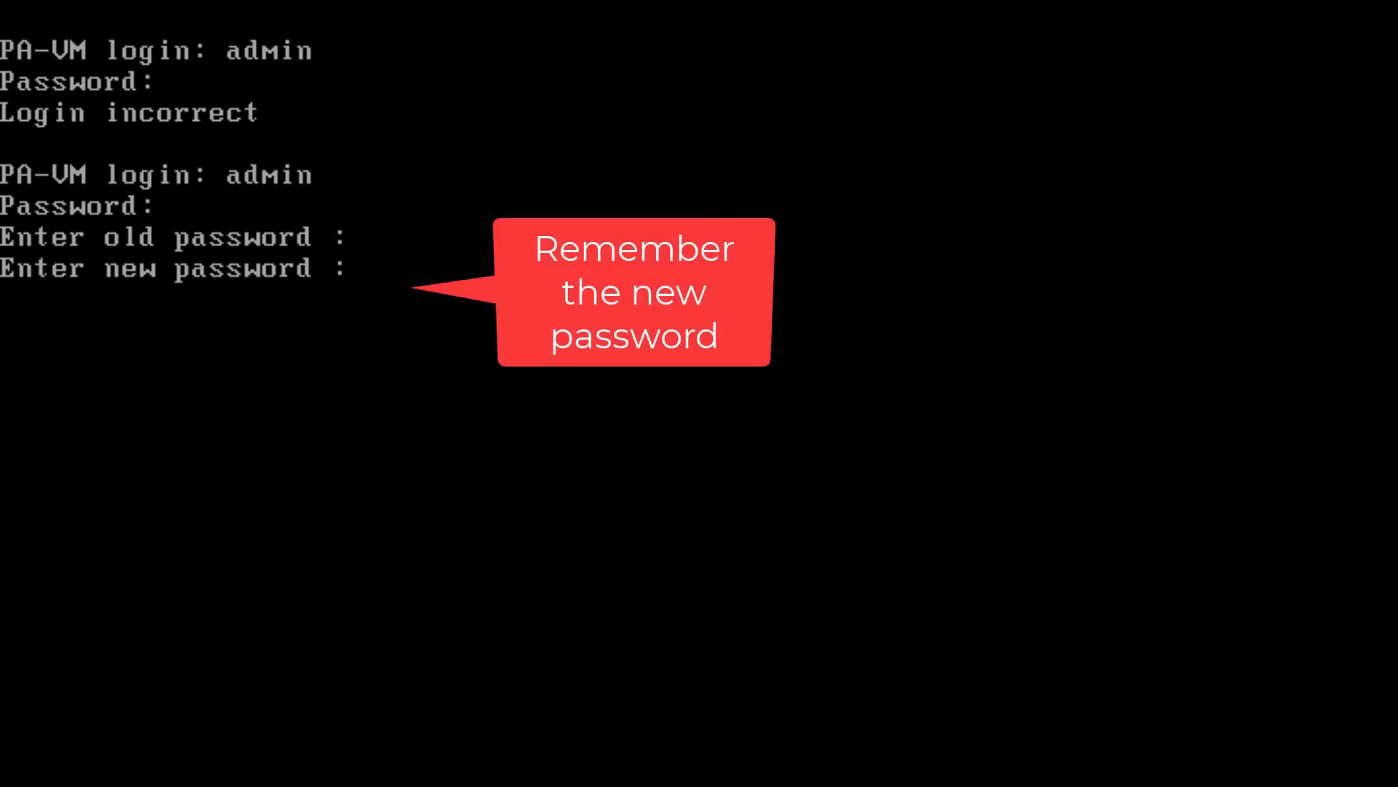
key("Return")
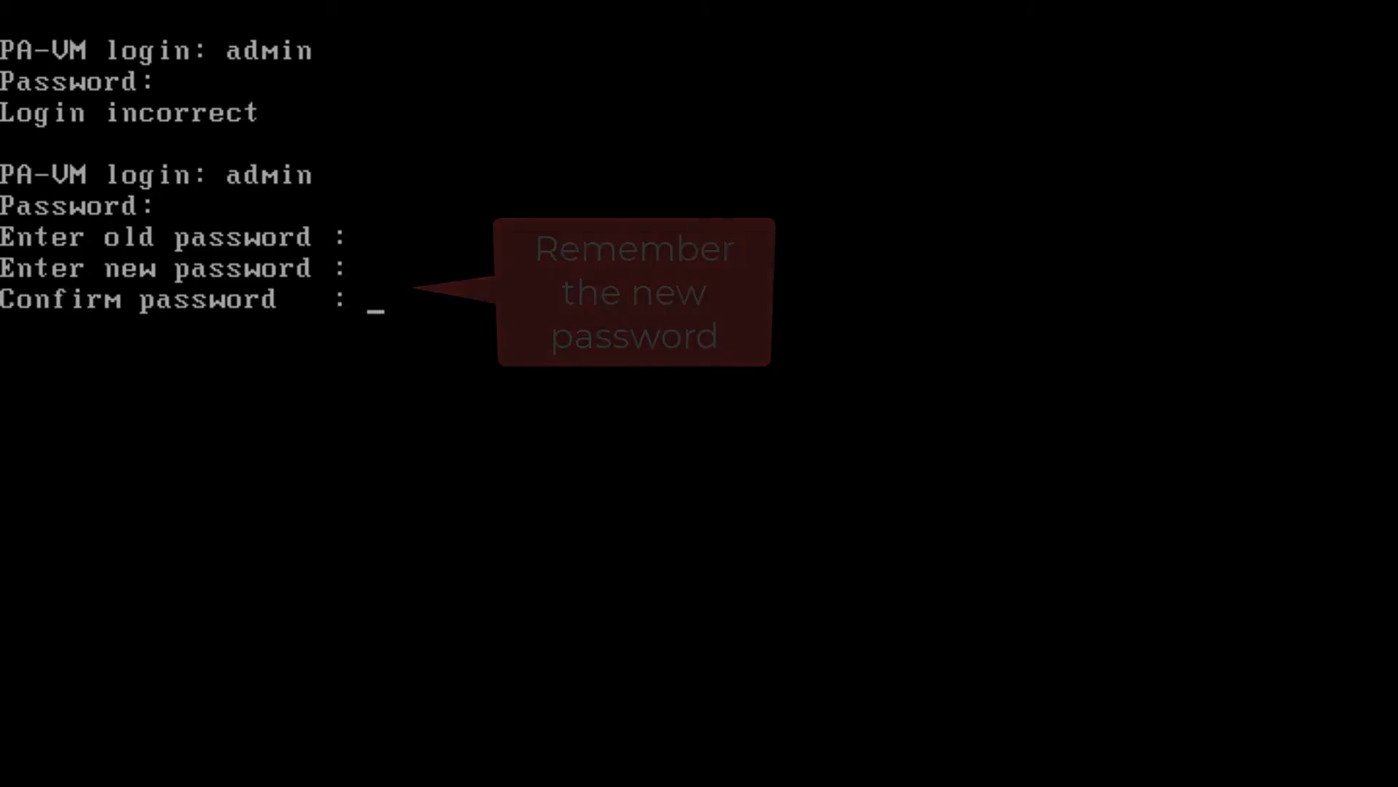
key("Return")
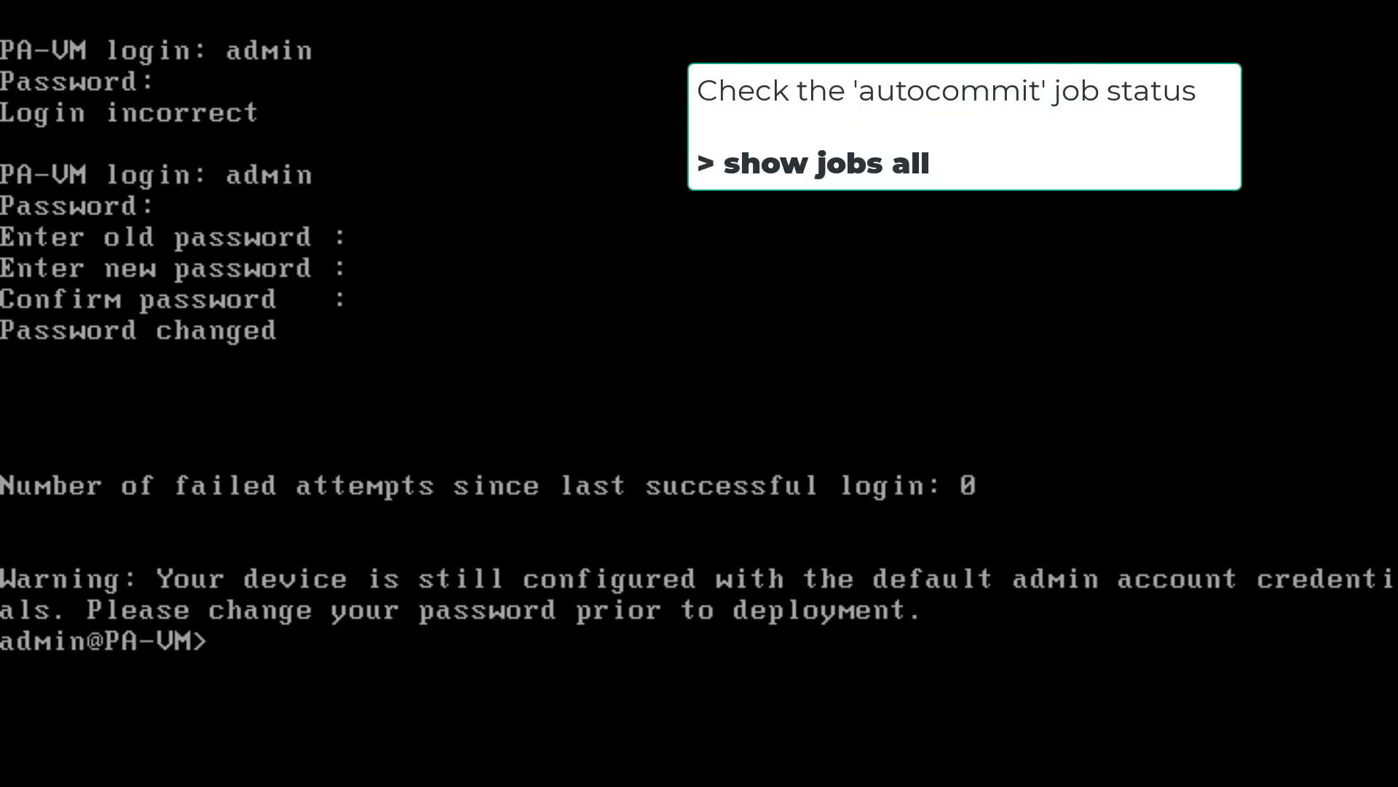
- Check the autocommit job's status by running show jobs all, repeating the command to refresh the progress
type("show j")
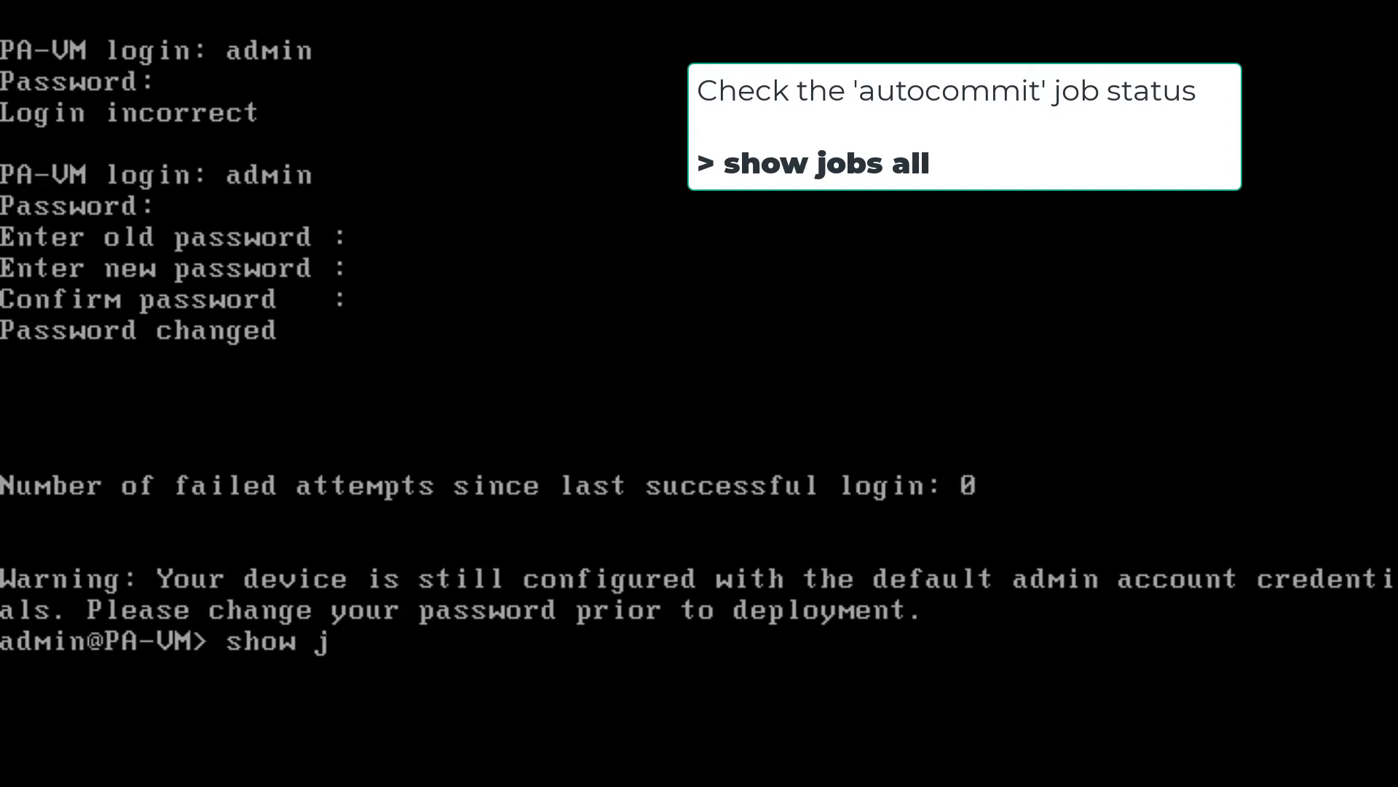
type("obs all")
key("Return")
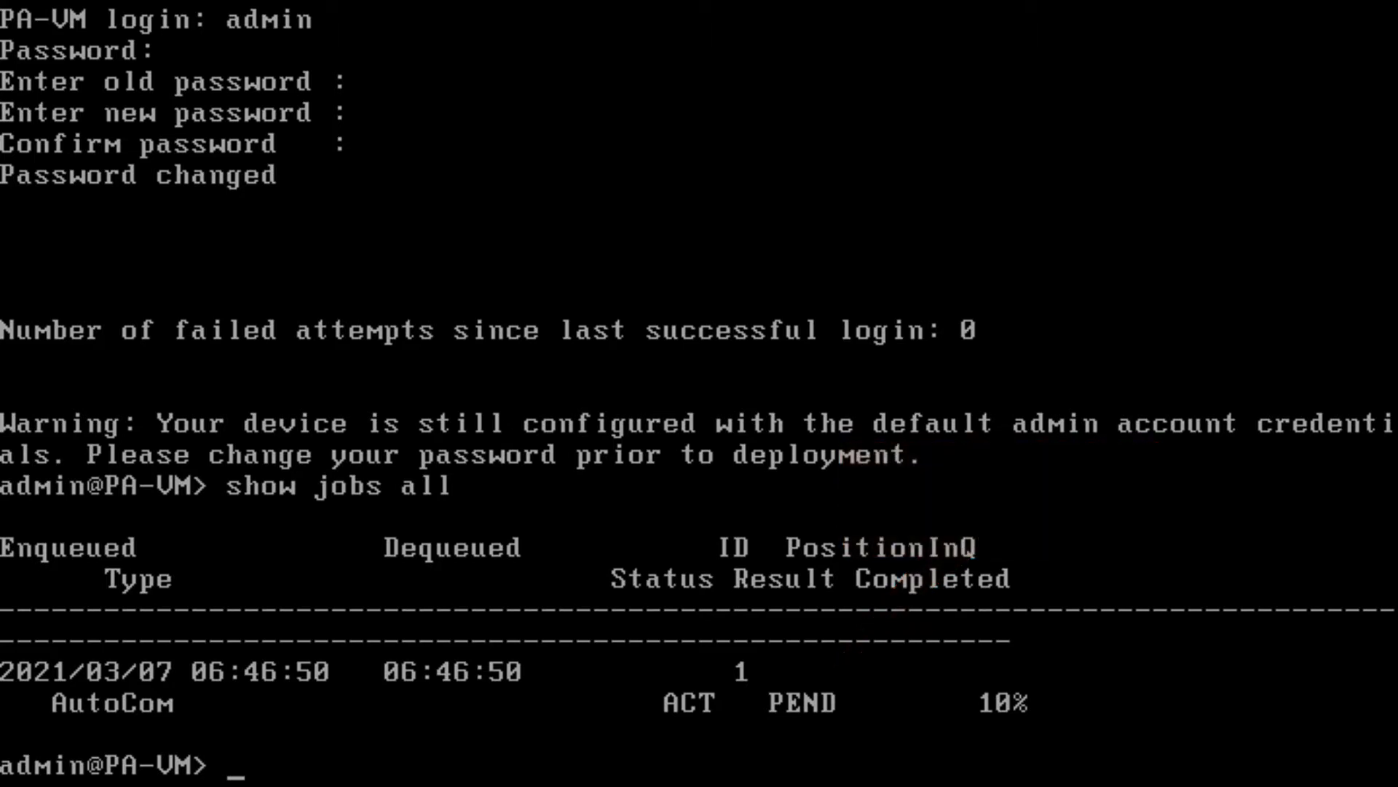
key("Up")
key("Return")
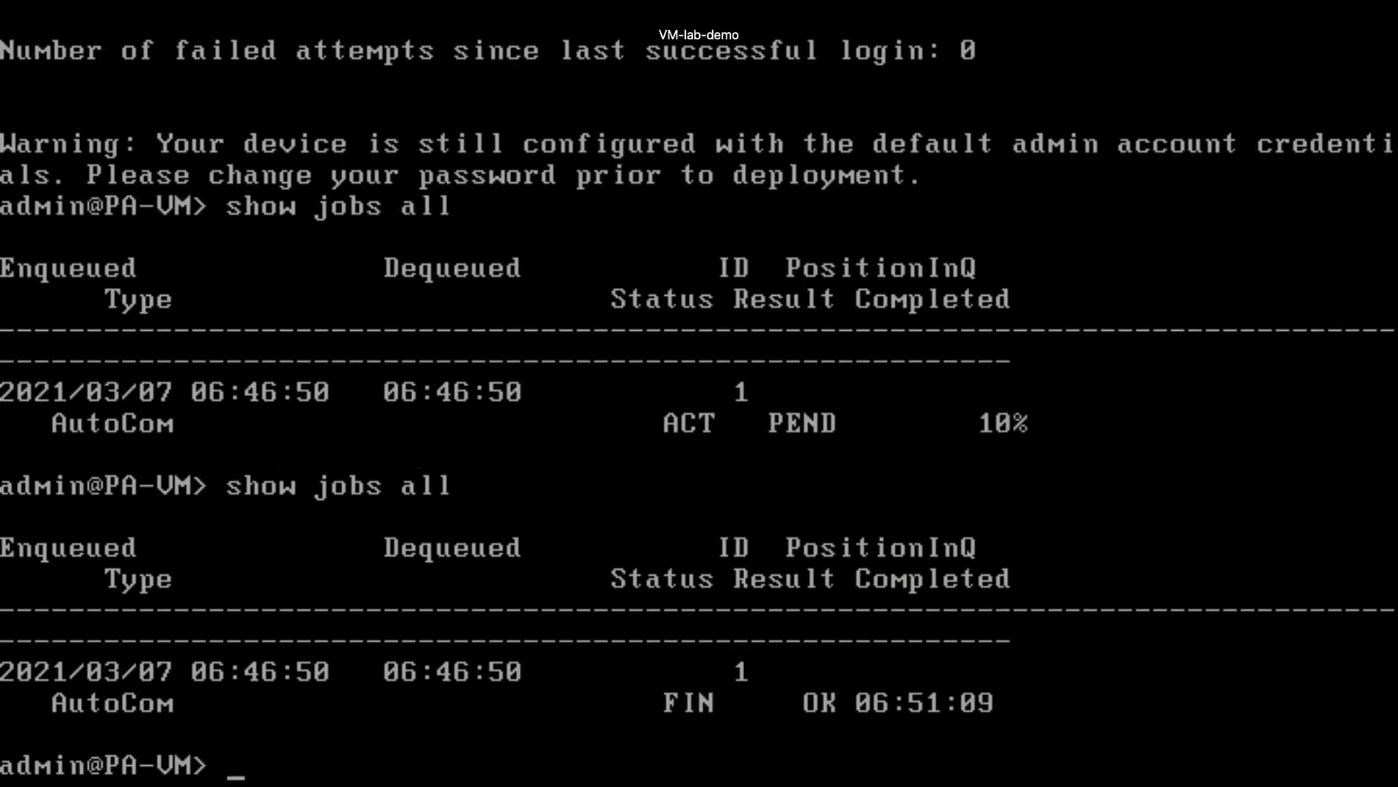
key("Return")
key("Return")
key("Return")
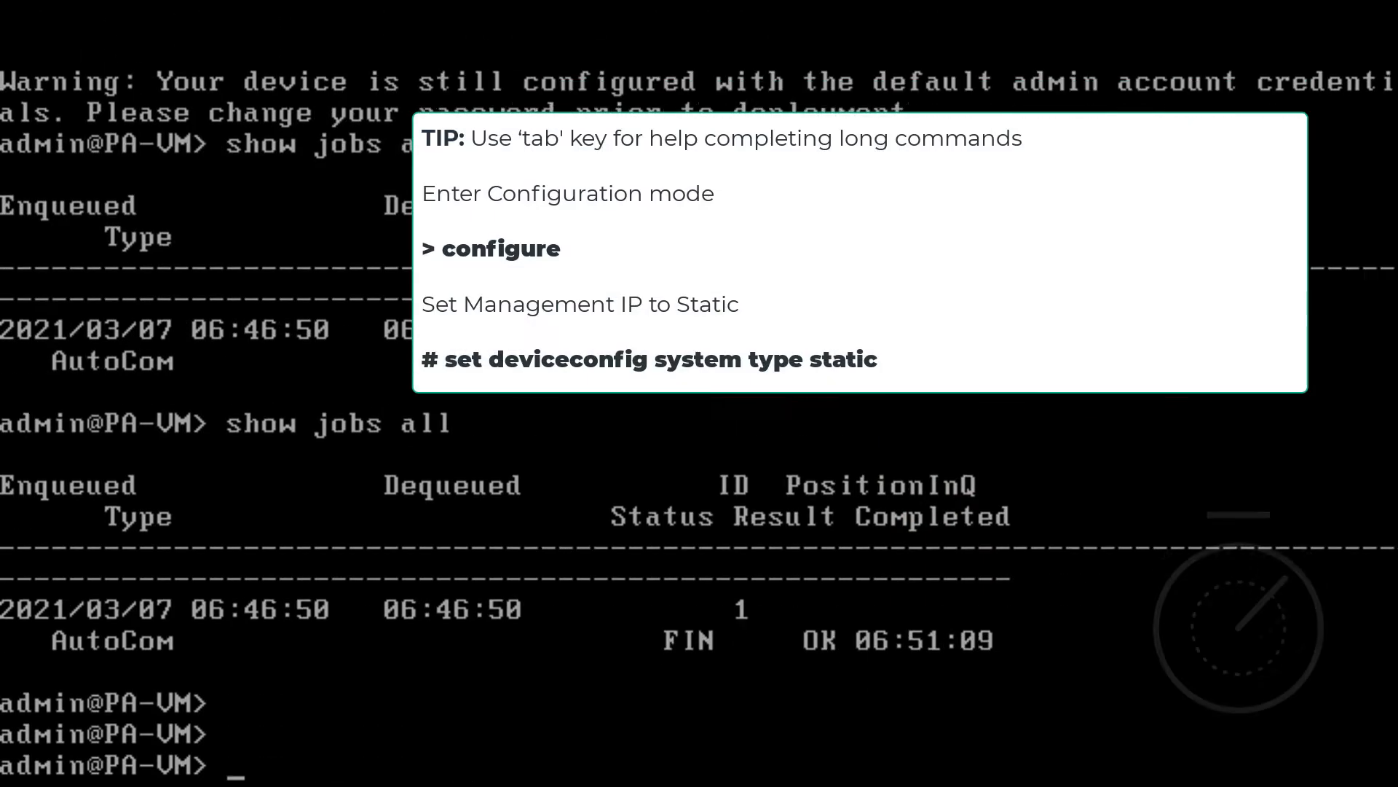
- Enter configuration mode and set the management IP type to static with set deviceconfig system type static
type("configure")
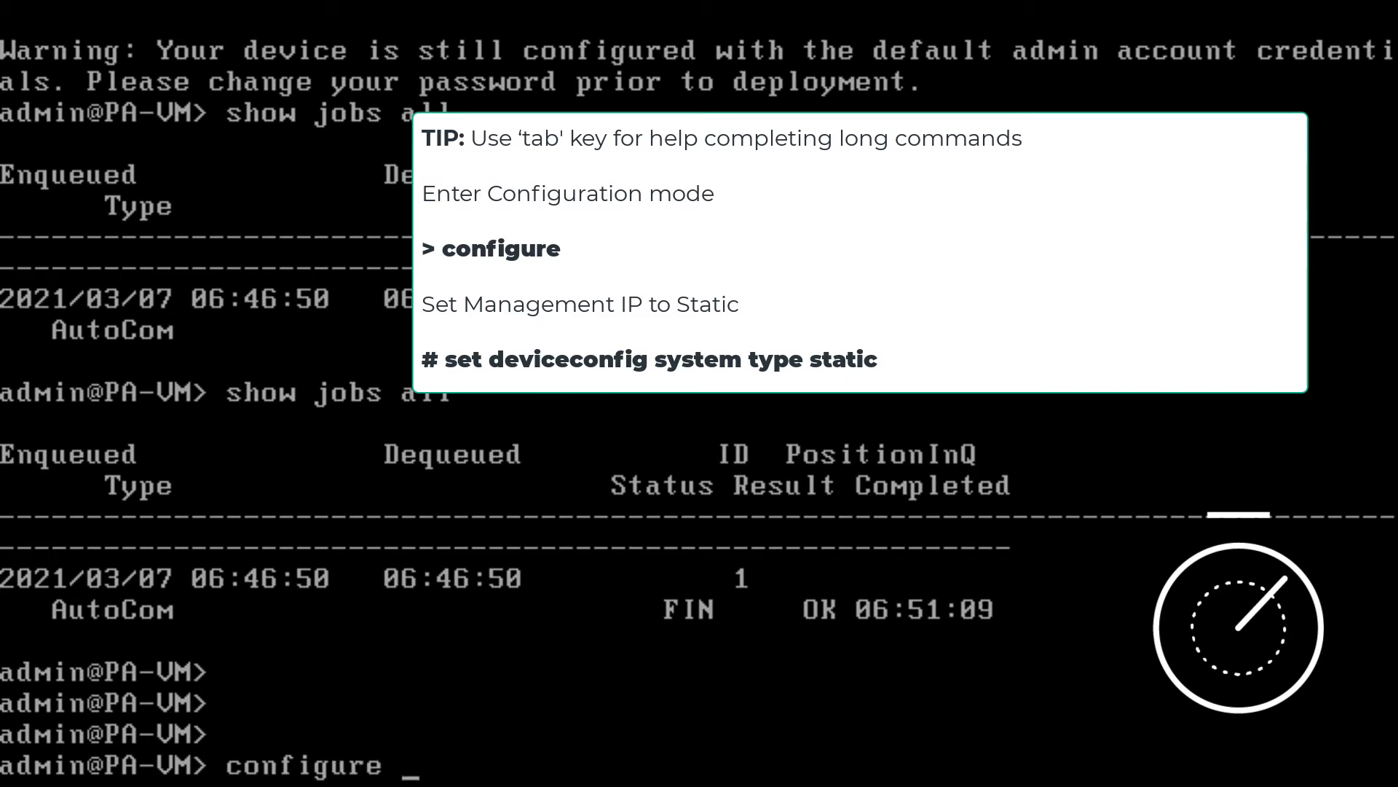
key("Return")
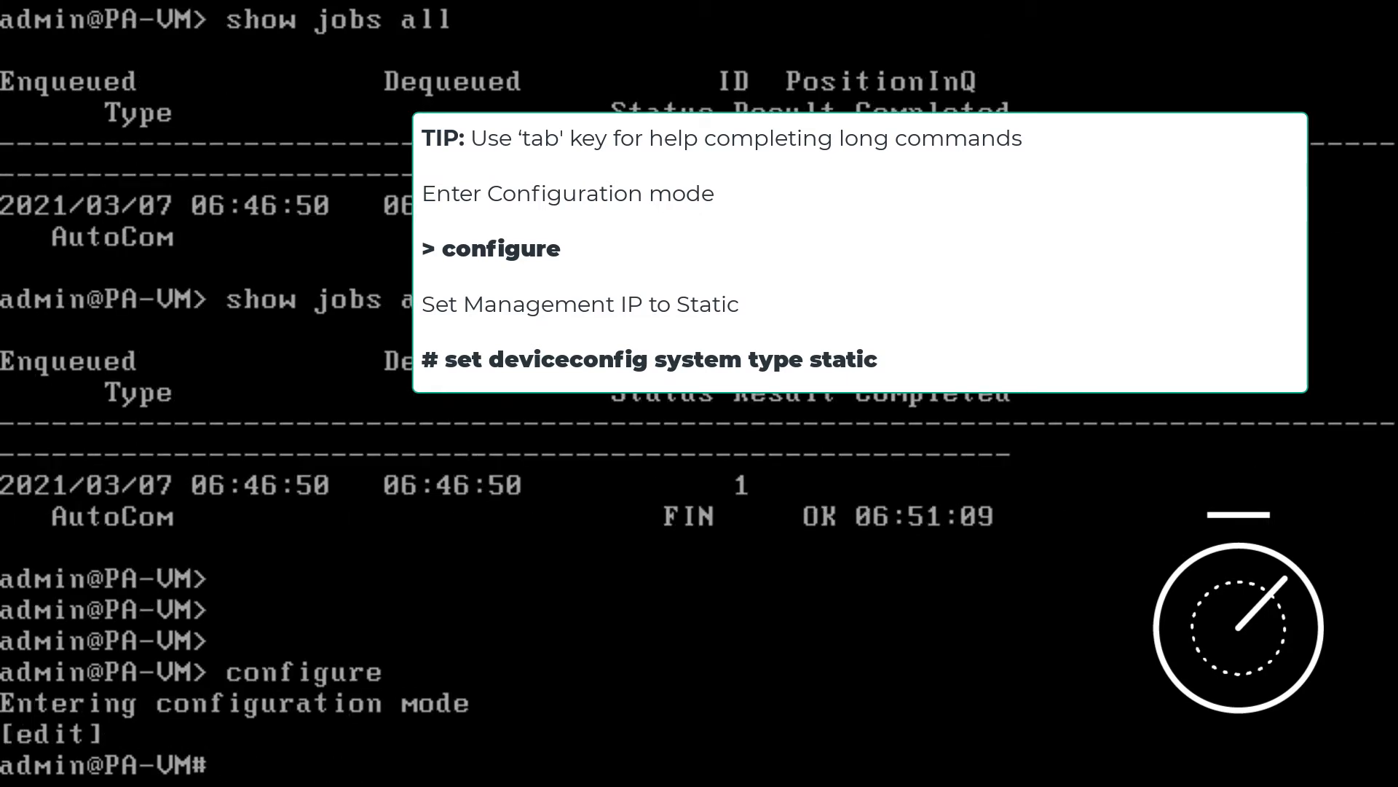
type("set dev")
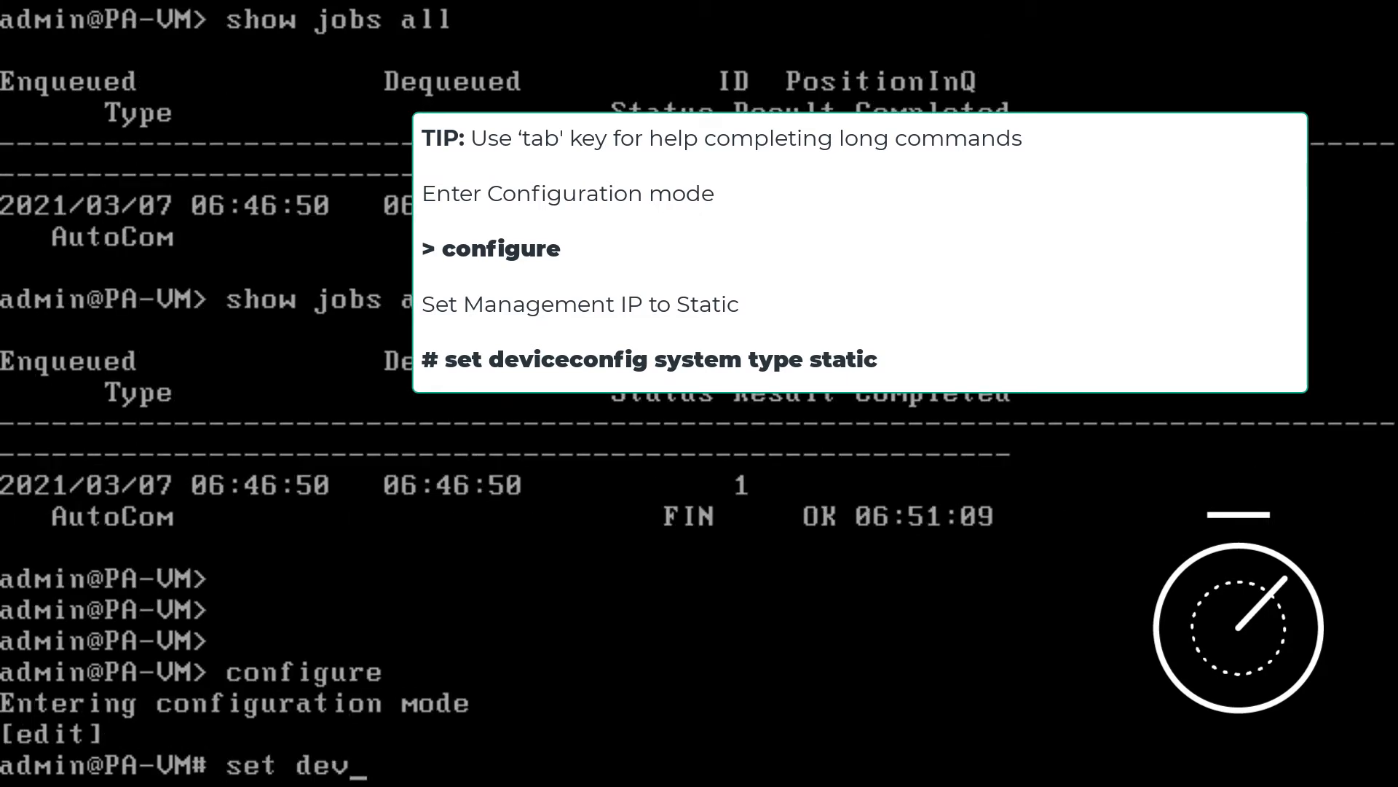
type("iceconfig system ")
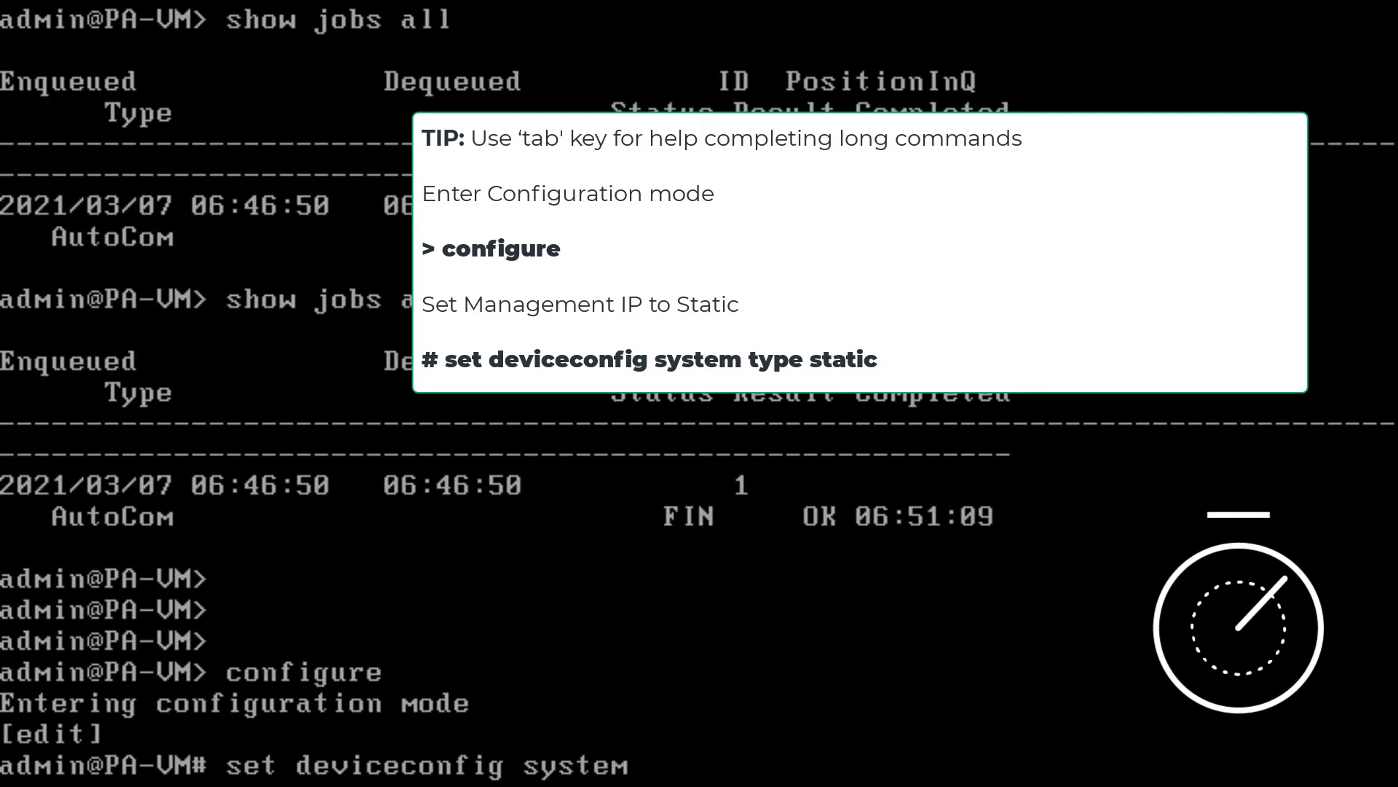
type("type static")
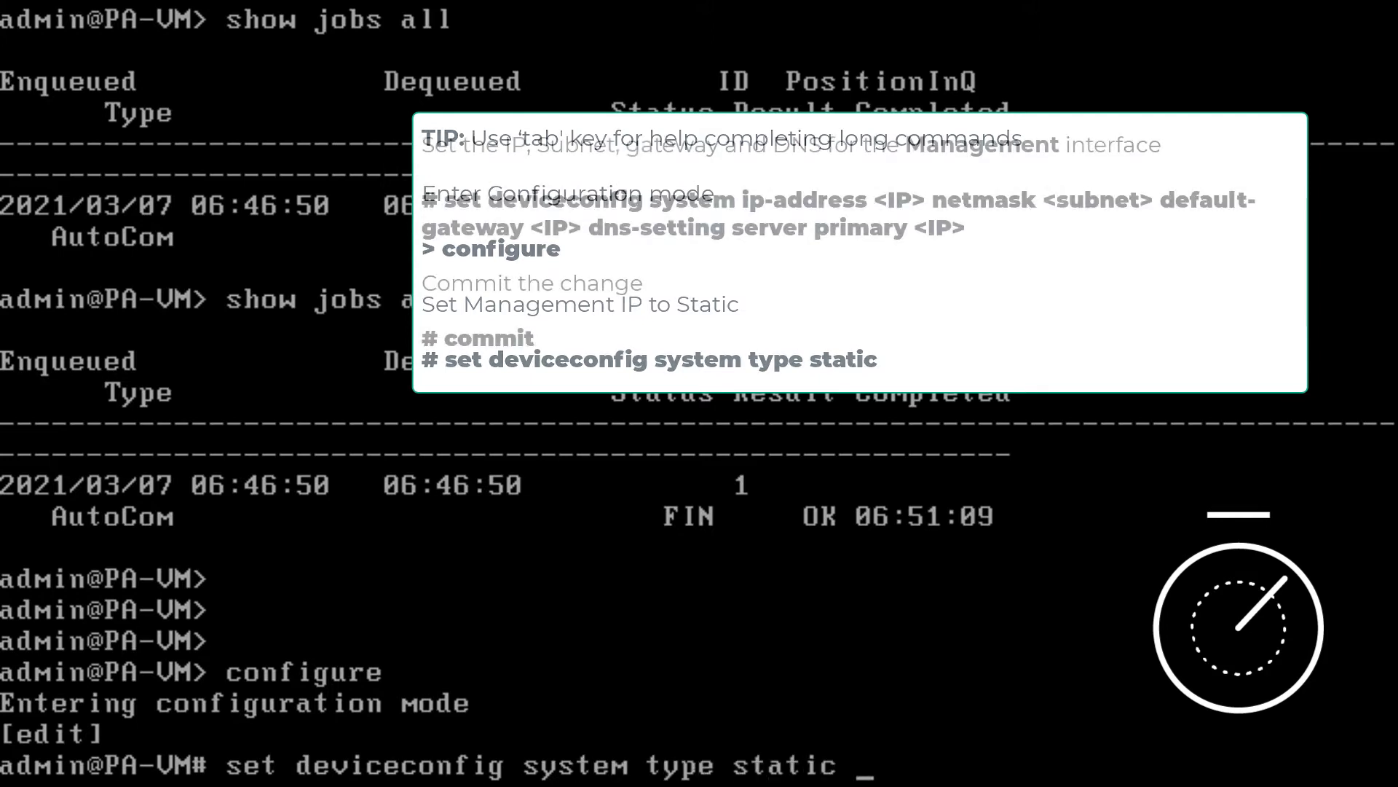
key("Return")
- Set the management interface to IP address 192.168.1.15, netmask 255.255.255.0, default gateway 192.168.1.10 and primary DNS server 192.168.1.10
type("set devi")
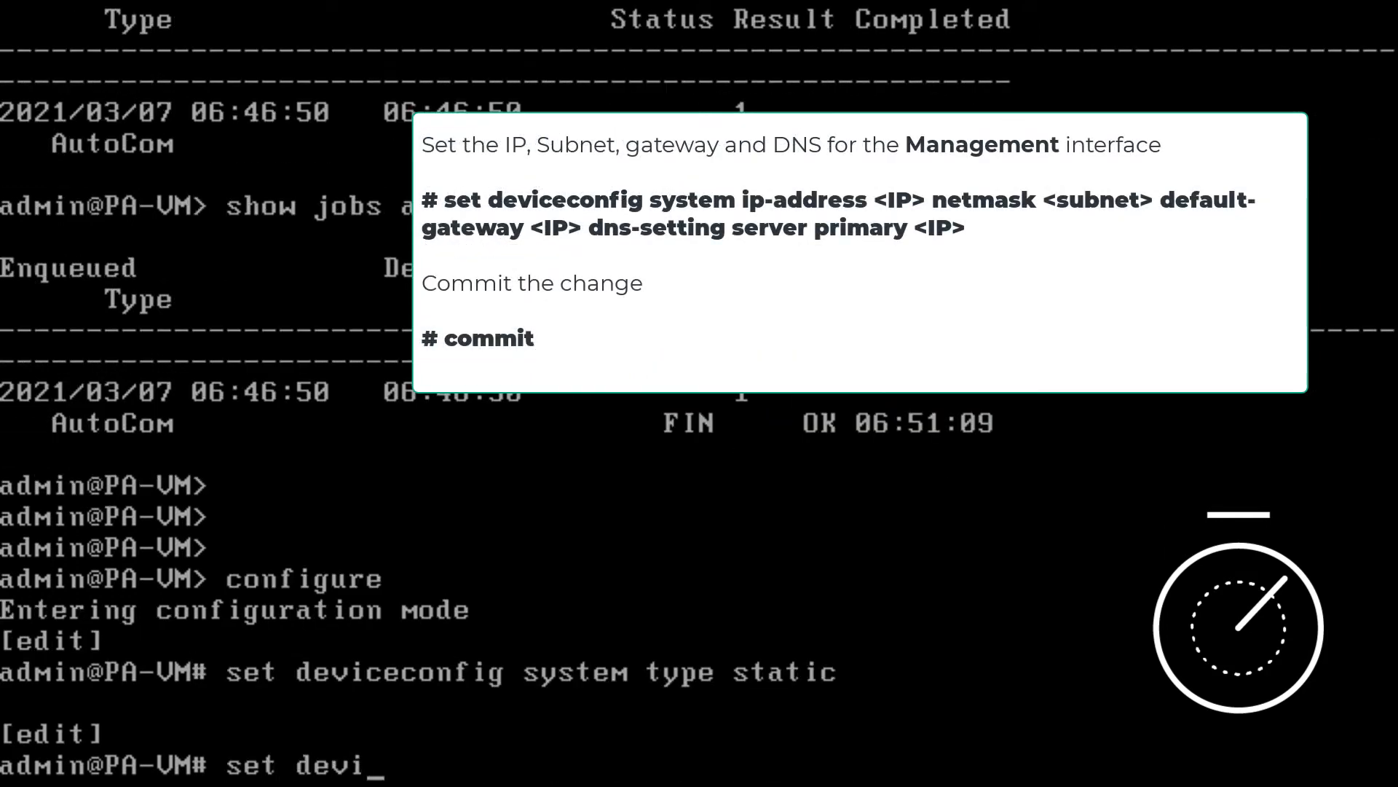
type("ceconfig system ip-add")
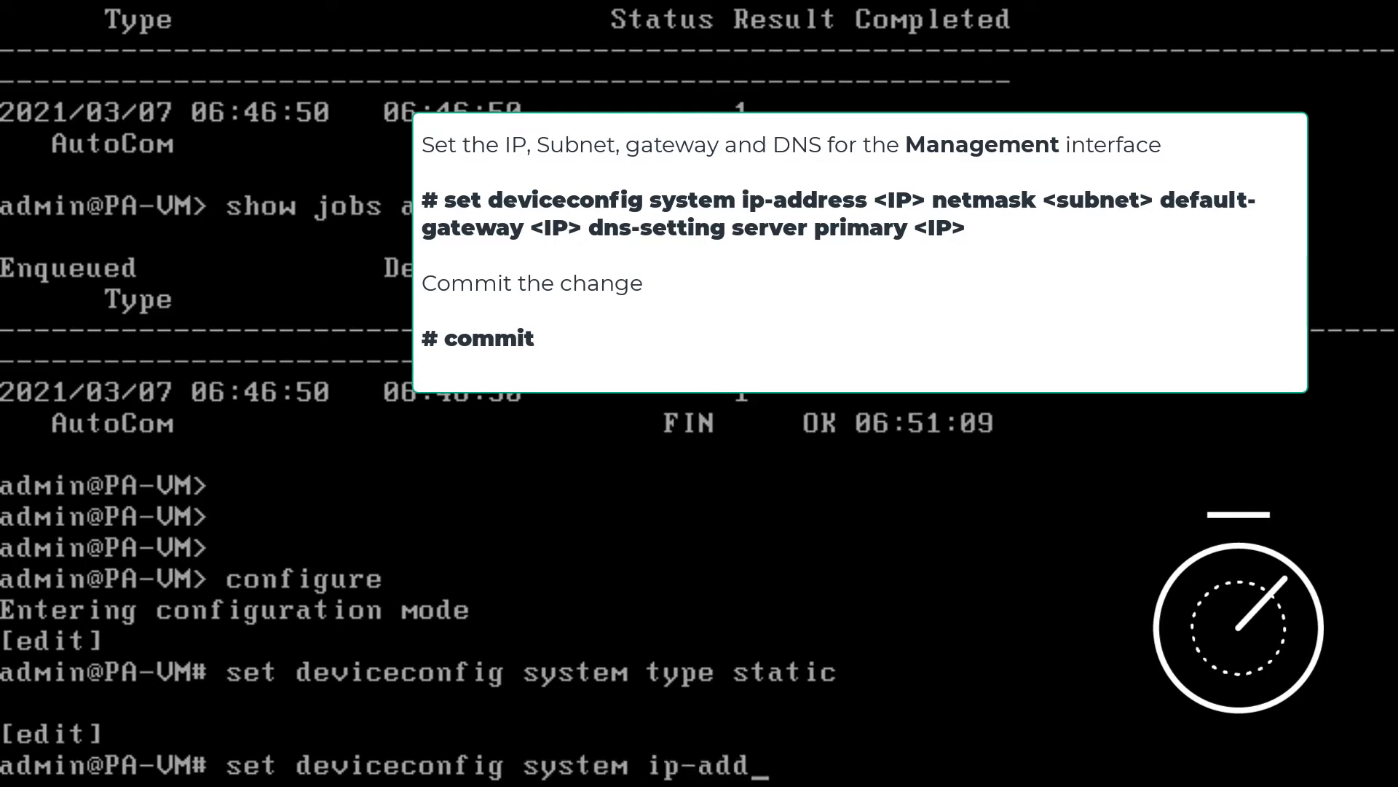
type("ress 192.168.1.11")
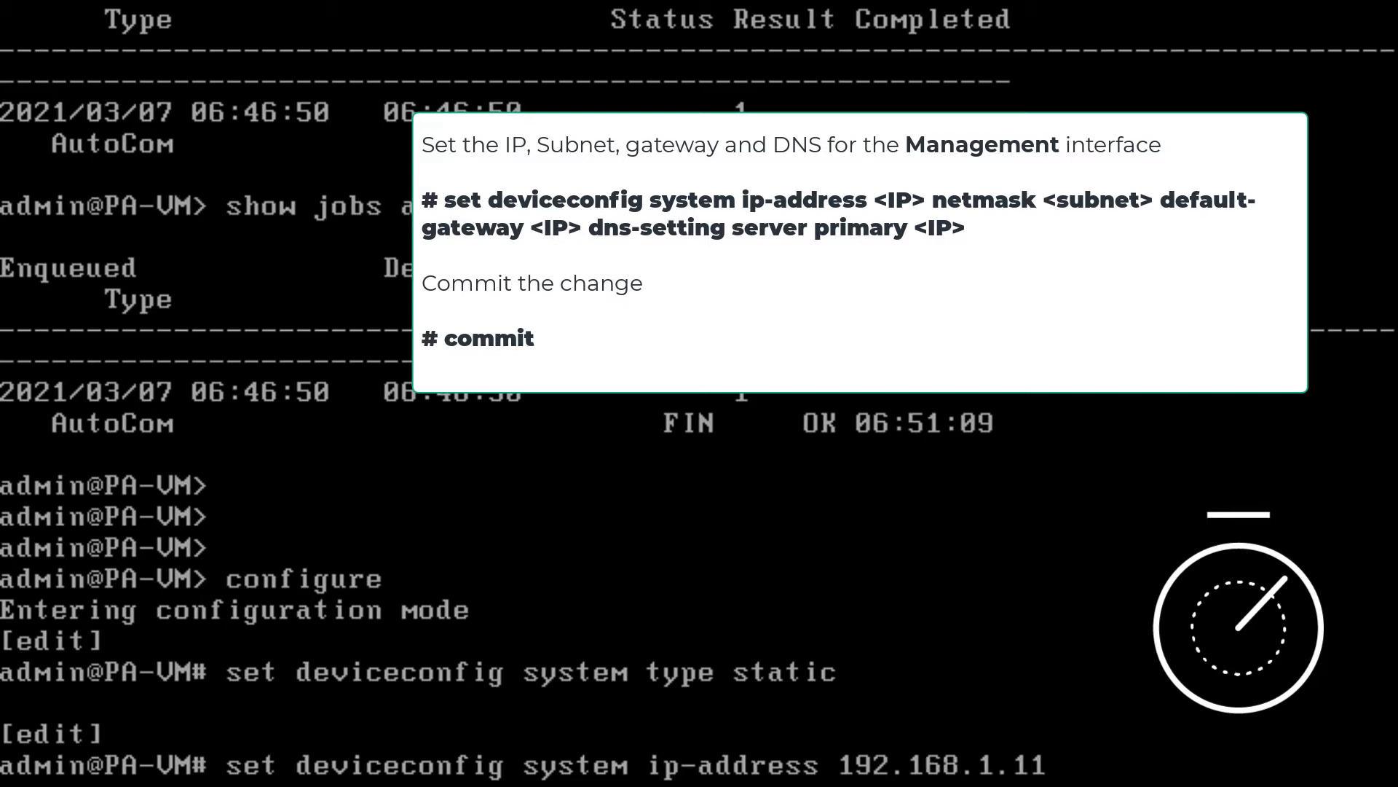
key("BackSpace")
type("5 netmask 2")
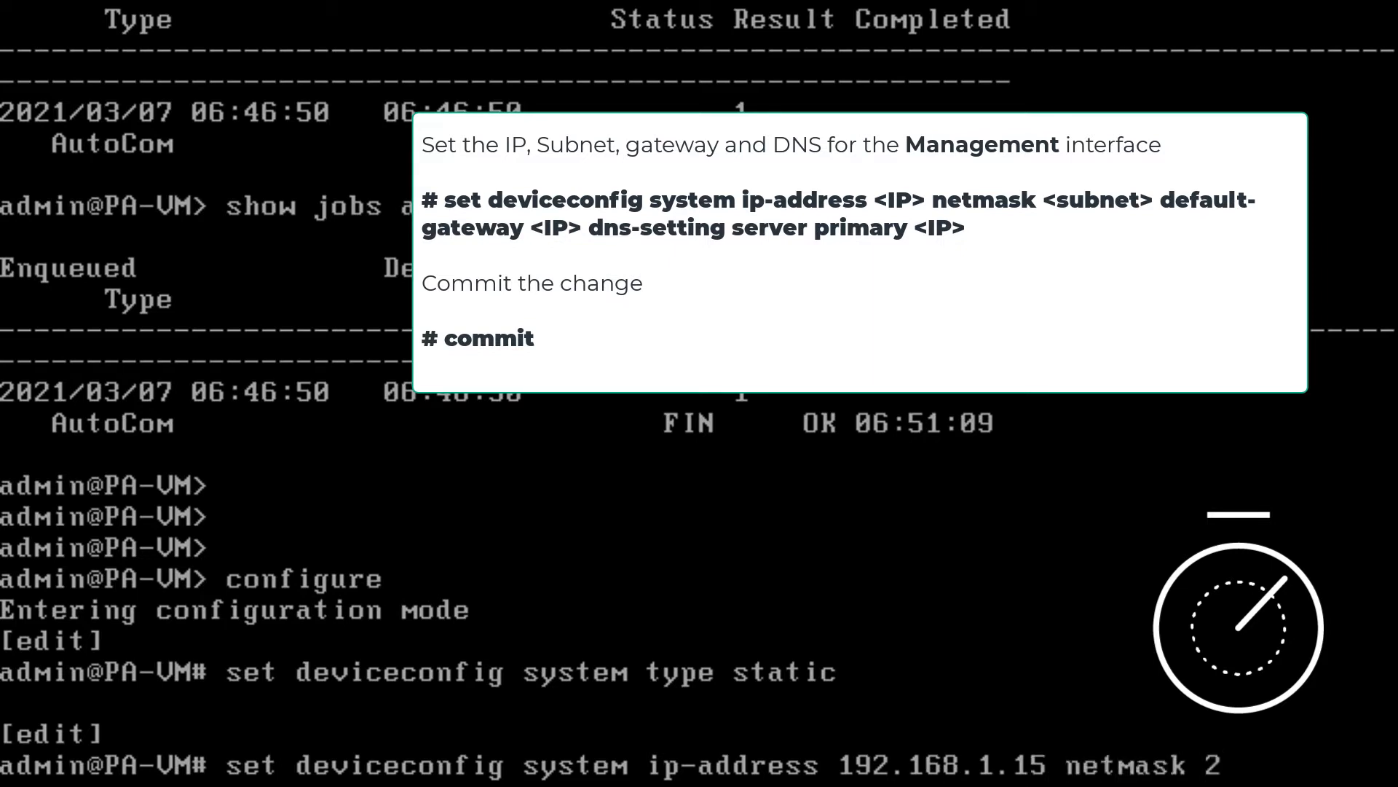
type("55.255.255.0")
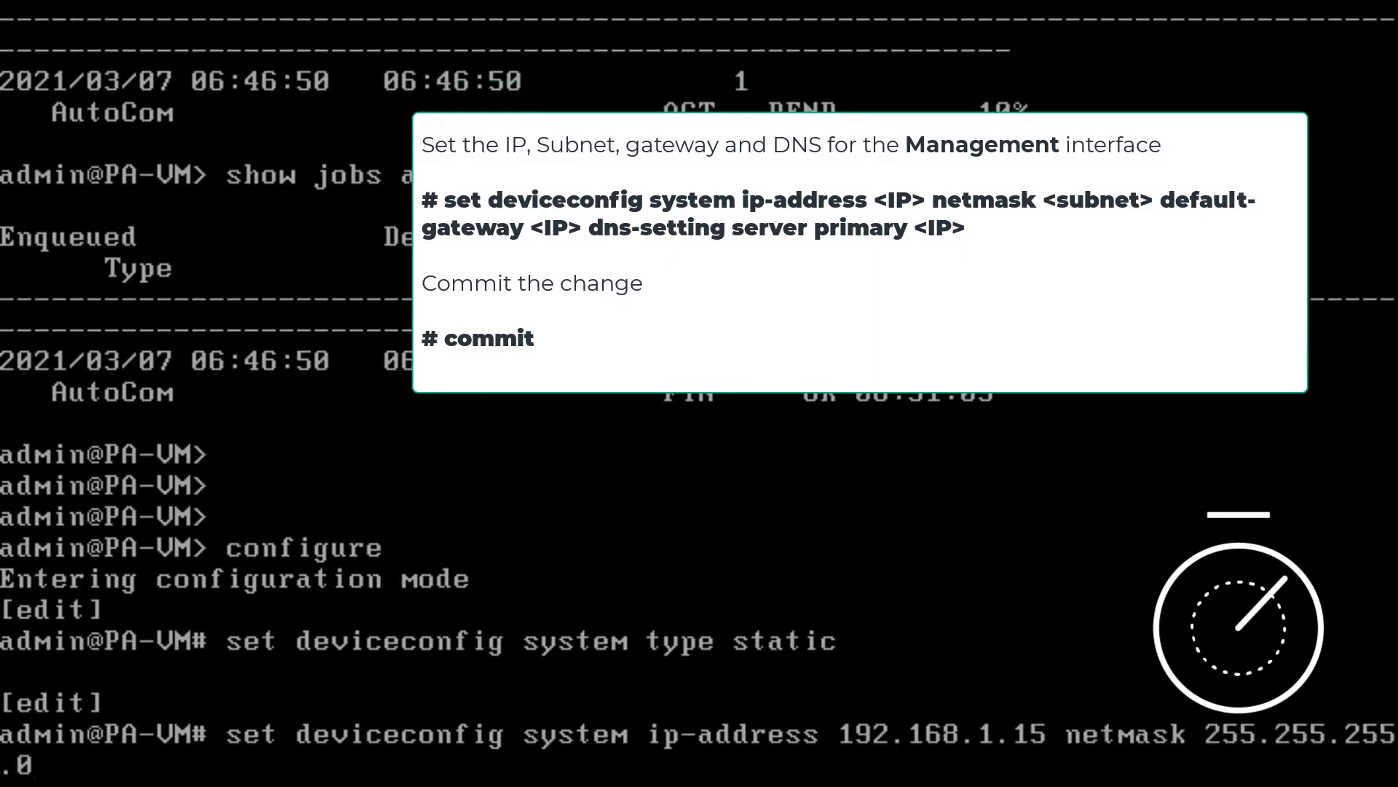
type(" default-gateway")
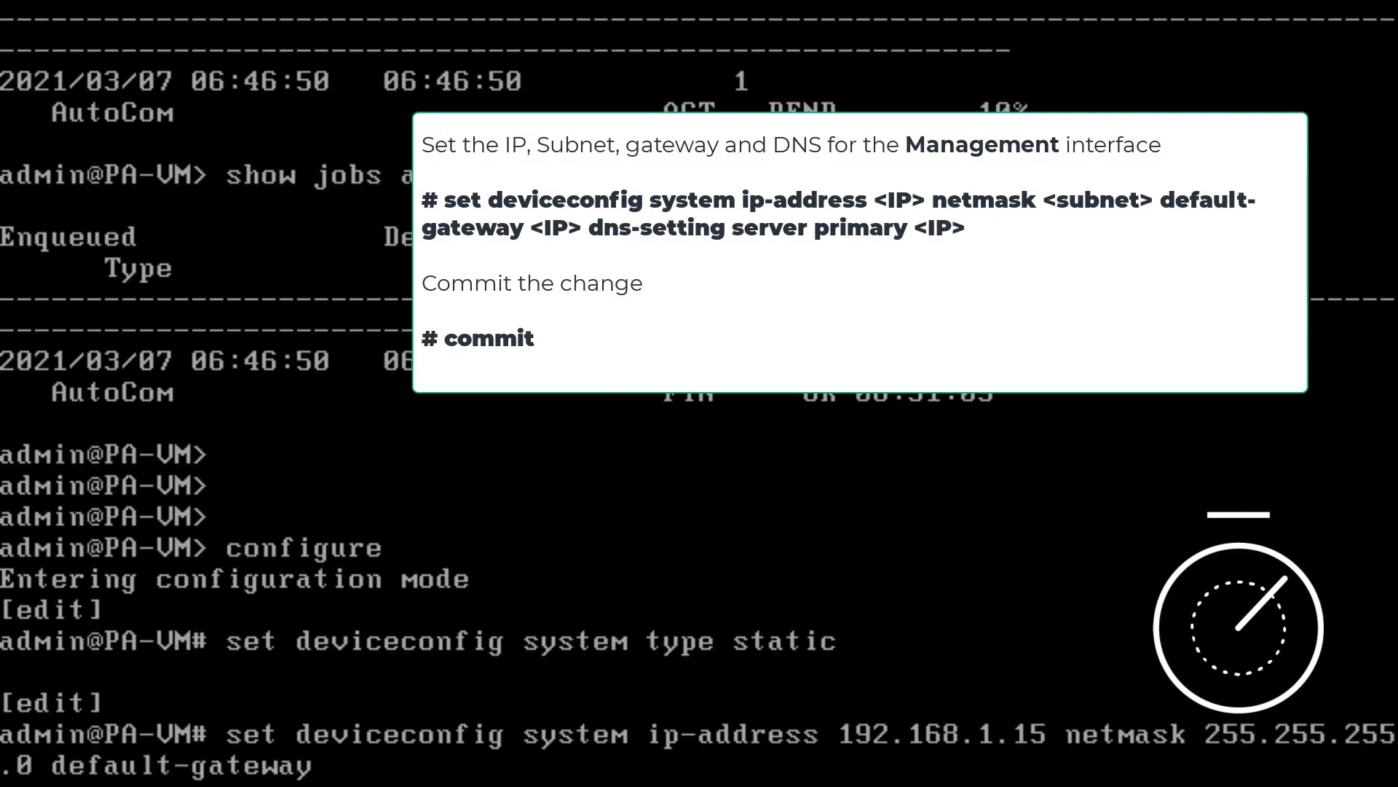
type(" 192.168.1.10")
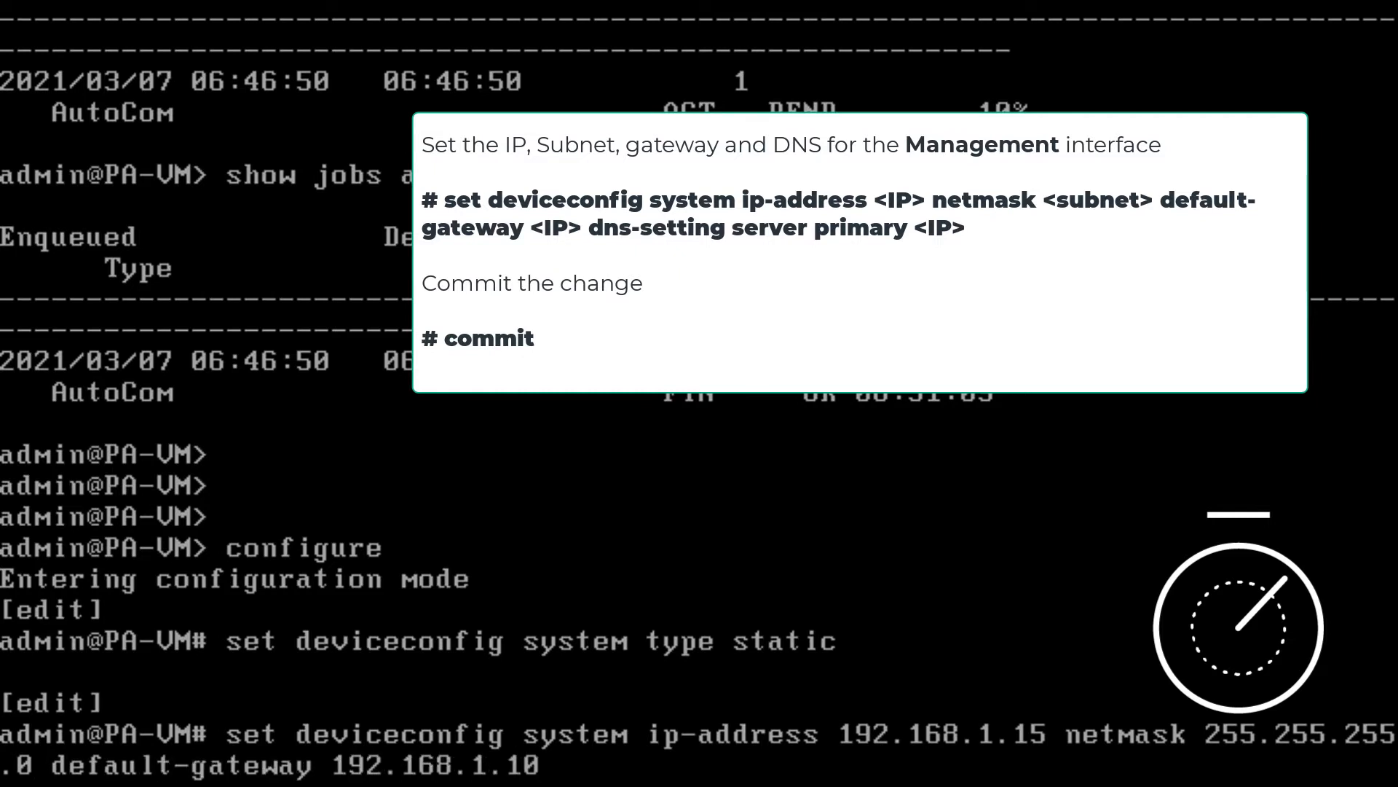
type(" dns-setting servers p")
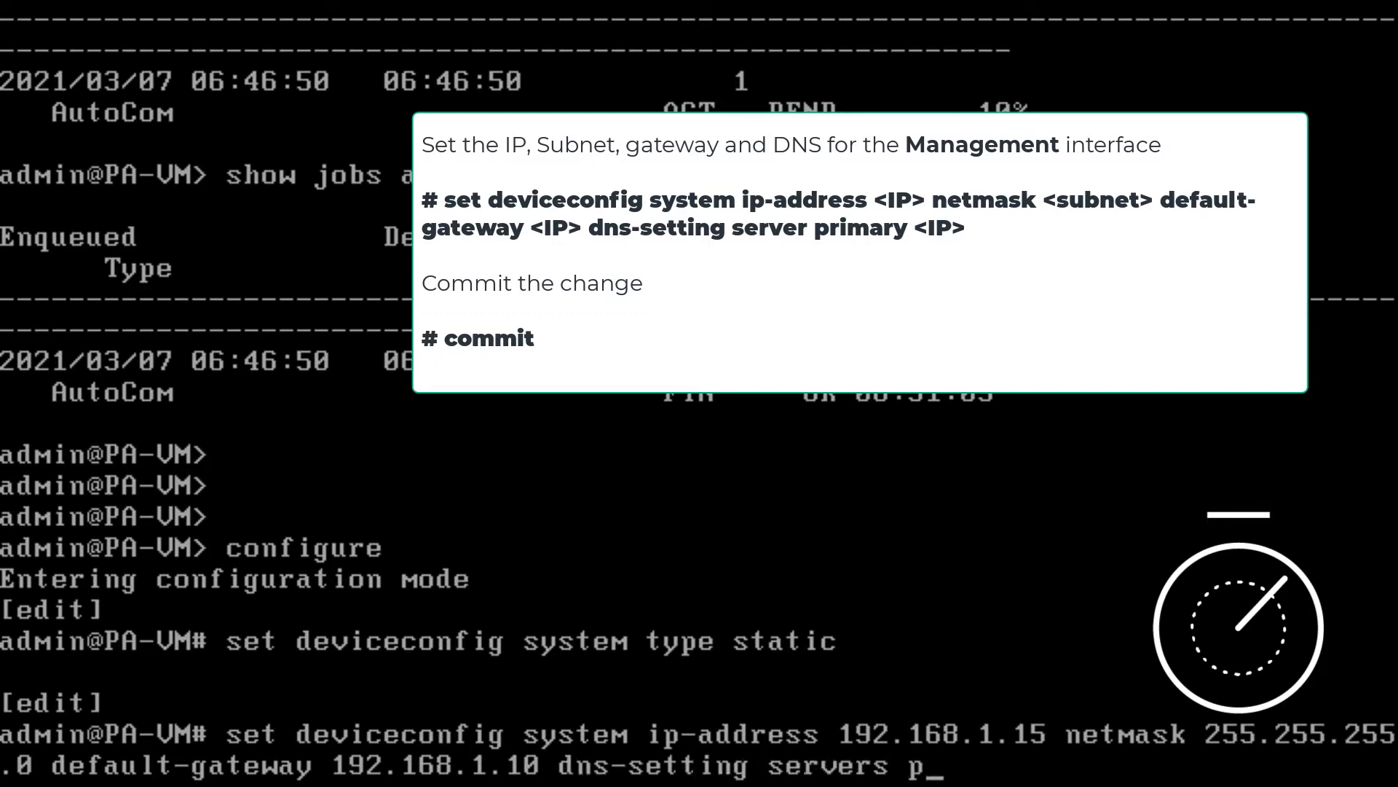
type("rimary 192.16")
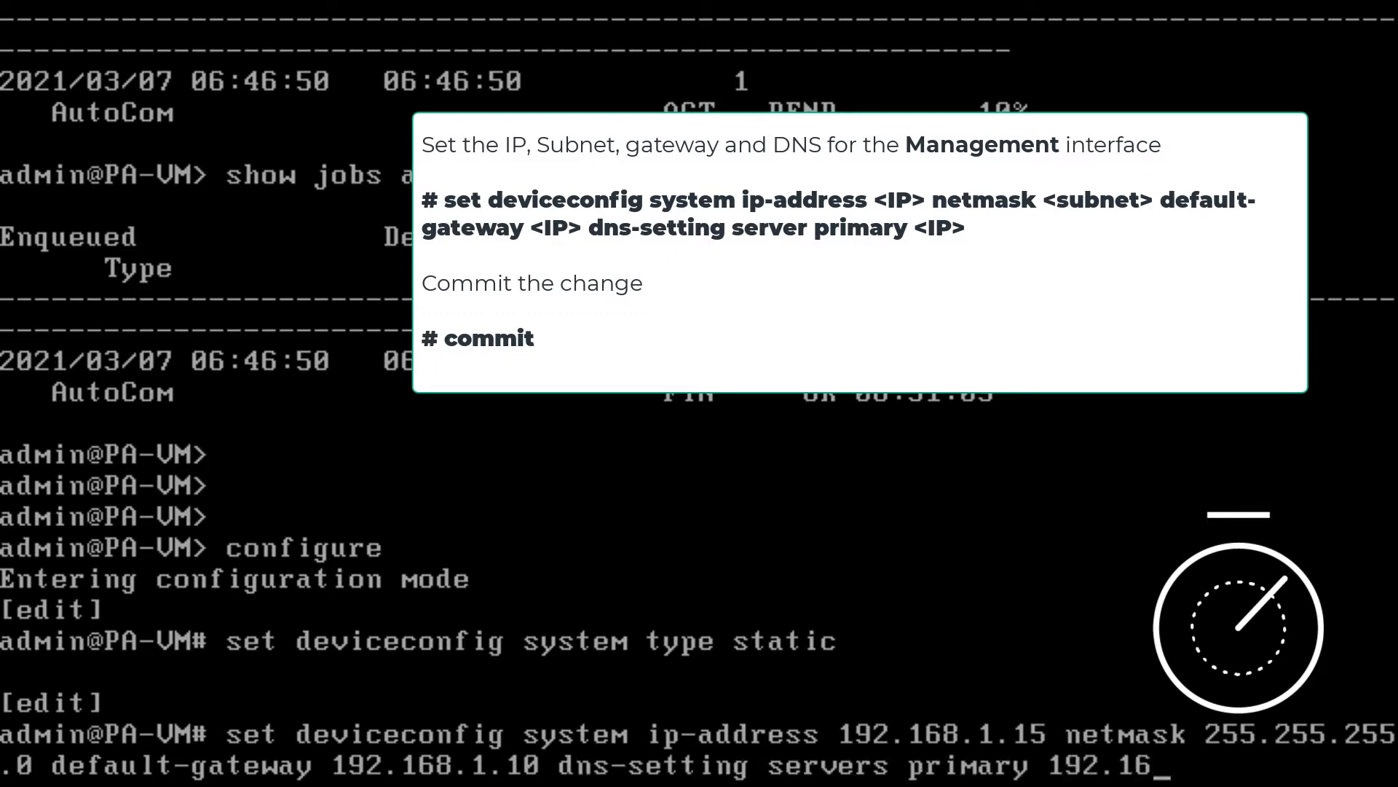
type("8.1.10")
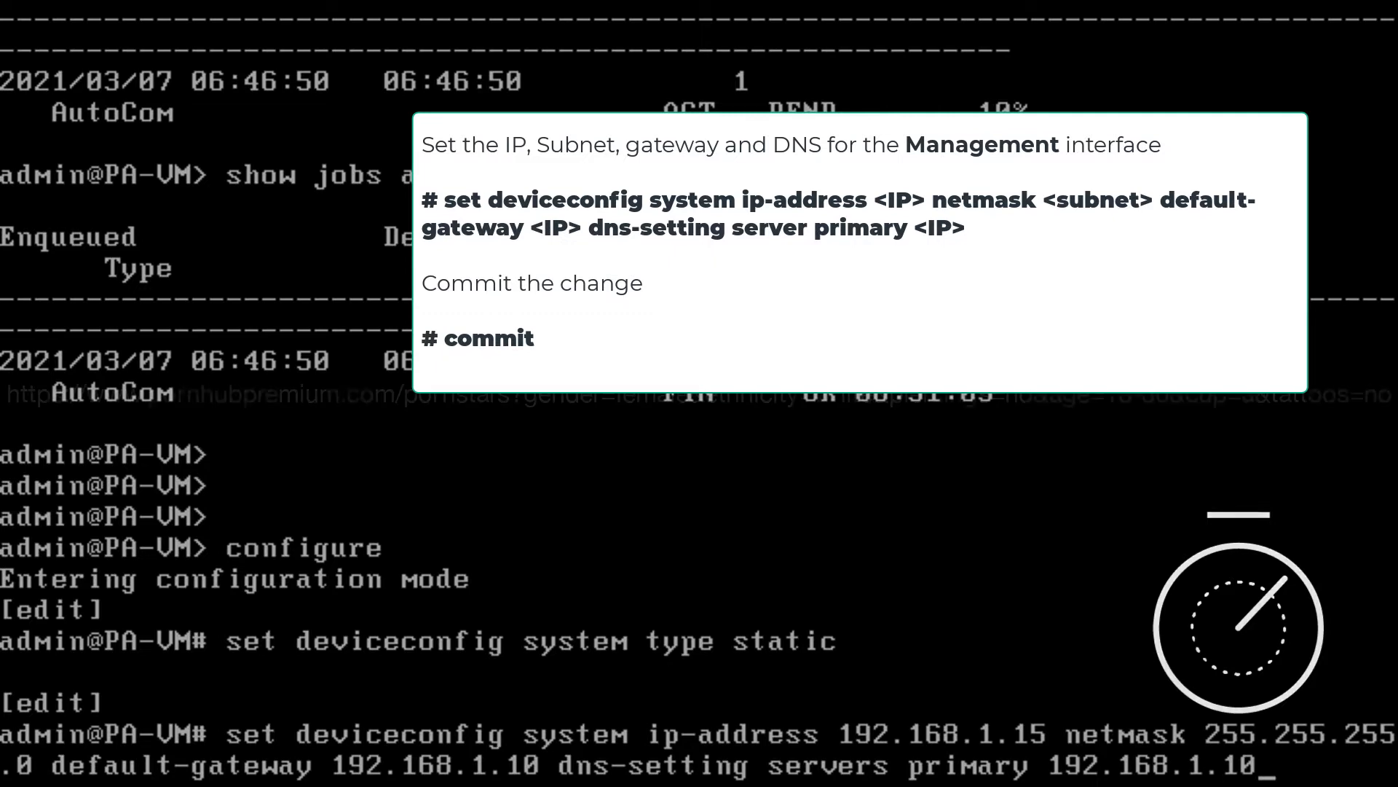
key("Return")
- Commit the management configuration, and exit both configuration mode and the CLI session
type("commit")
key("Return")
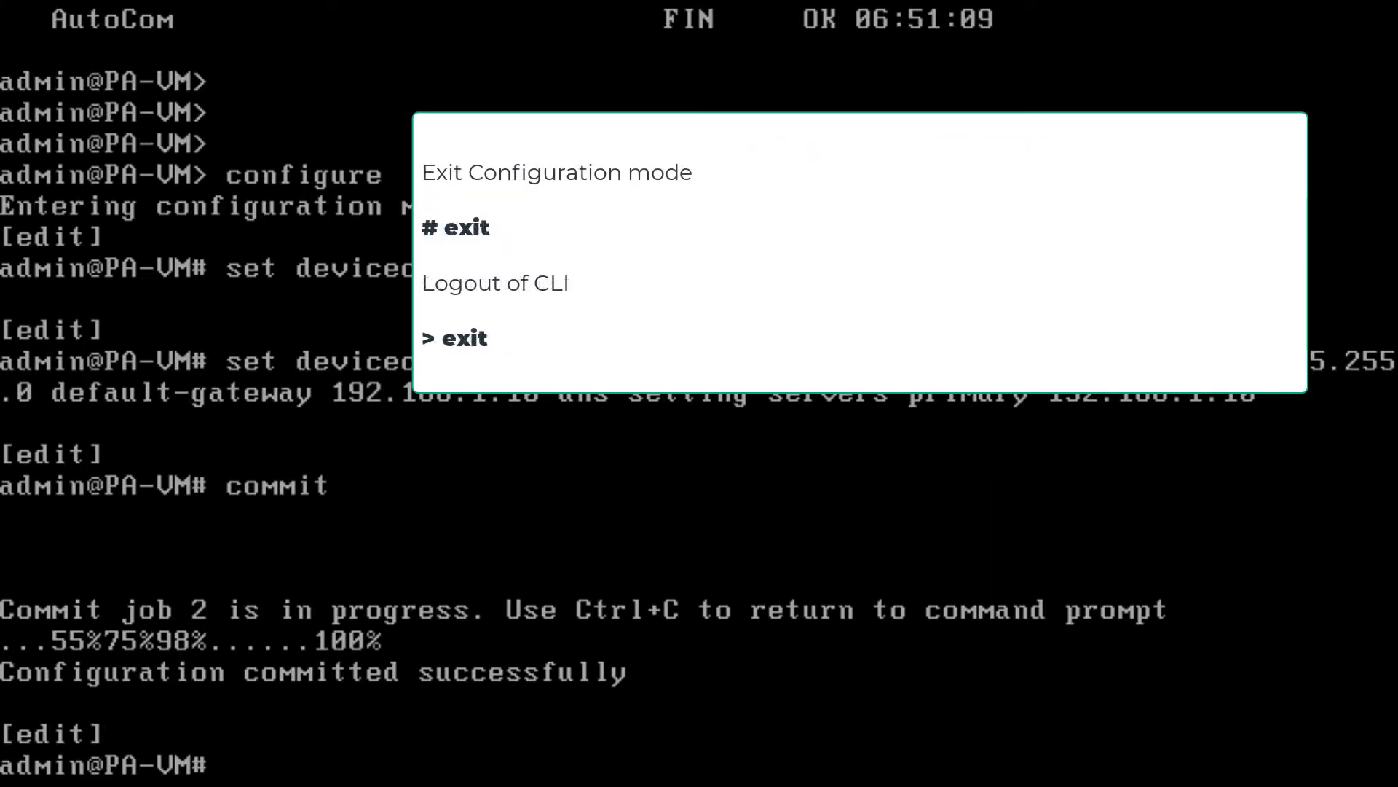
type("exit")
key("Return")
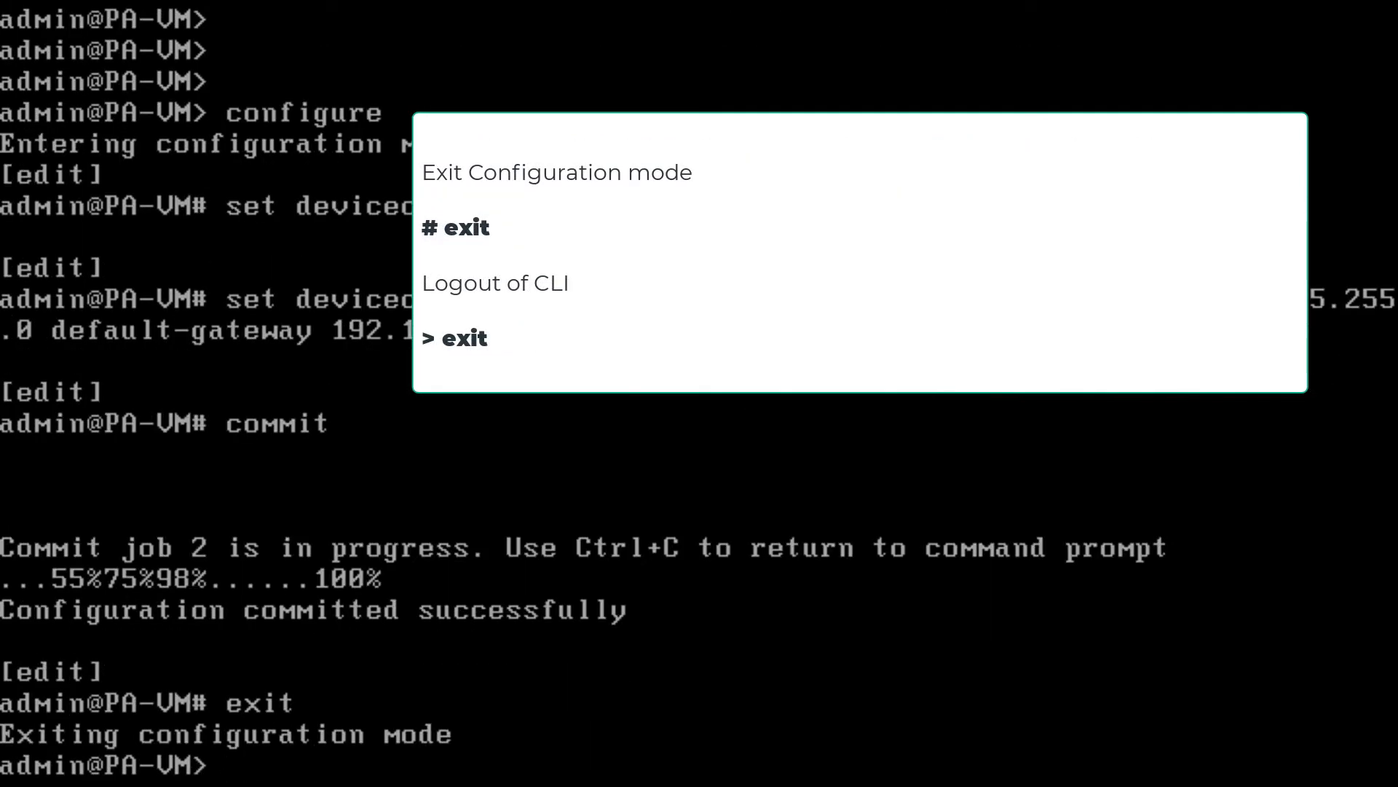
type("exit")
key("Return")
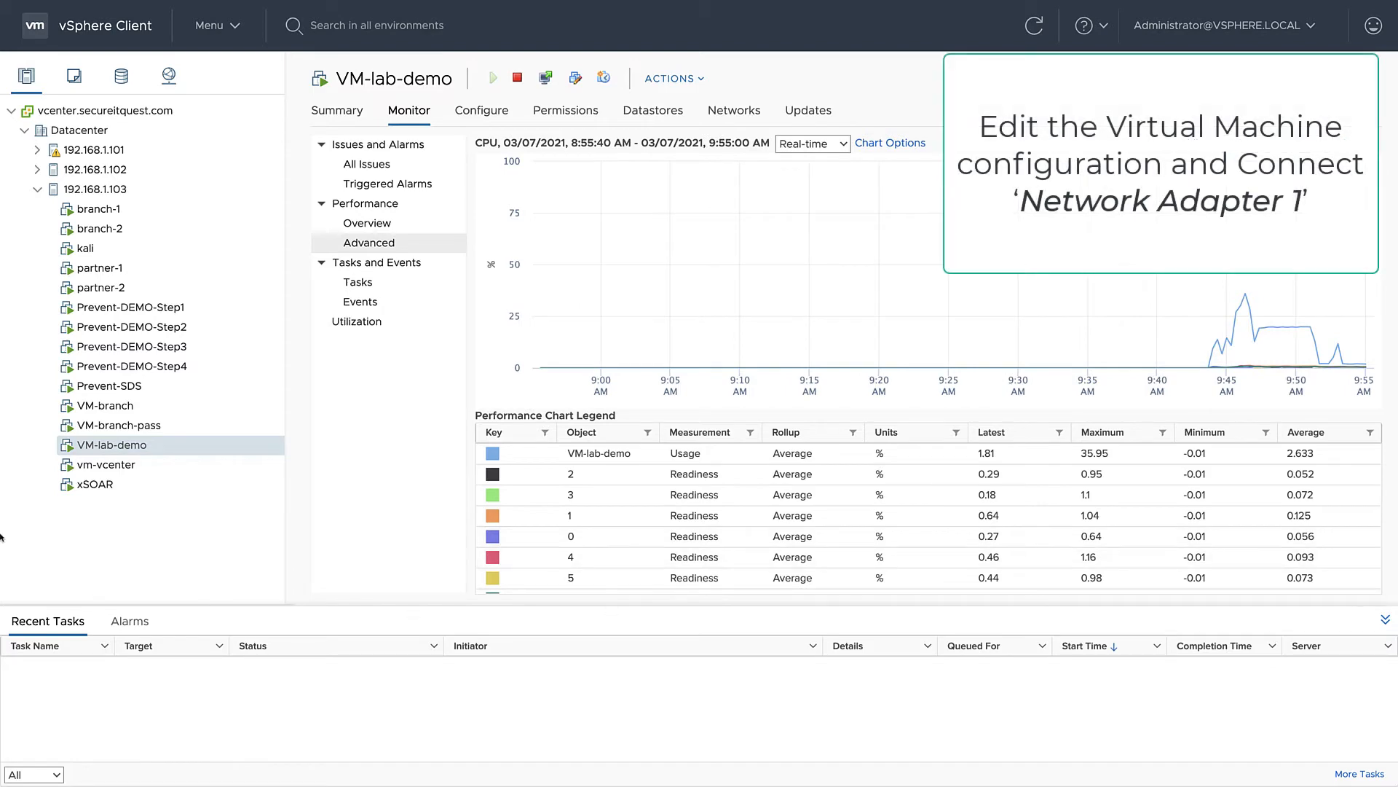
- In vSphere Client, edit VM-lab-demo's settings to connect Network adapter 1 and save the change
right_click(102, 446)
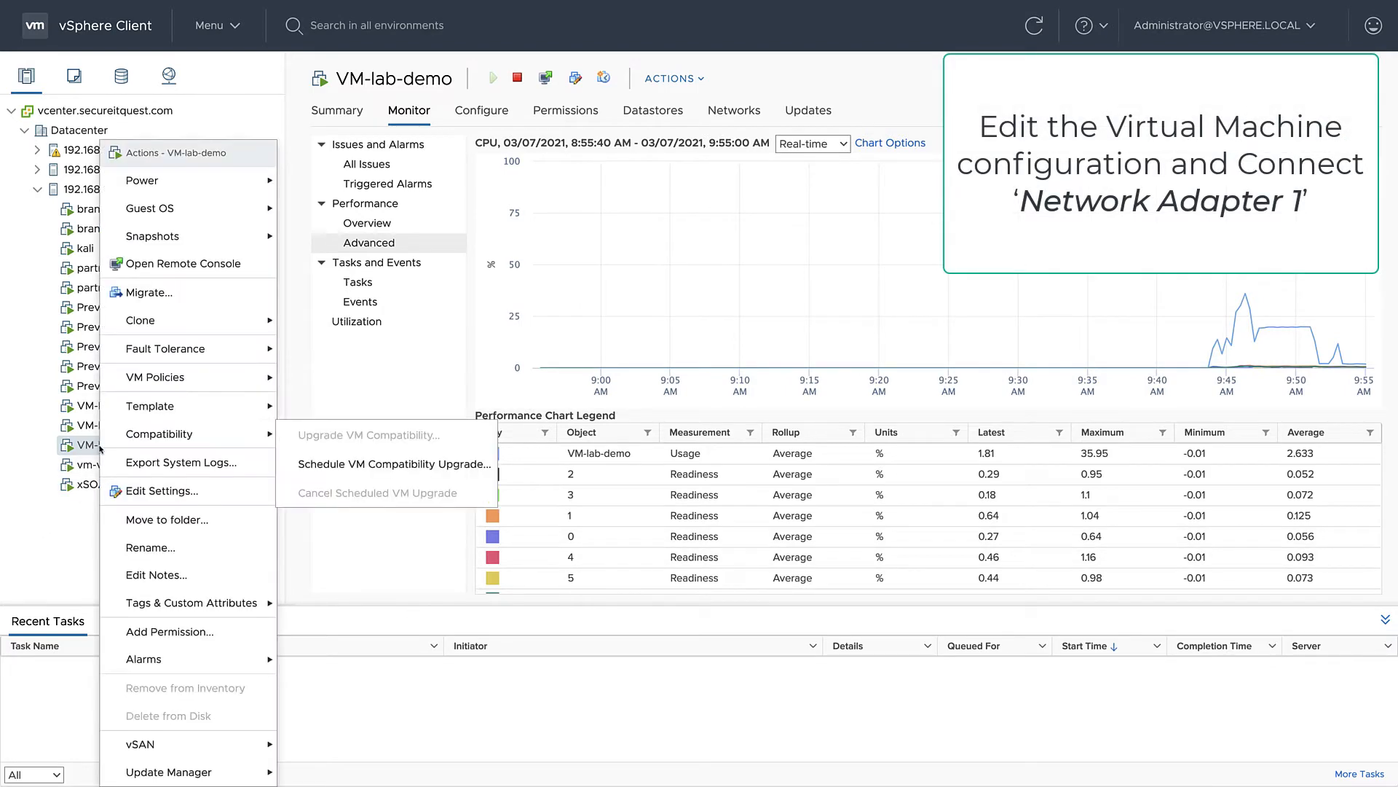
left_click(142, 489)
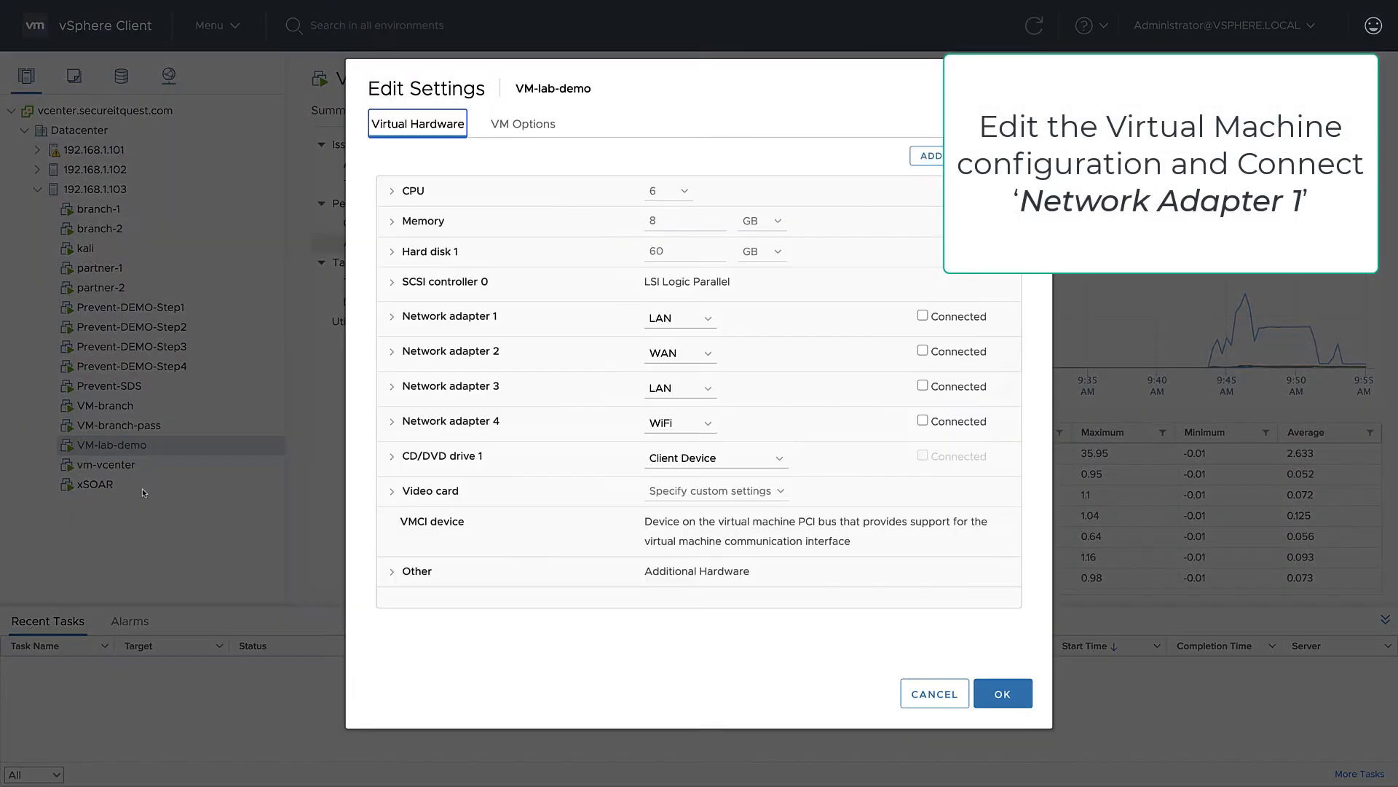
left_click(922, 315)
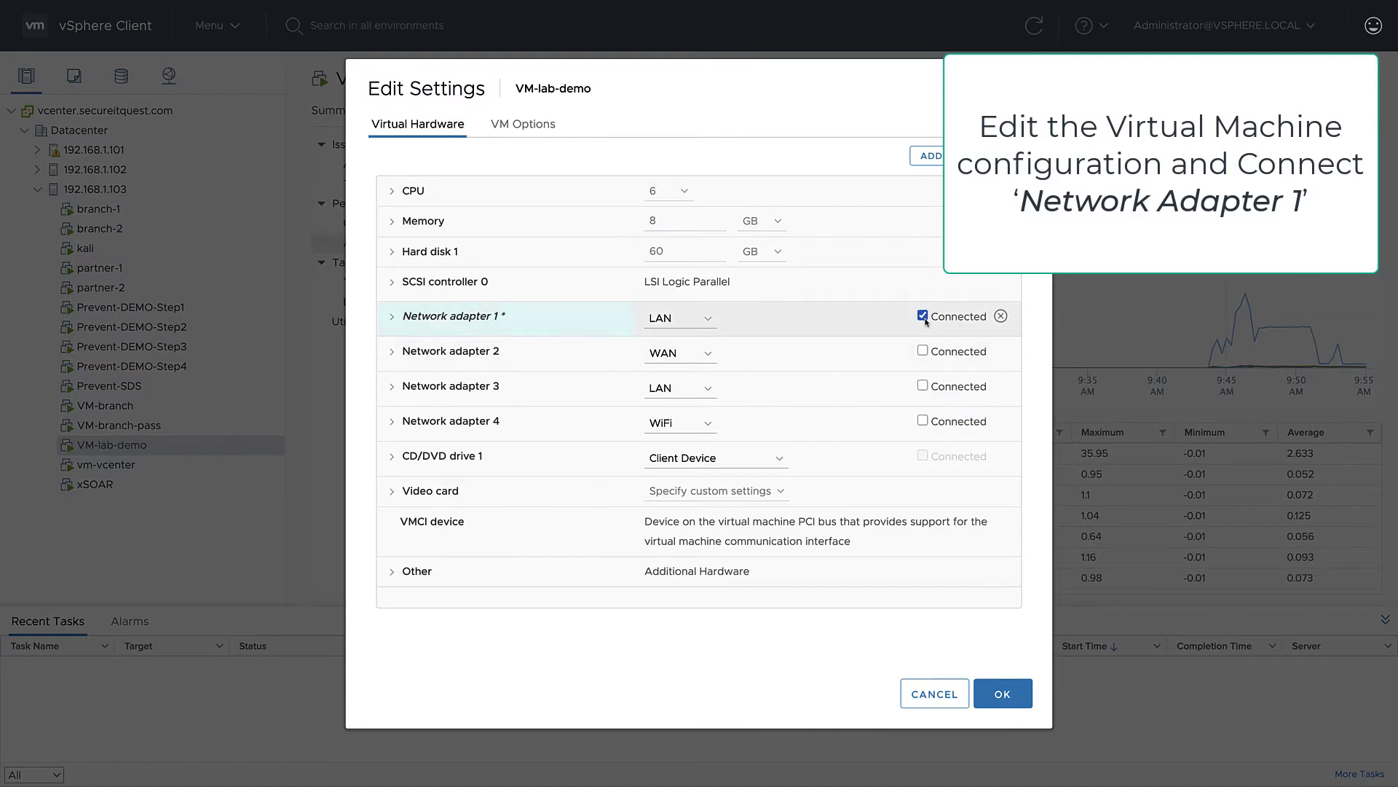
left_click(1019, 696)
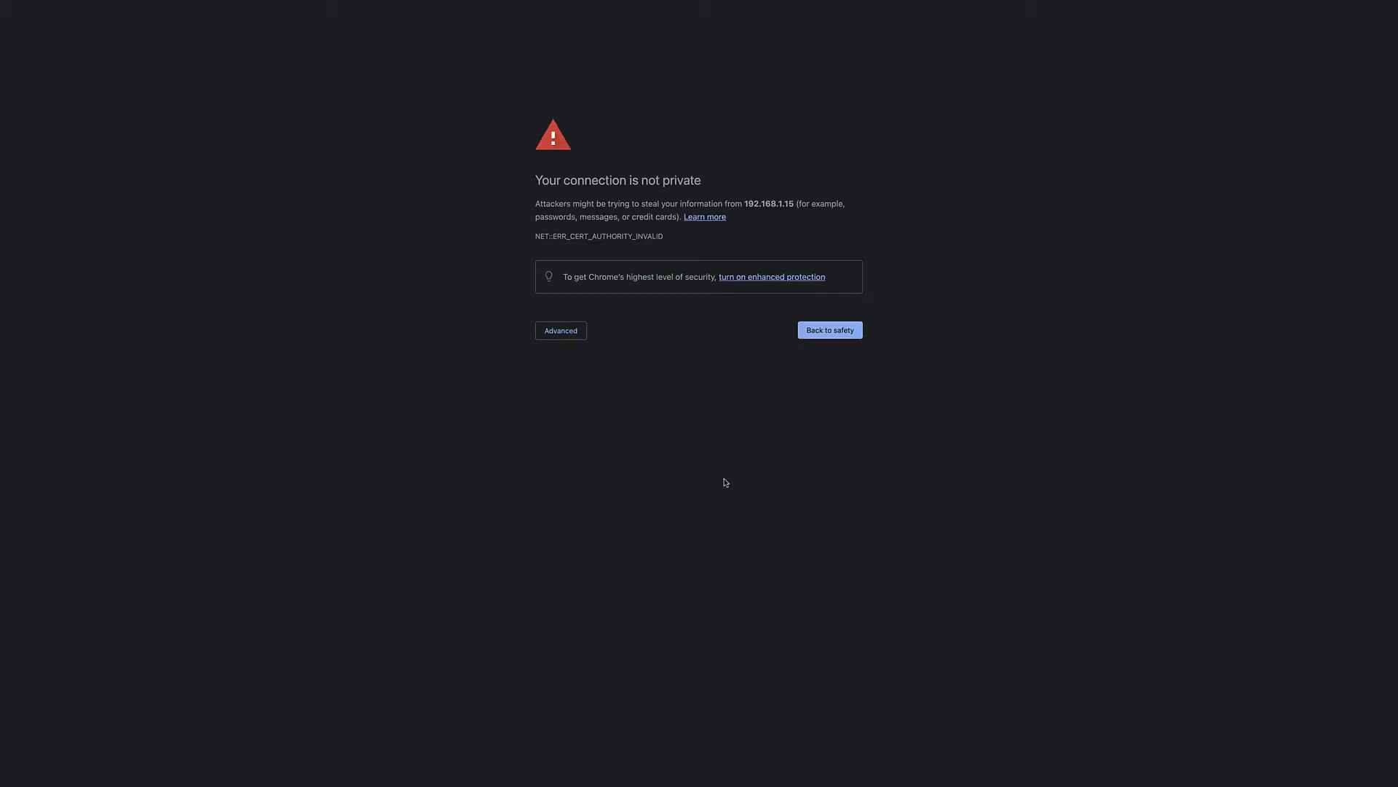
- In the browser, bypass the certificate warning and proceed to the firewall's web interface at 192.168.1.15
left_click(548, 333)
left_click(553, 413)
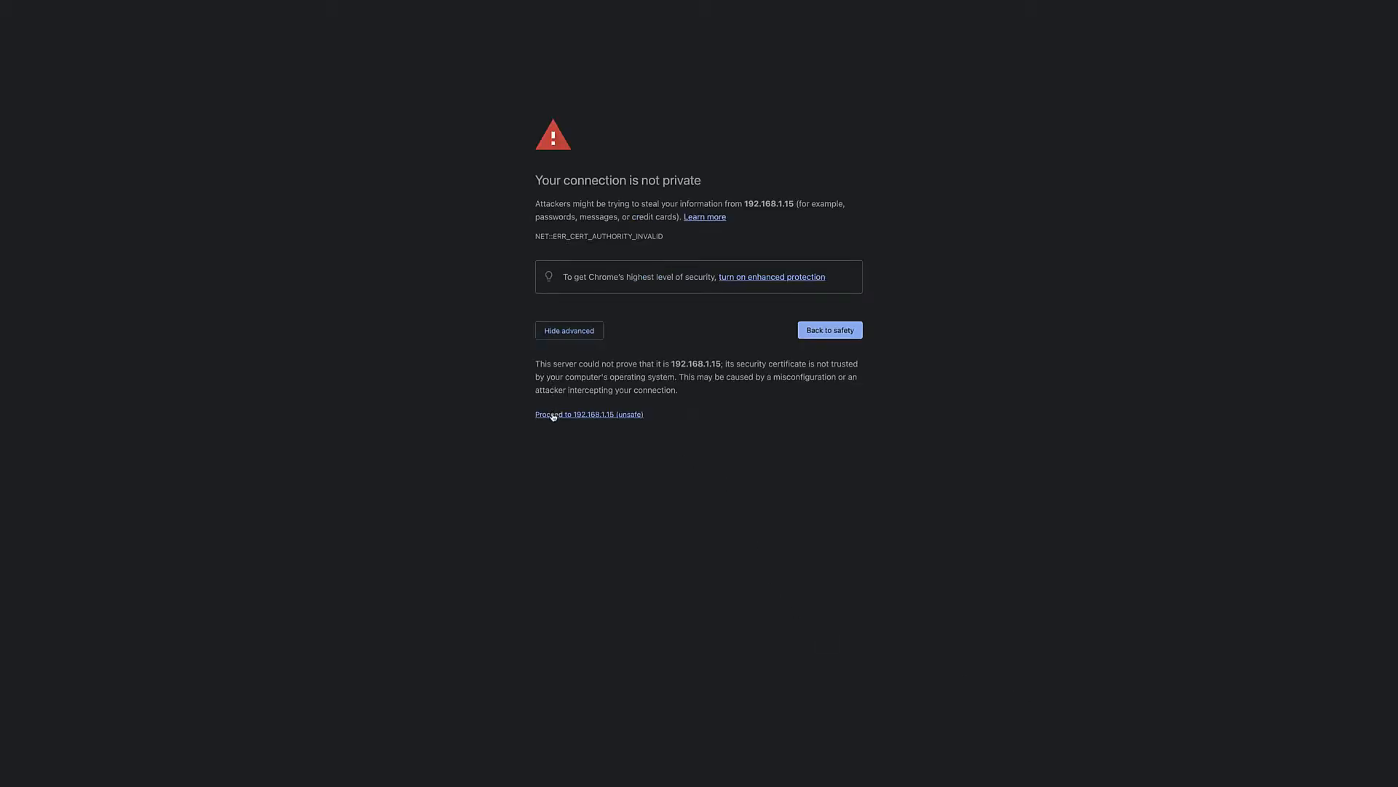
- Try to log in to the firewall's web interface as admin with the new account password
left_click(664, 308)
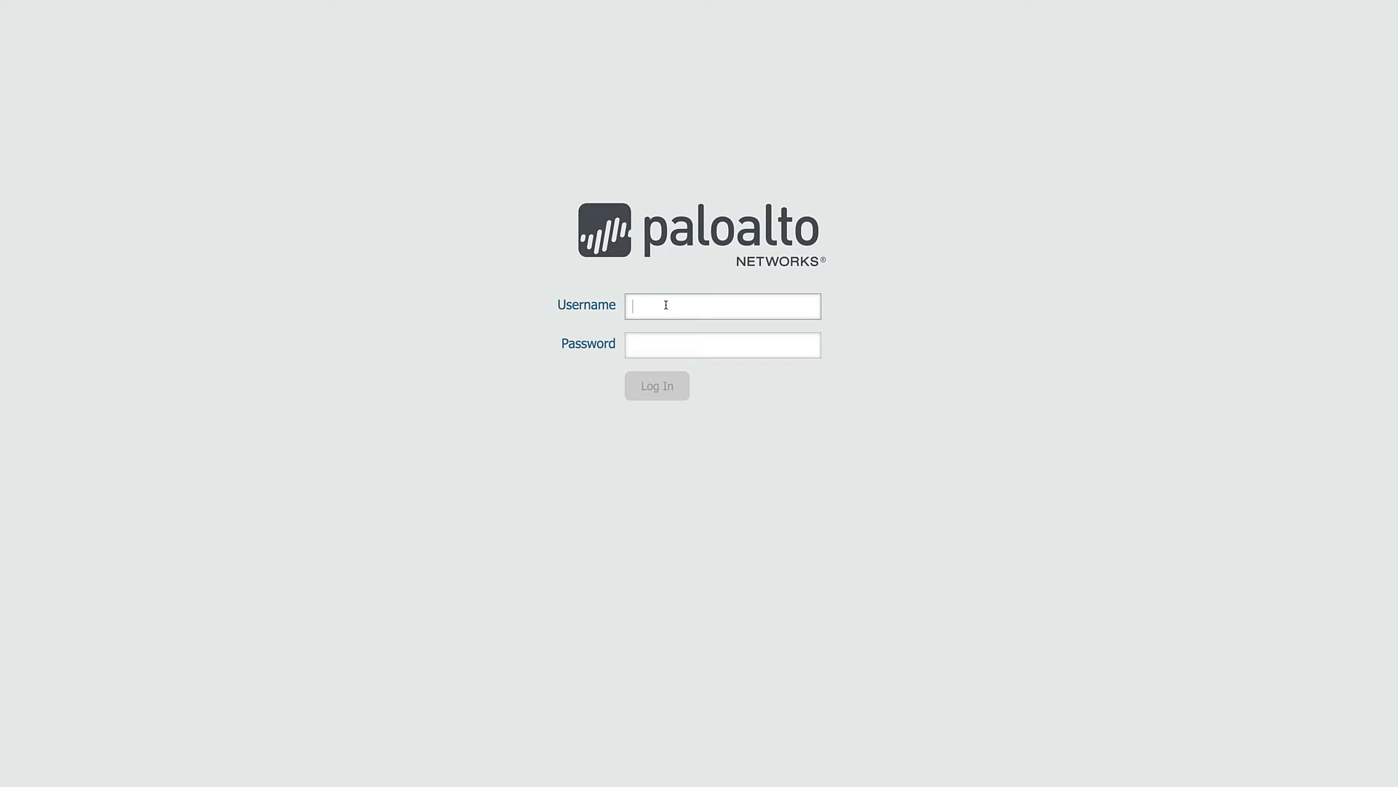
type("admin")
key("Tab")
type("••••••")
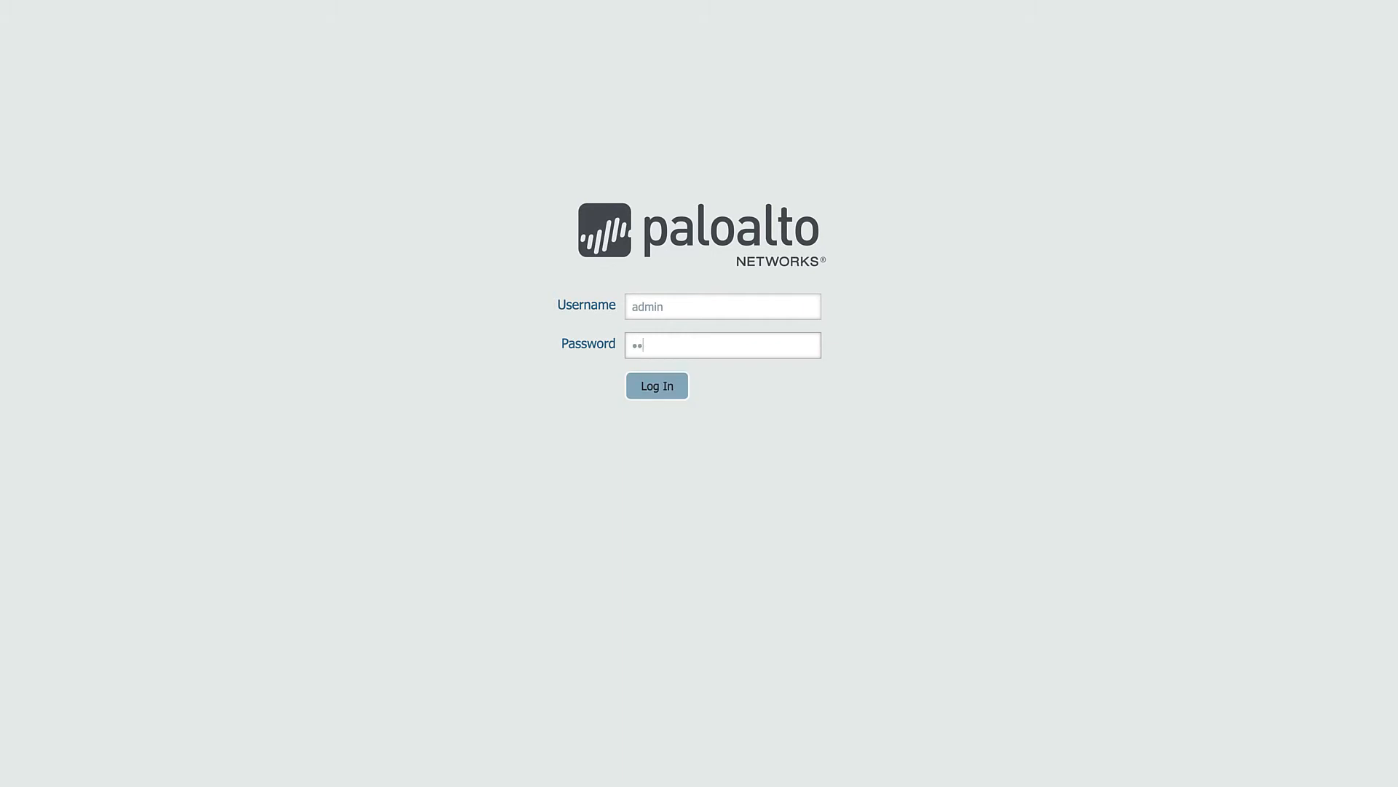
type("••••••••")
key("Return")
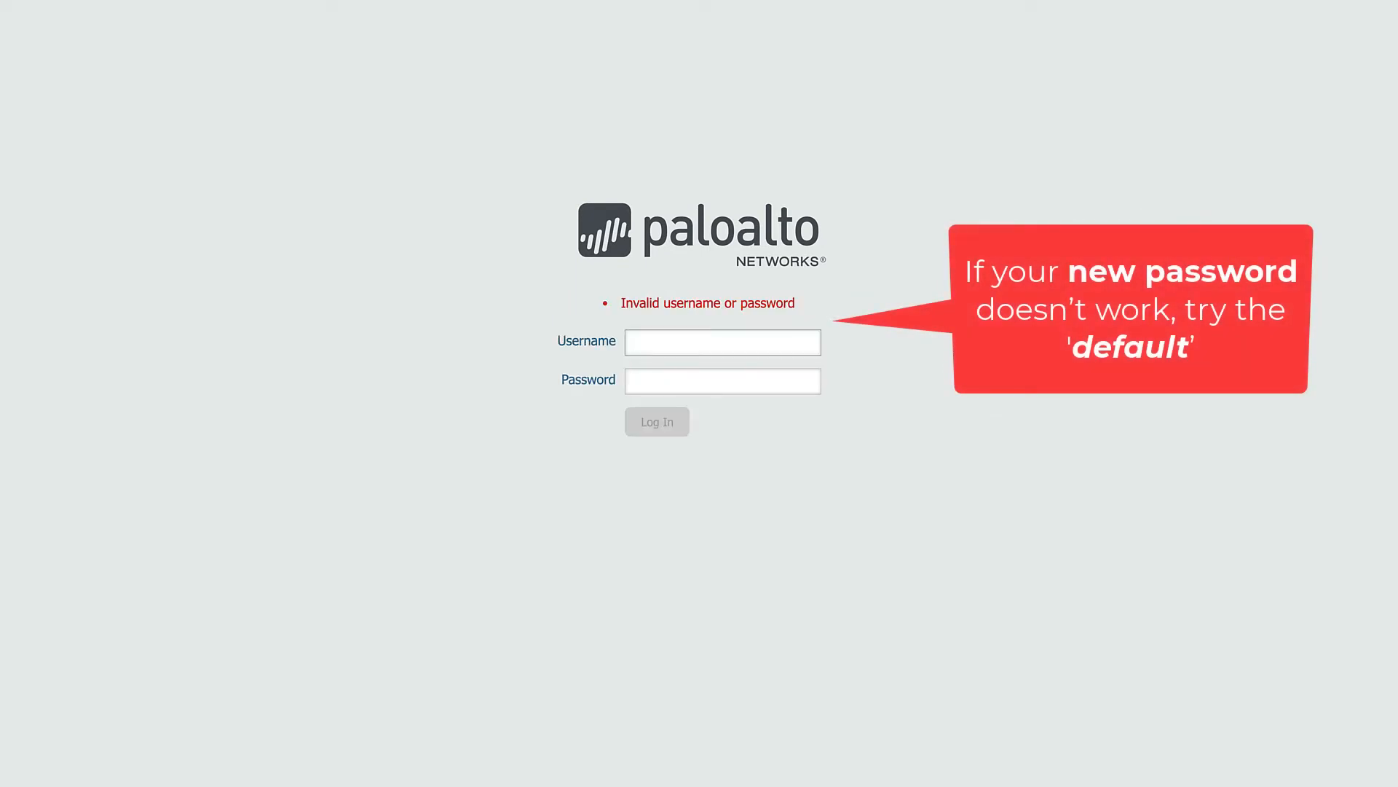
- Log in to the firewall's web interface as admin with the default account password
type("admin")
key("Tab")
type("admin")
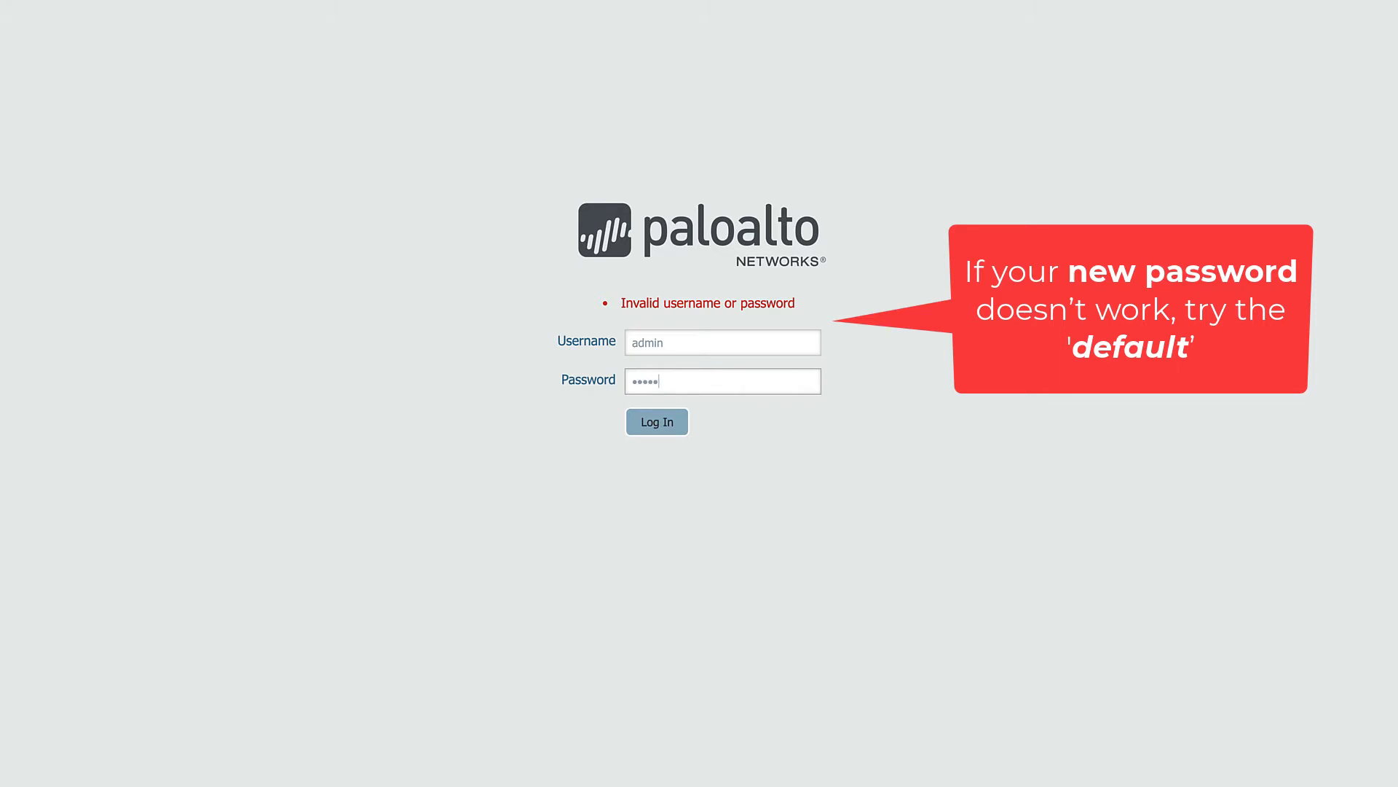
key("Return")
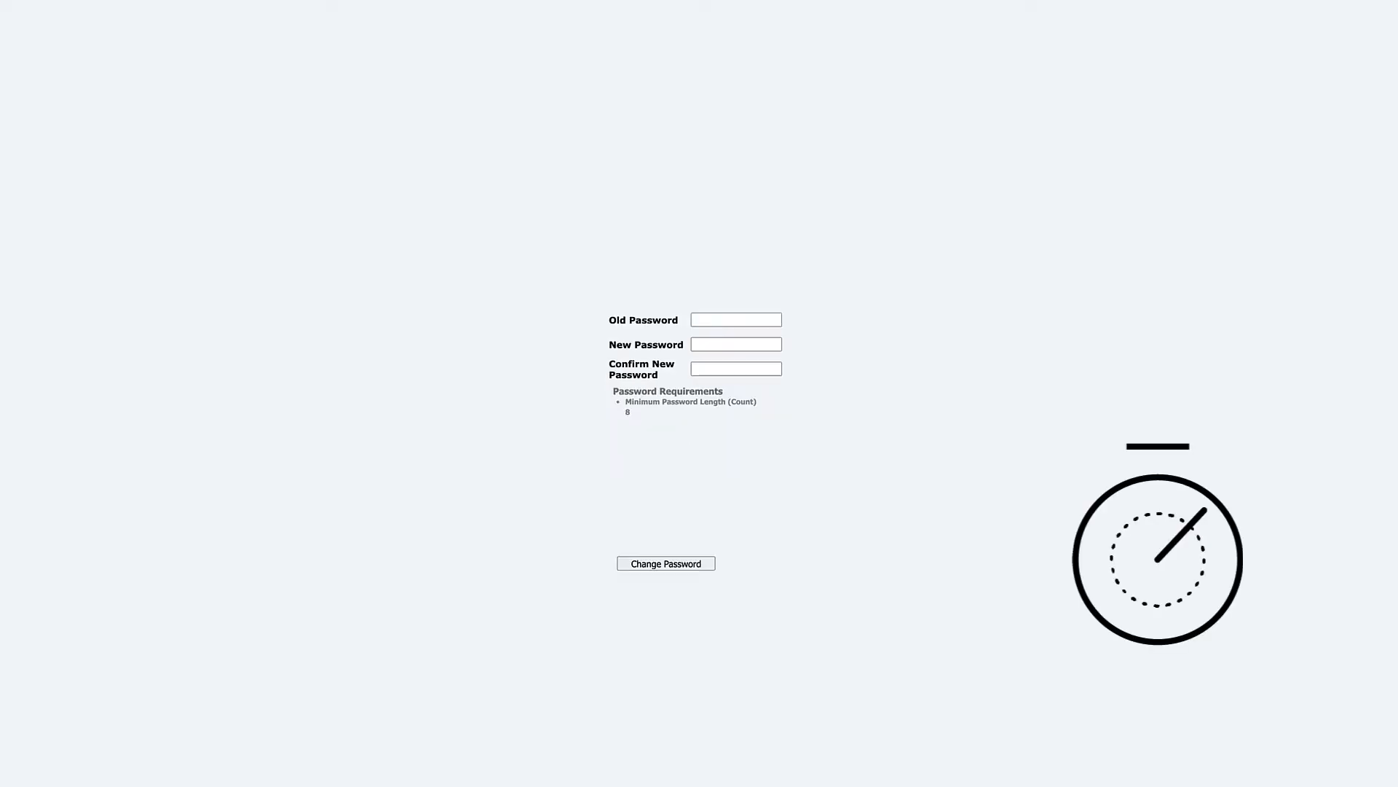
- Change the admin account's password by entering the old password, the new password and its confirmation
type("admin•••••••••••••")
key("Tab")
type("••••••••••••••")
left_click(668, 564)
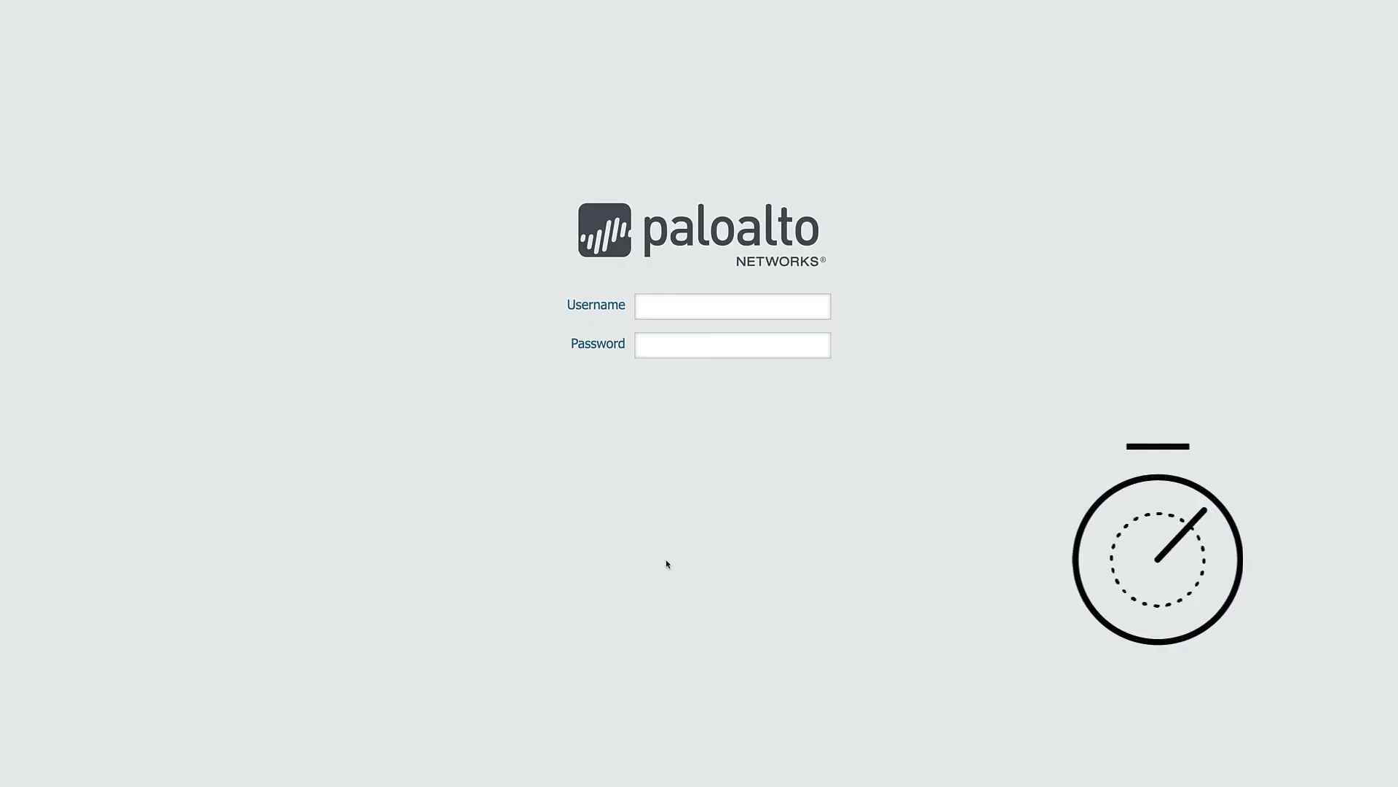
- Log in to the firewall's web interface as admin with the new account password
type("admin••••••••••••••")
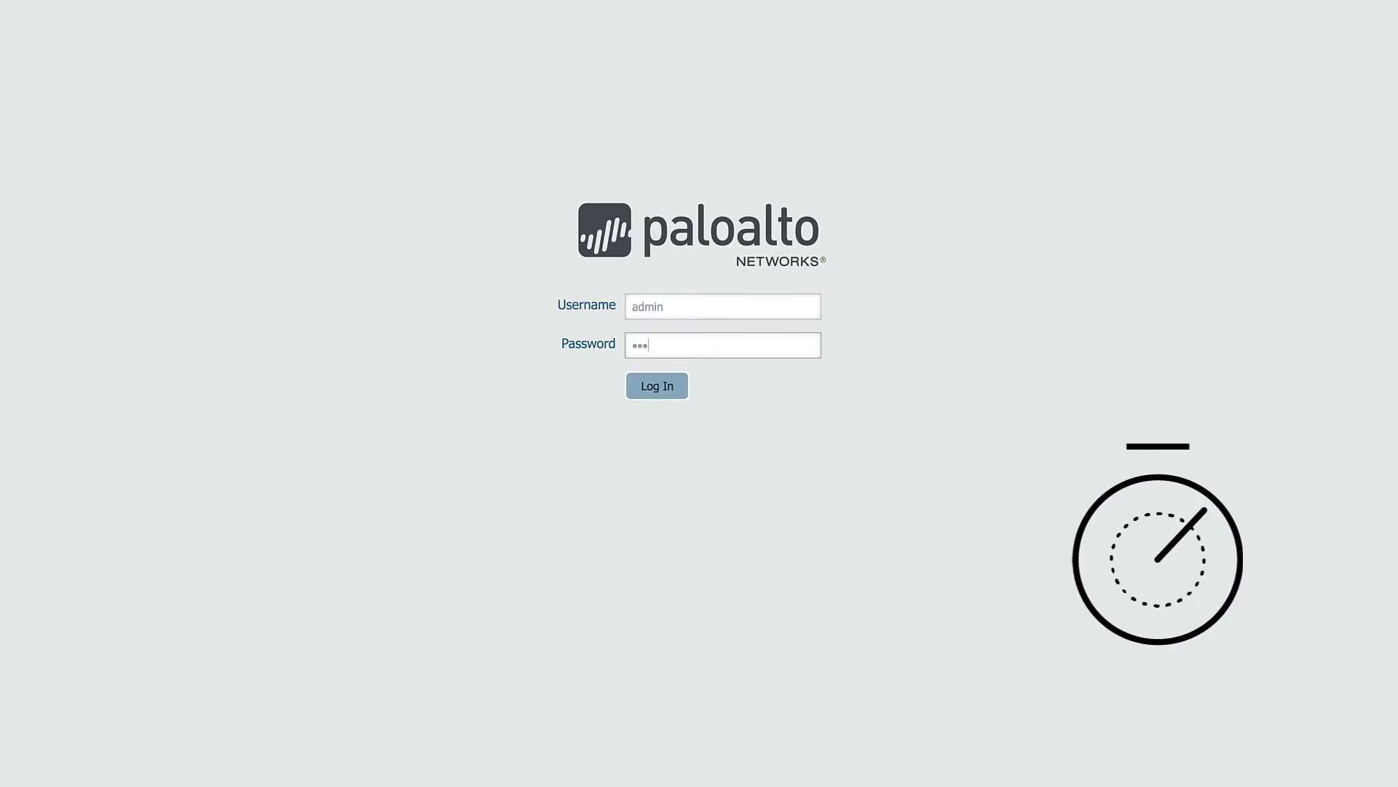
key("Return")
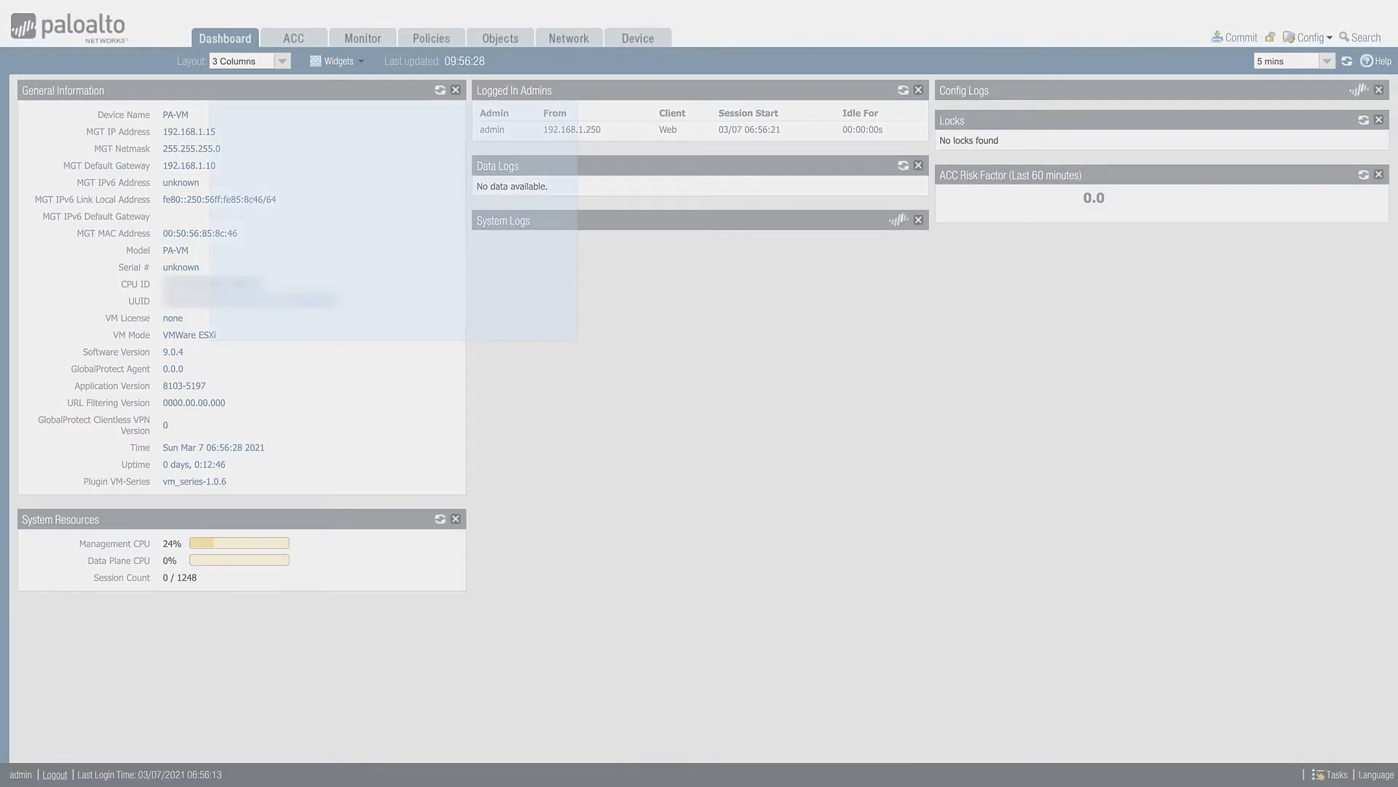
key("ctrl+plus")
key("ctrl+minus")
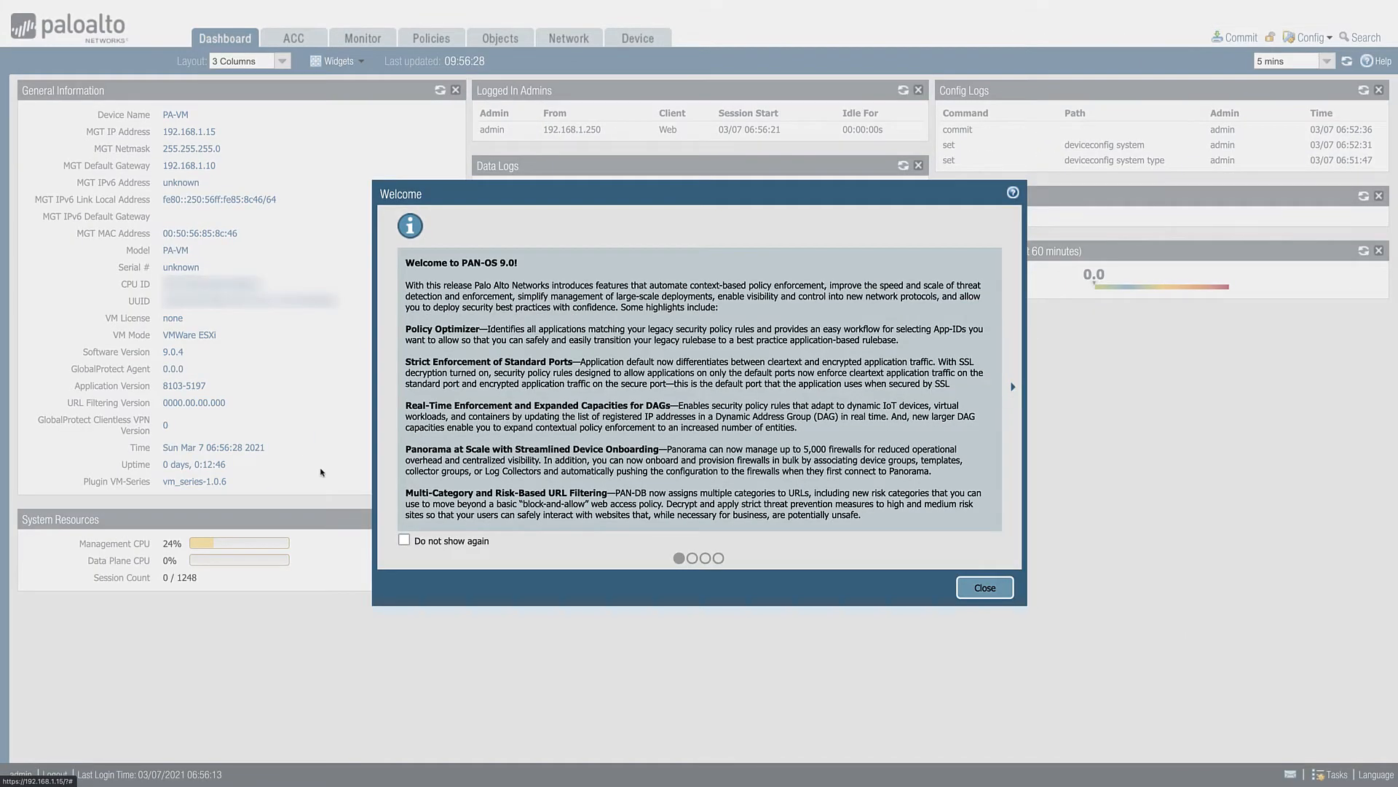
- Set all four welcome and notification messages to not show again, and close the dialog
left_click(404, 540)
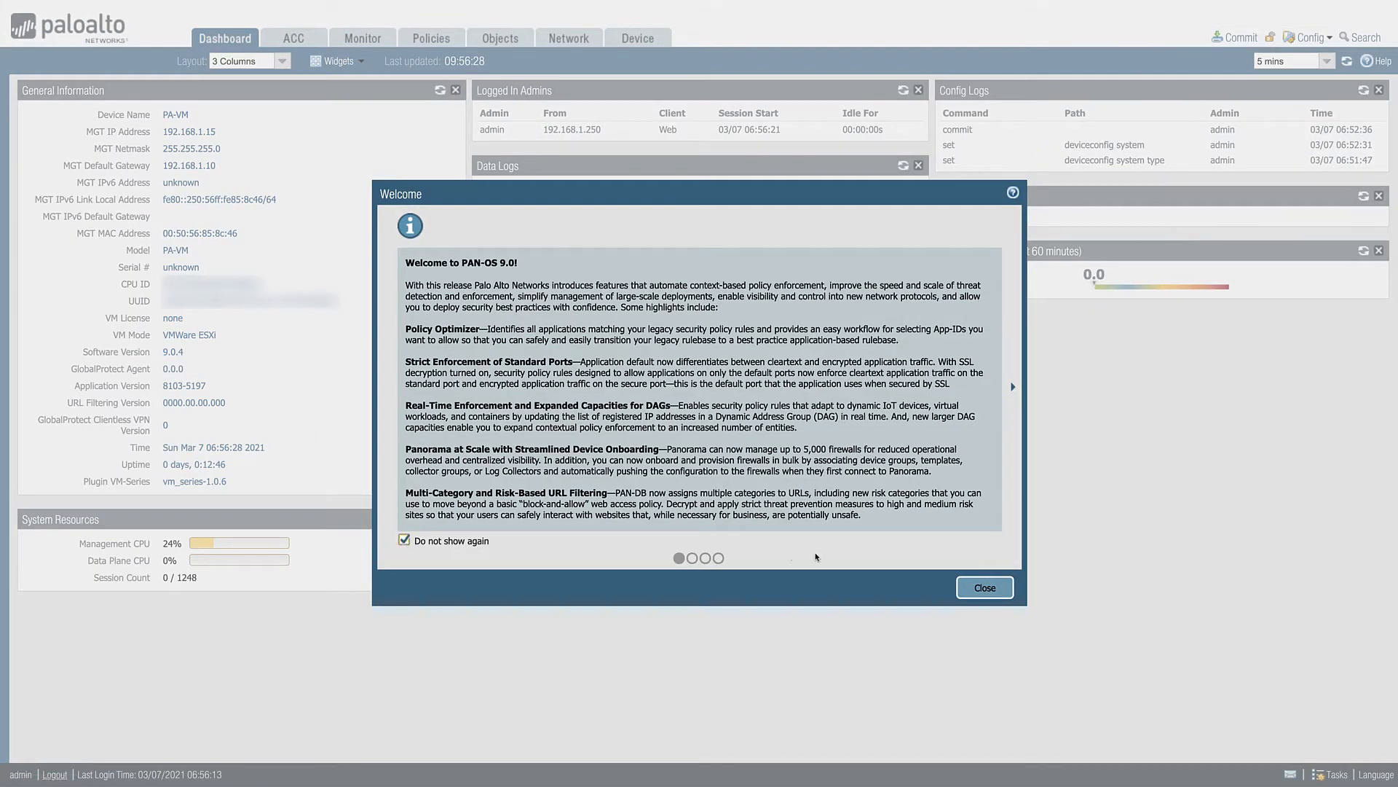
left_click(1012, 386)
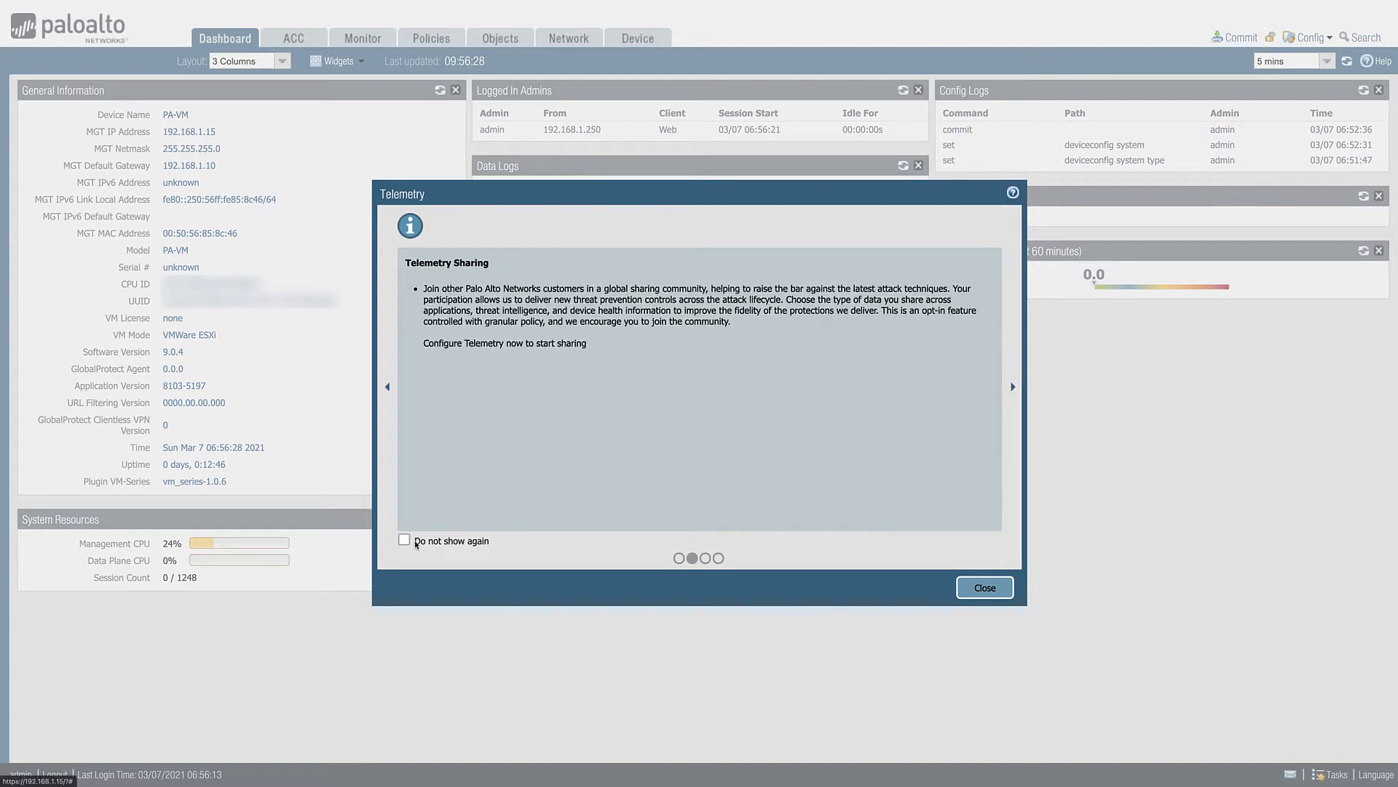
left_click(404, 540)
left_click(1012, 386)
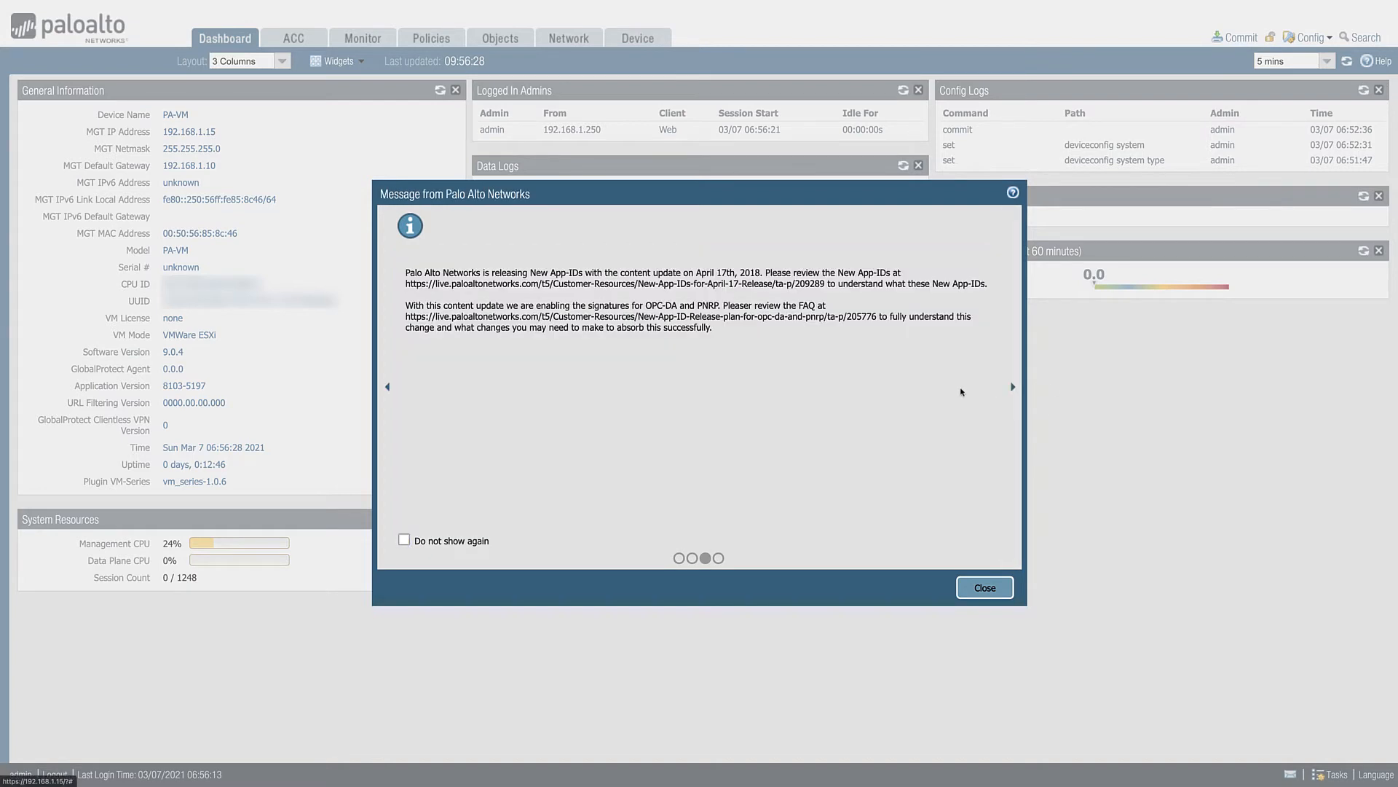
left_click(404, 541)
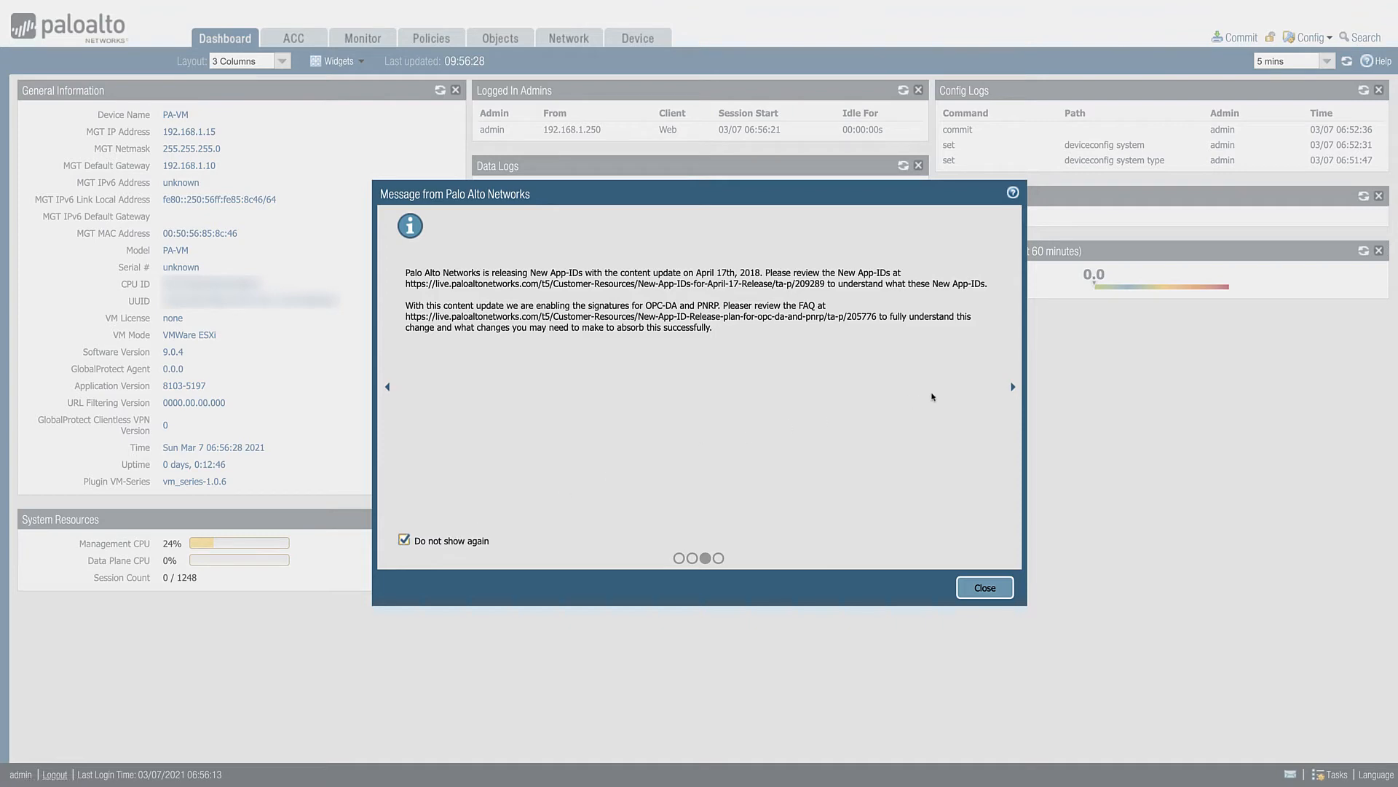
left_click(1012, 387)
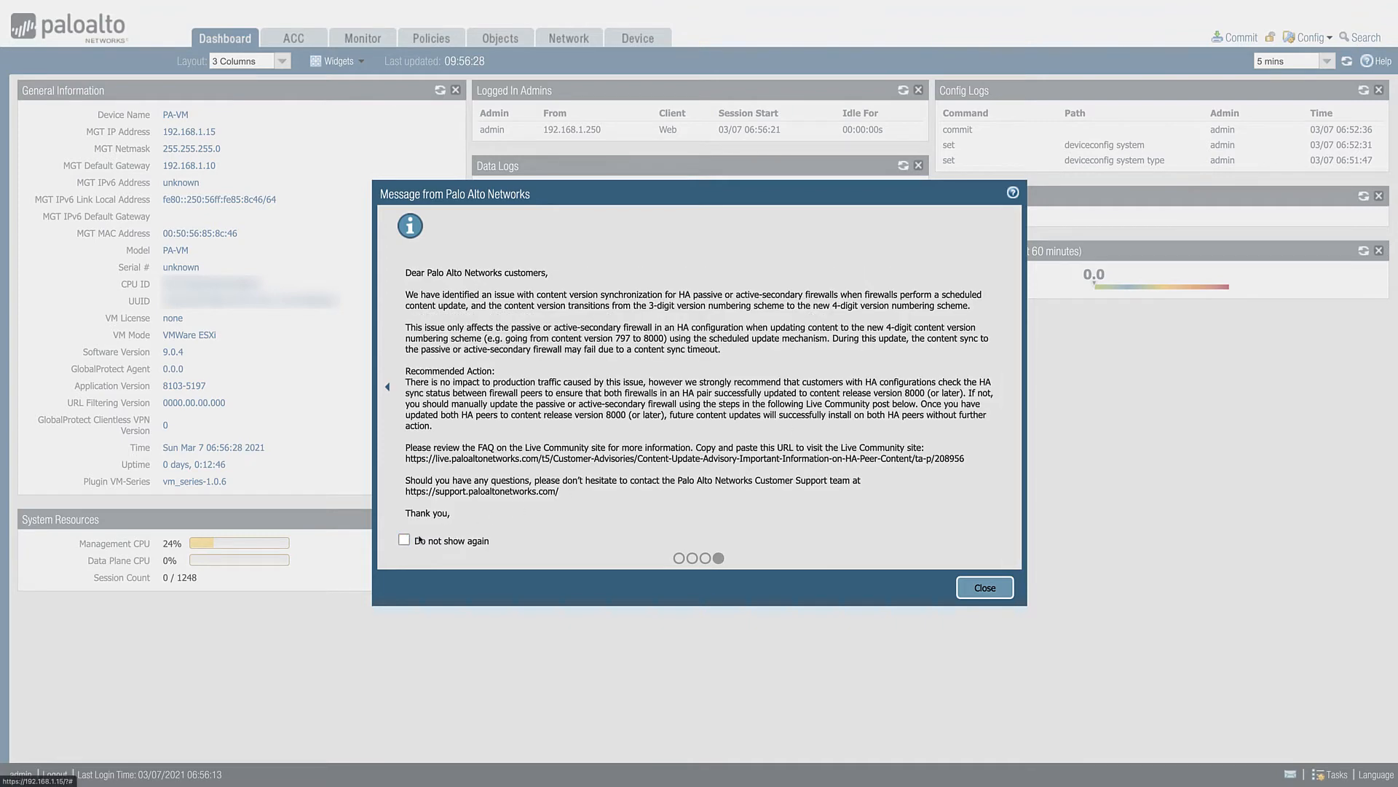
left_click(420, 540)
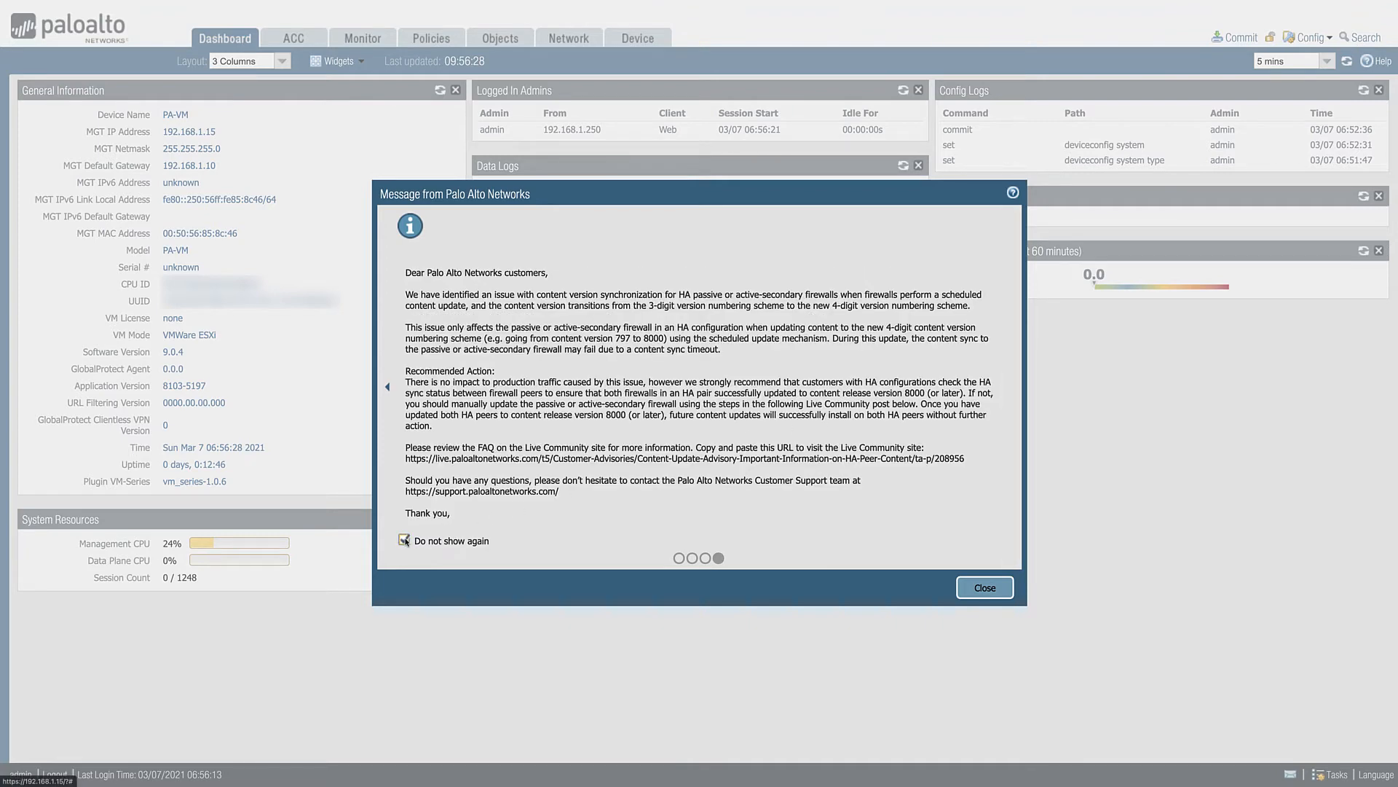
left_click(976, 587)
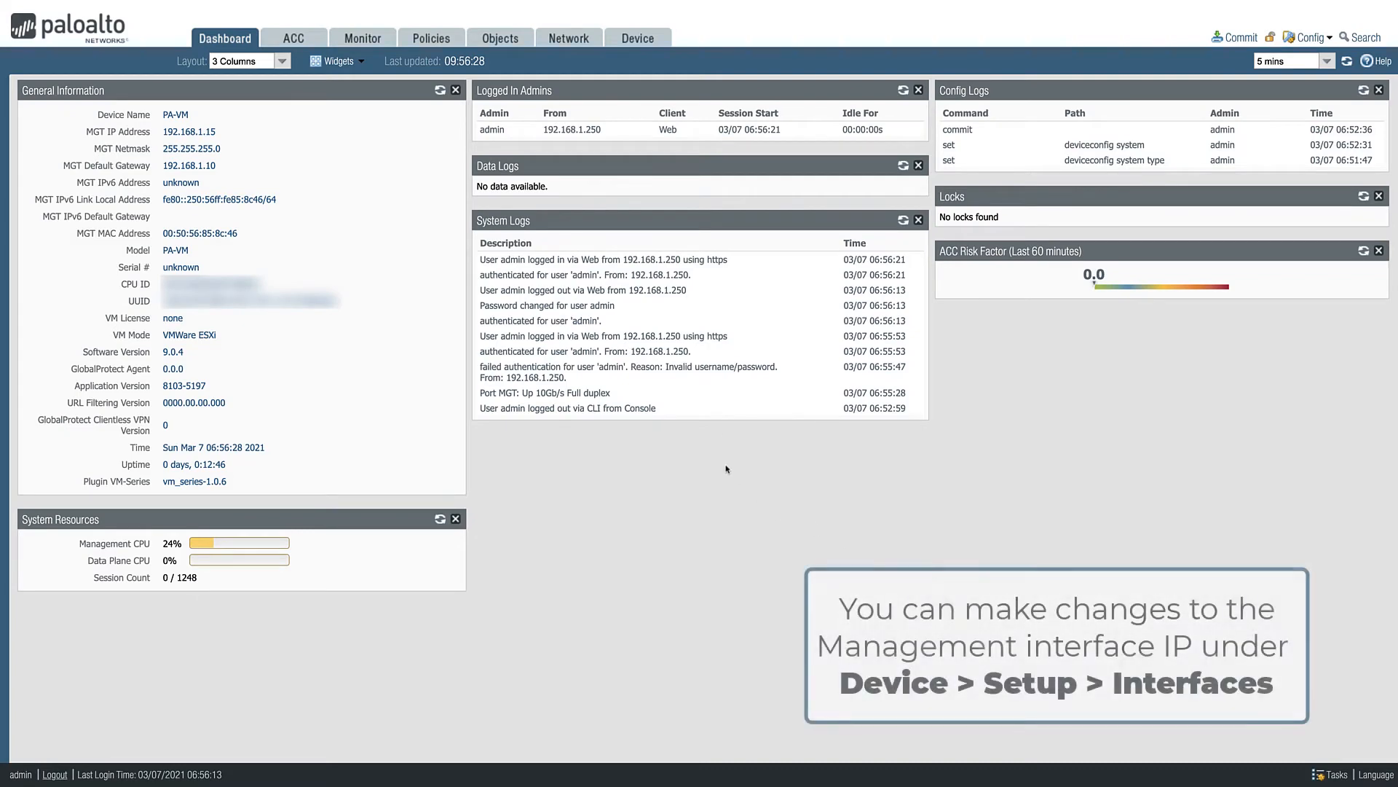
- Review the management interface's IP, gateway and permitted service settings in the device setup, and accept them without edits
left_click(635, 45)
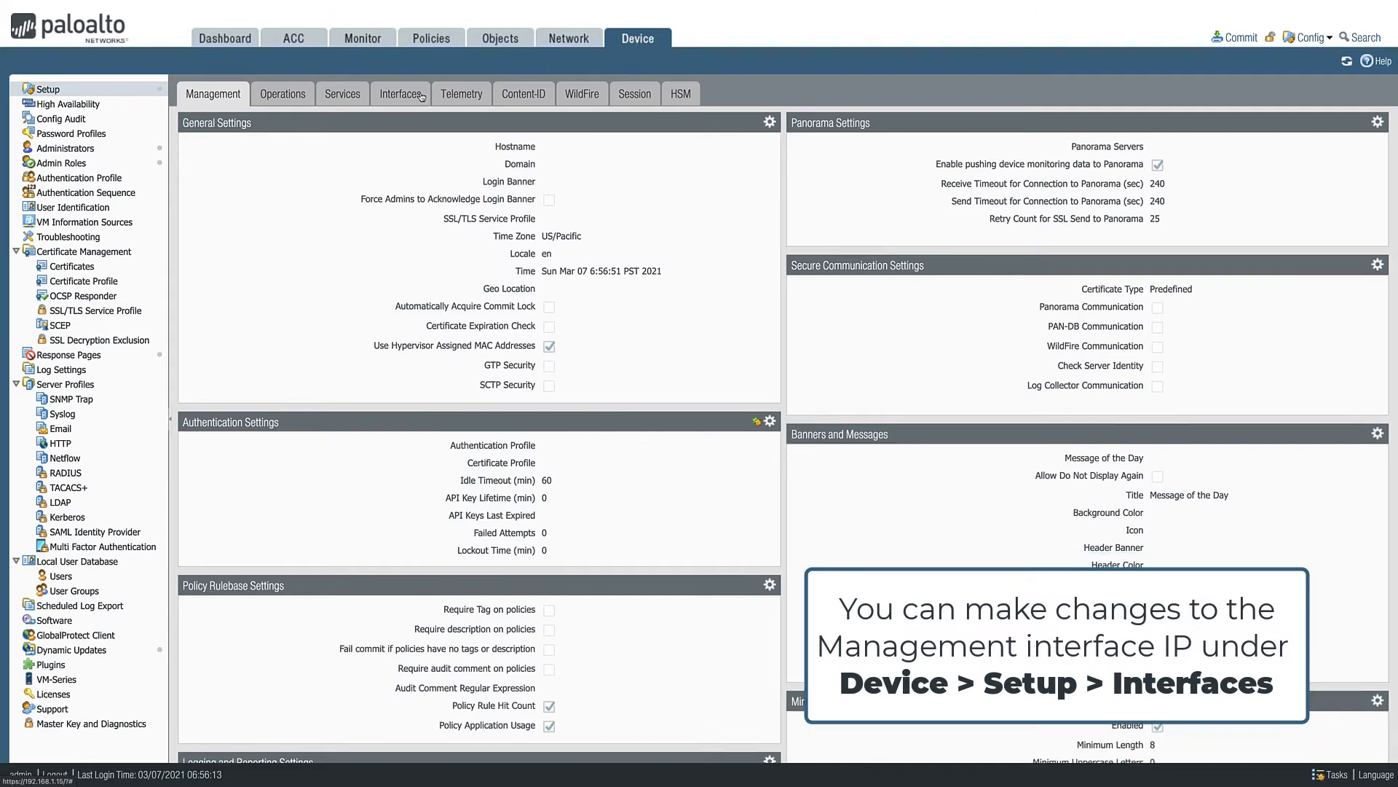
left_click(413, 97)
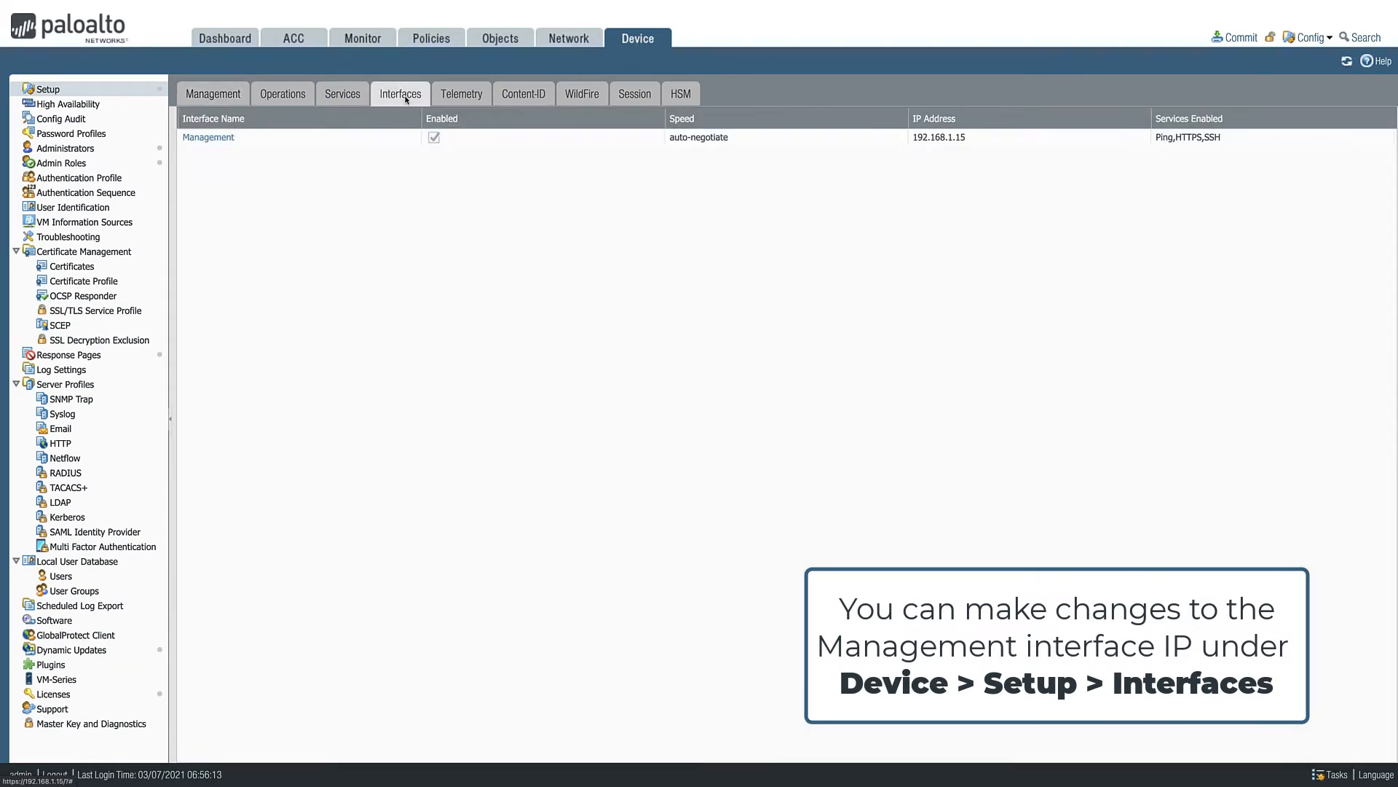
left_click(211, 139)
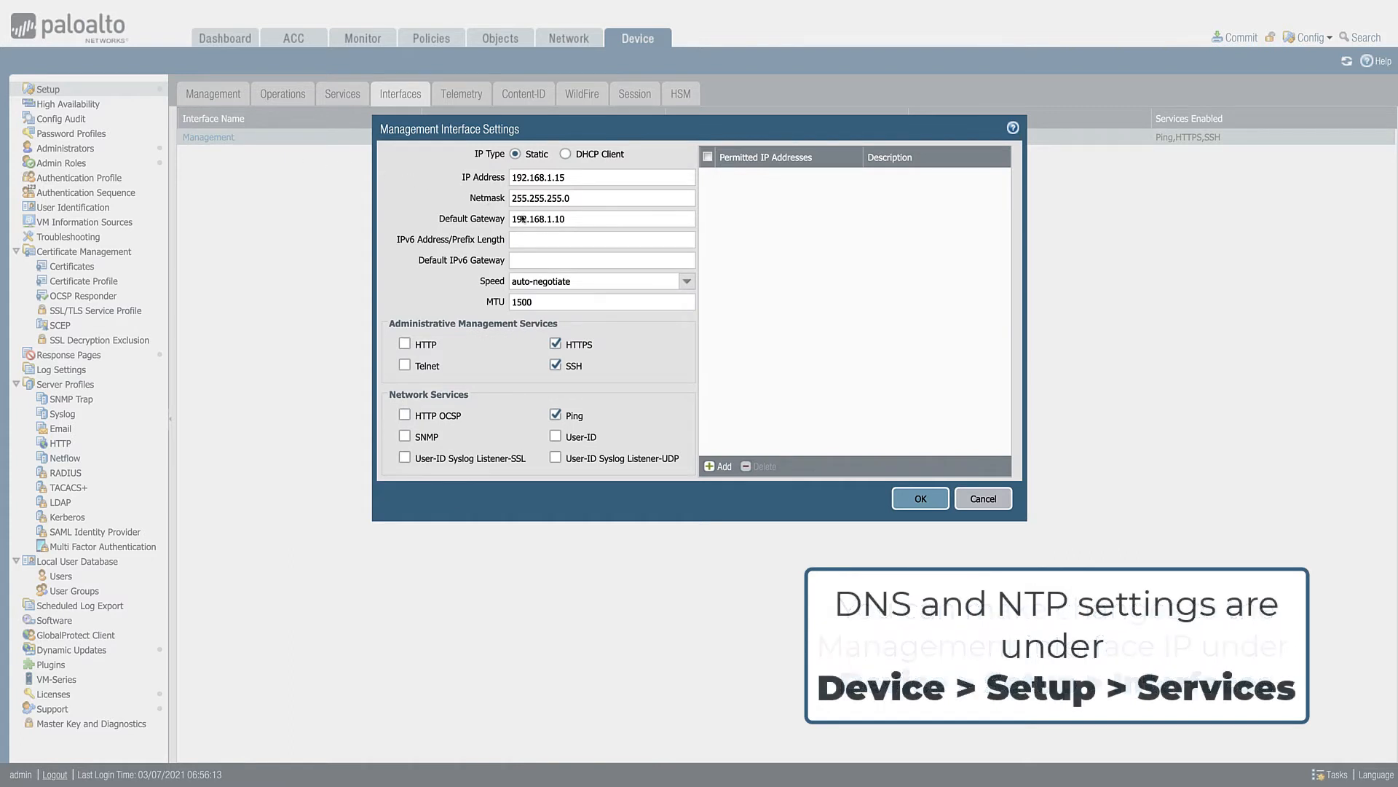
left_click(910, 498)
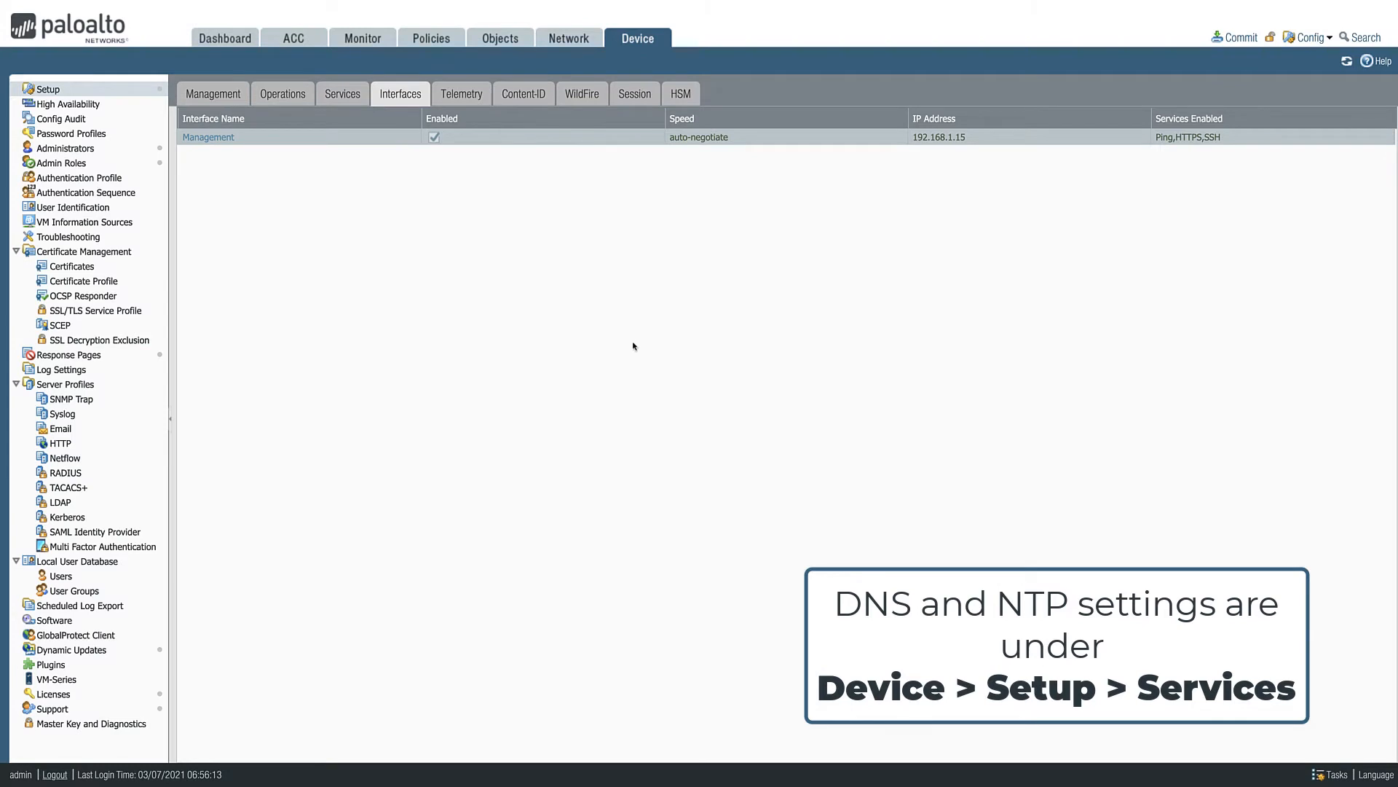
- In the device's services settings, set the primary NTP server to 192.168.1.111 and the secondary NTP server to 192.168.1.110
left_click(343, 94)
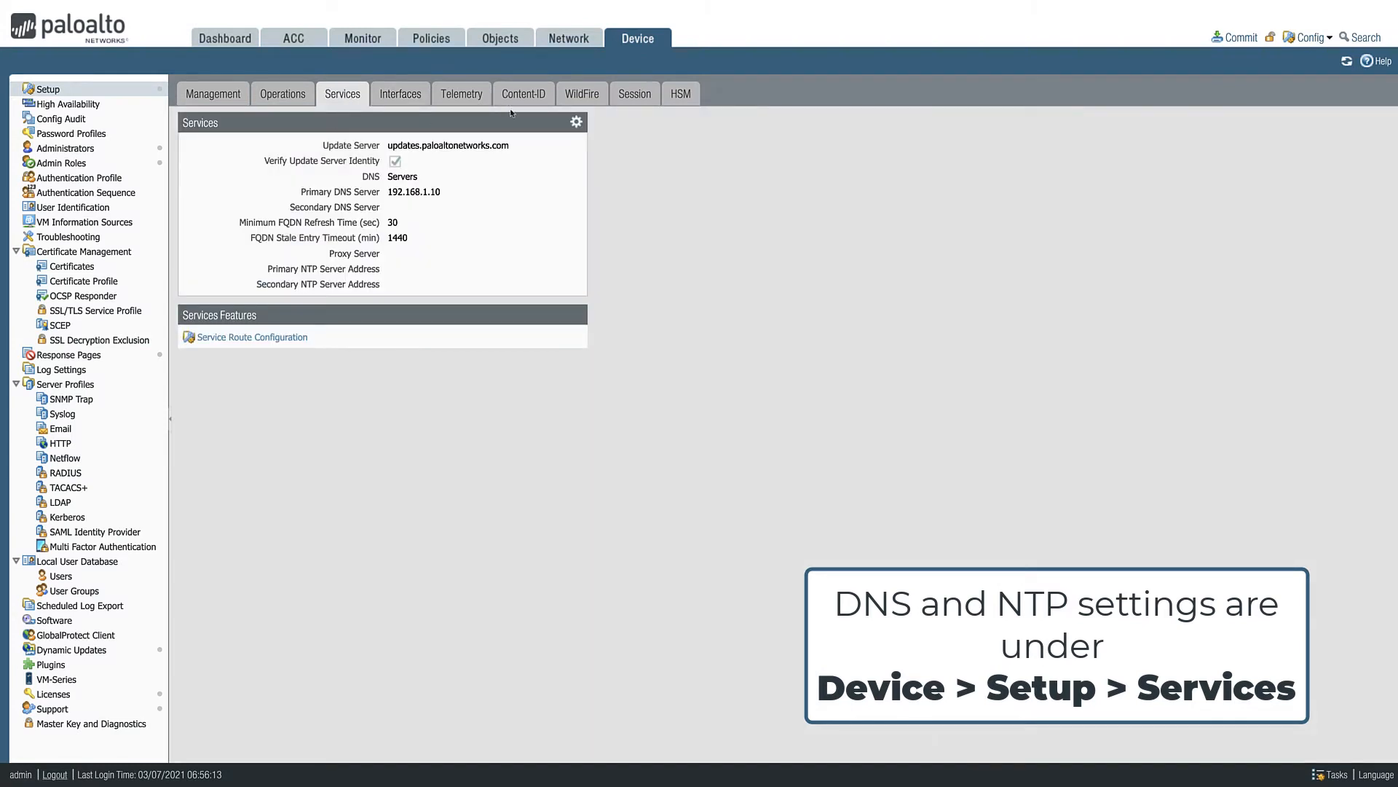
left_click(576, 122)
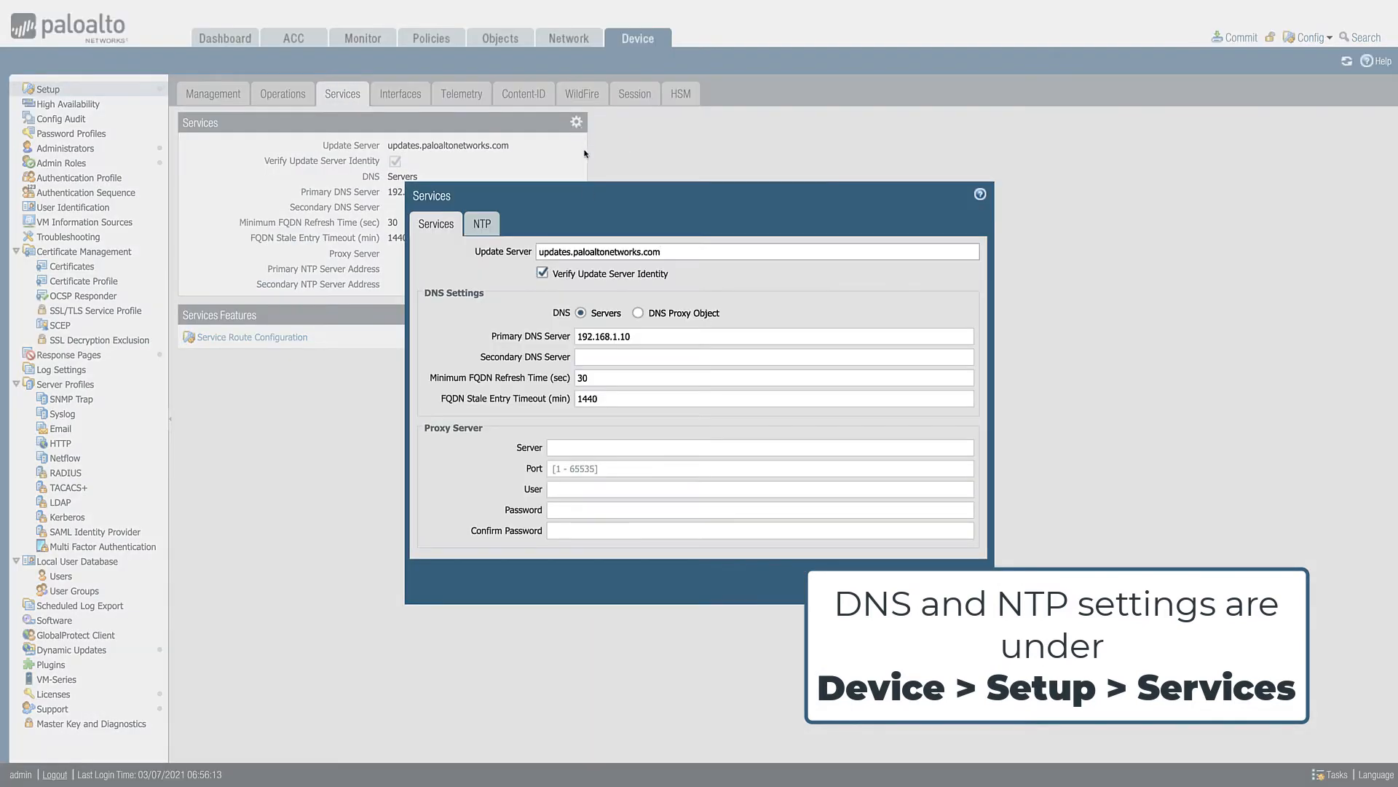
left_click(478, 223)
left_click(565, 269)
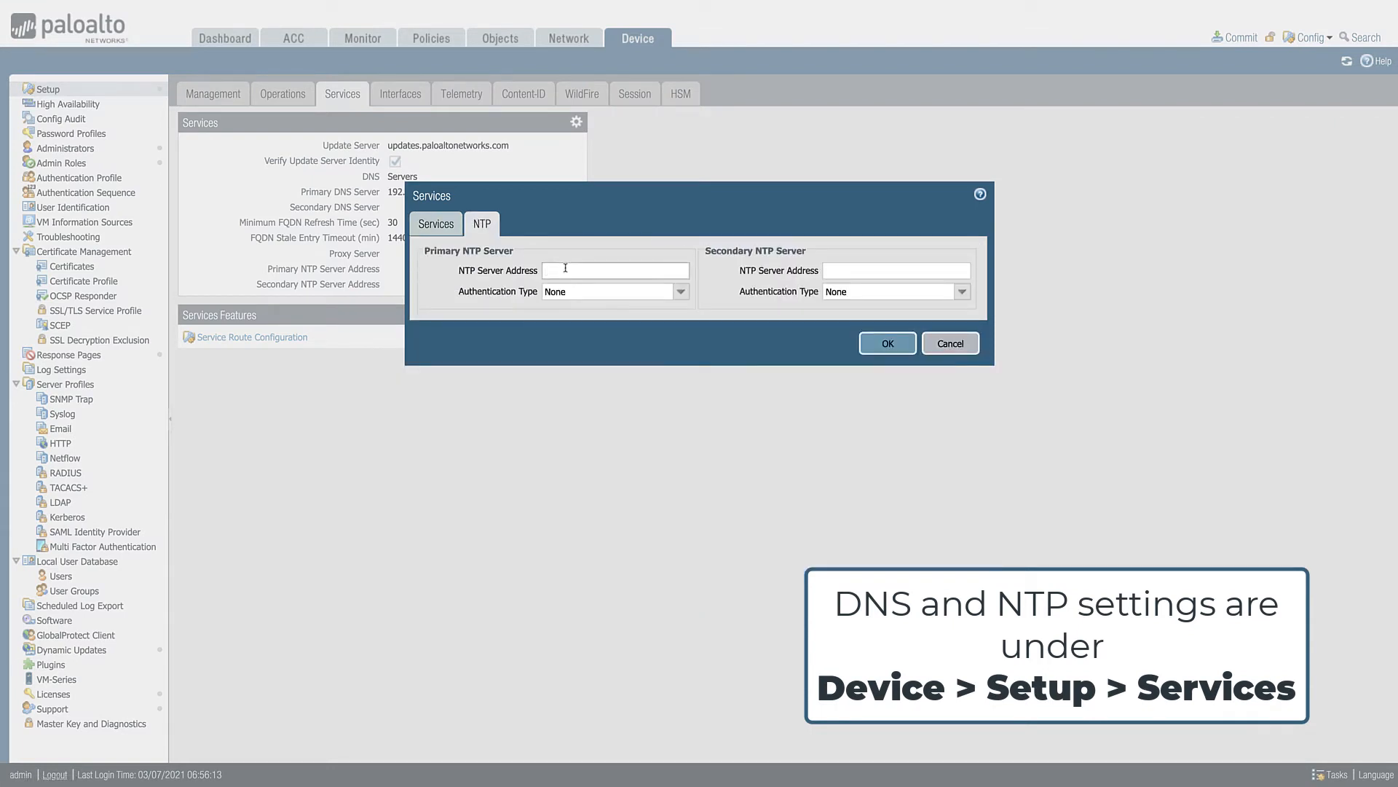
type("192.168.1.111")
key("Tab")
key("Tab")
type("192.1")
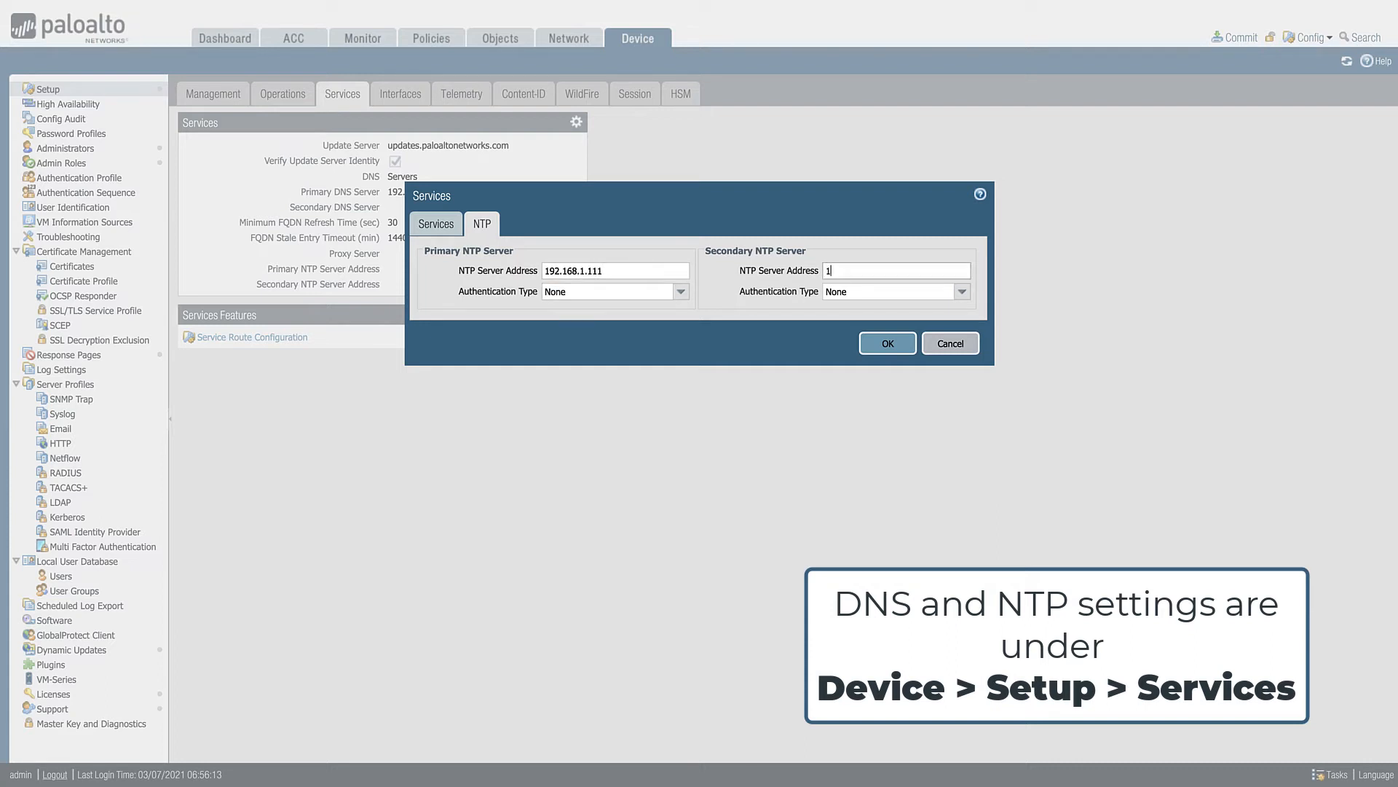
type("68.1.110")
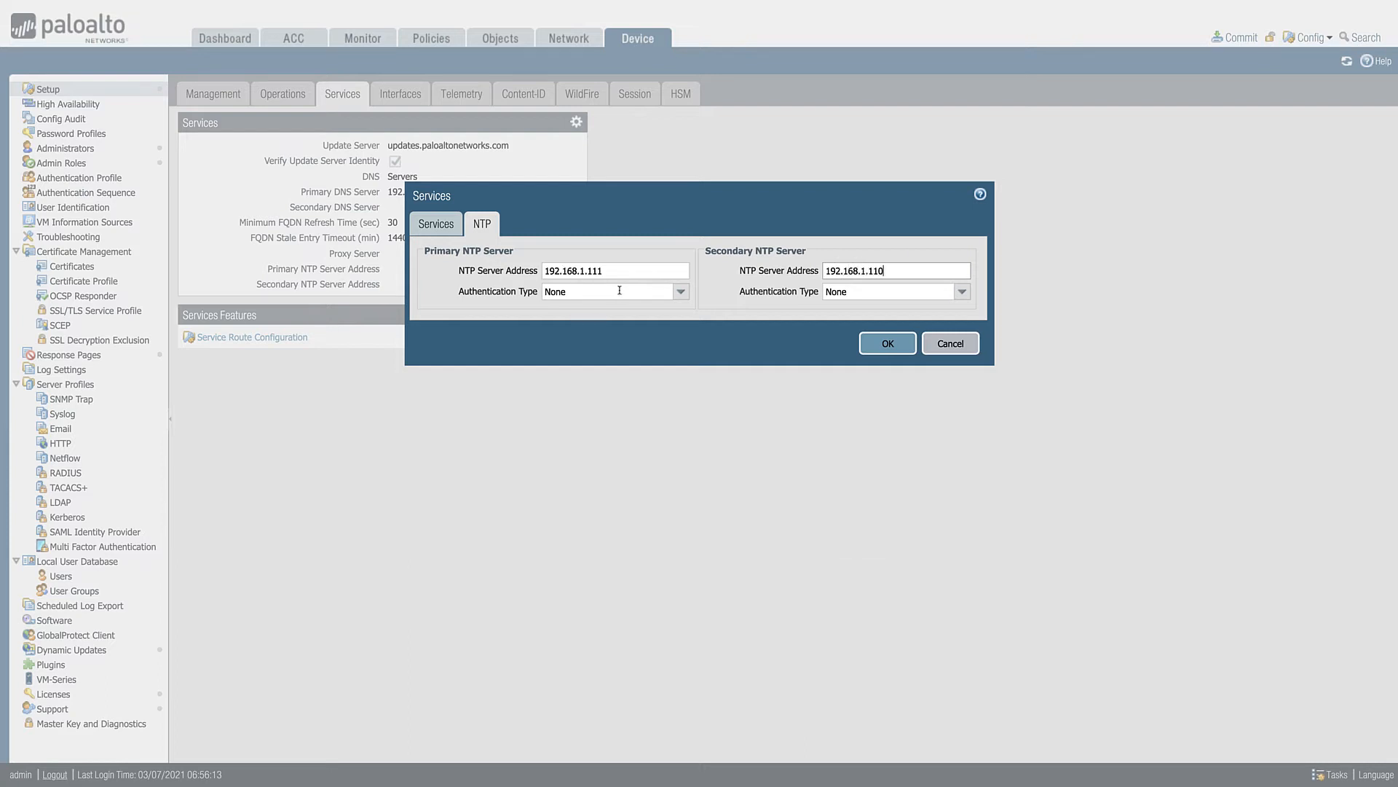
left_click(902, 351)
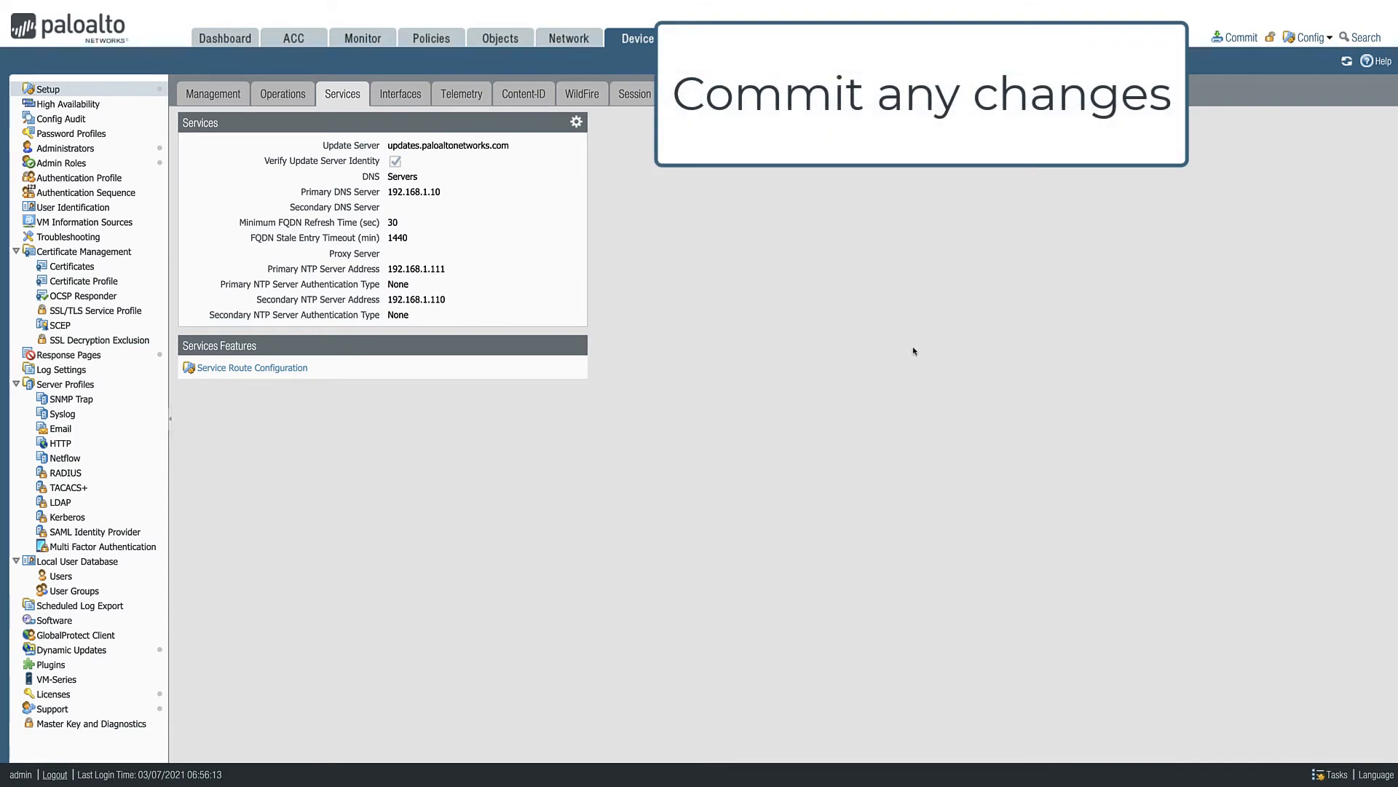
- Commit all pending configuration changes and dismiss the commit status
left_click(1240, 38)
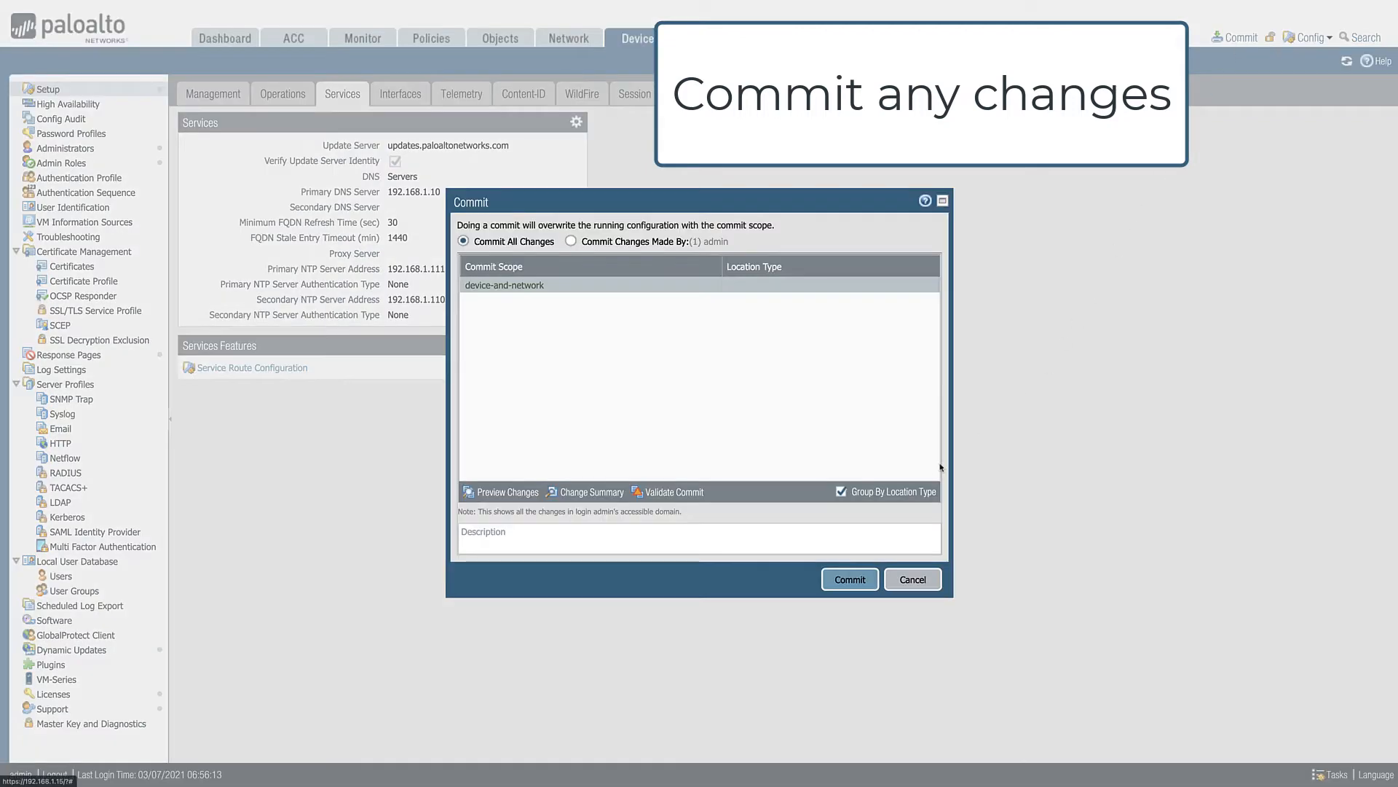
left_click(865, 578)
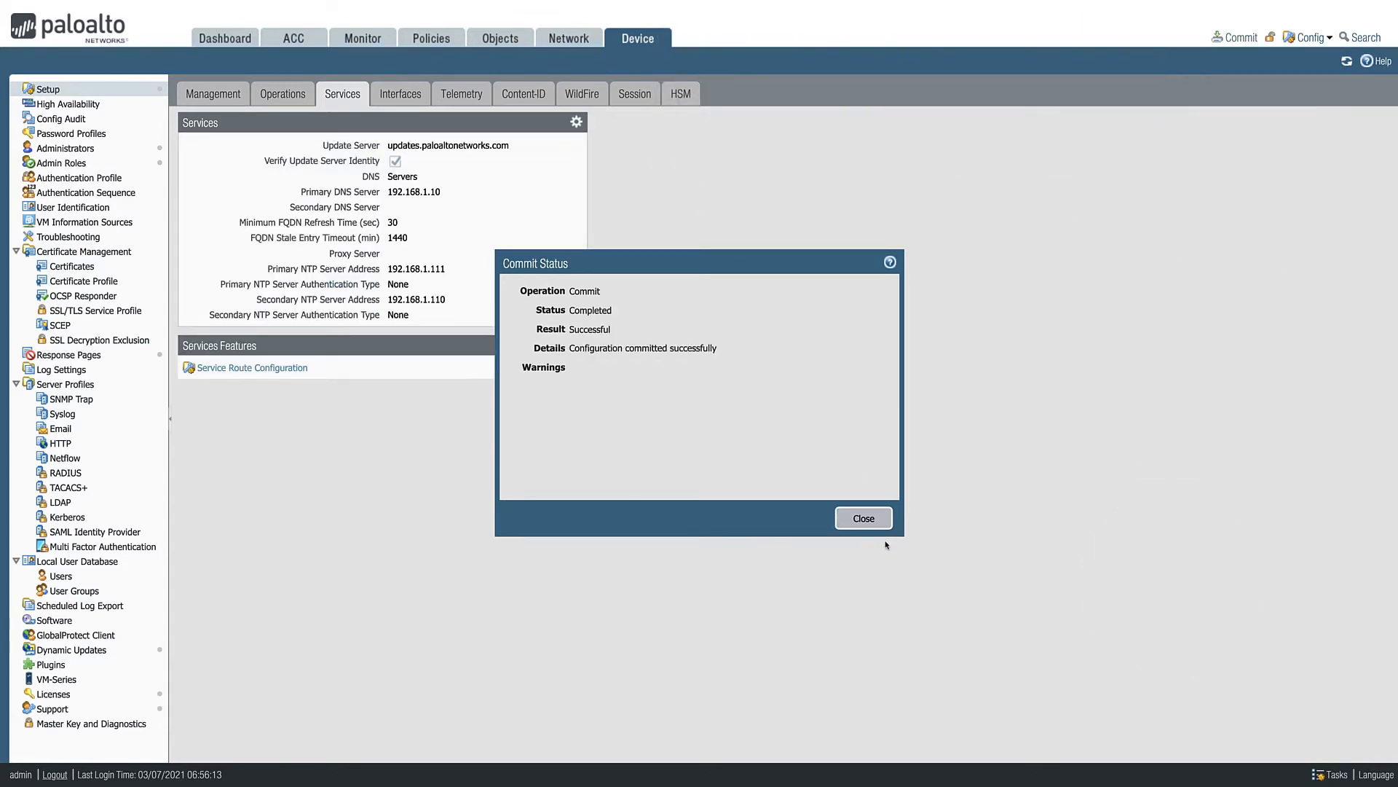
left_click(872, 522)
- Retrieve the firewall's license keys from the license server and refresh the license page
left_click(225, 38)
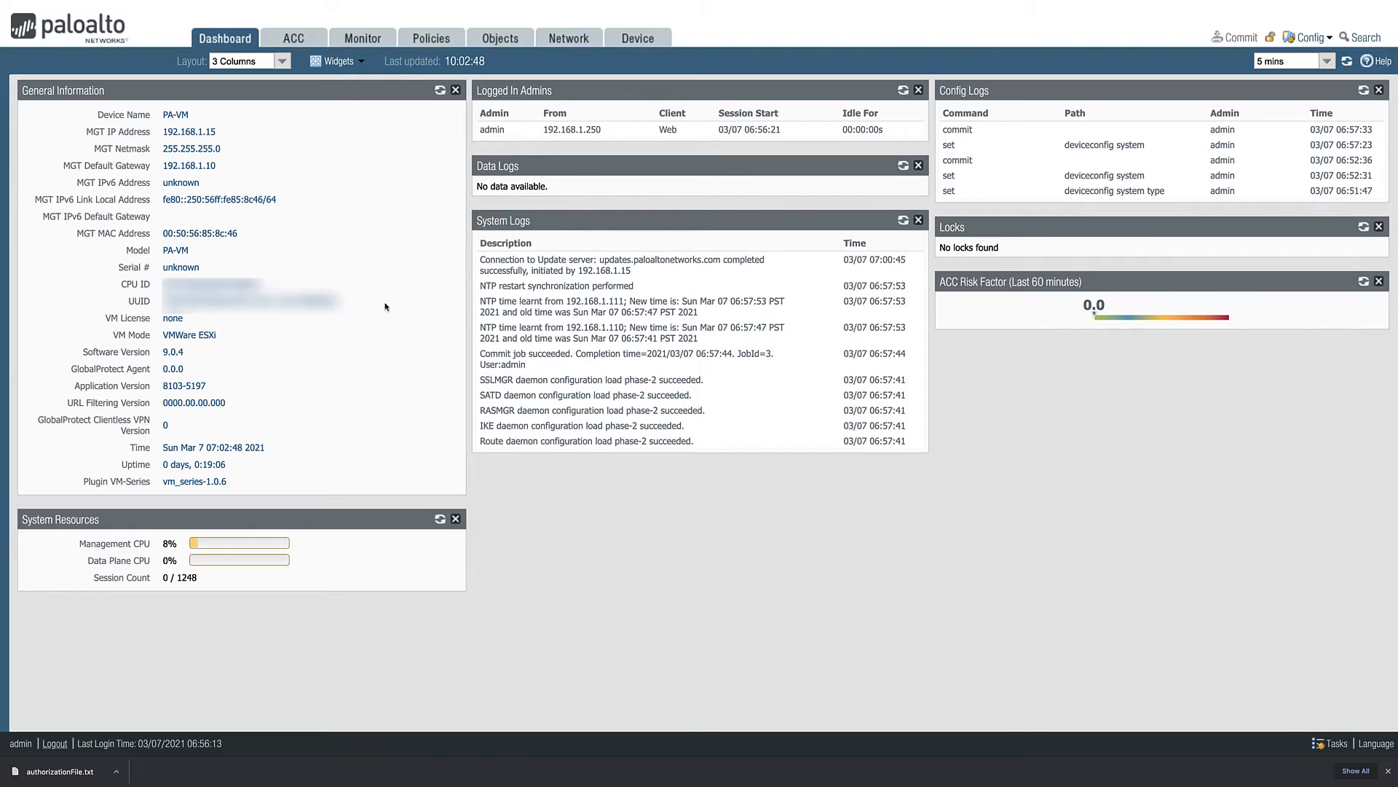
left_click(620, 41)
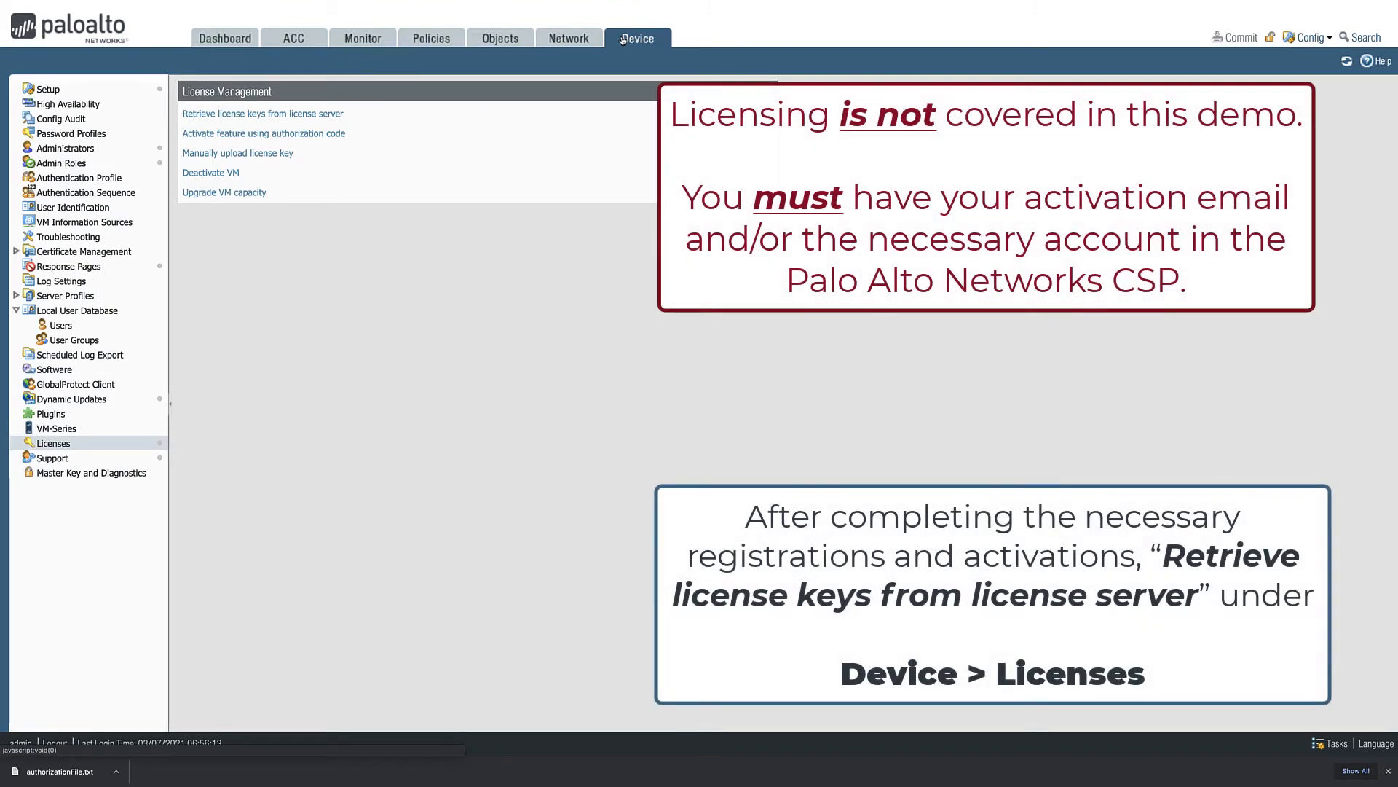
left_click(308, 114)
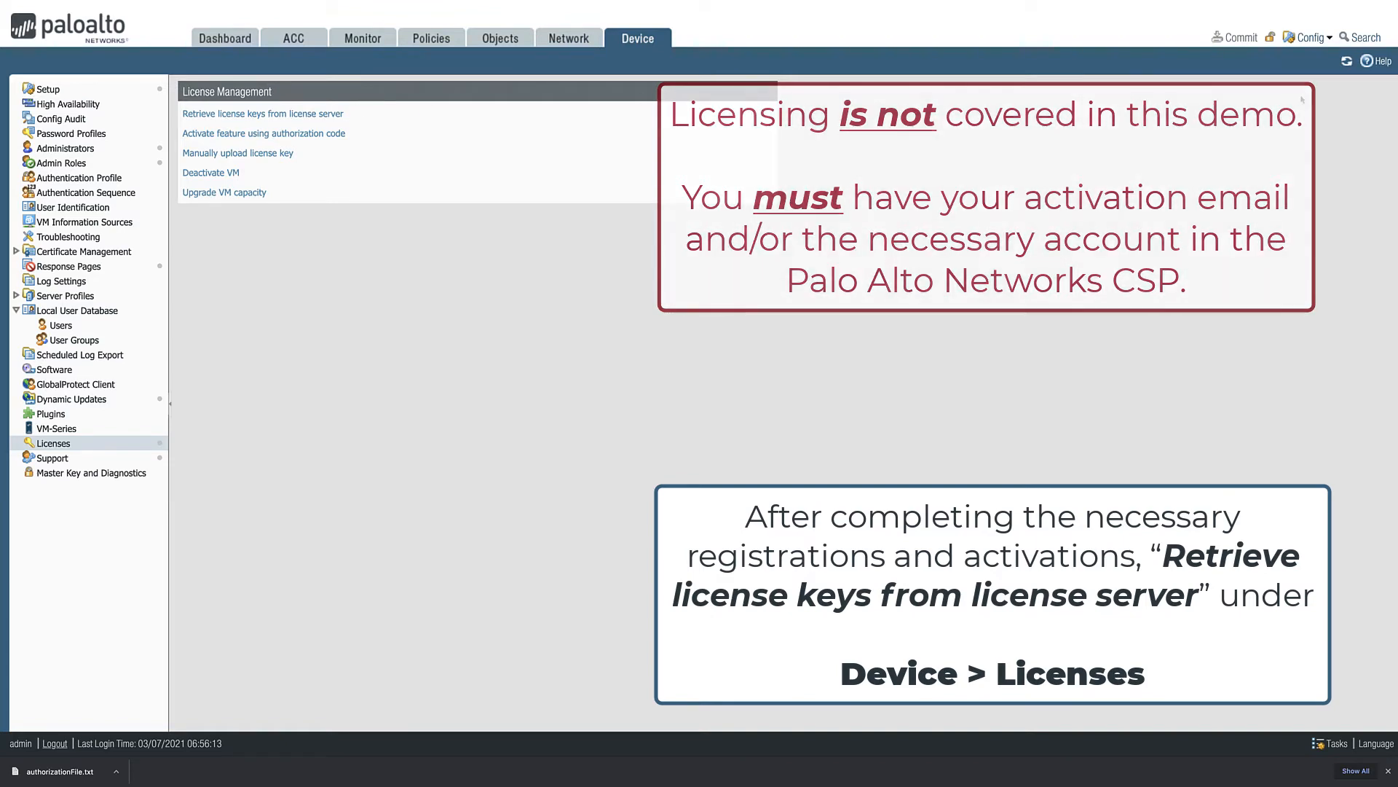
left_click(1346, 63)
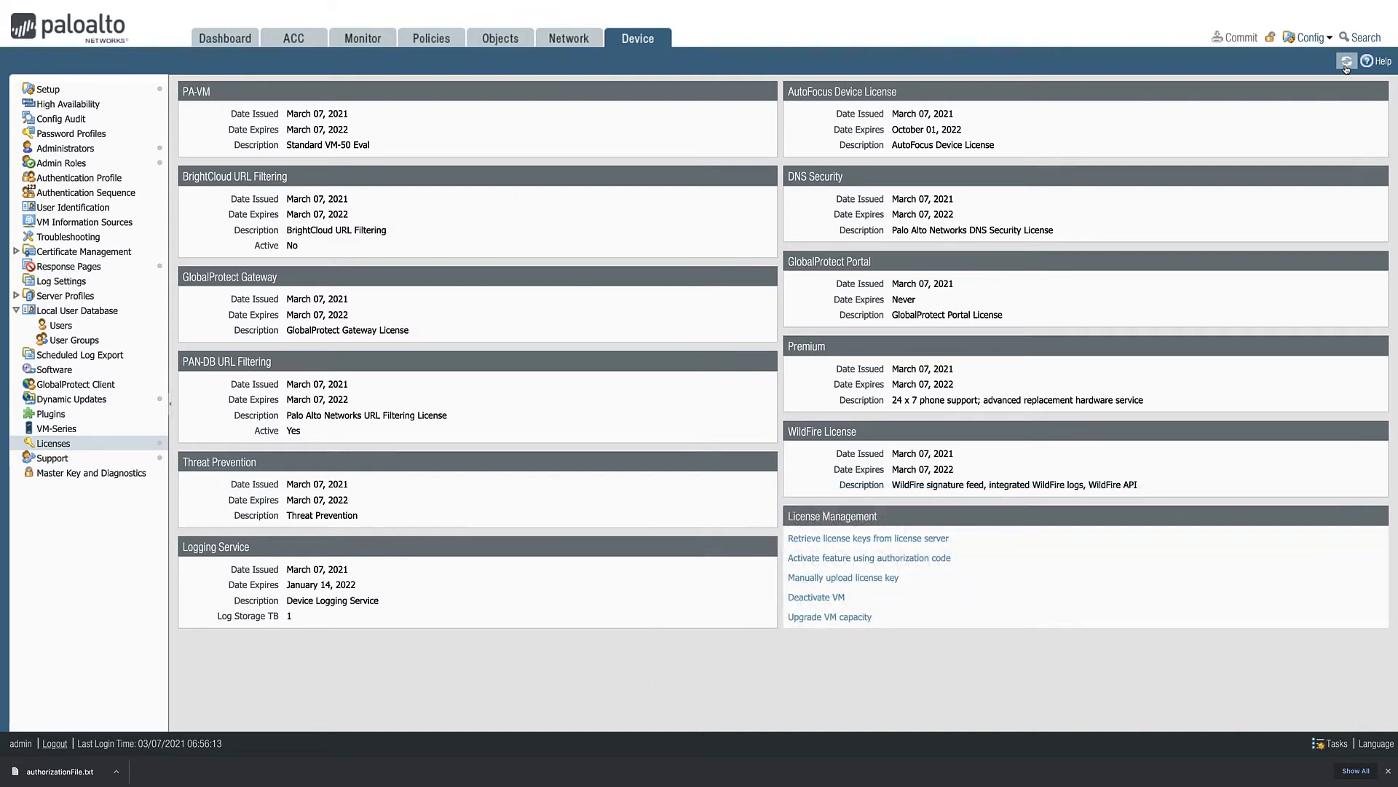
- Review the dashboard's general information, and check the update server for available dynamic updates
left_click(223, 39)
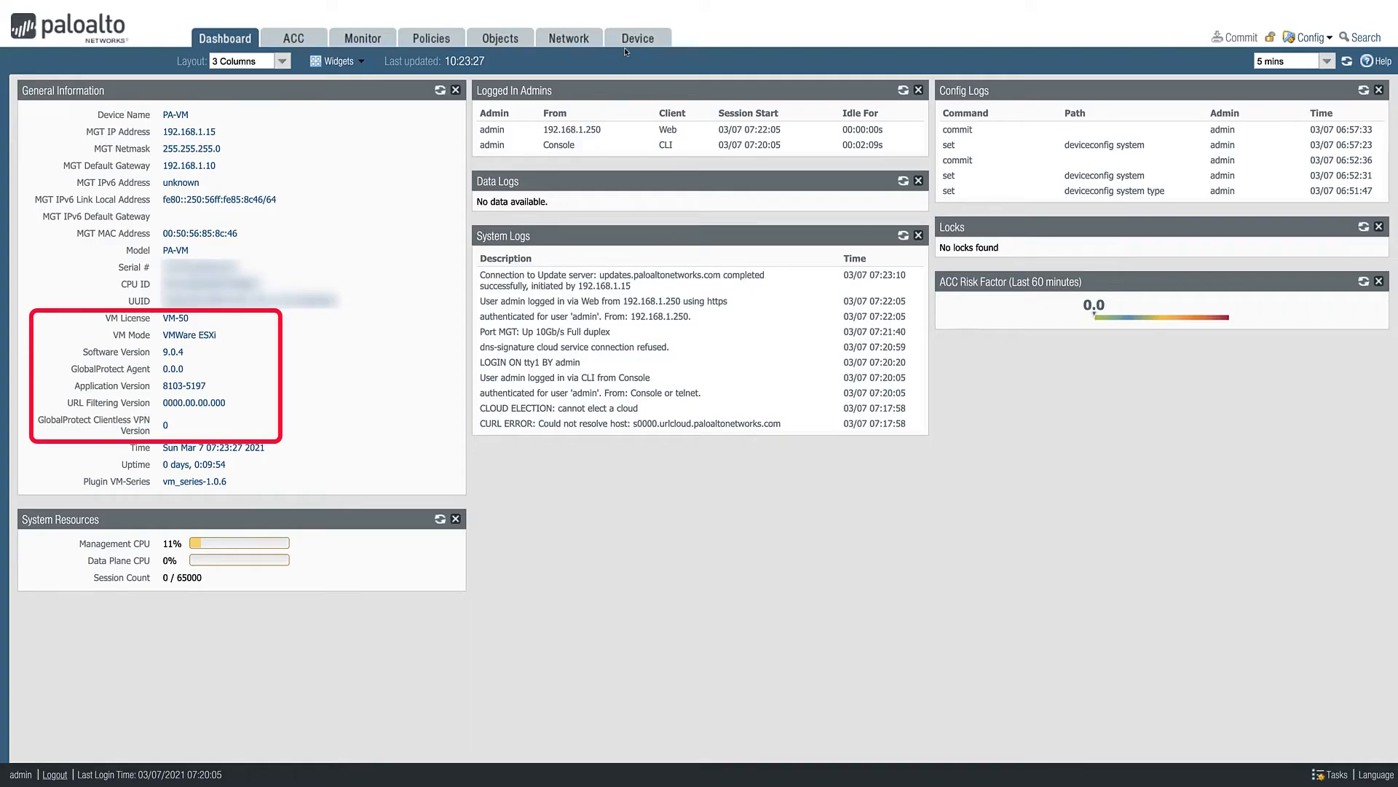
left_click(628, 41)
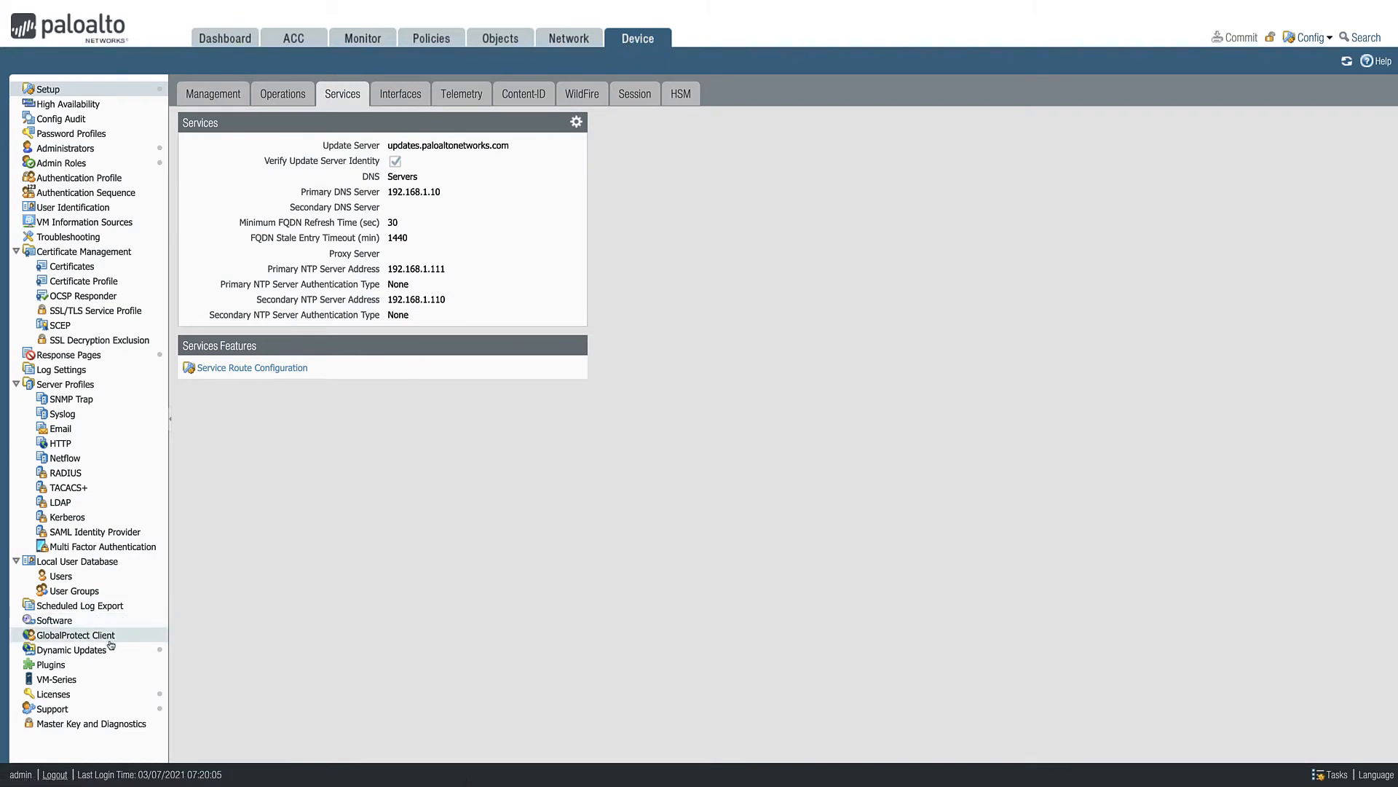
left_click(72, 649)
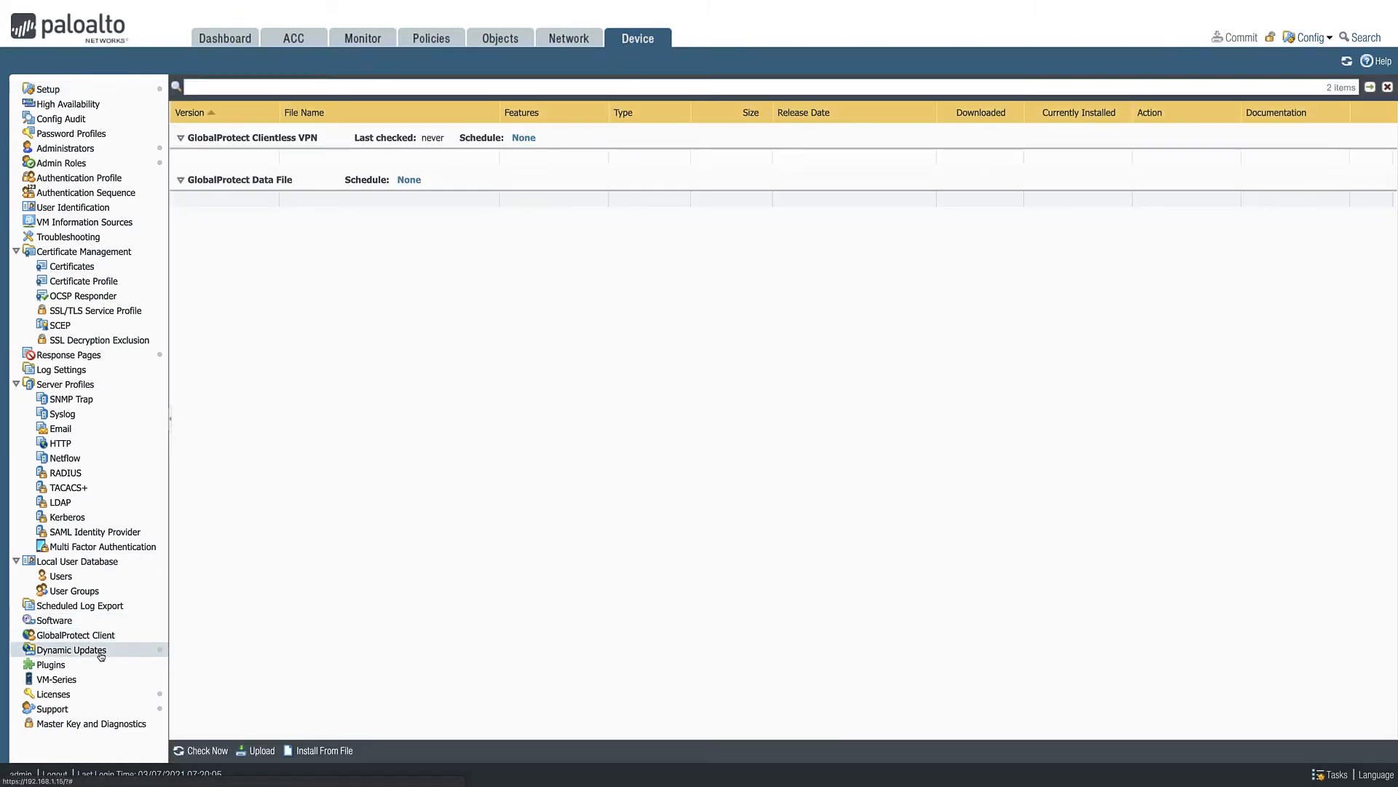
left_click(203, 752)
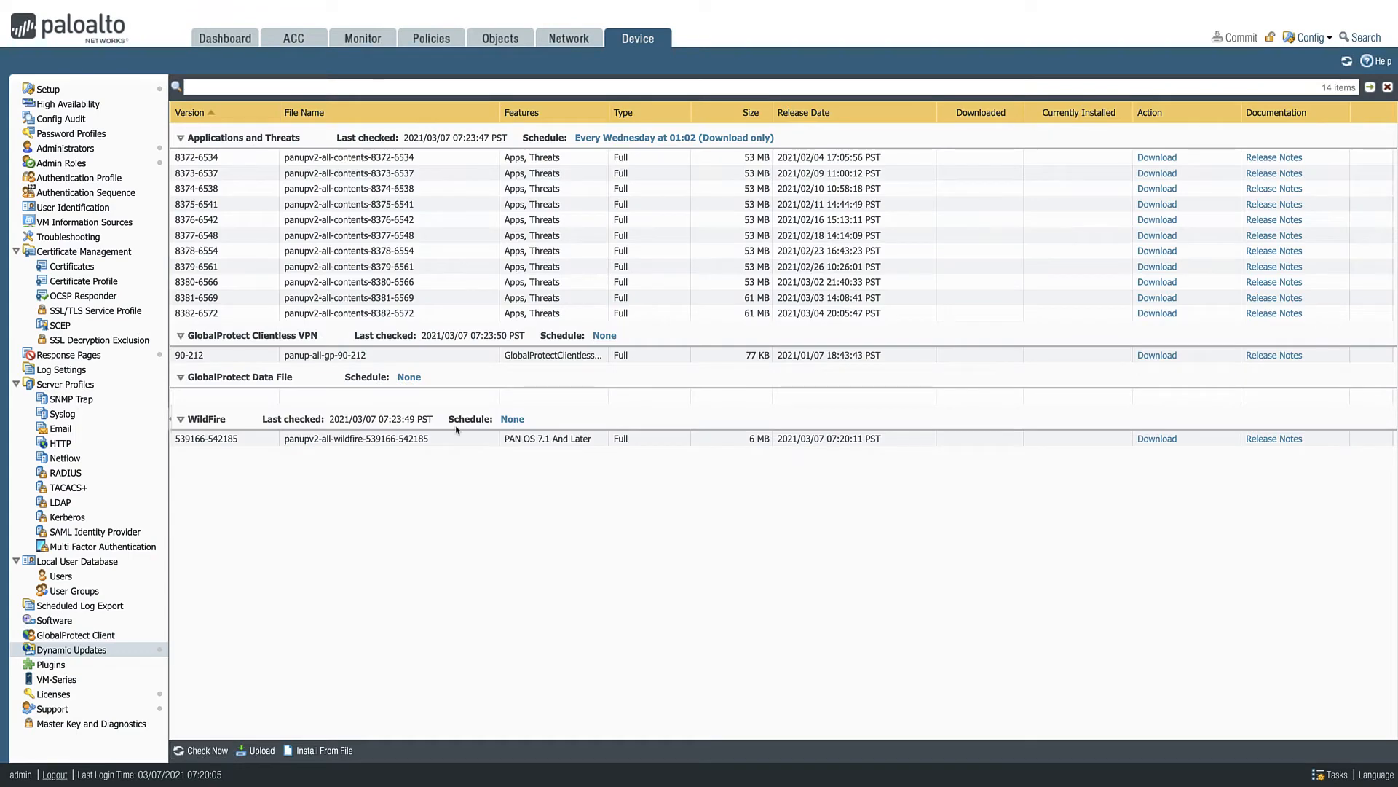
- Download and install Applications and Threats update 8382-6572 without disabling new apps
left_click(1156, 314)
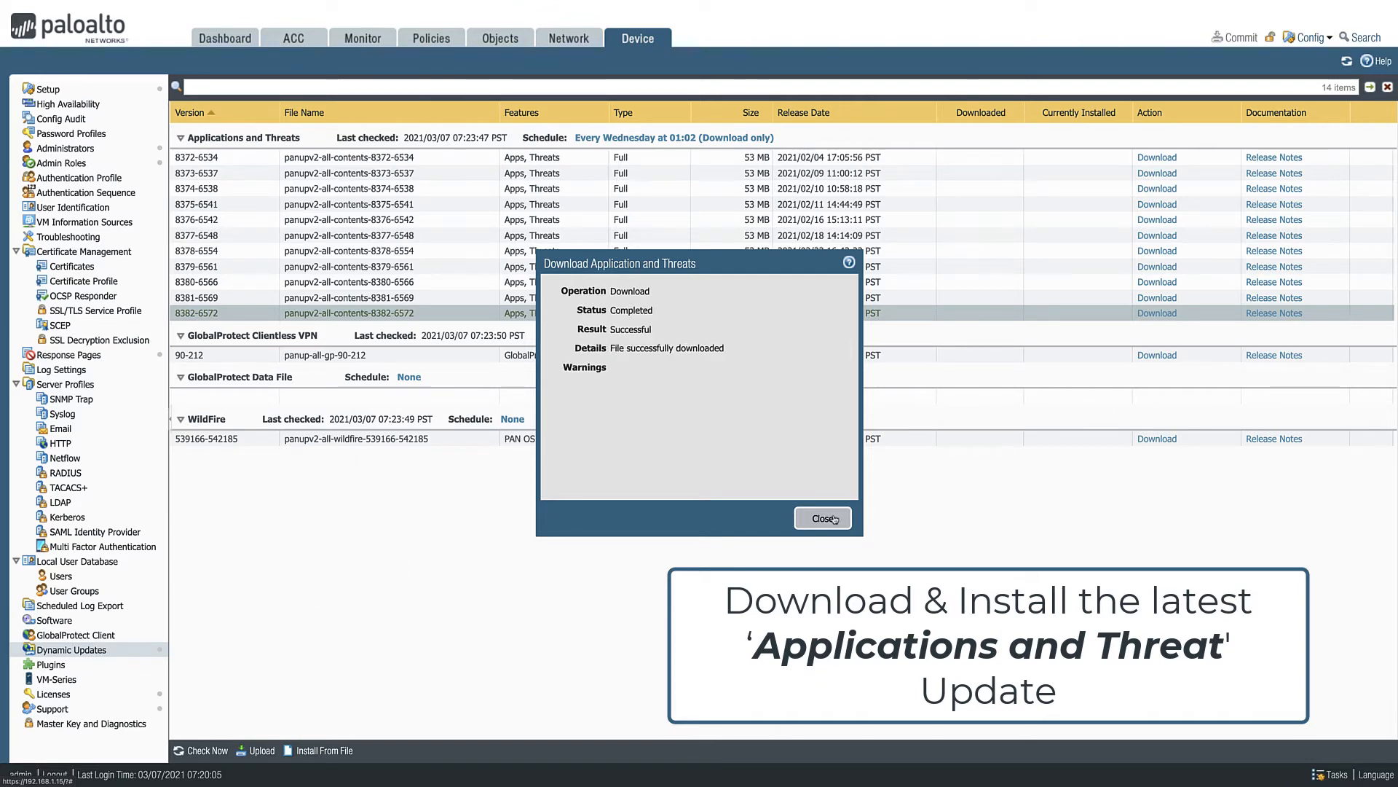
left_click(835, 518)
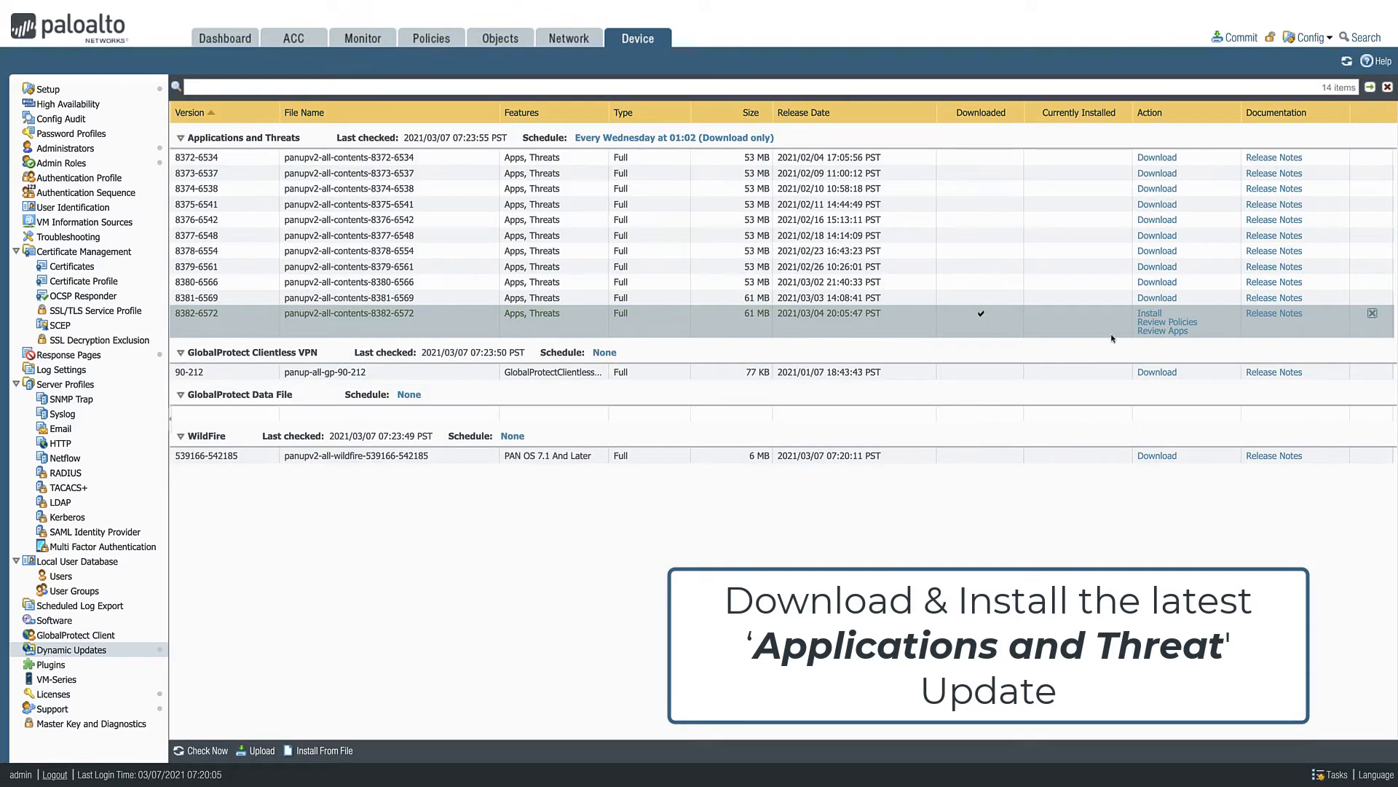
left_click(1149, 313)
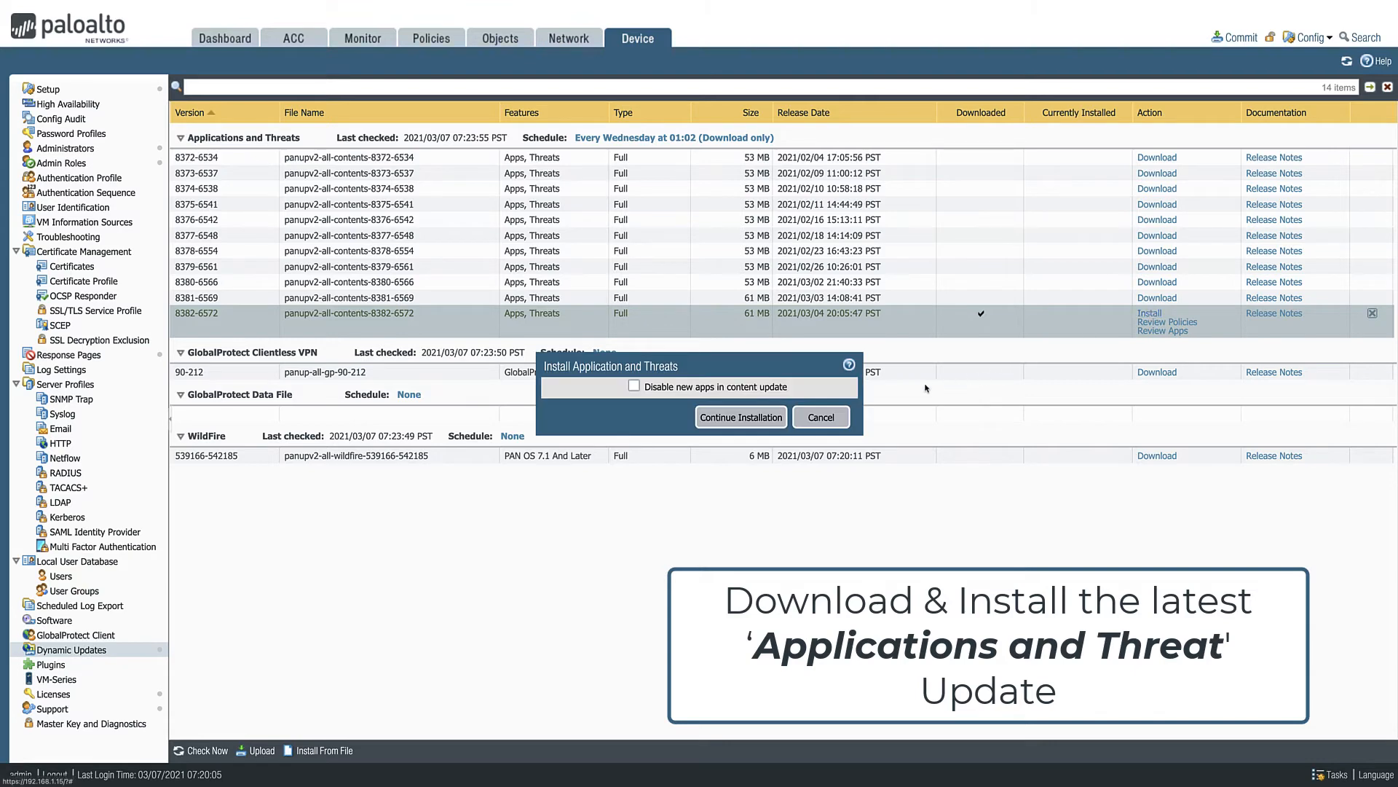
left_click(755, 421)
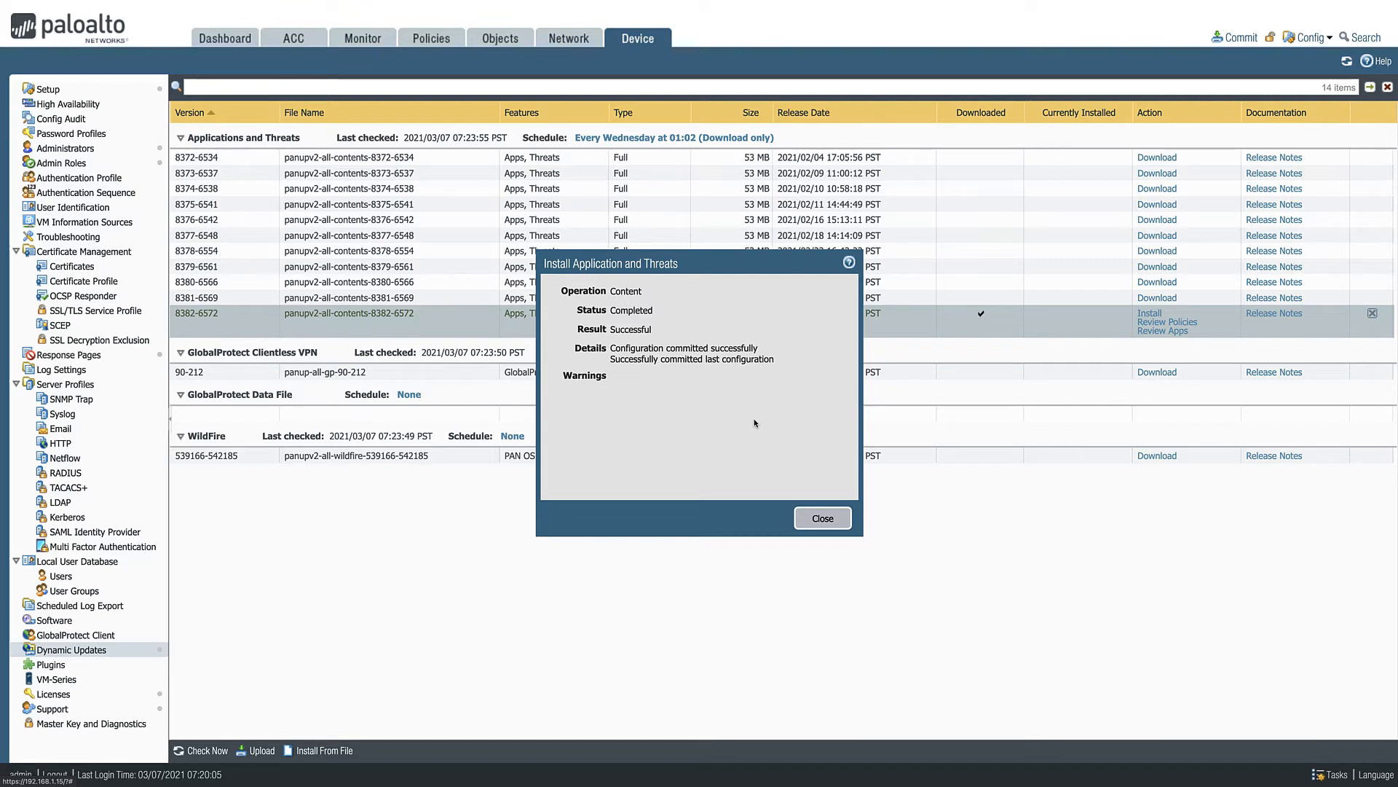
left_click(806, 514)
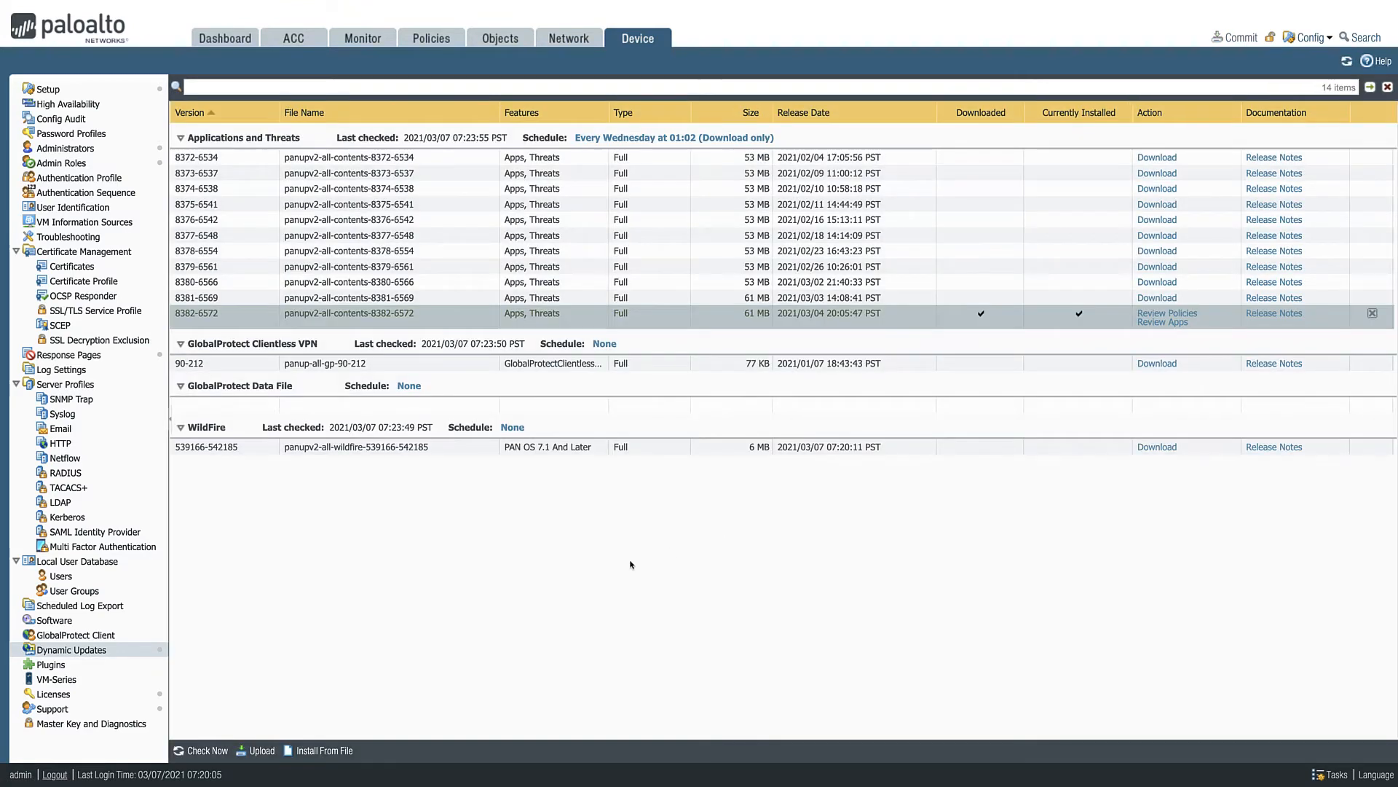
- Check the update server for dynamic updates, and download and install Antivirus update 3646-4157
left_click(198, 751)
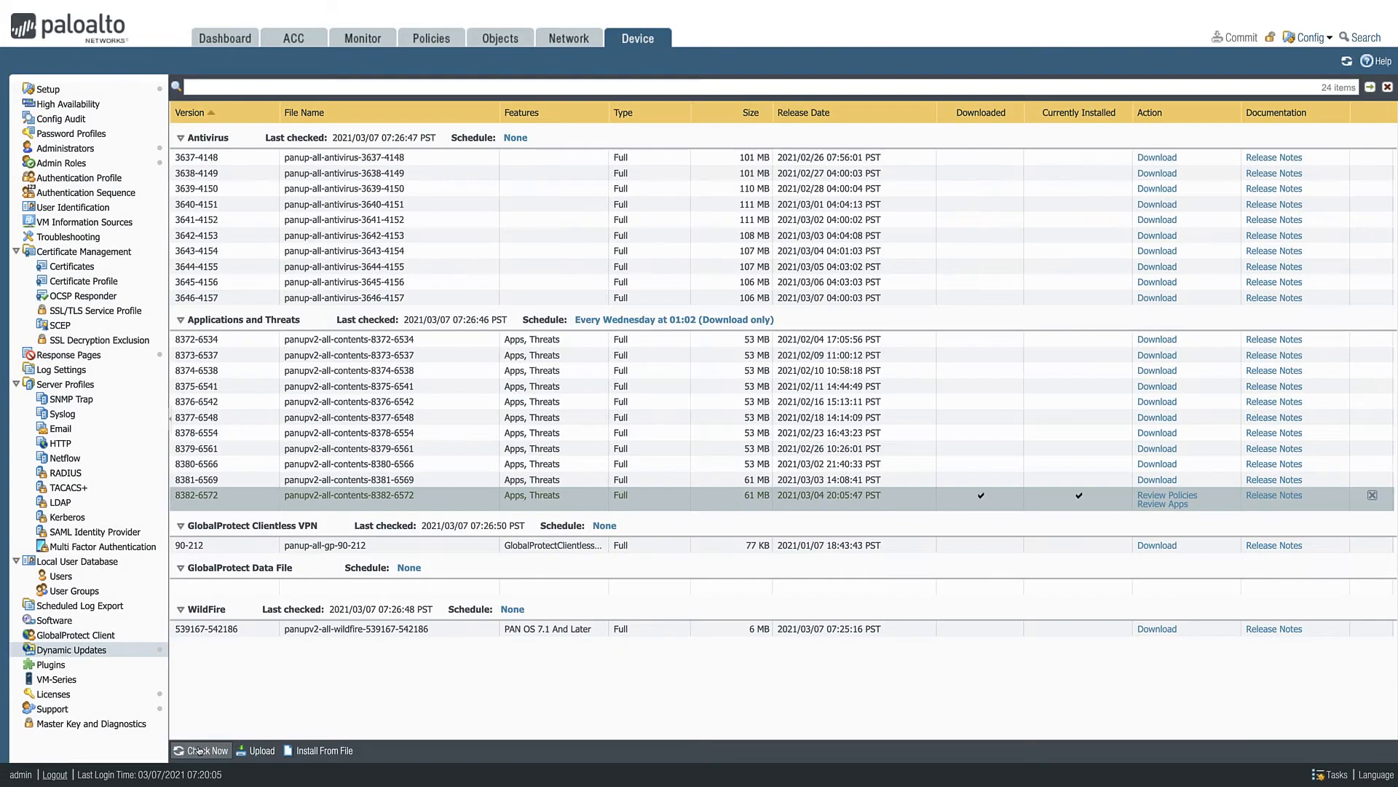
left_click(1149, 302)
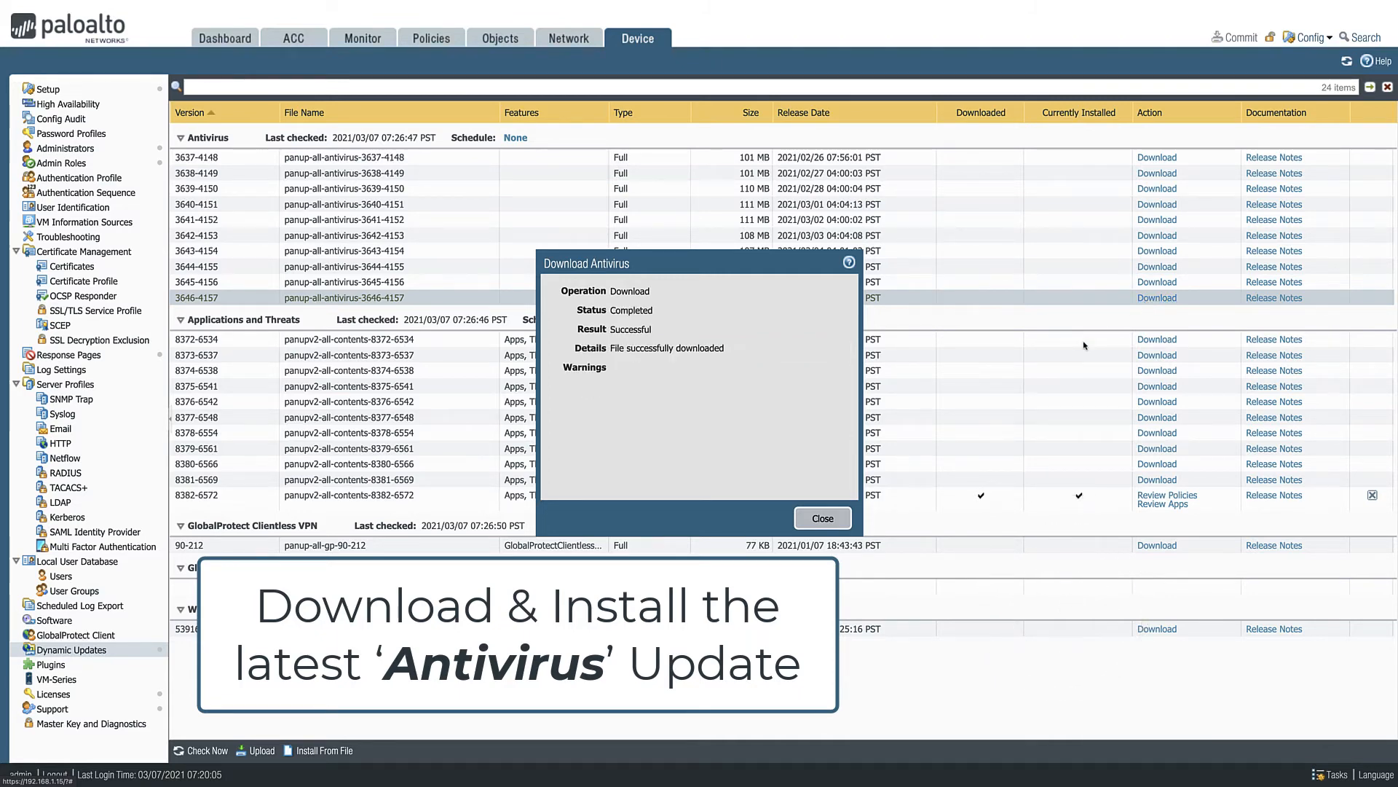
left_click(841, 525)
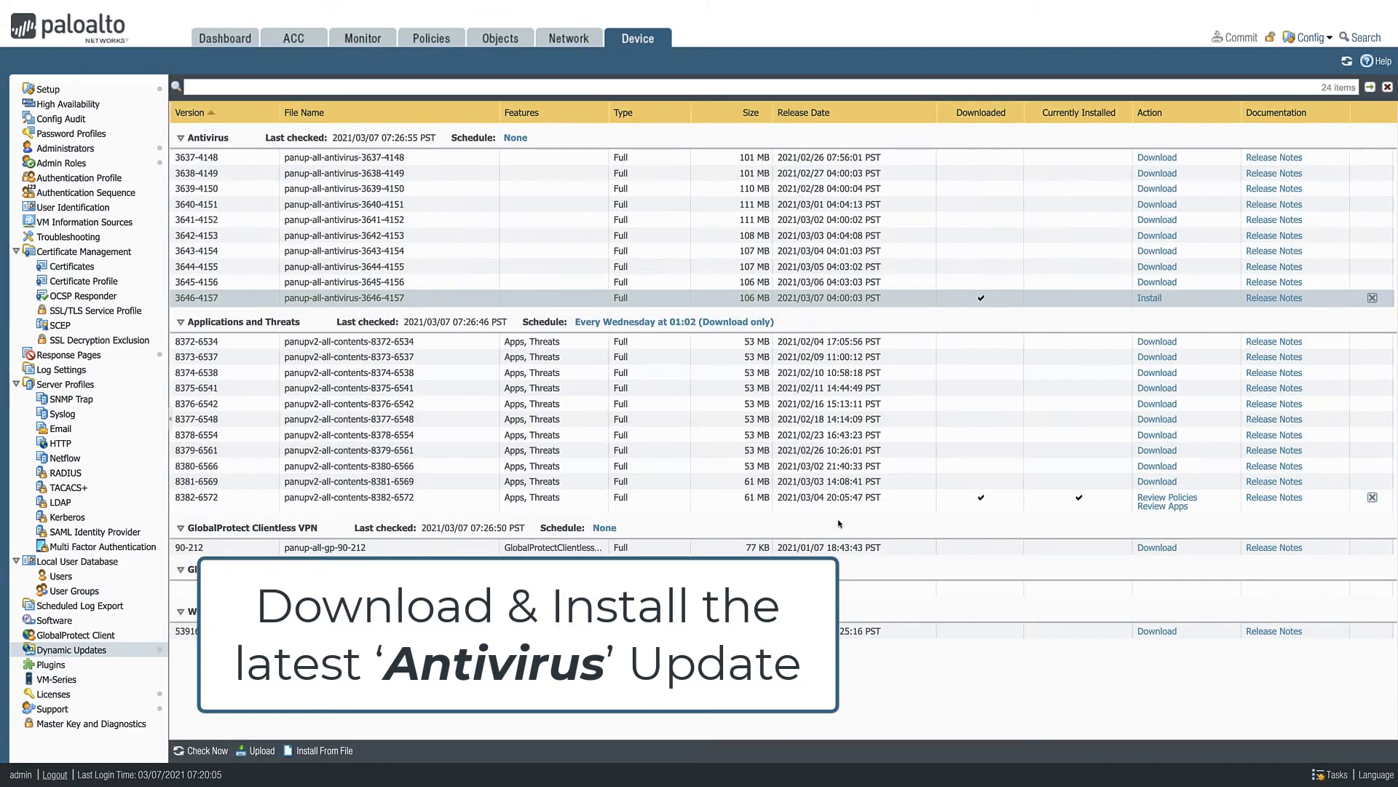
left_click(1147, 298)
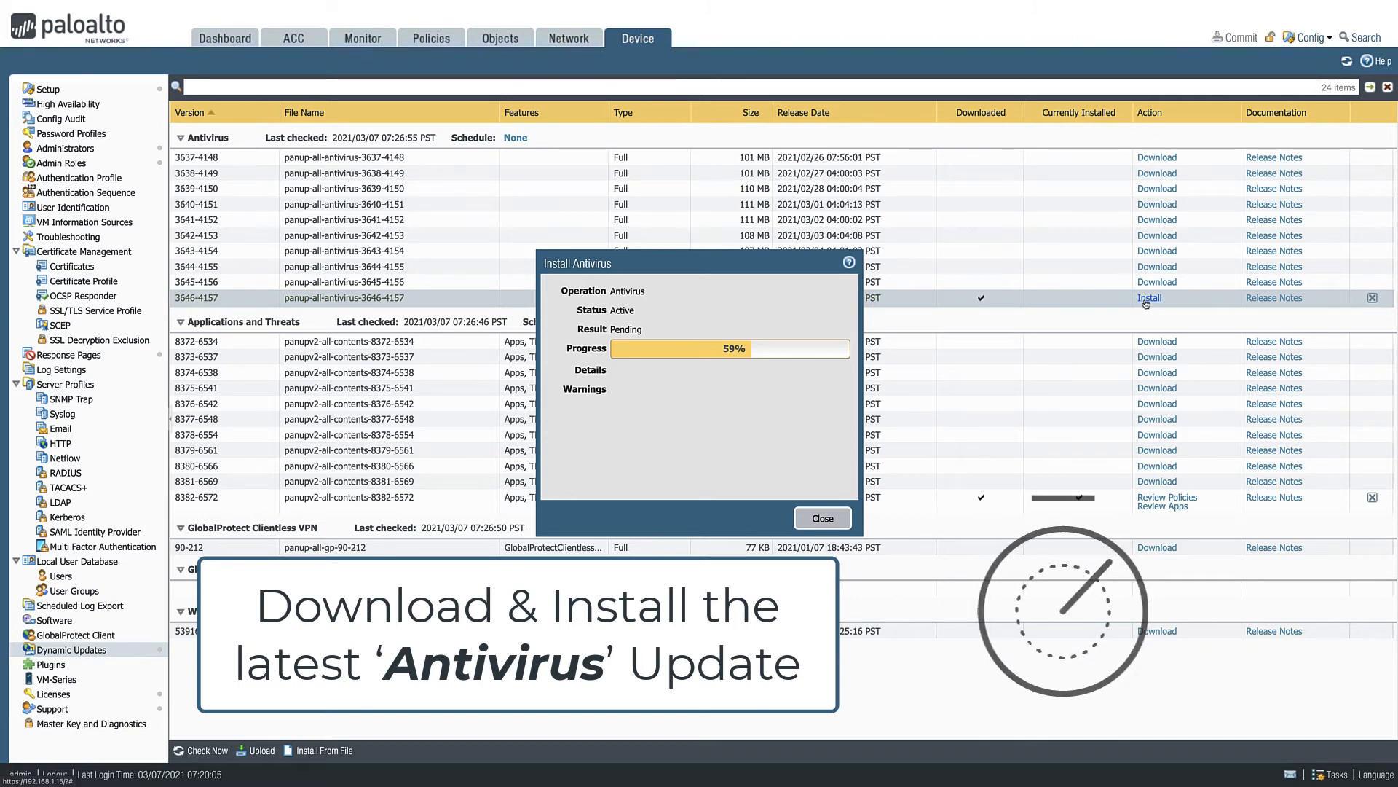
left_click(839, 521)
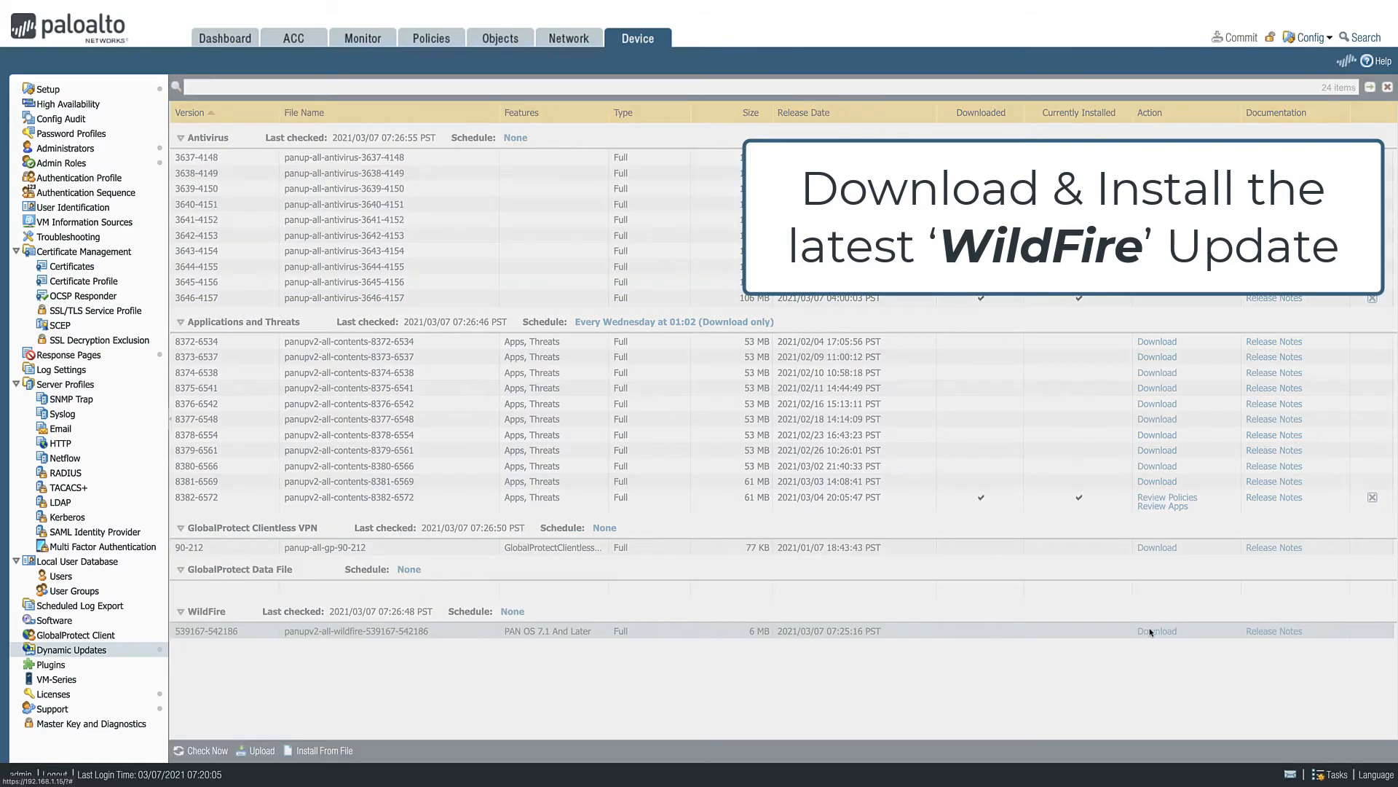
left_click(1151, 631)
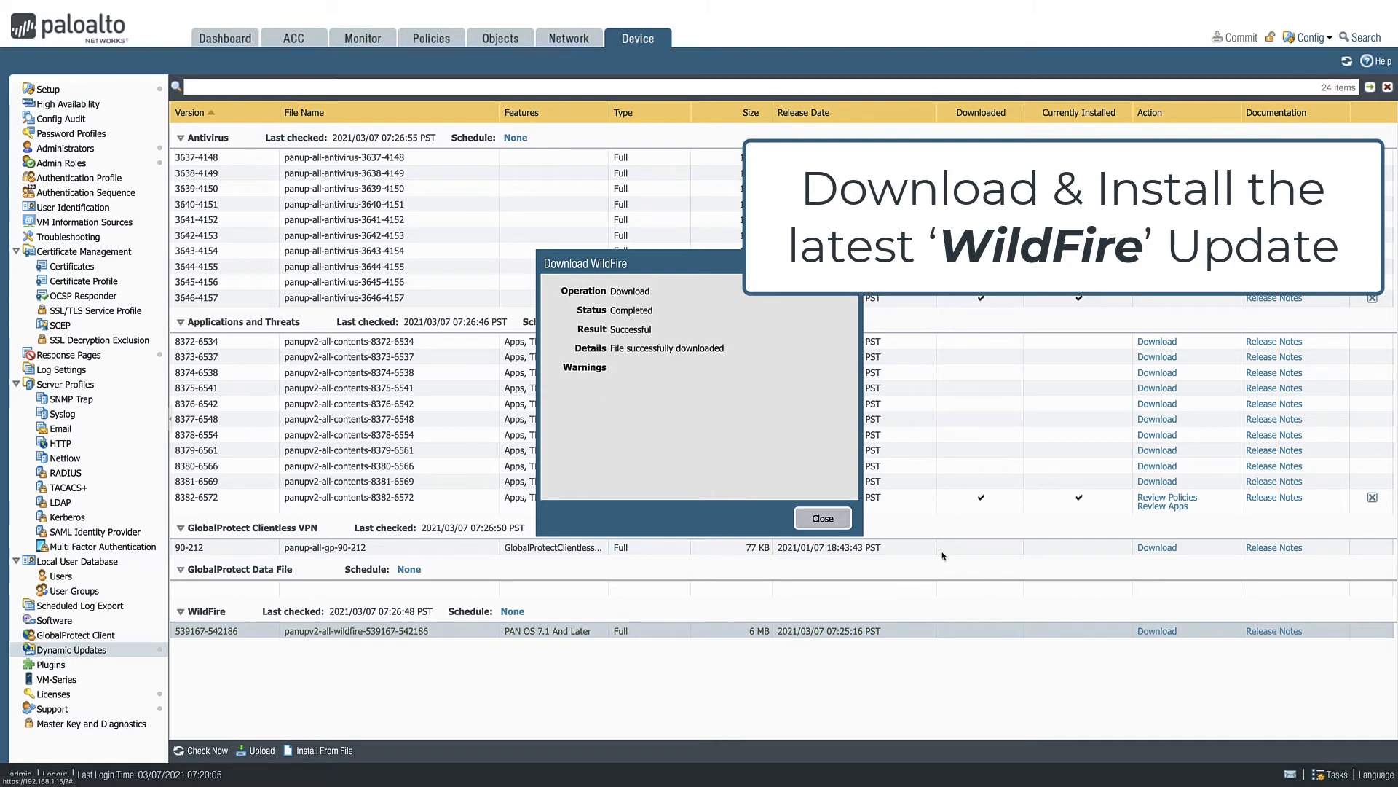
left_click(823, 519)
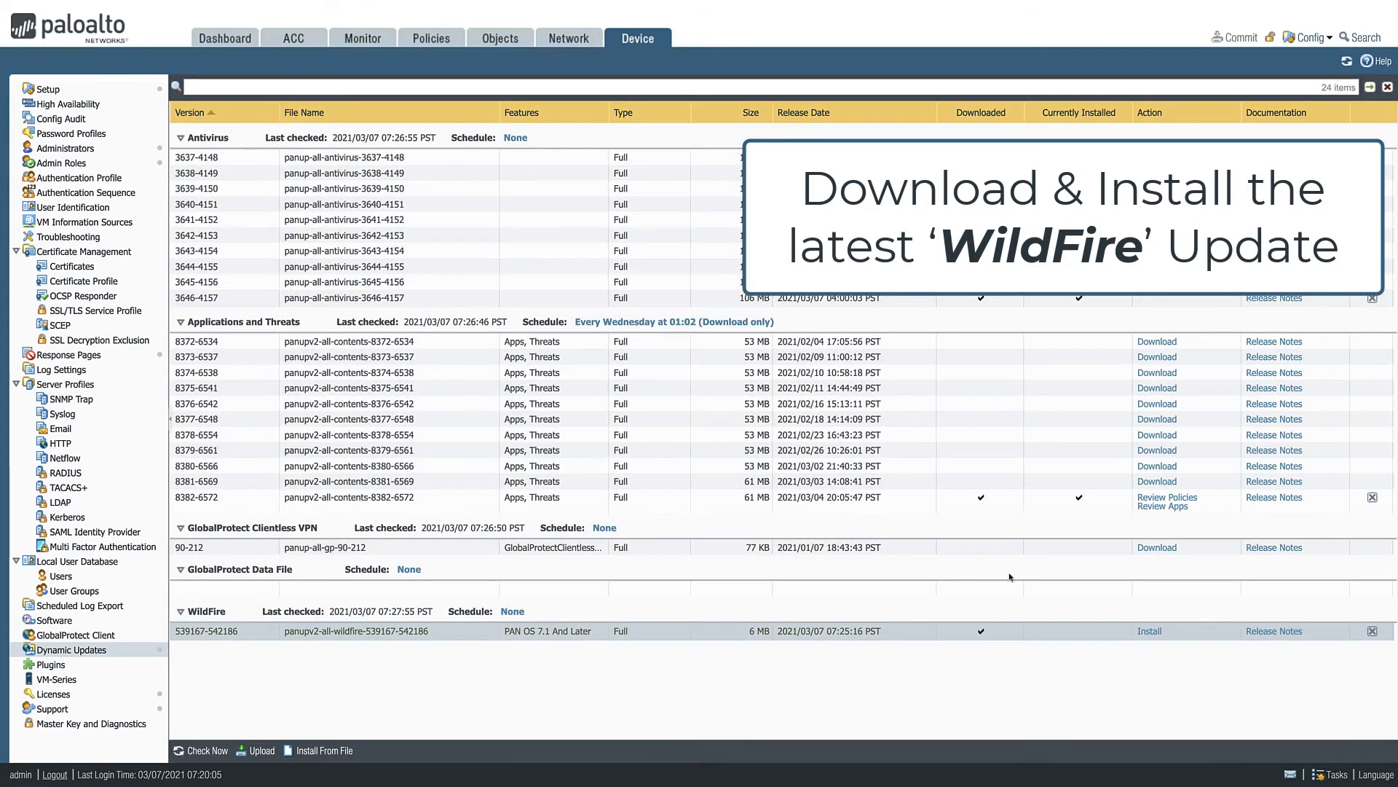
left_click(1150, 632)
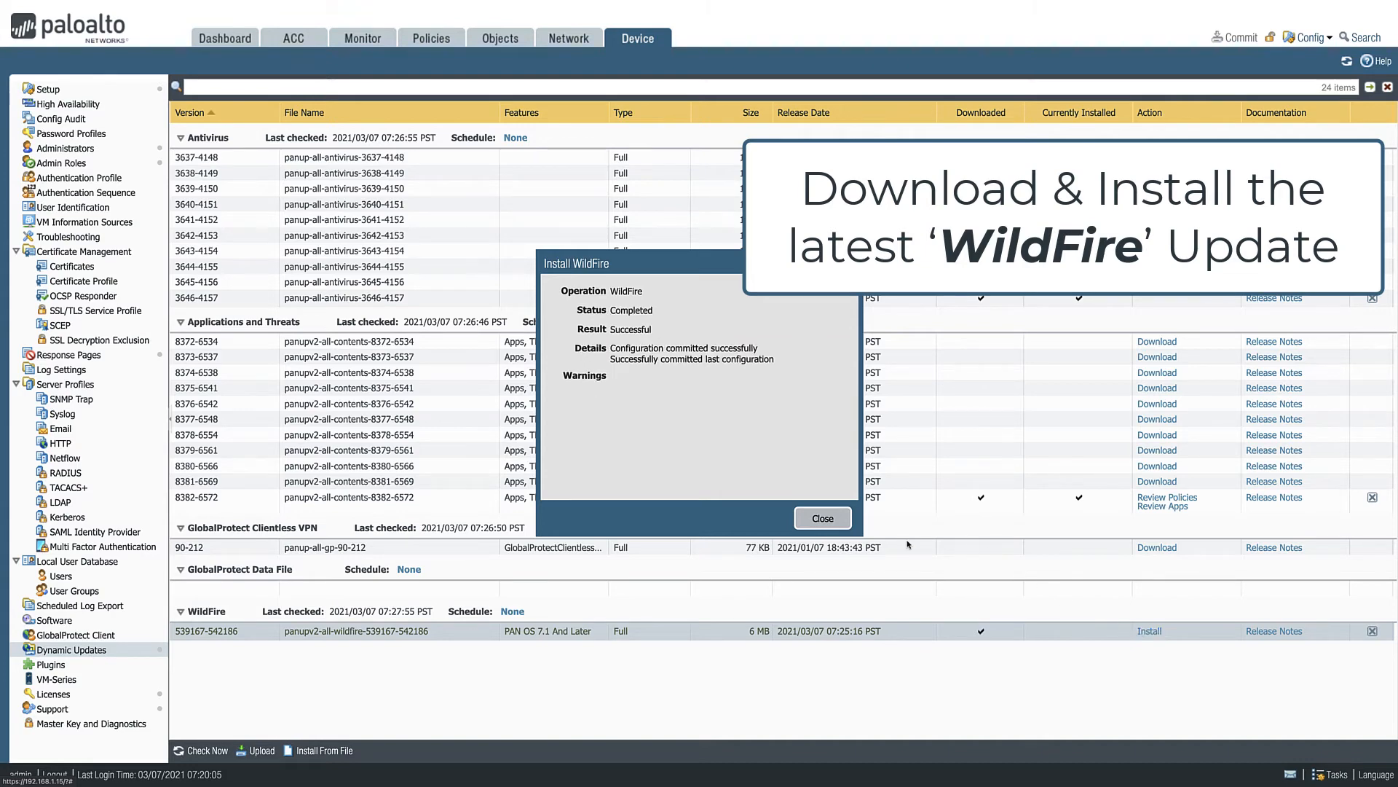
left_click(825, 522)
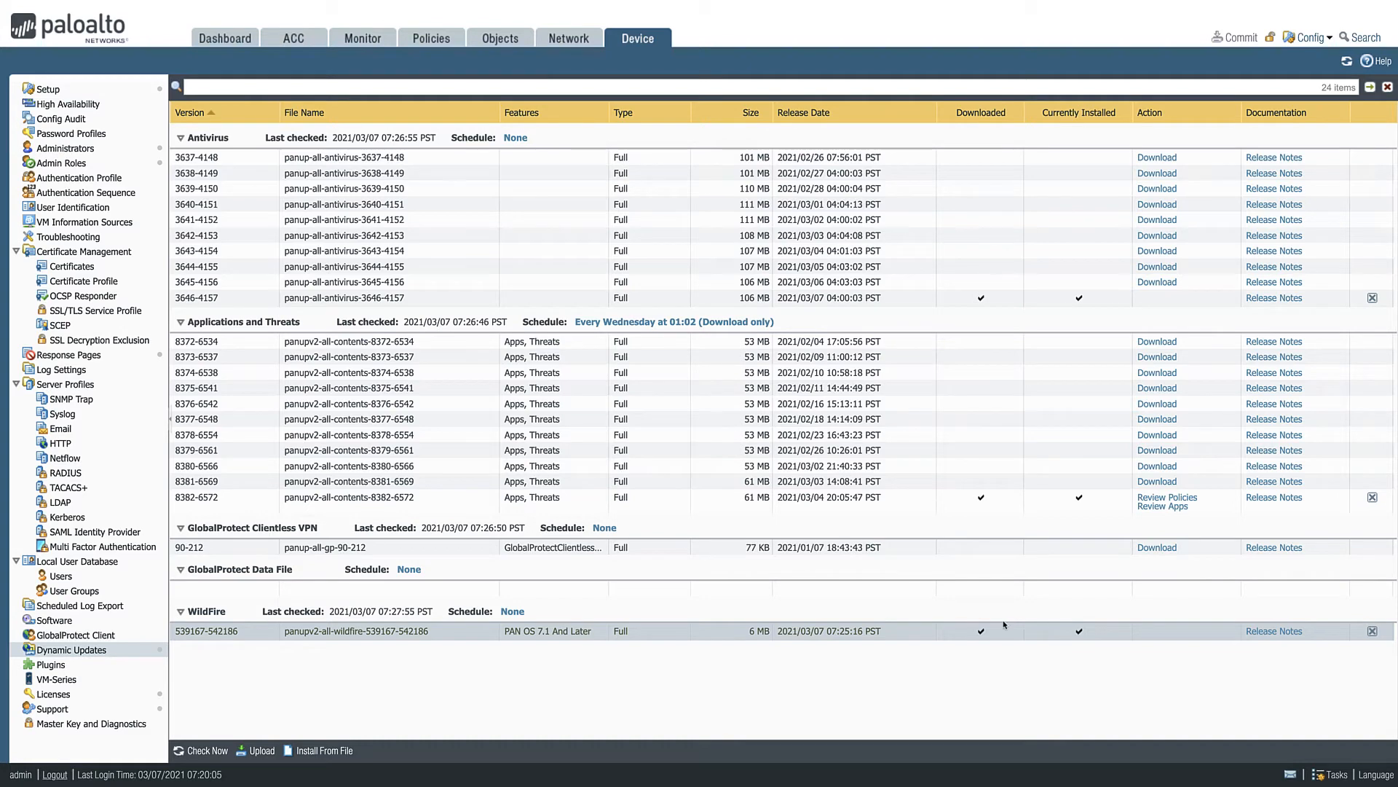
- Check the update server for available PAN-OS software versions
left_click(41, 620)
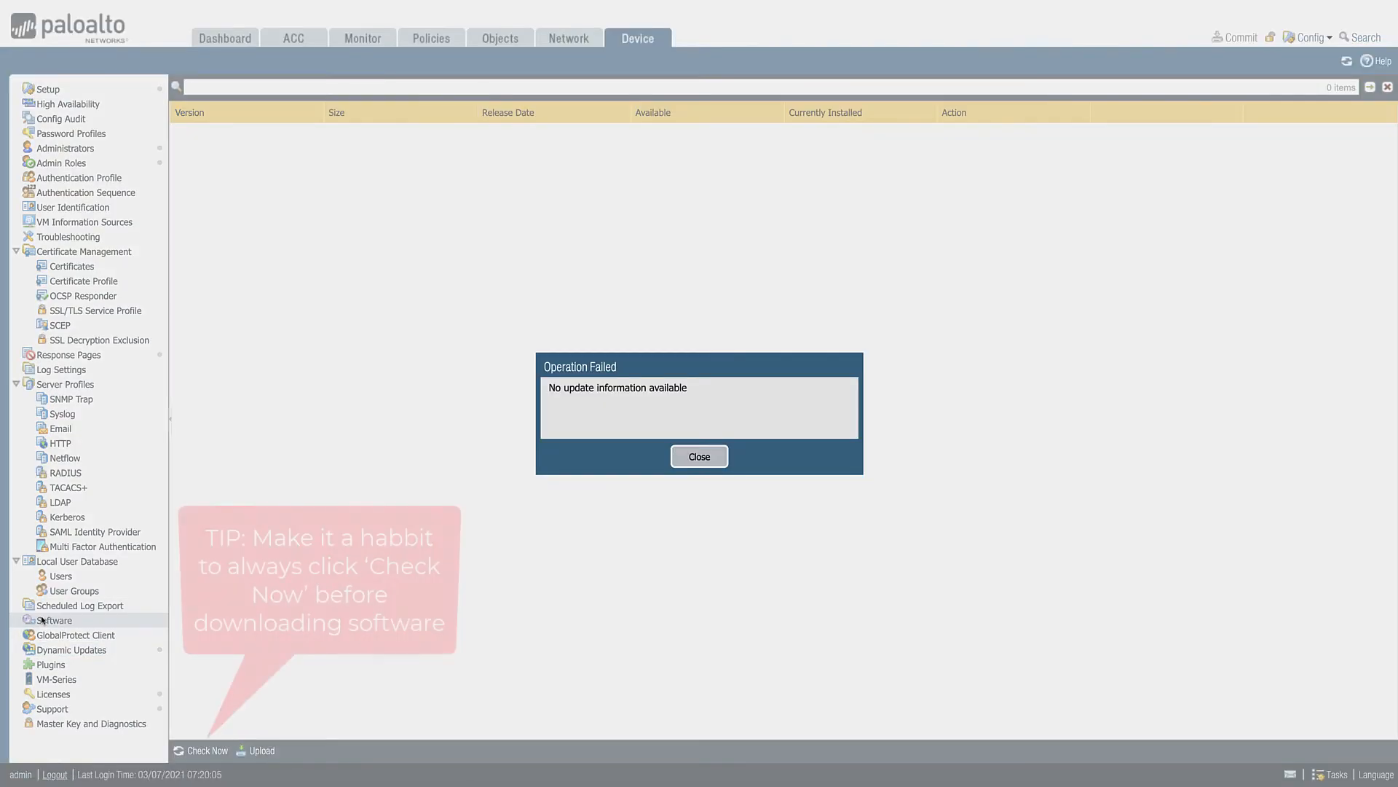
left_click(697, 457)
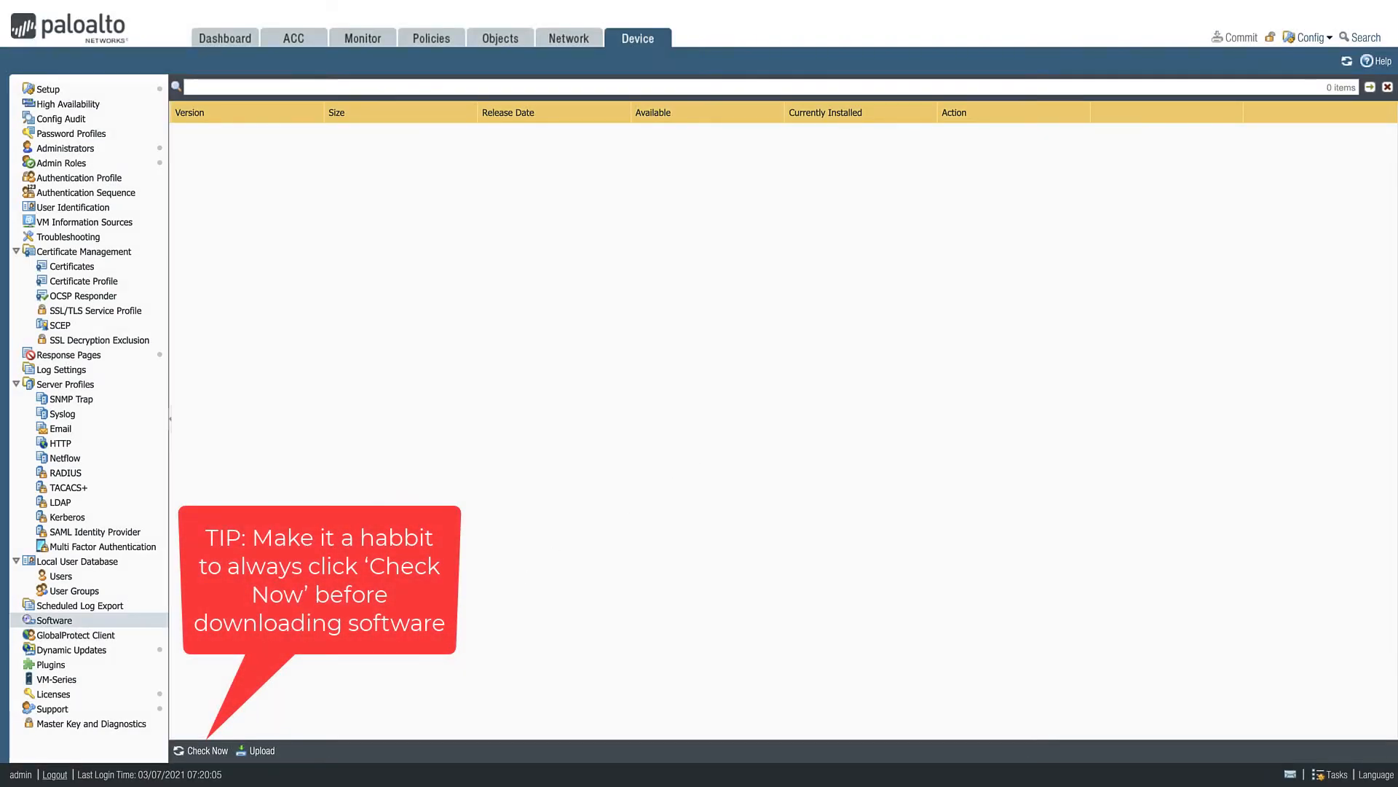
left_click(199, 755)
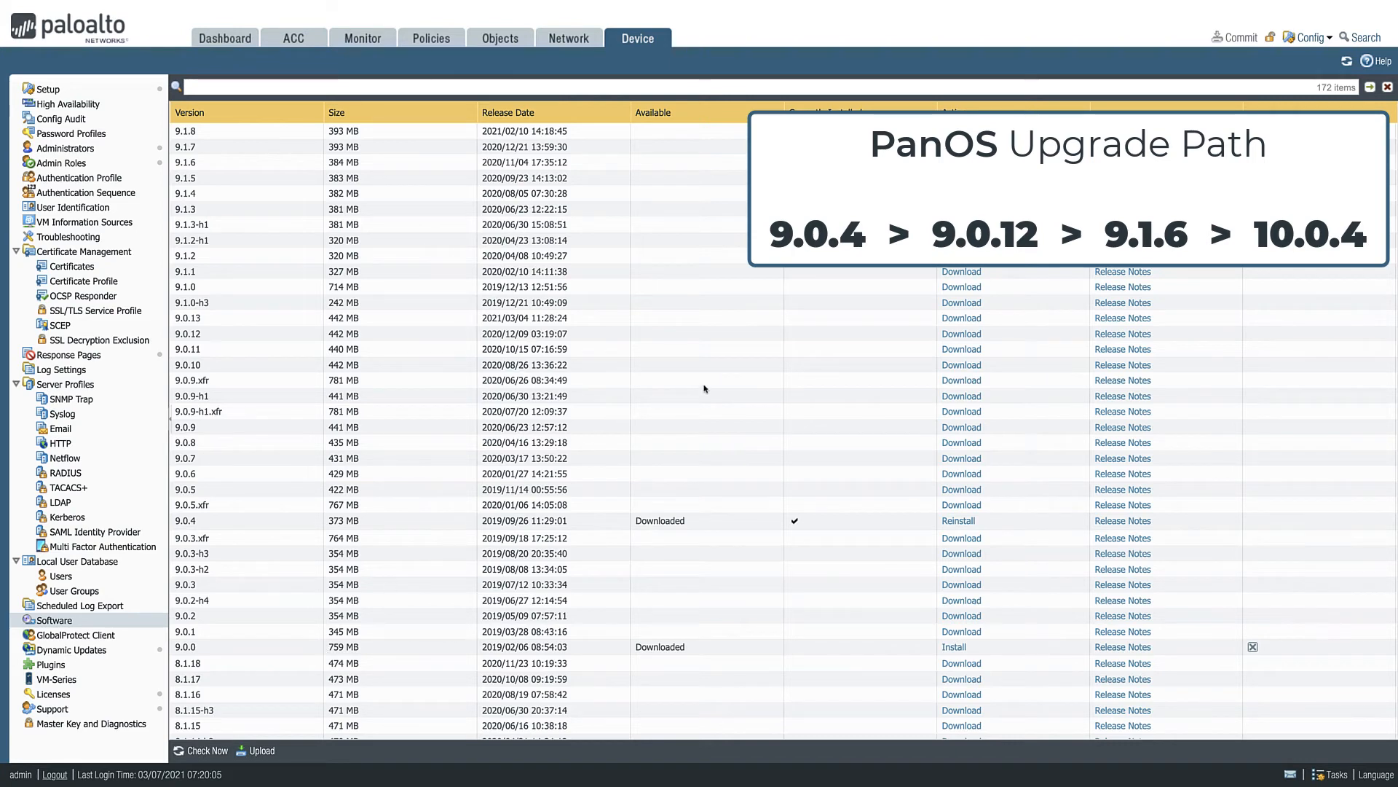
- Download and install PAN-OS 9.0.12, and reboot the firewall to apply it
left_click(951, 335)
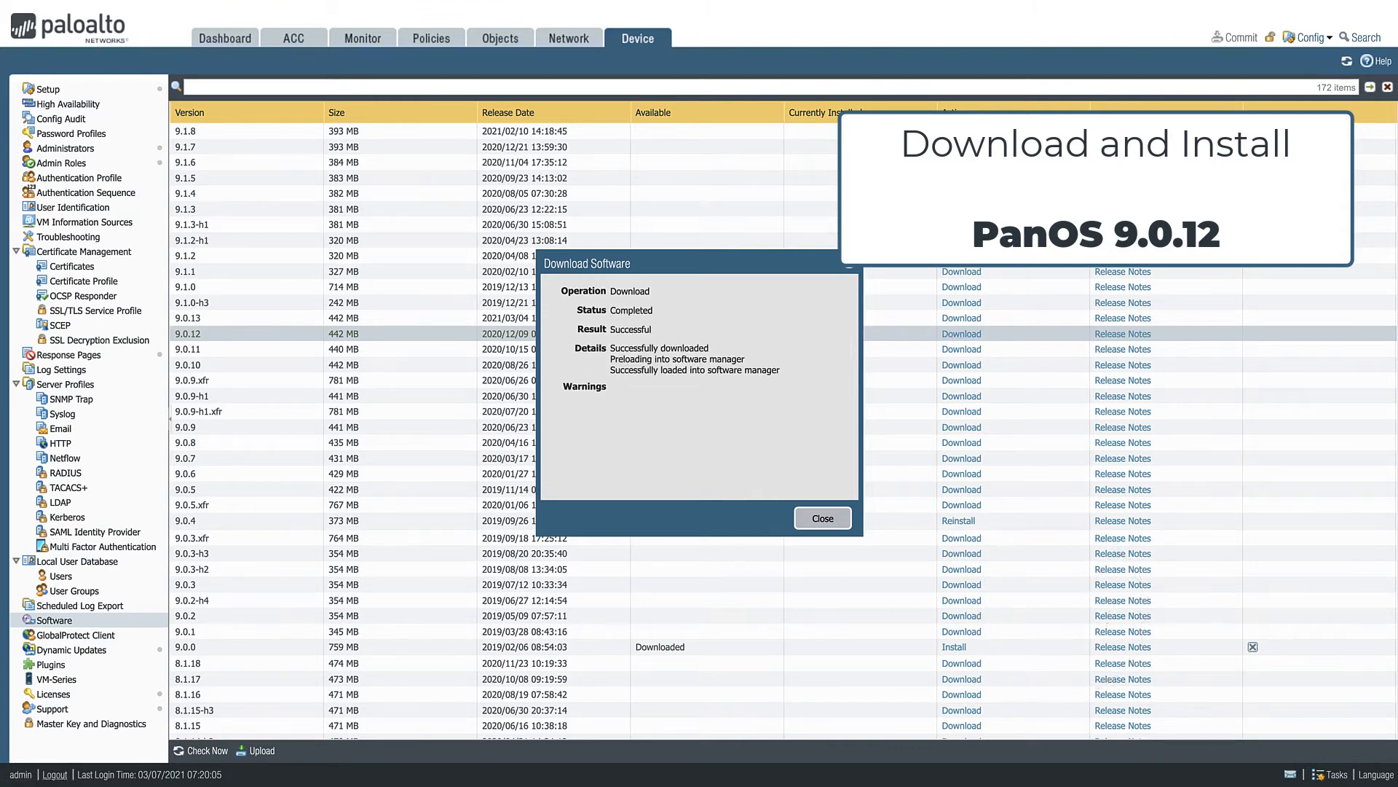
left_click(835, 520)
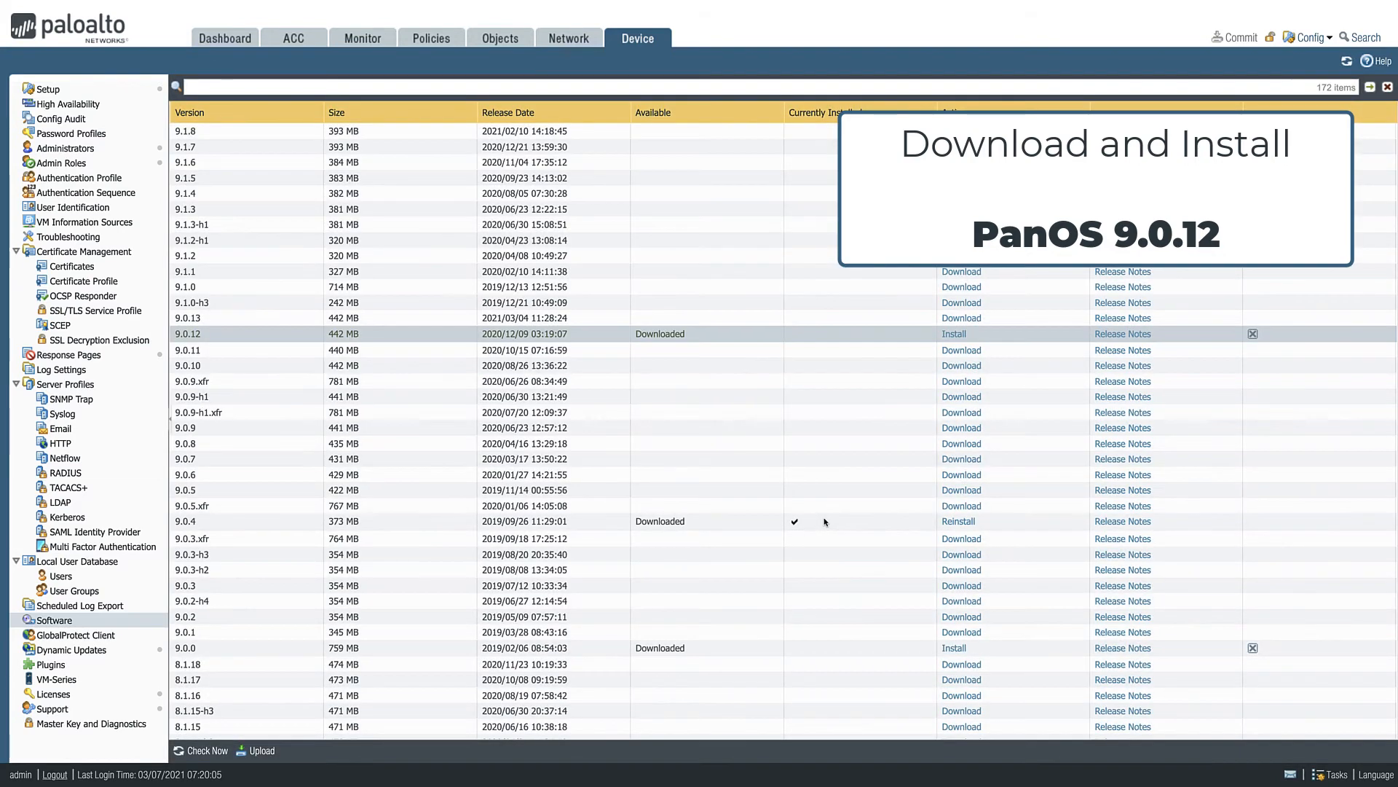
left_click(959, 336)
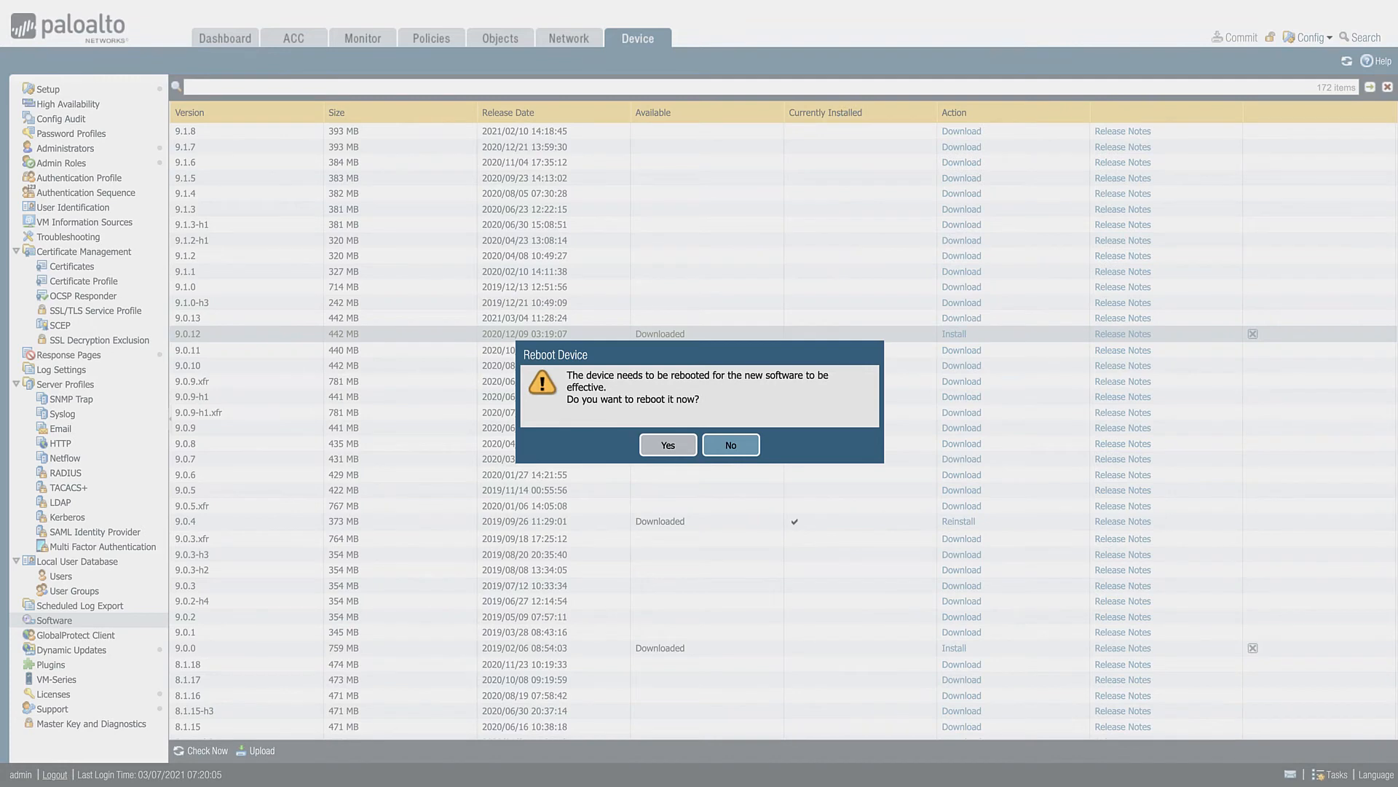
left_click(658, 449)
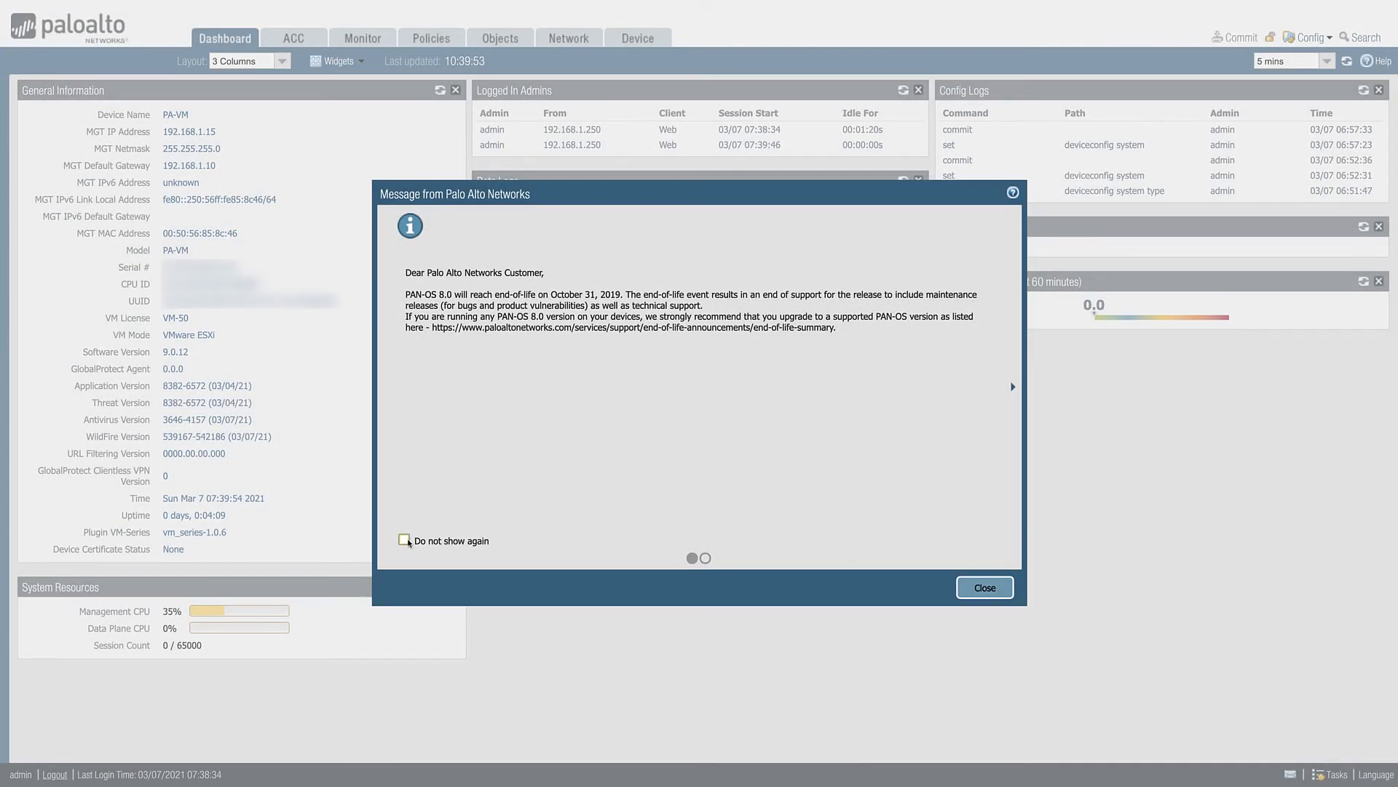
- Set both Palo Alto Networks customer messages to not show again and dismiss them
left_click(417, 543)
left_click(1011, 386)
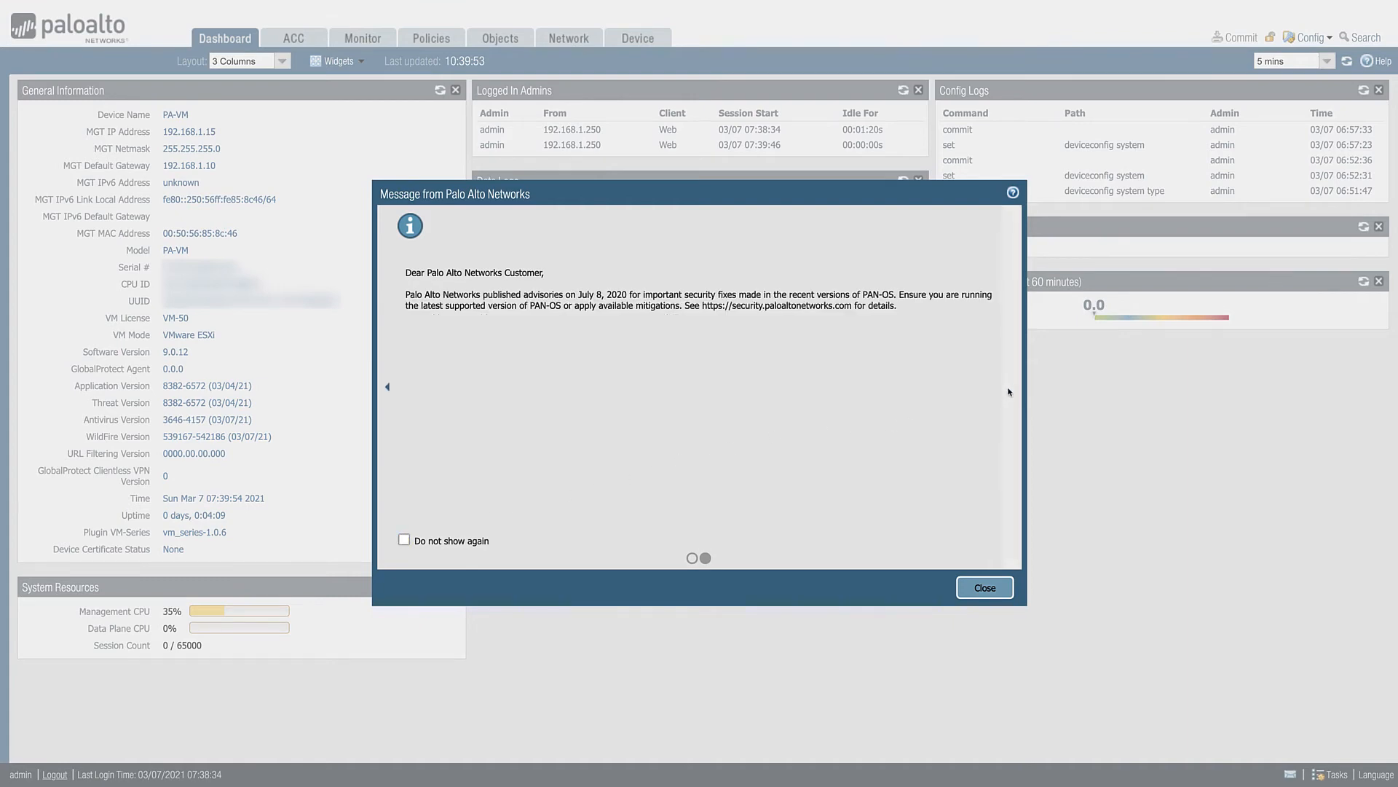
left_click(451, 540)
left_click(984, 587)
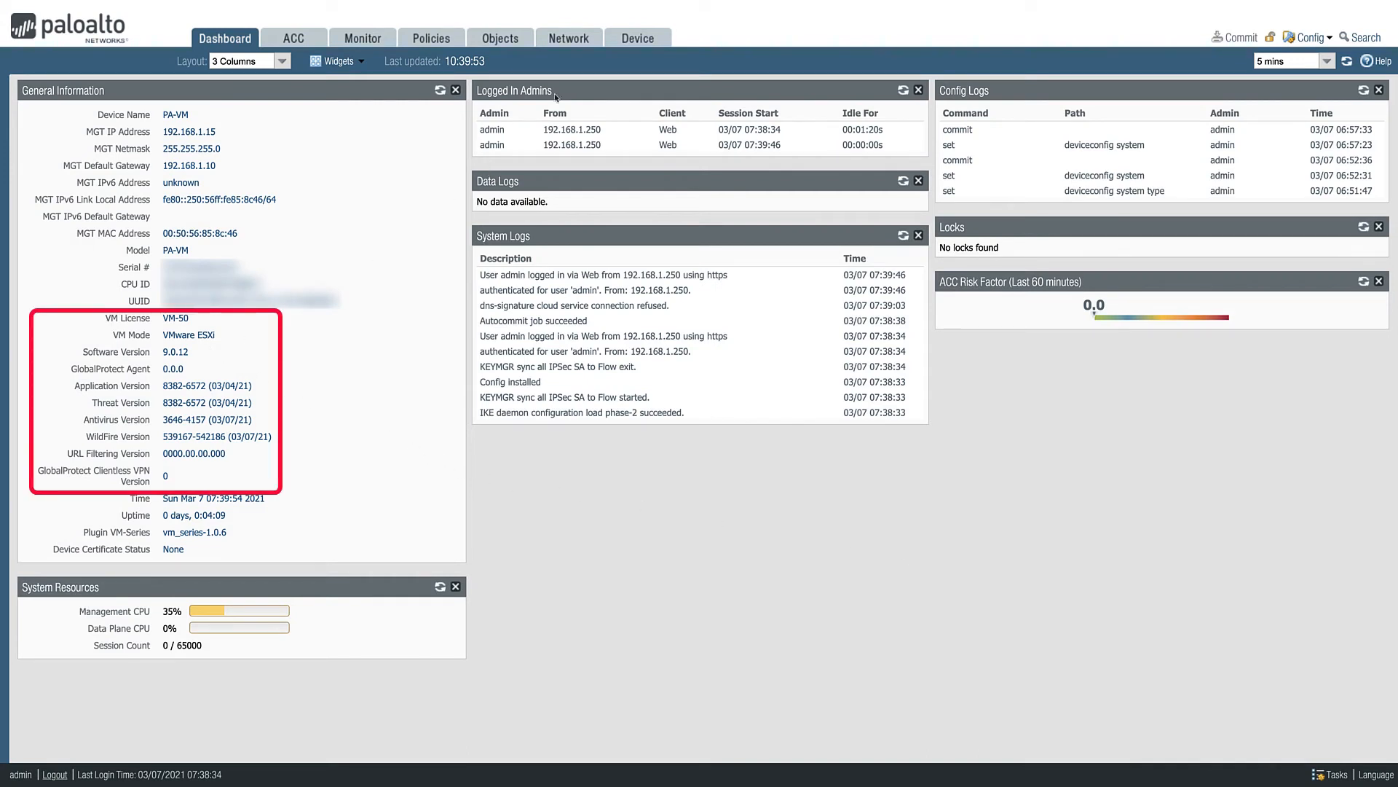
- Recheck the available PAN-OS software versions and download the 9.1.0 base image
left_click(632, 37)
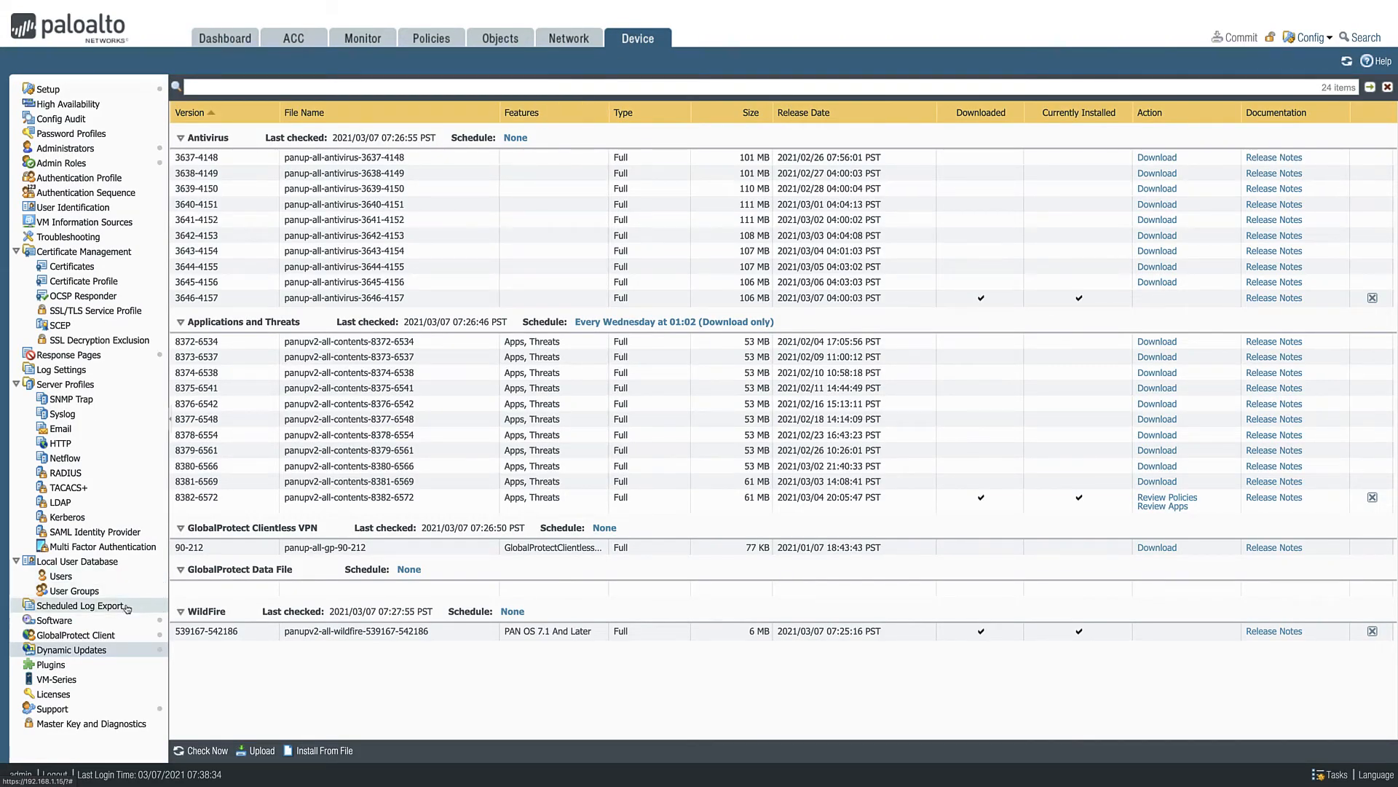
left_click(104, 622)
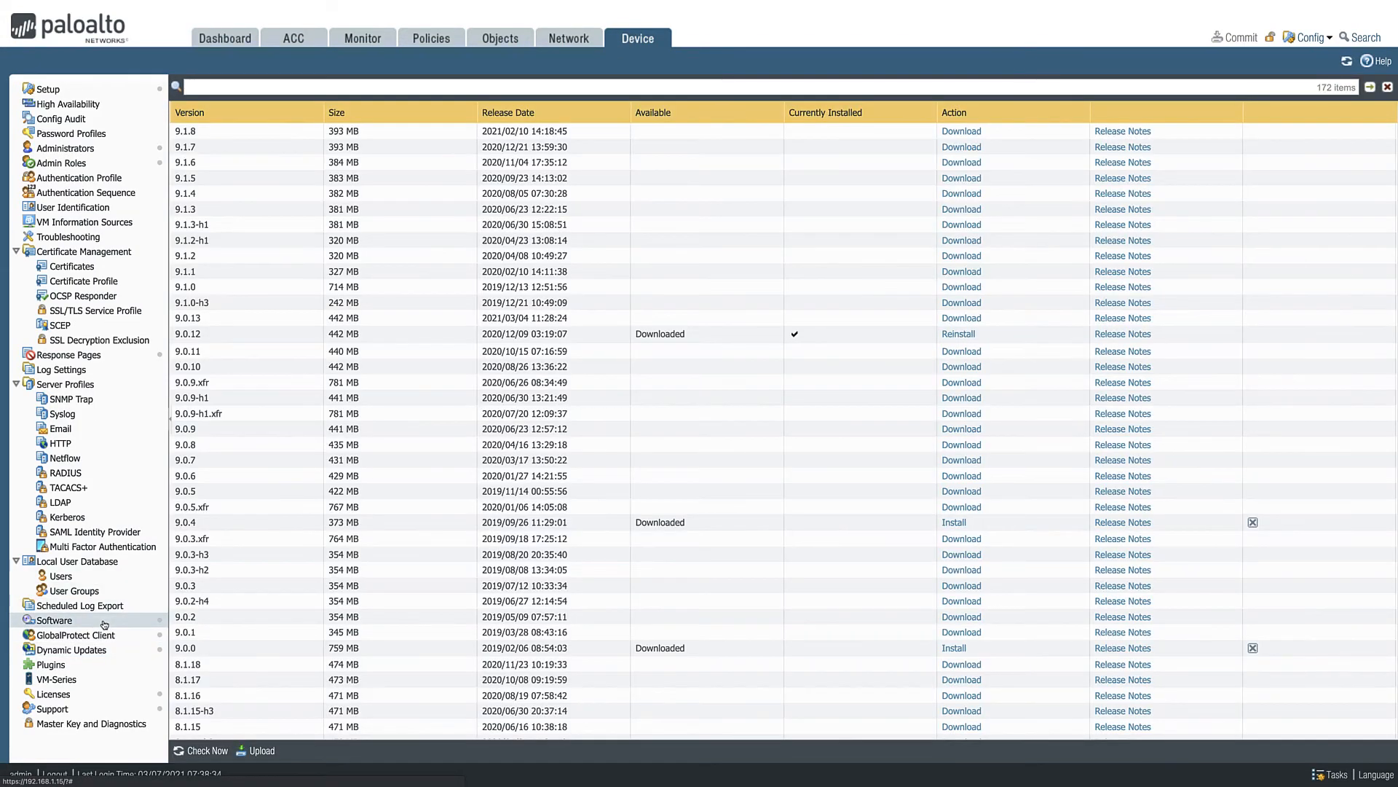
left_click(195, 751)
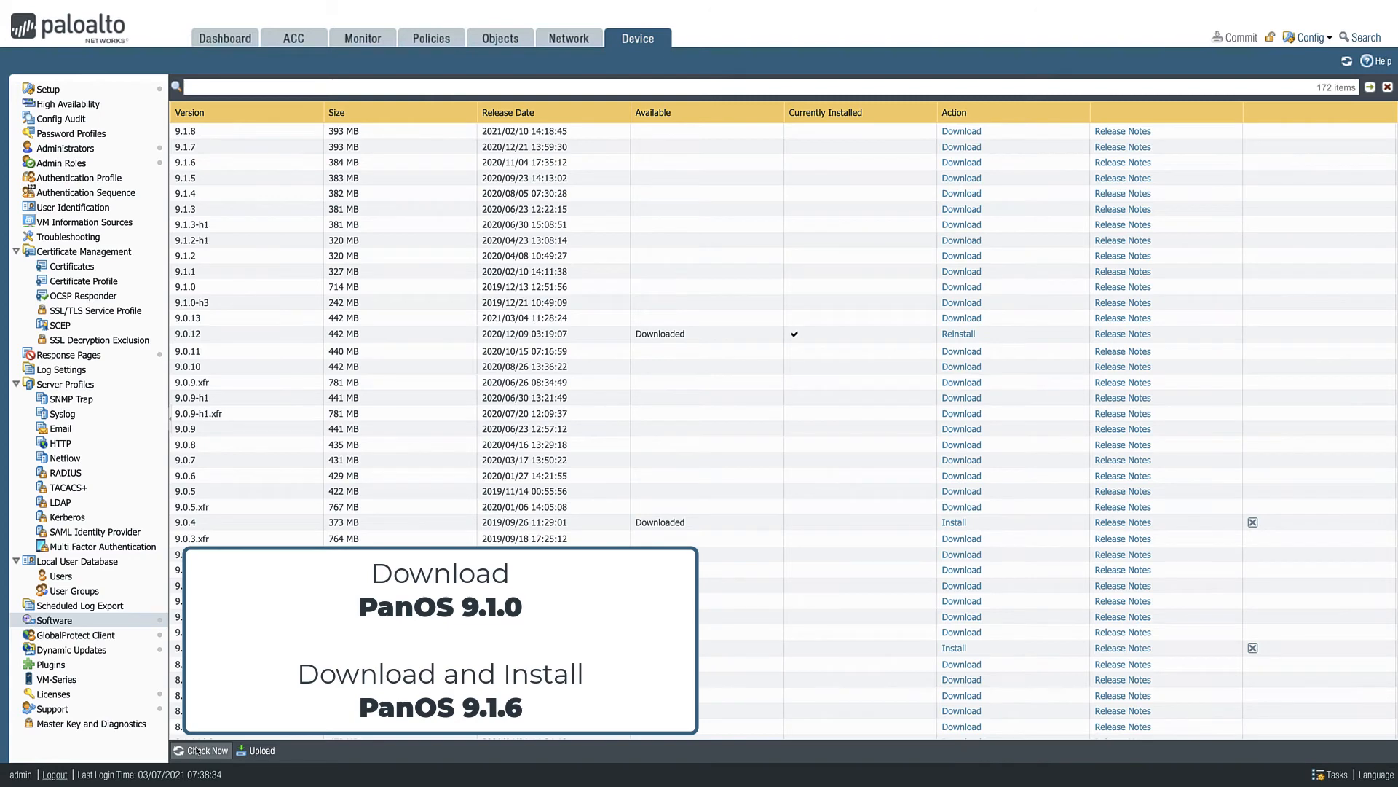
left_click(951, 288)
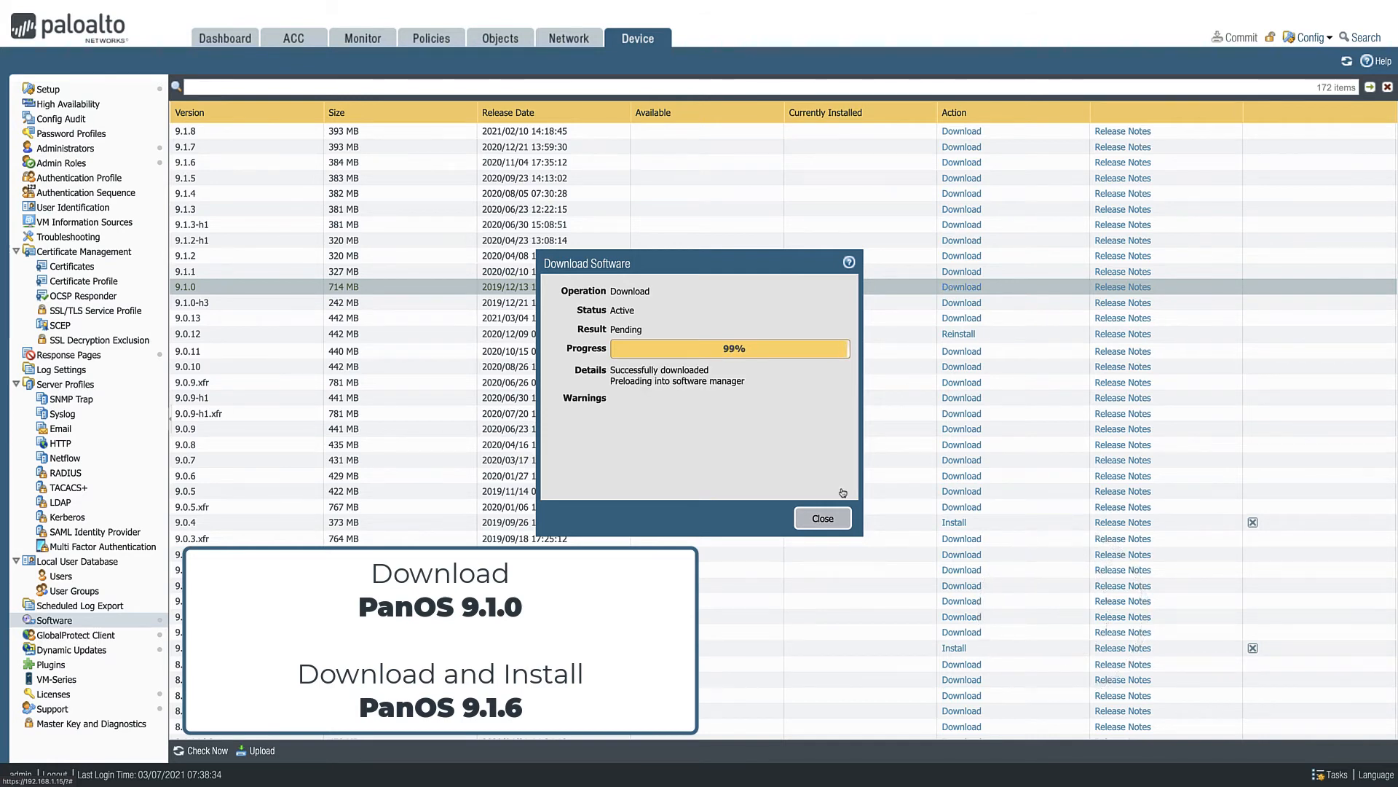
left_click(821, 525)
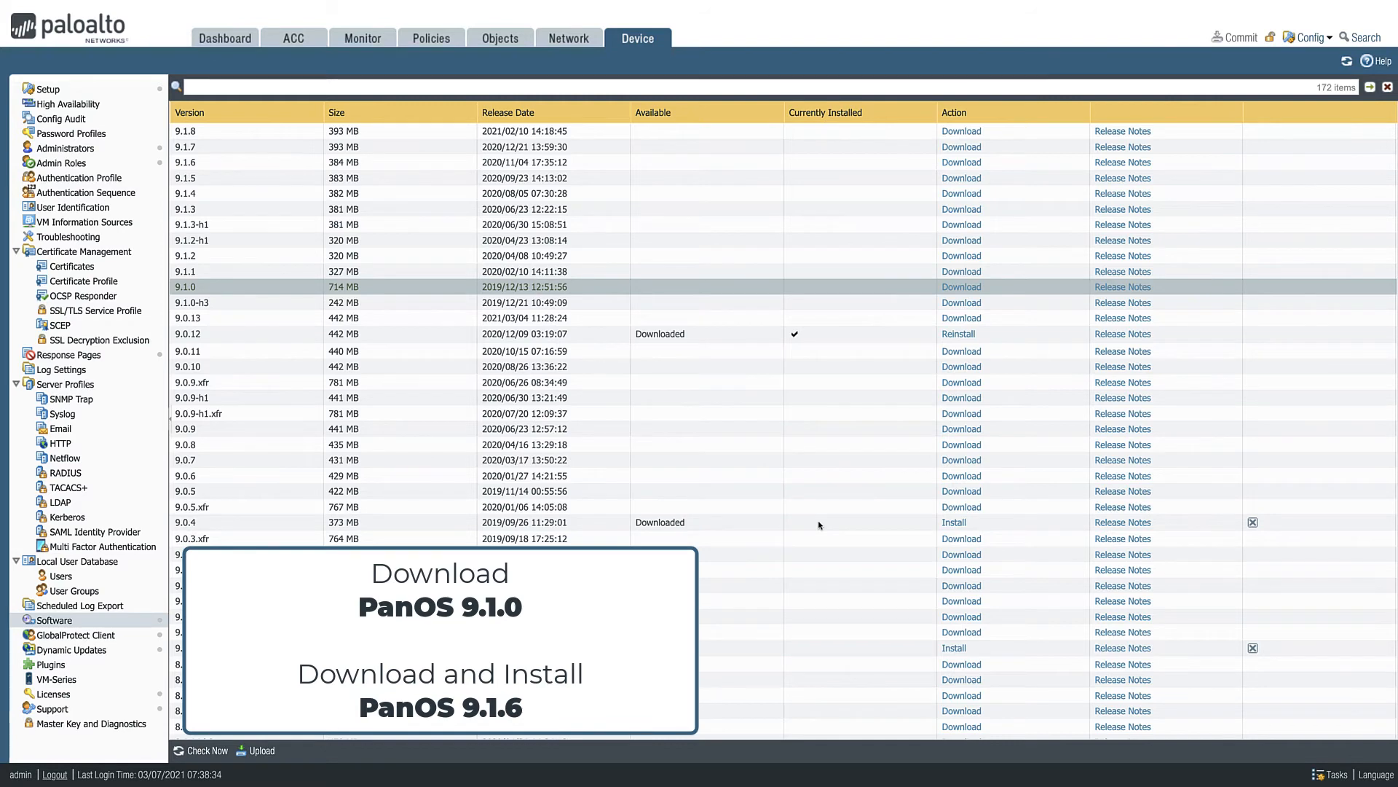
- Download PAN-OS 9.1.6 in the background and open the task list to follow its progress
left_click(955, 162)
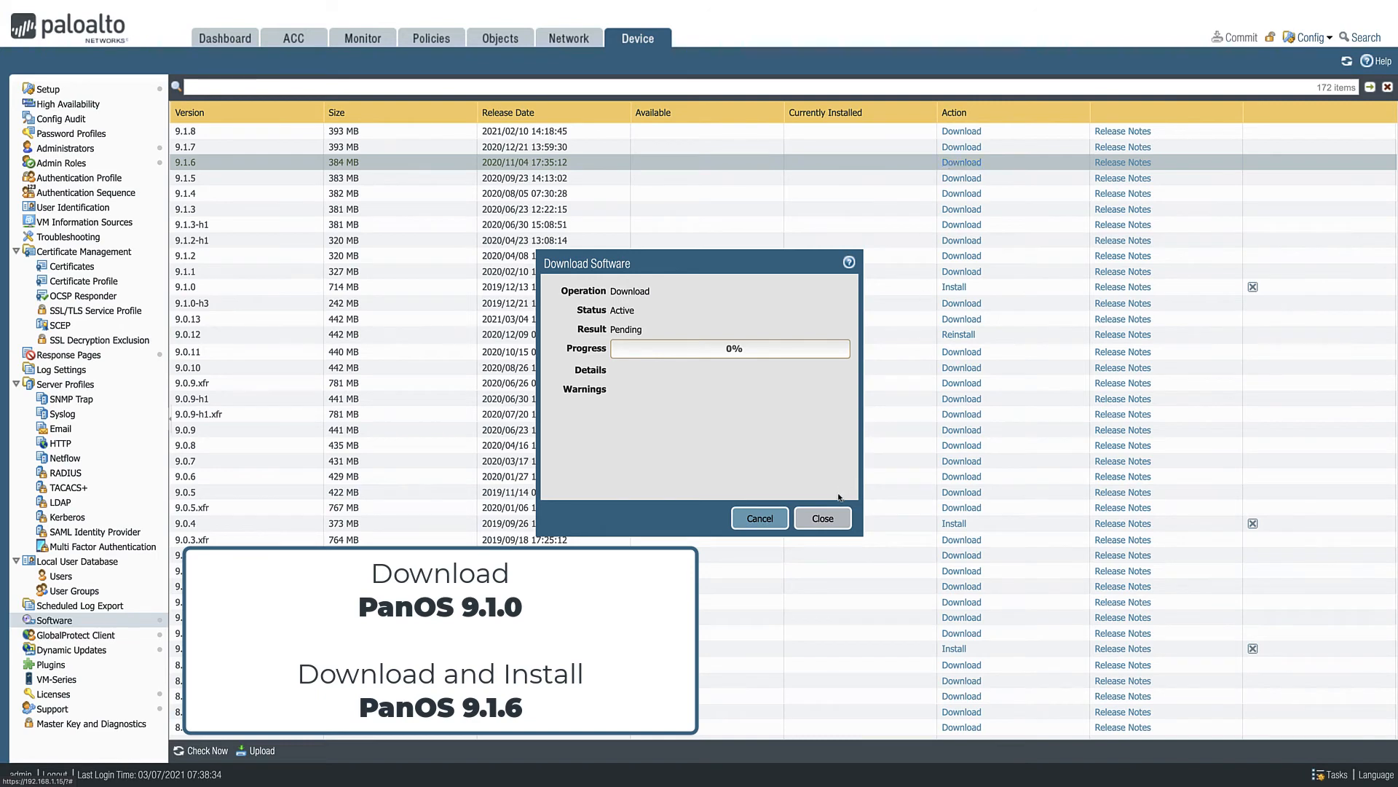
left_click(830, 518)
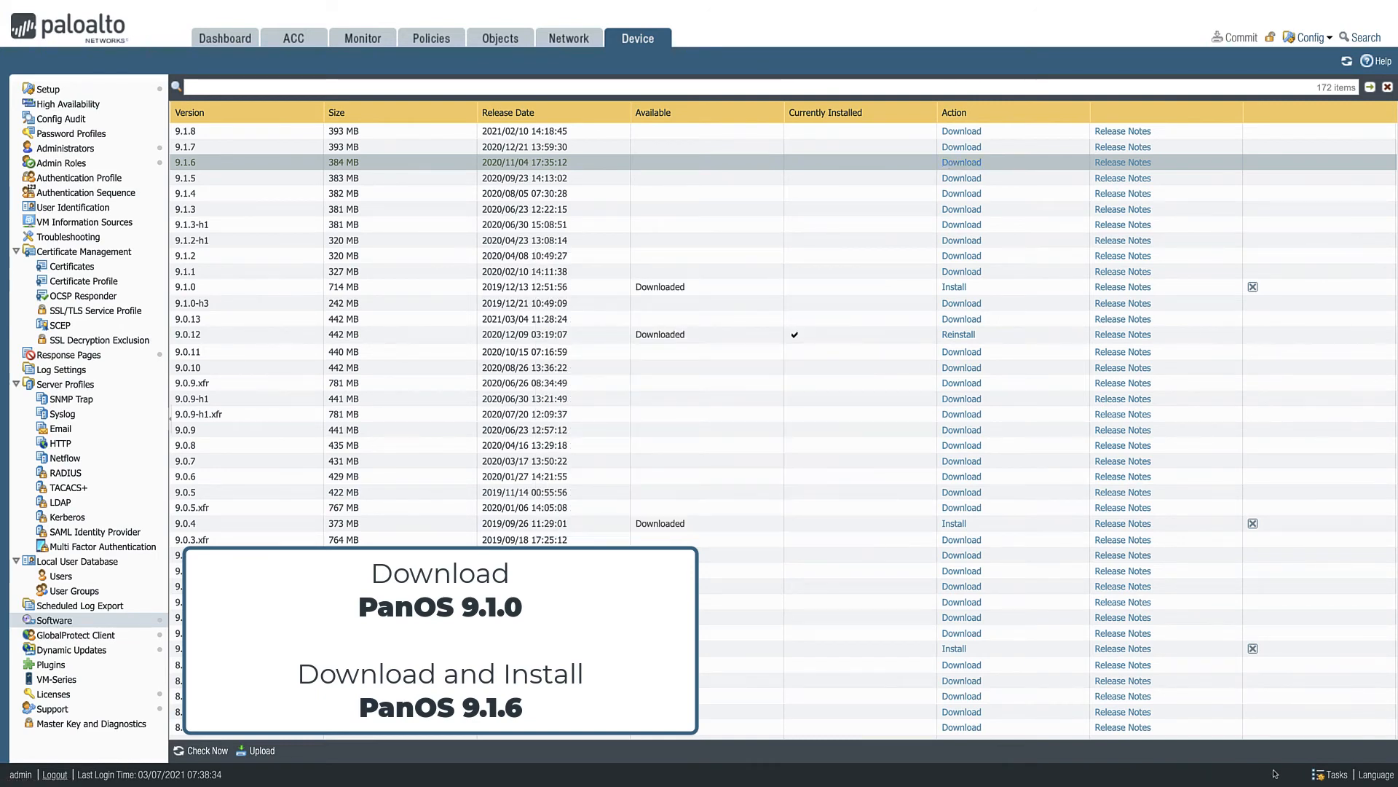
left_click(1330, 775)
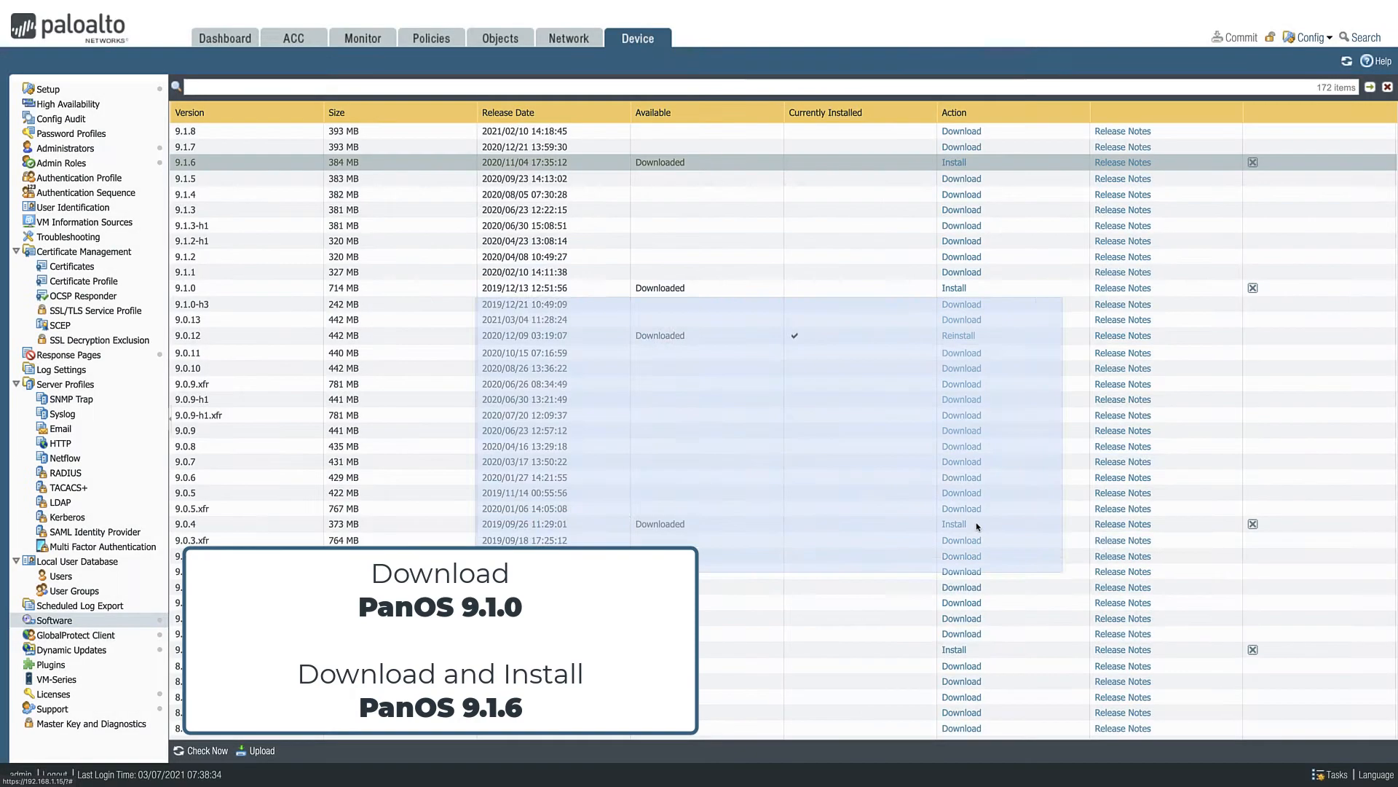
left_click(977, 526)
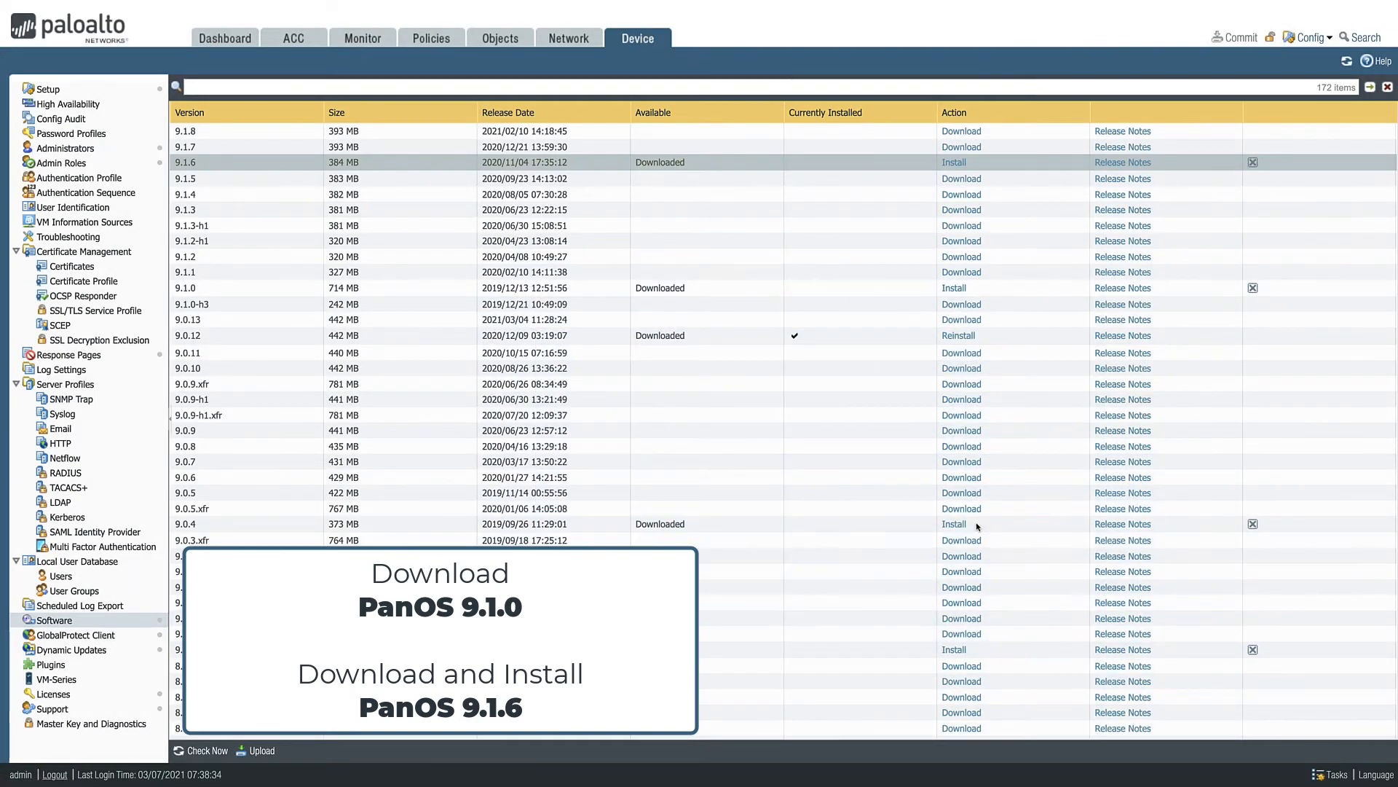
- Install PAN-OS 9.1.6 with a reboot, and dismiss the PAN-OS 9.1 welcome message so it does not show again
left_click(954, 163)
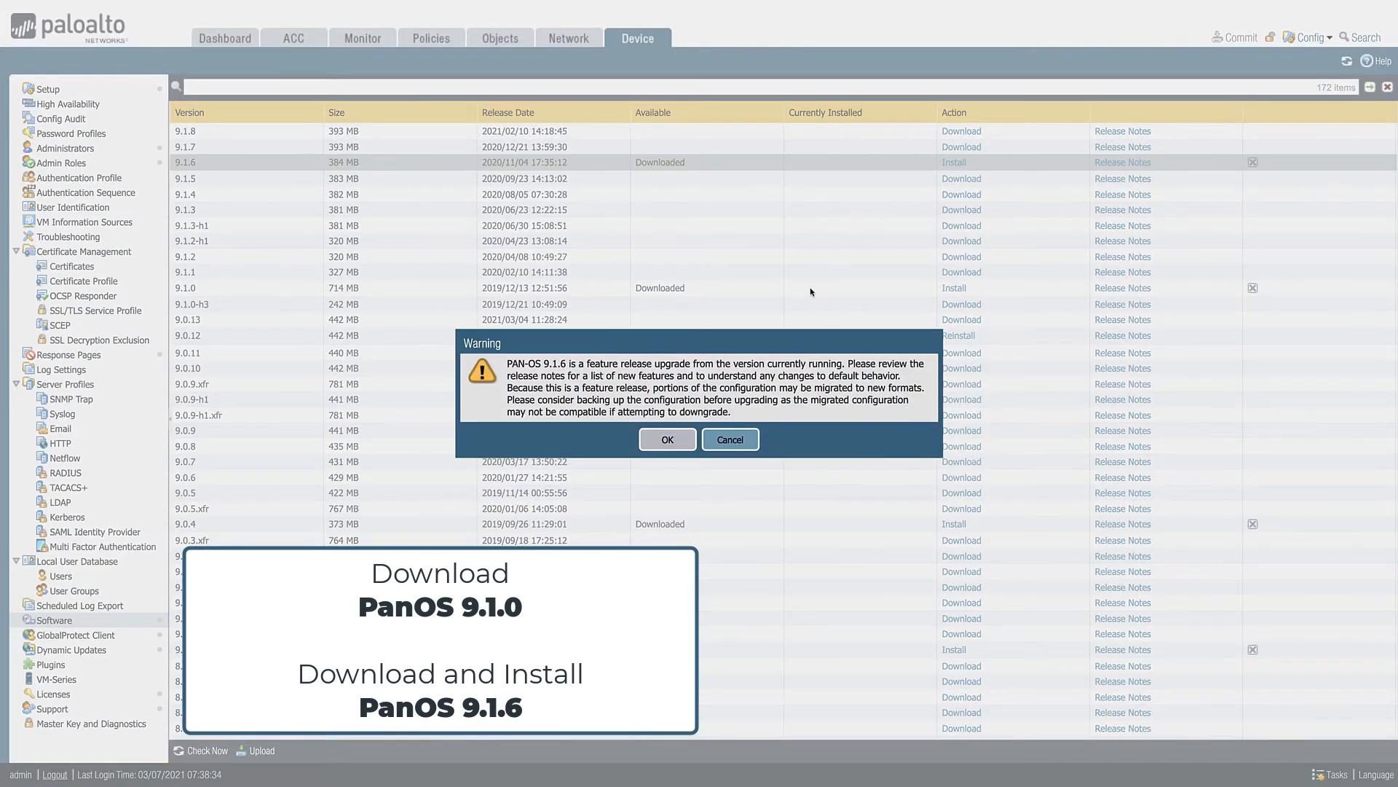
left_click(683, 445)
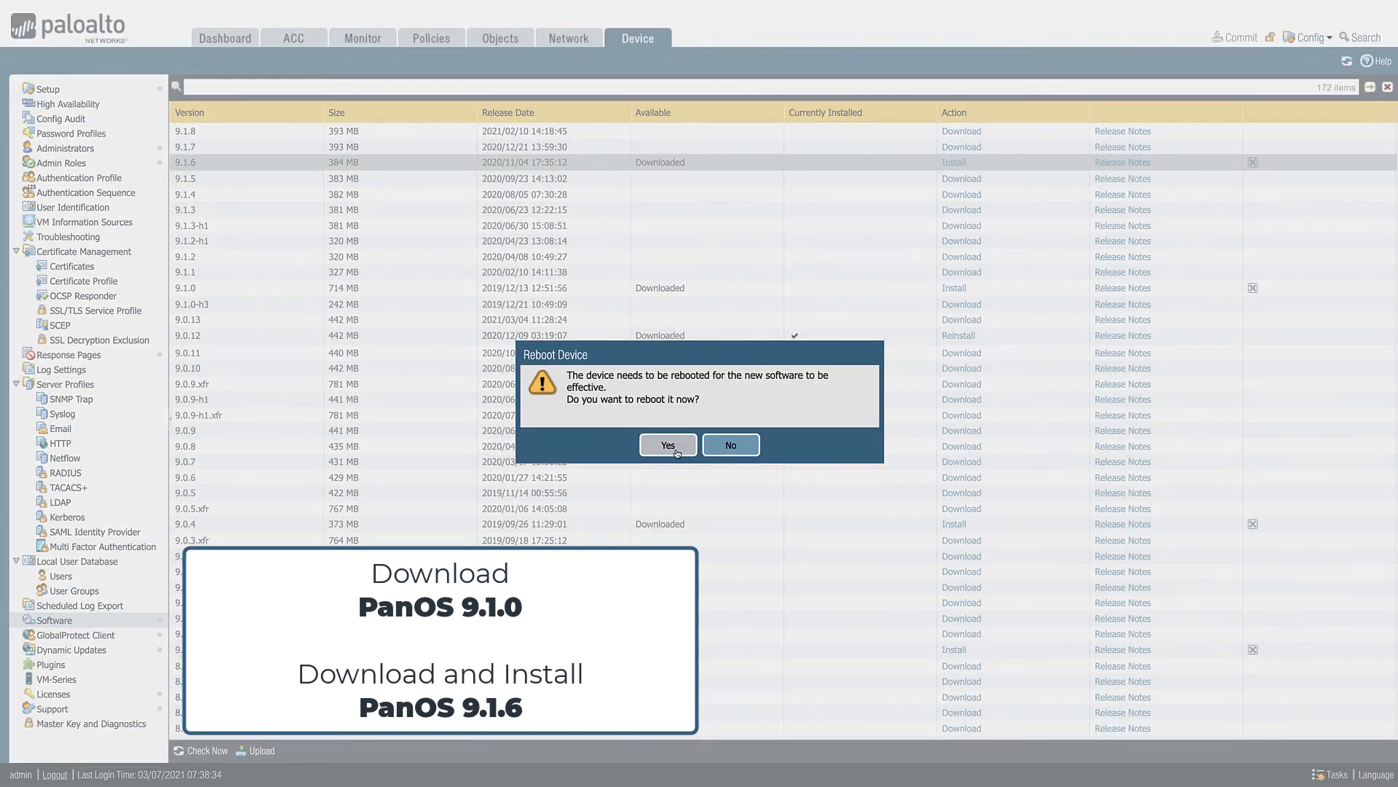
left_click(675, 451)
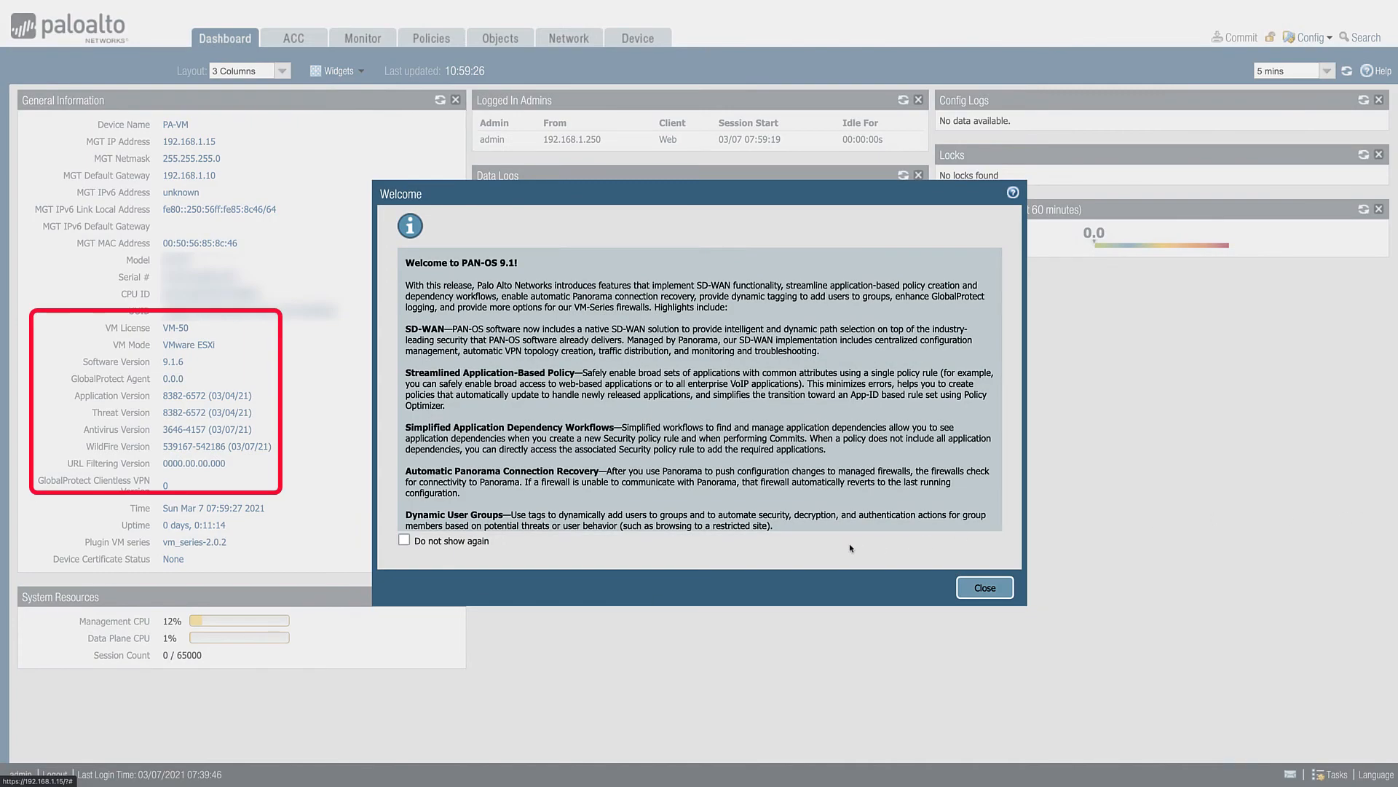
left_click(404, 539)
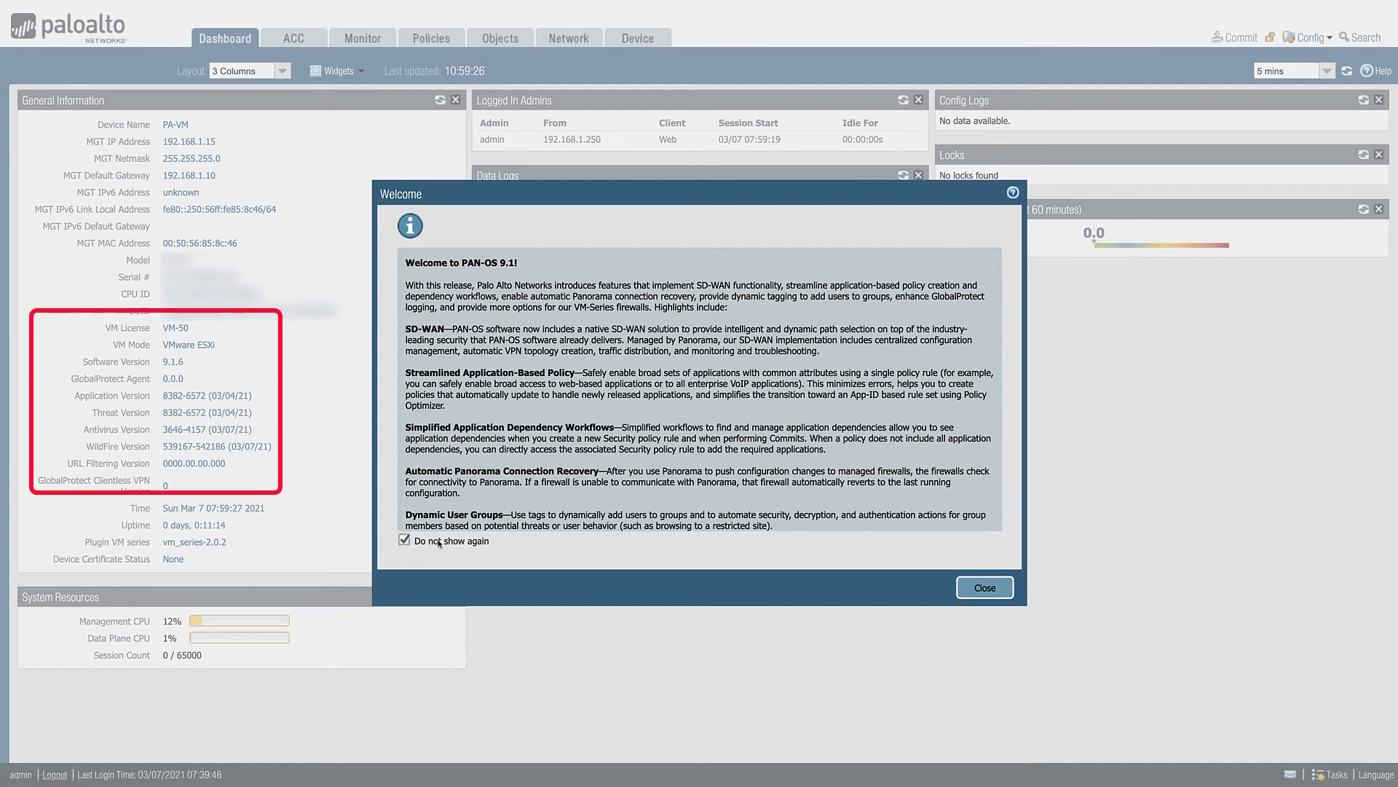
left_click(983, 587)
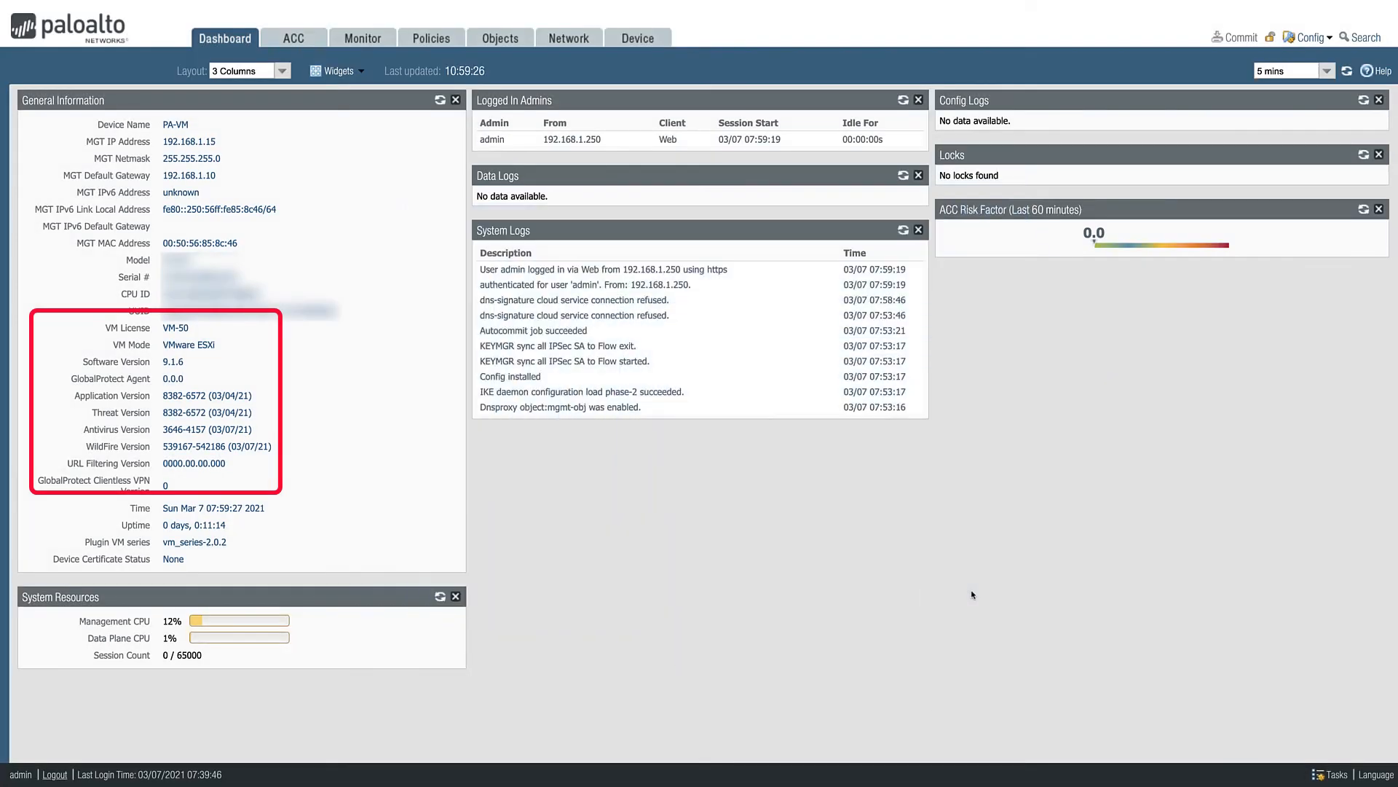
- Recheck the available PAN-OS software versions and download the 10.0.0 base image
left_click(632, 42)
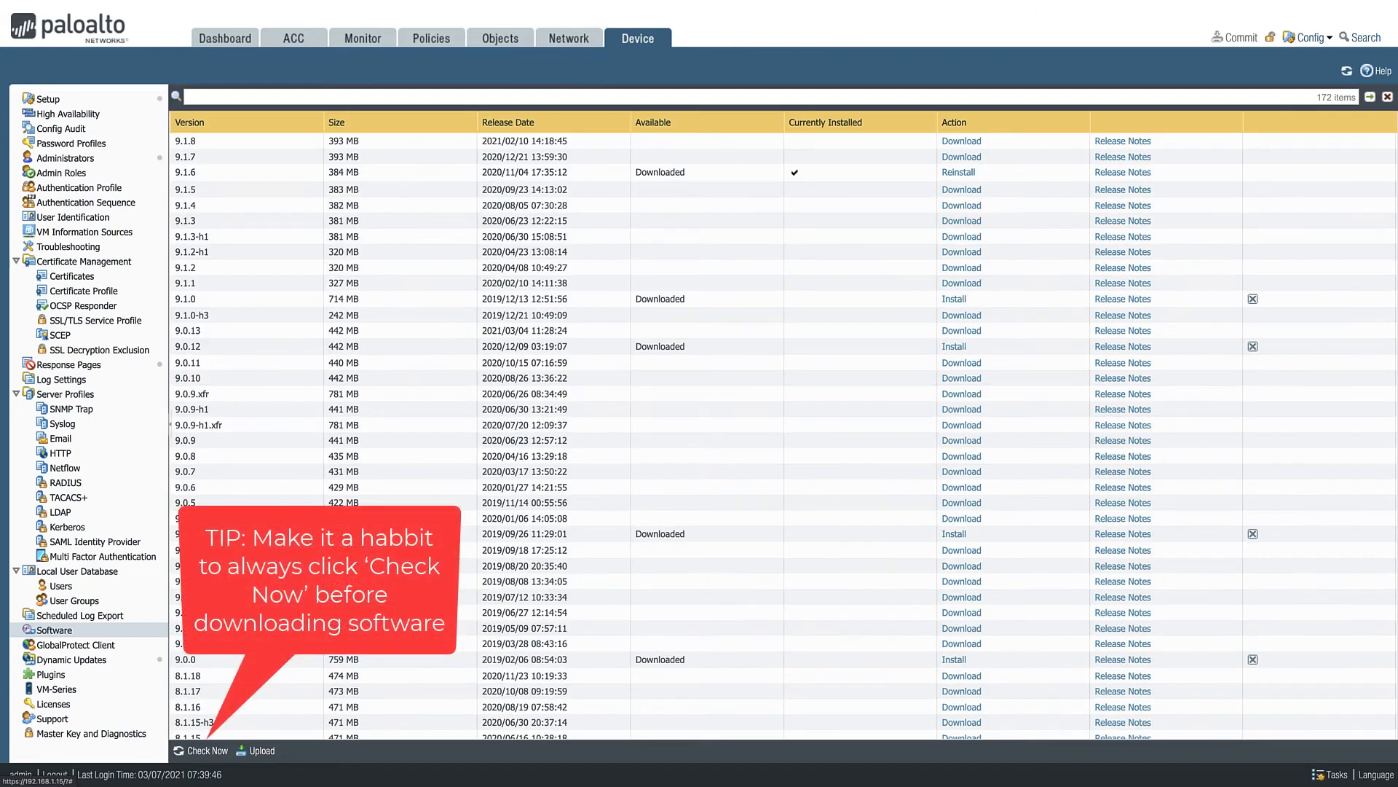
left_click(209, 750)
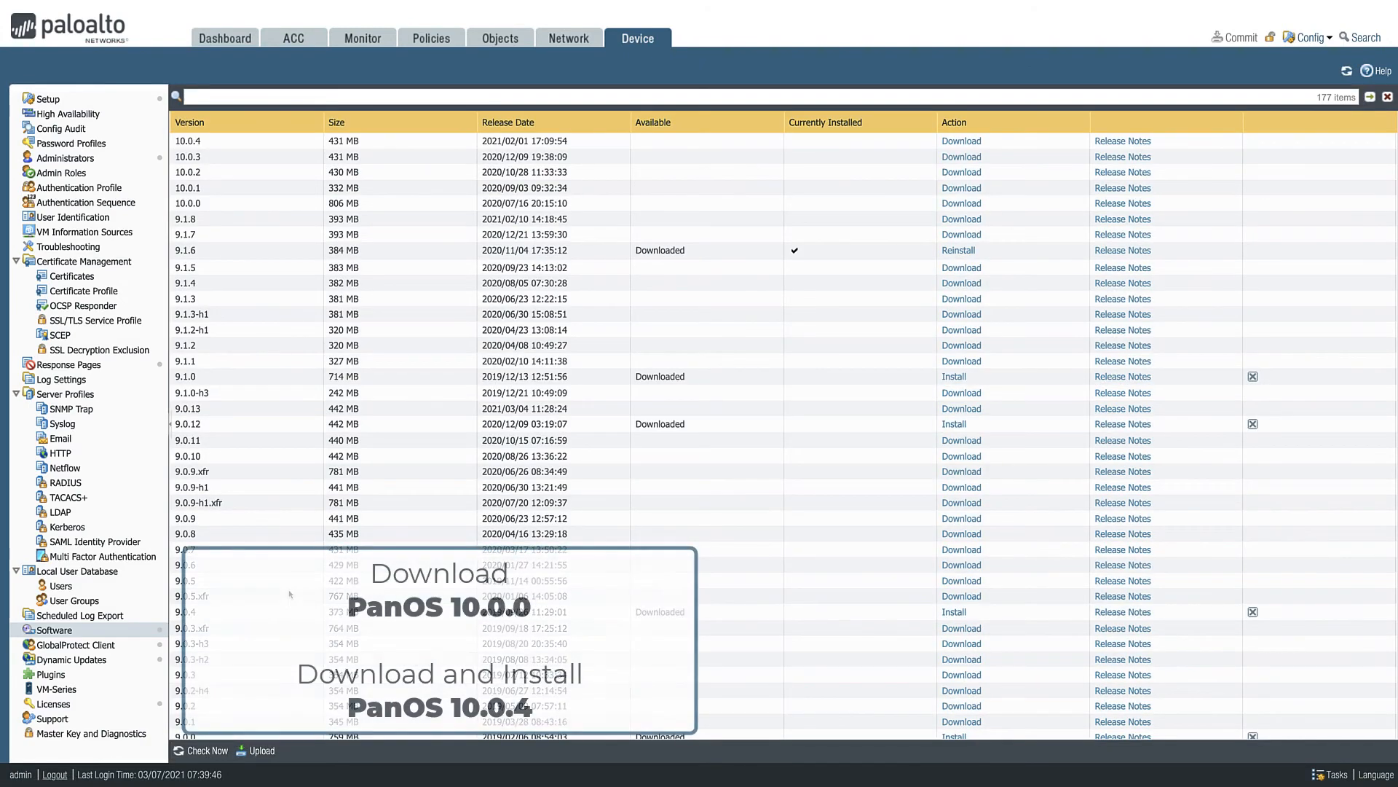
left_click(960, 204)
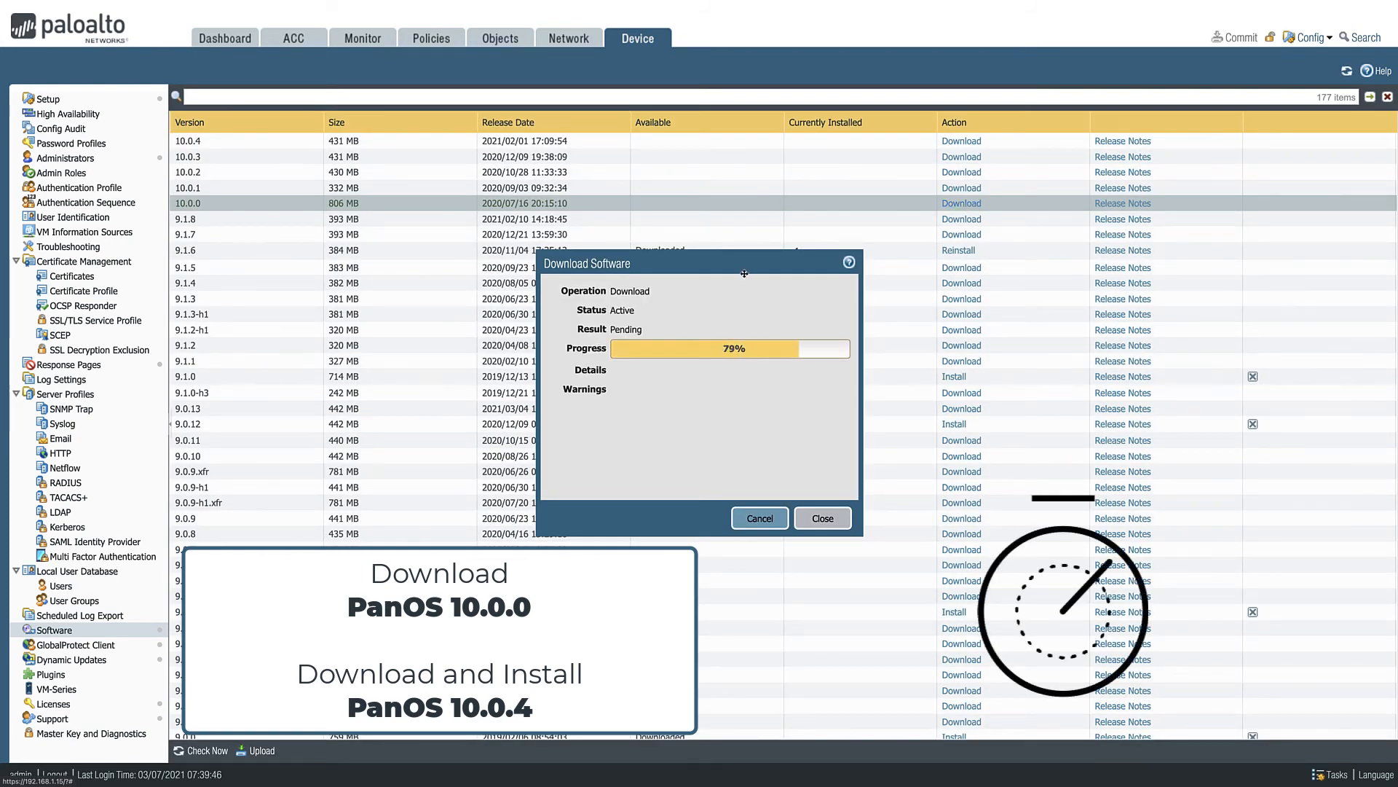
- Close the finished 10.0.0 download report and download PAN-OS 10.0.4
left_click(822, 519)
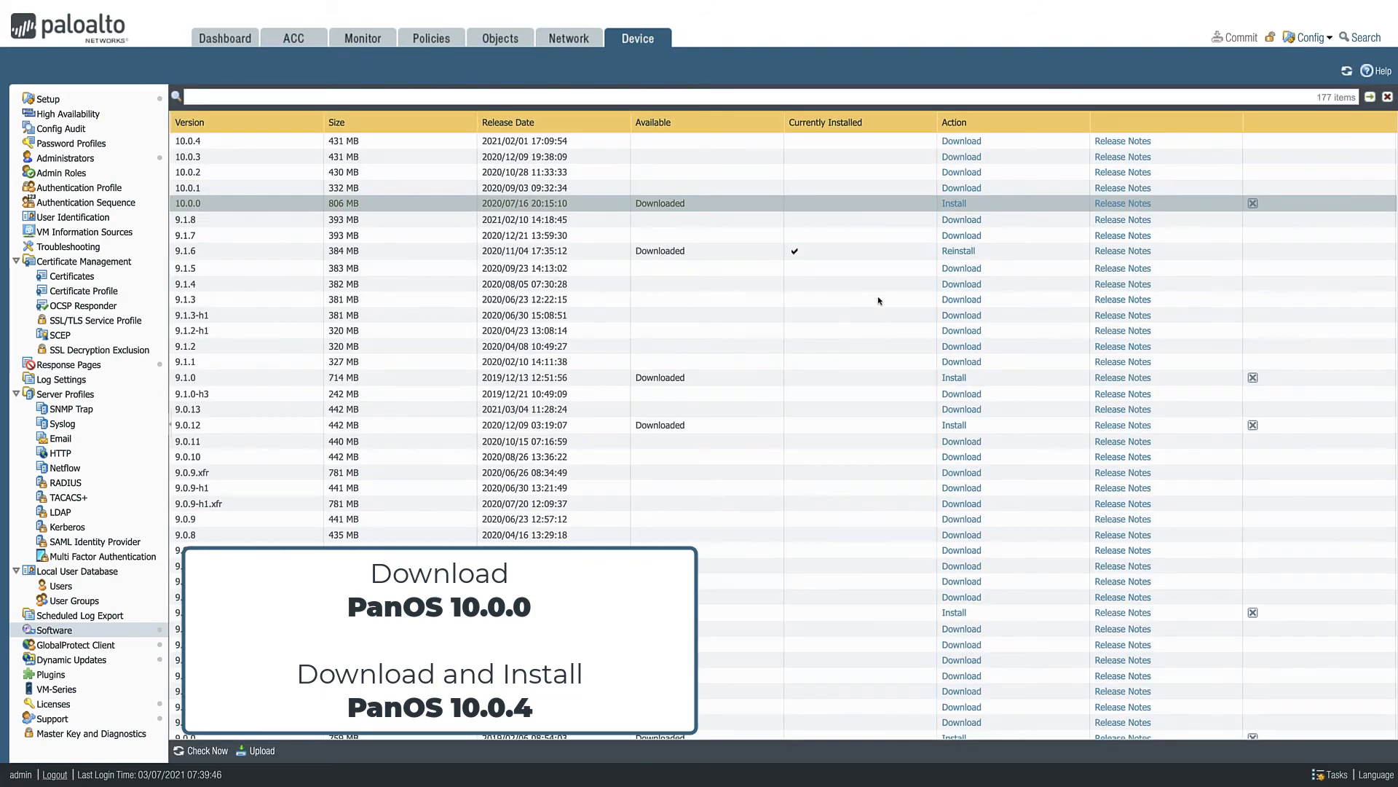
left_click(958, 143)
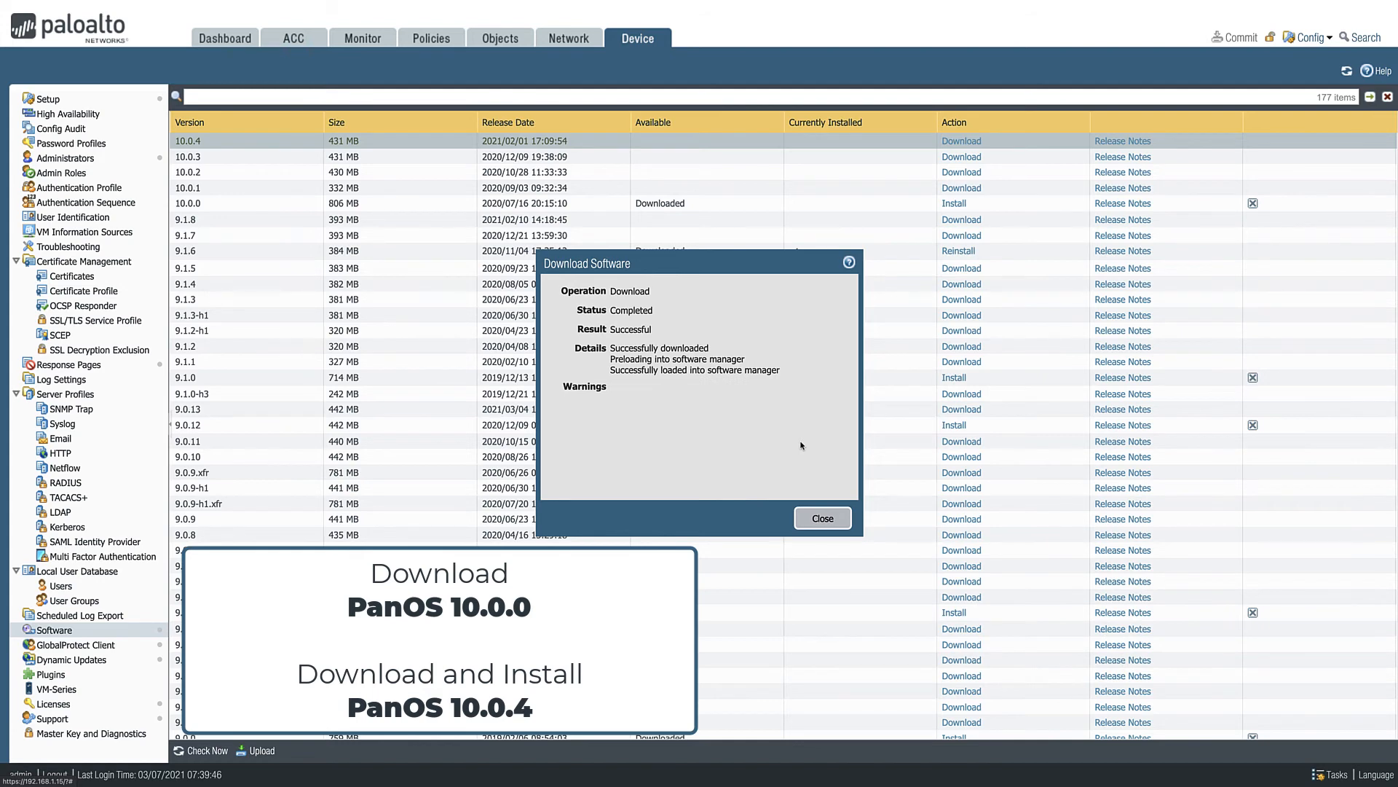
left_click(823, 518)
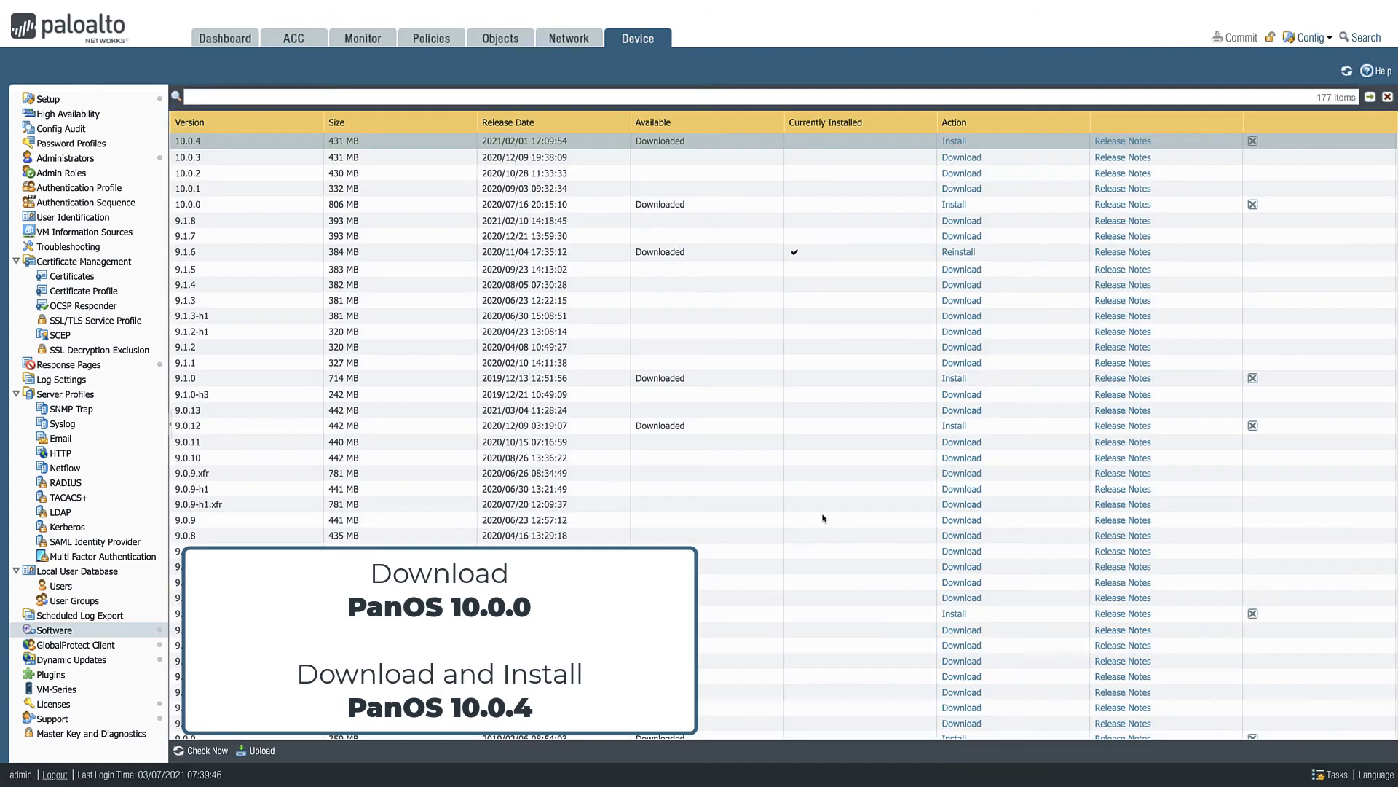
- Install PAN-OS 10.0.4, accept the feature release warning, and reboot the firewall
left_click(953, 142)
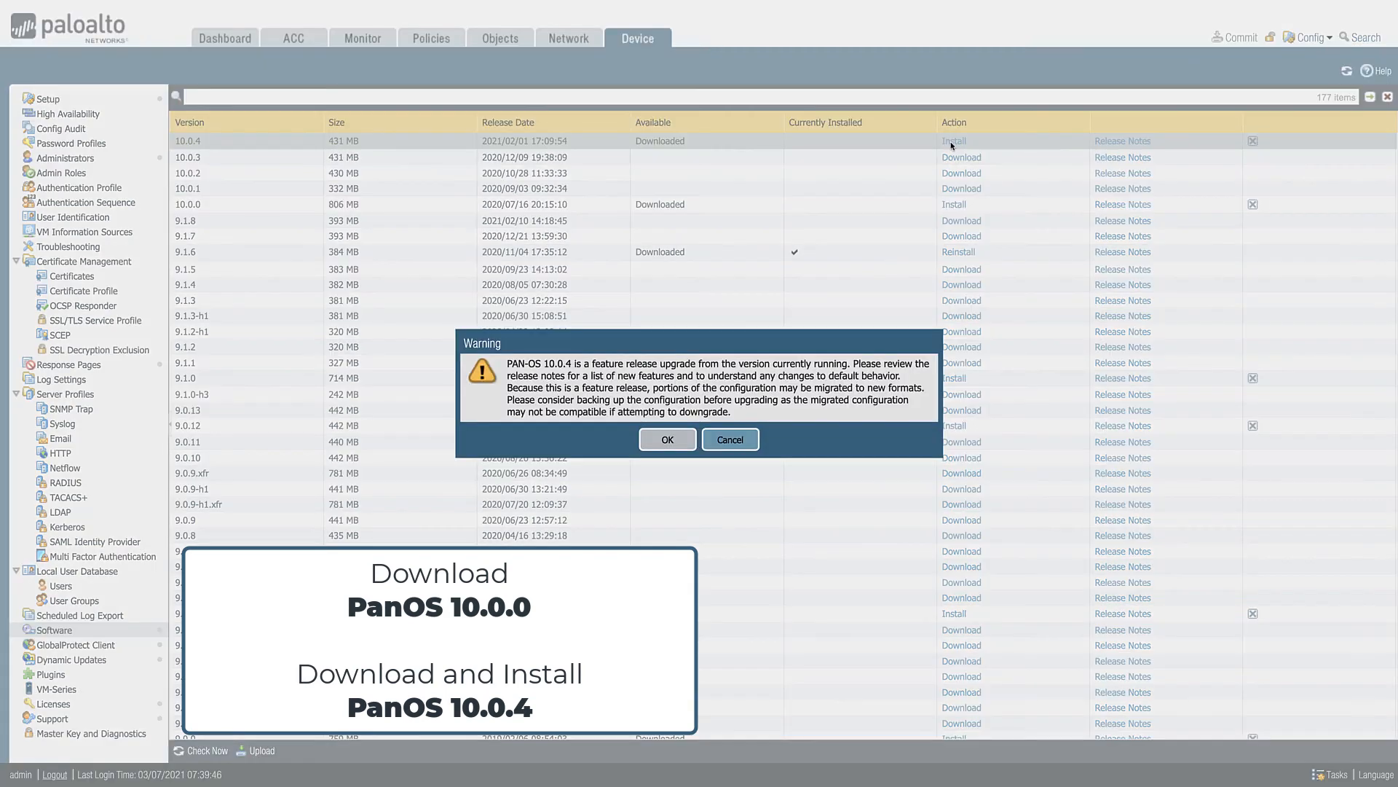
left_click(667, 440)
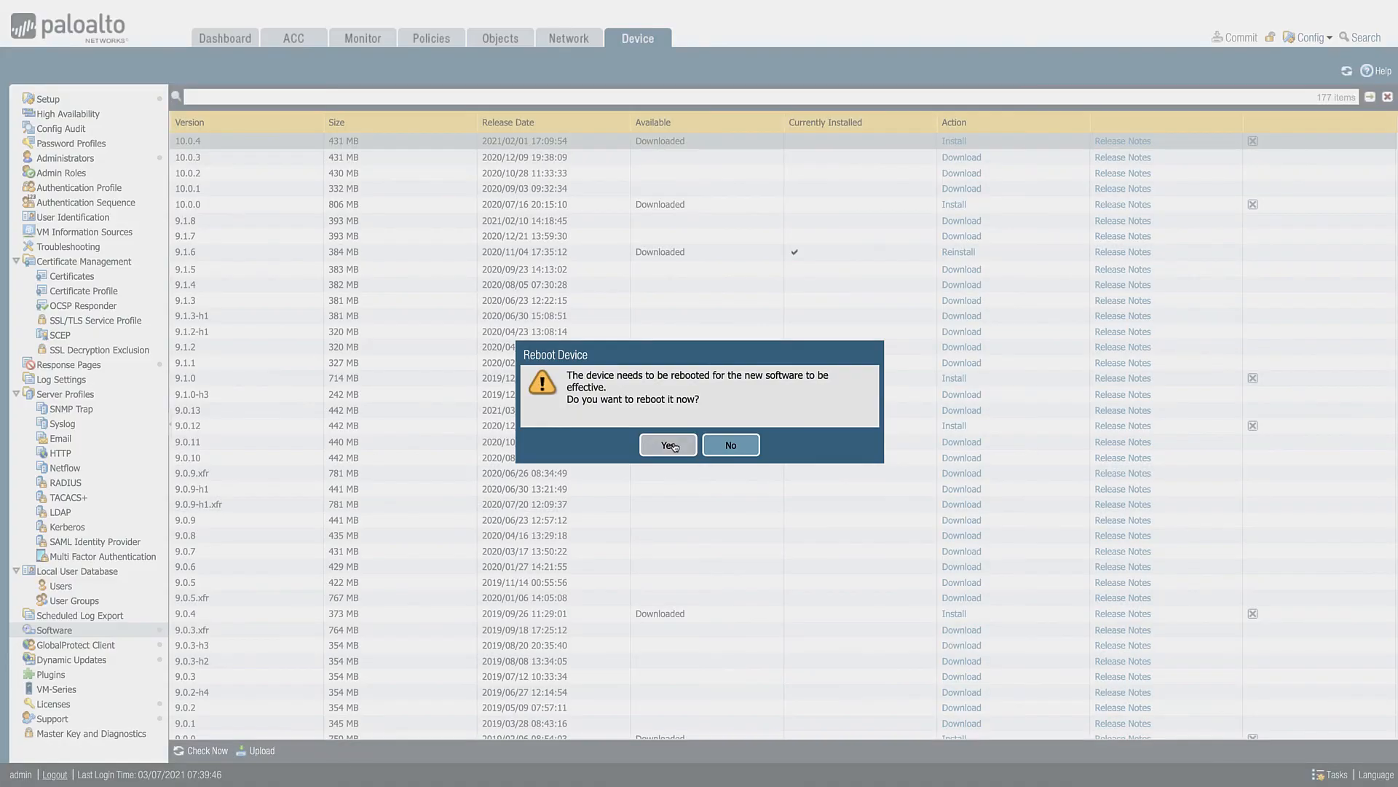
left_click(668, 445)
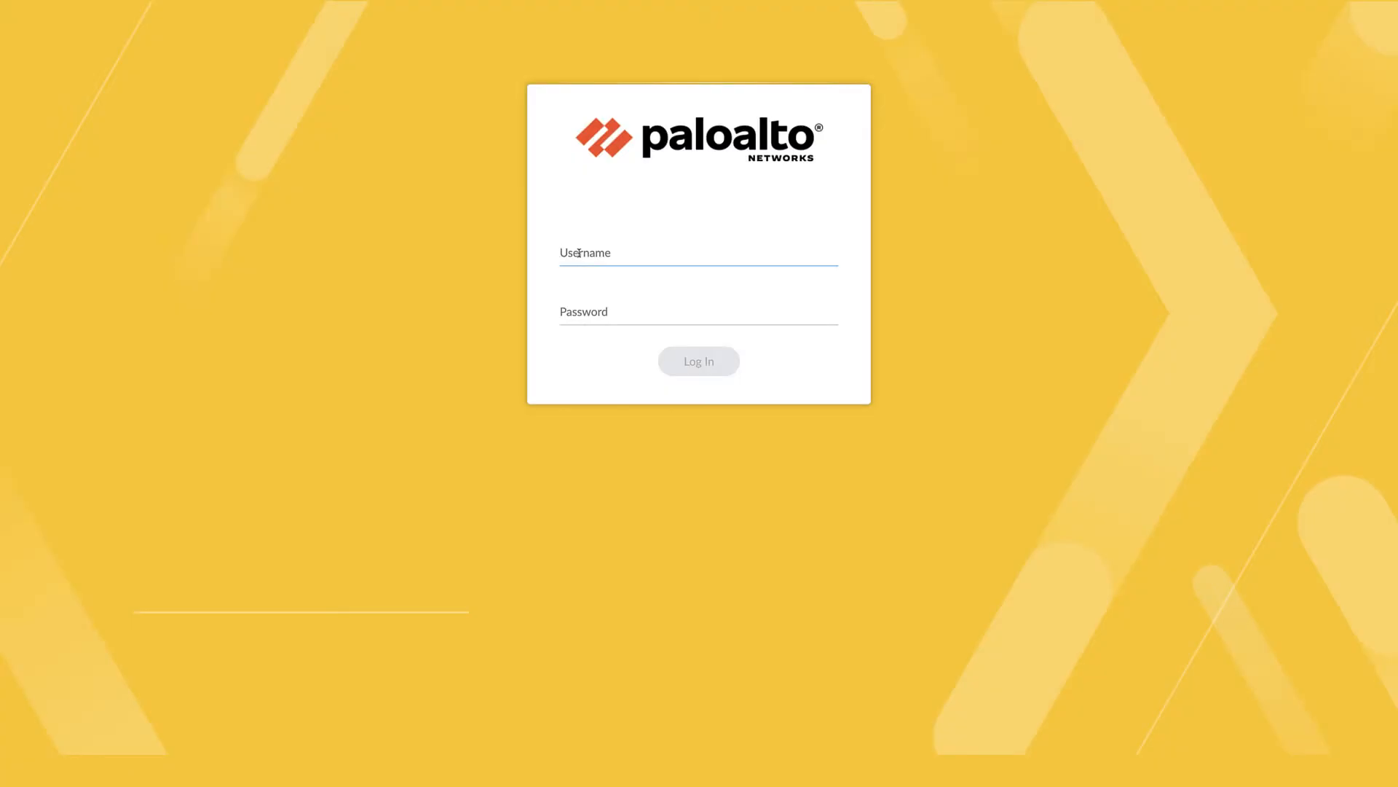
- Log in to the rebooted firewall as admin with the account password
type("admin")
key("Tab")
type("•")
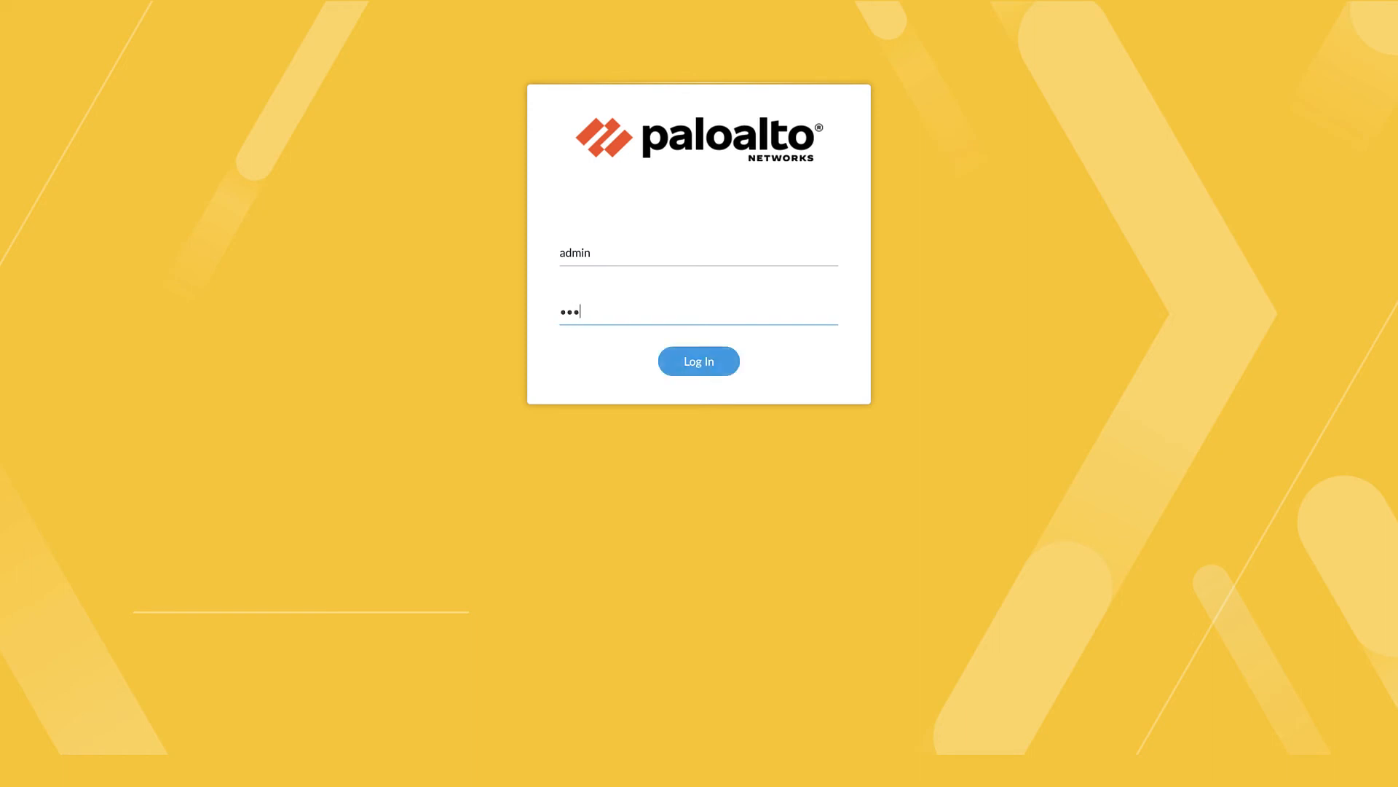
type("•••••••••••••")
key("Return")
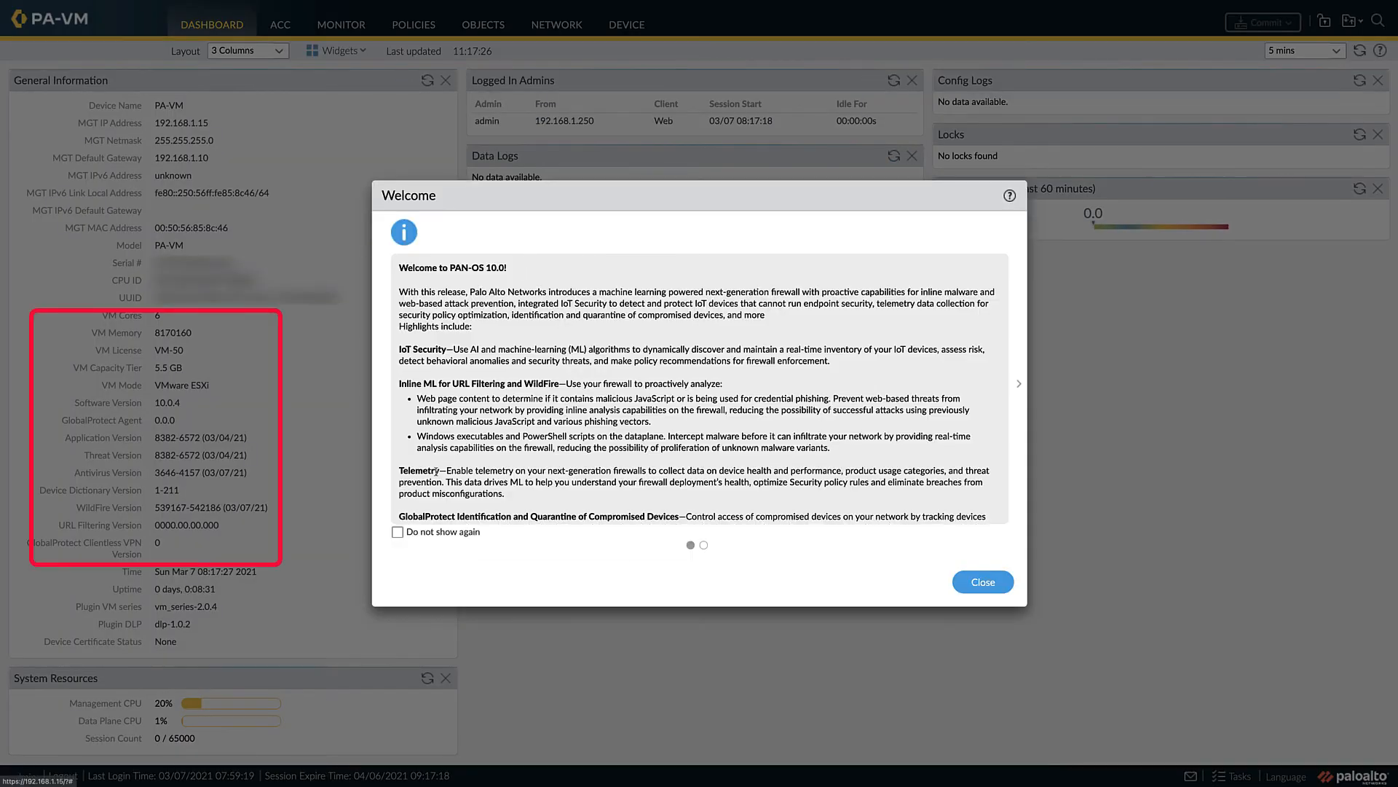
- Dismiss the PAN-OS 10.0 welcome and telemetry messages so they do not show again
left_click(403, 530)
left_click(1017, 384)
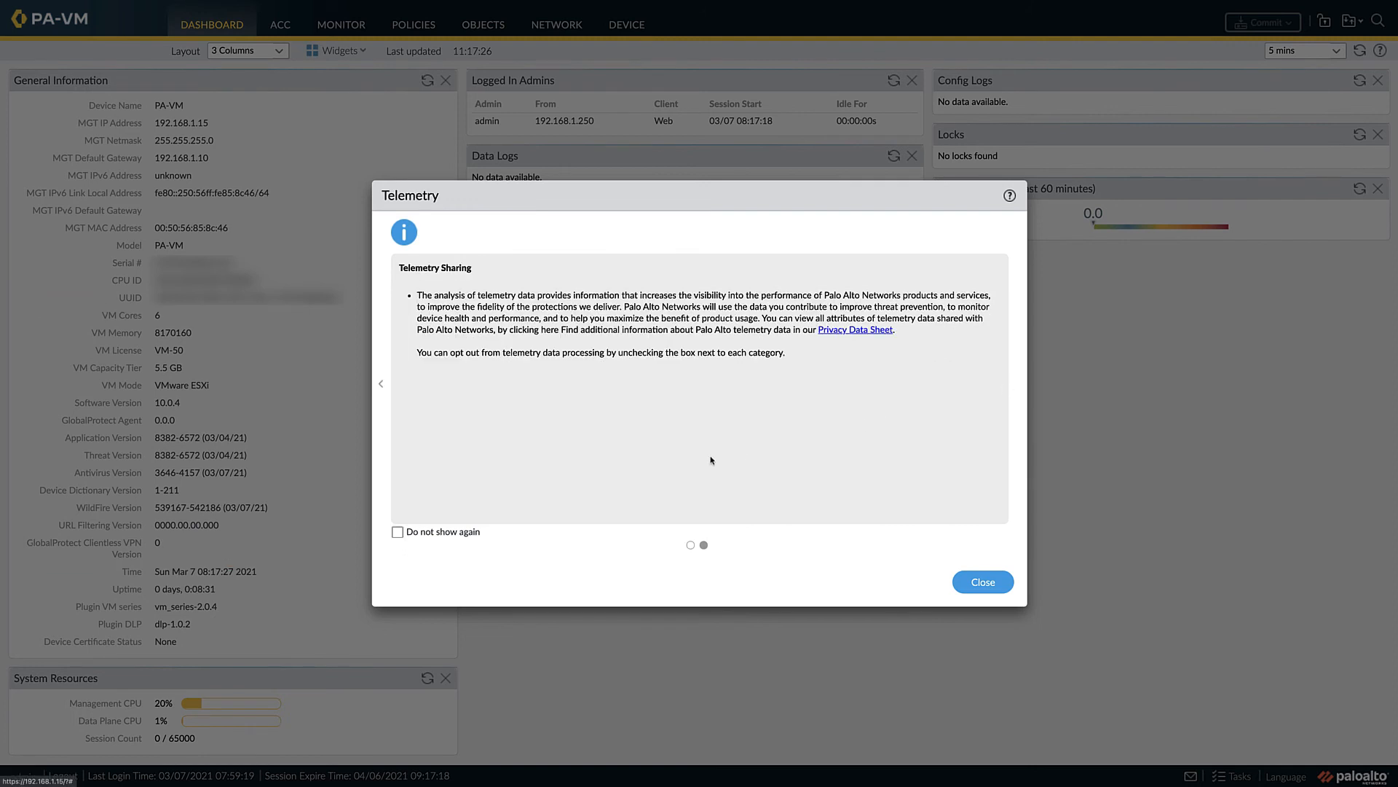
left_click(398, 532)
left_click(976, 586)
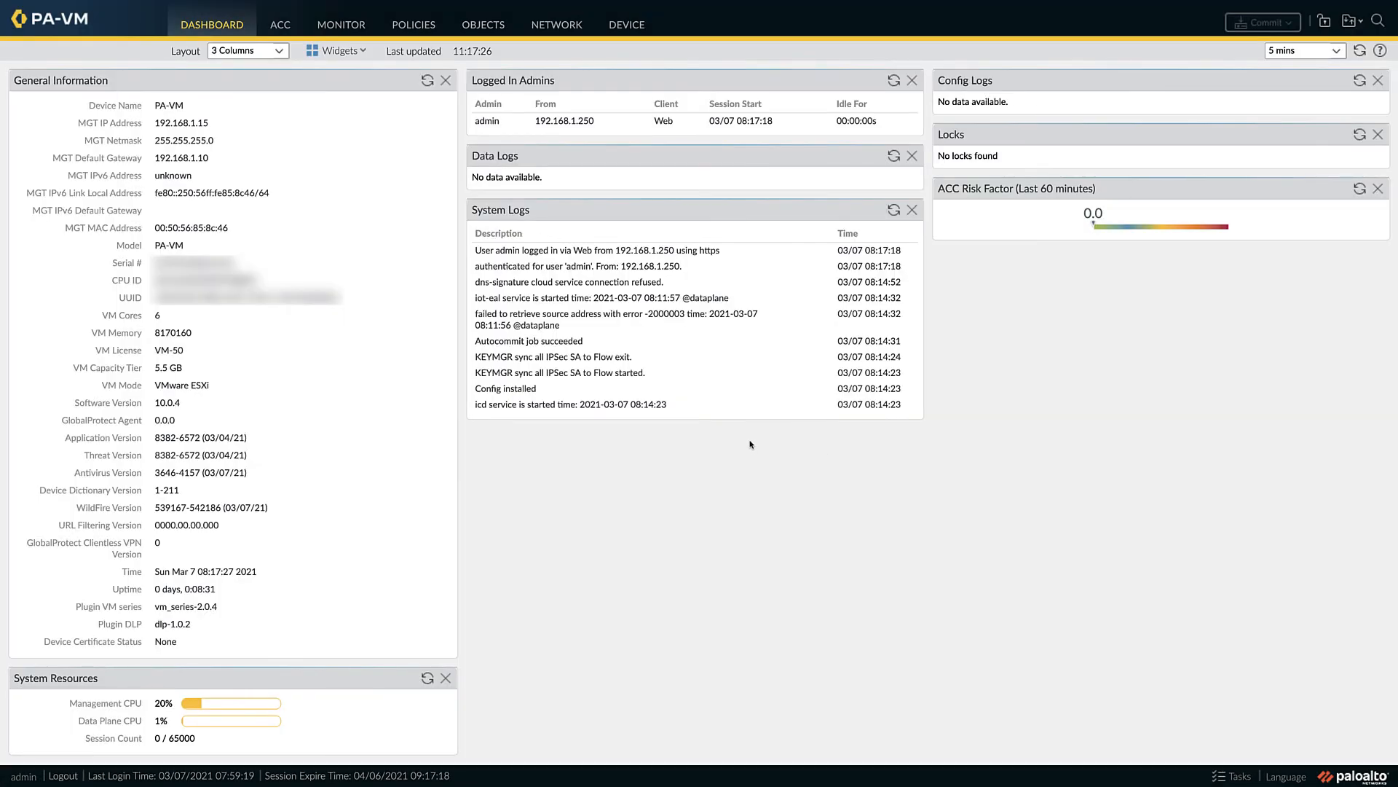
- Delete the downloaded PAN-OS 9.1.6 and 9.1.0 images from the device's software list
left_click(627, 27)
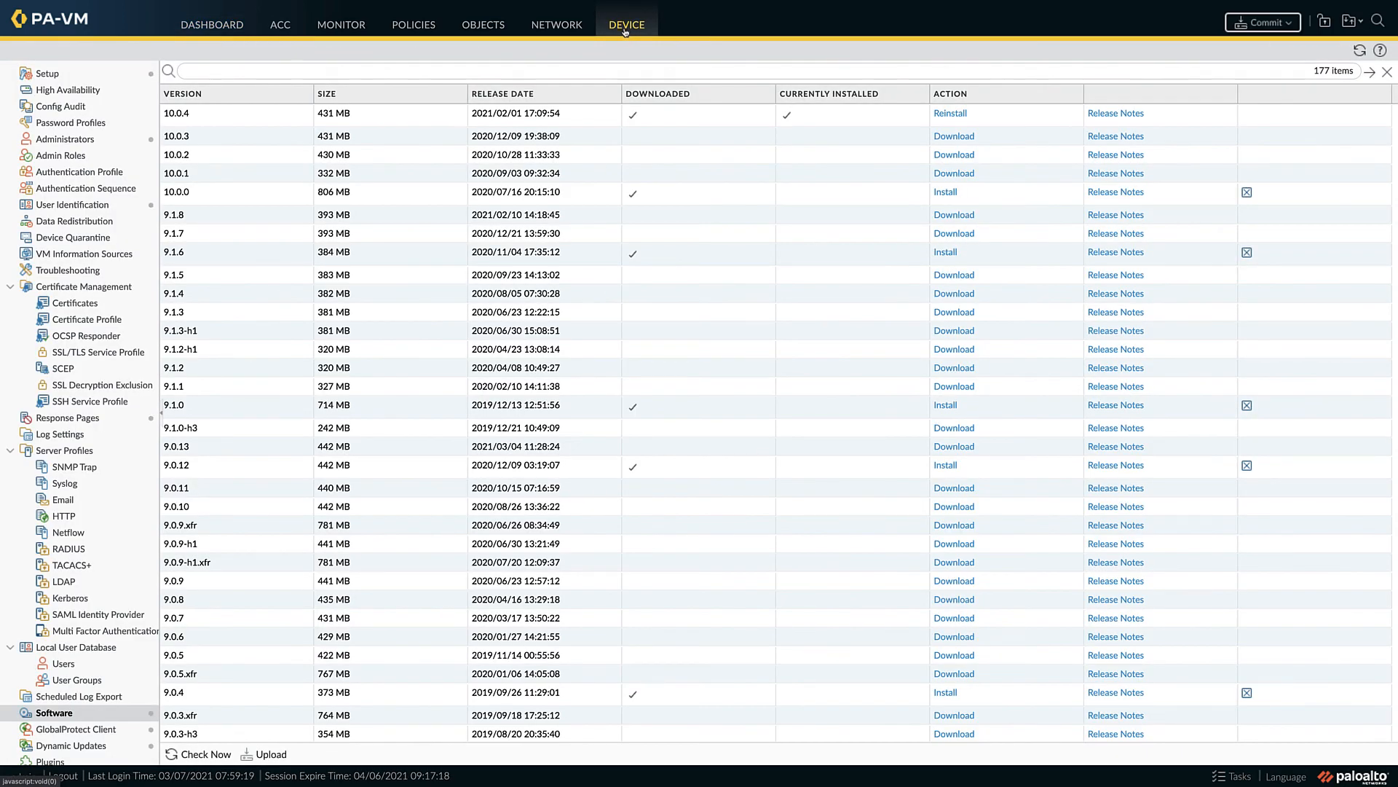
left_click(1247, 252)
left_click(669, 430)
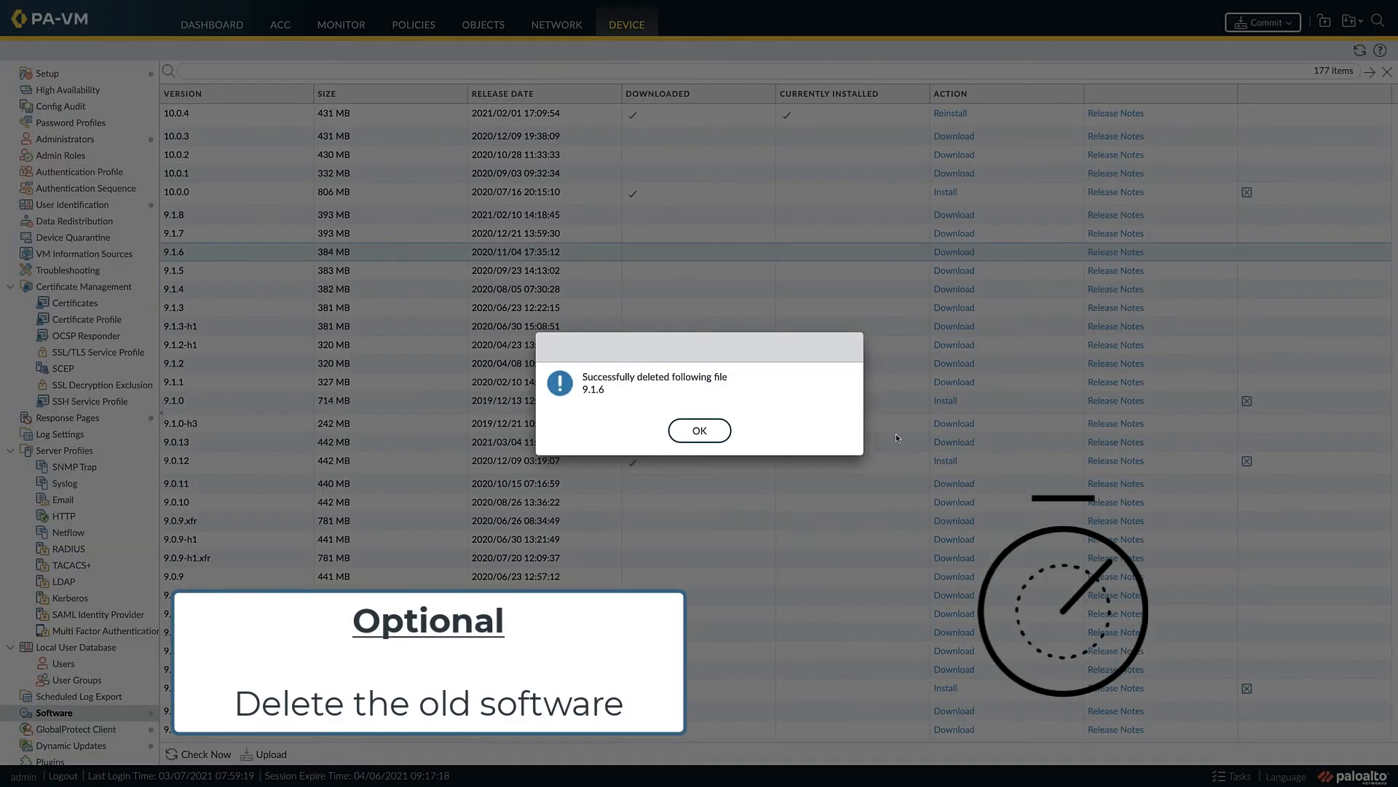
left_click(717, 435)
left_click(1246, 402)
left_click(667, 430)
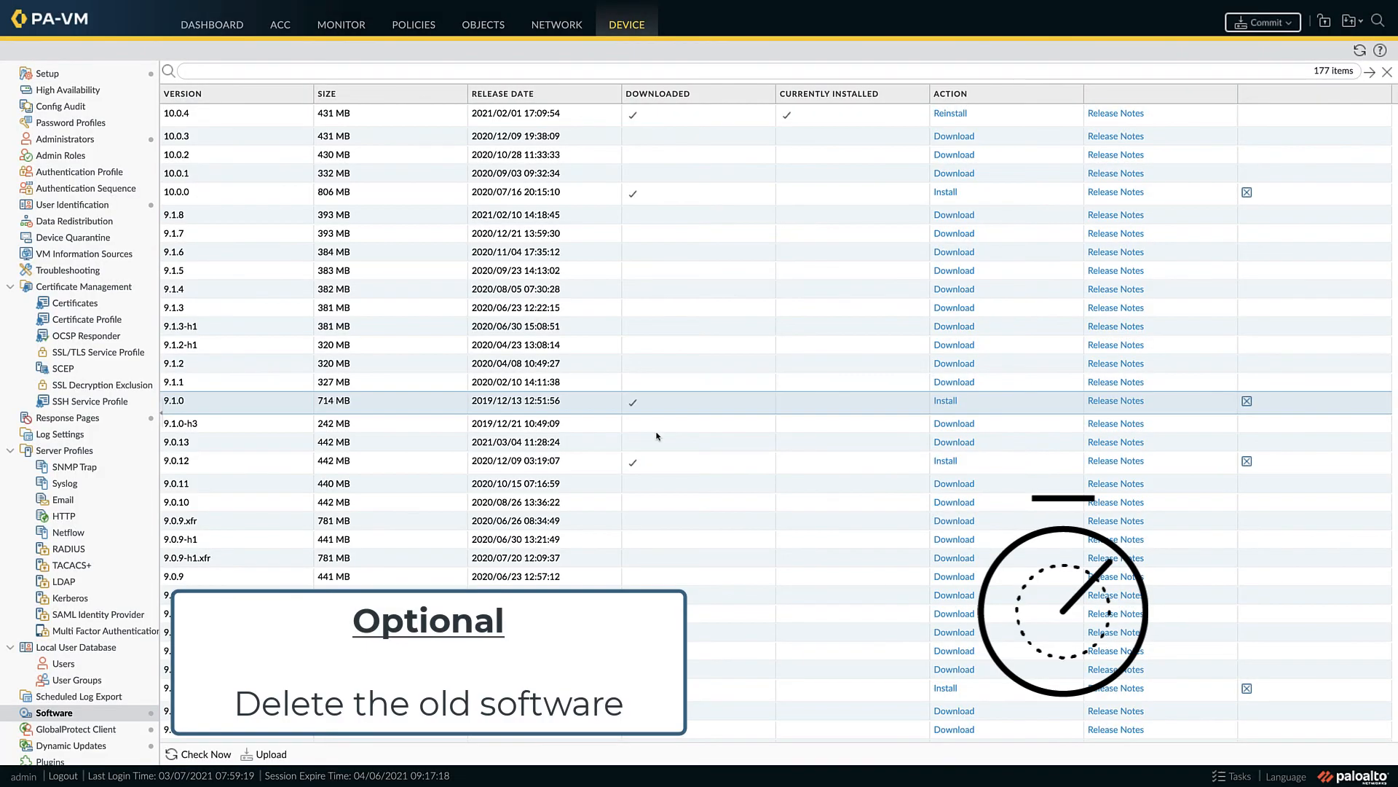
left_click(691, 436)
- Delete the downloaded PAN-OS 9.0.12 and 9.0.4 images from the software list
left_click(1247, 456)
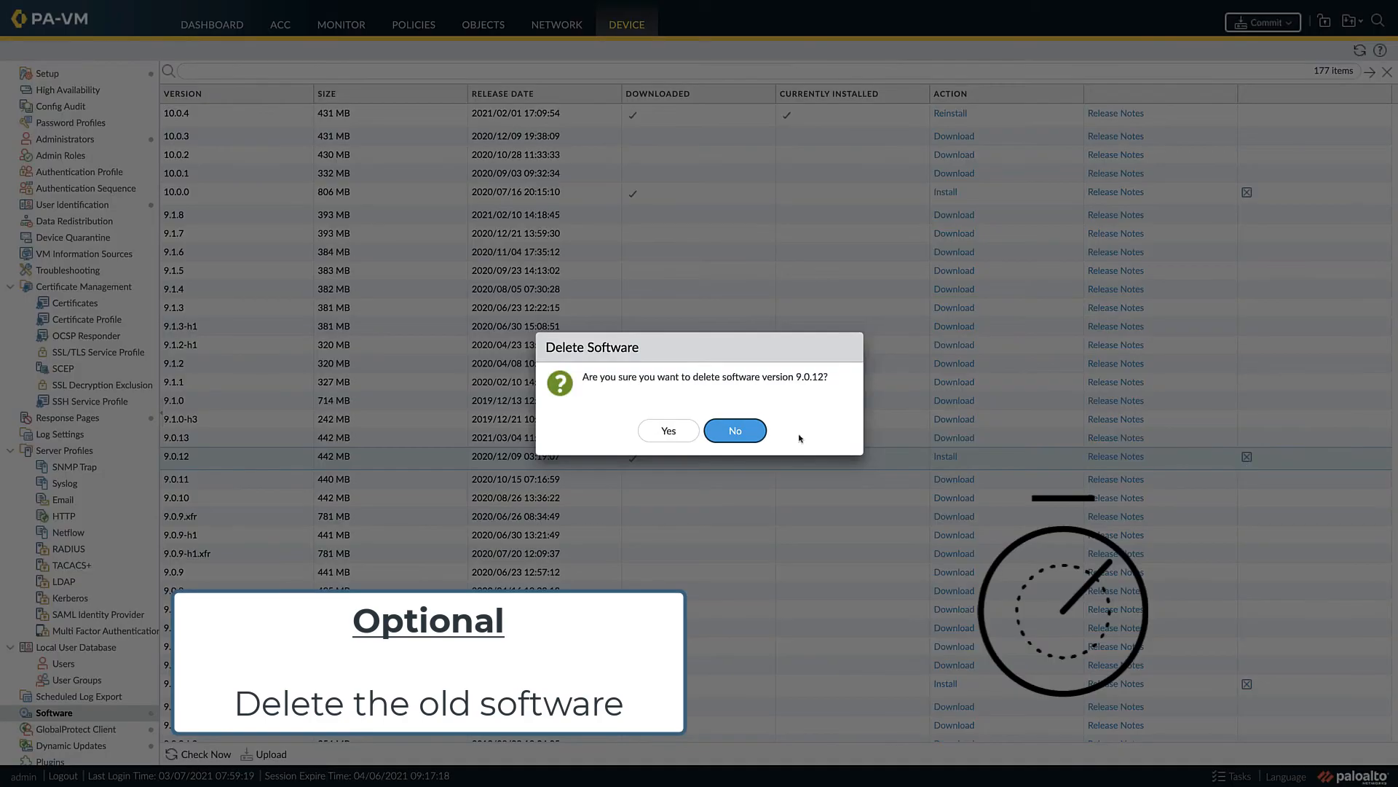
left_click(666, 430)
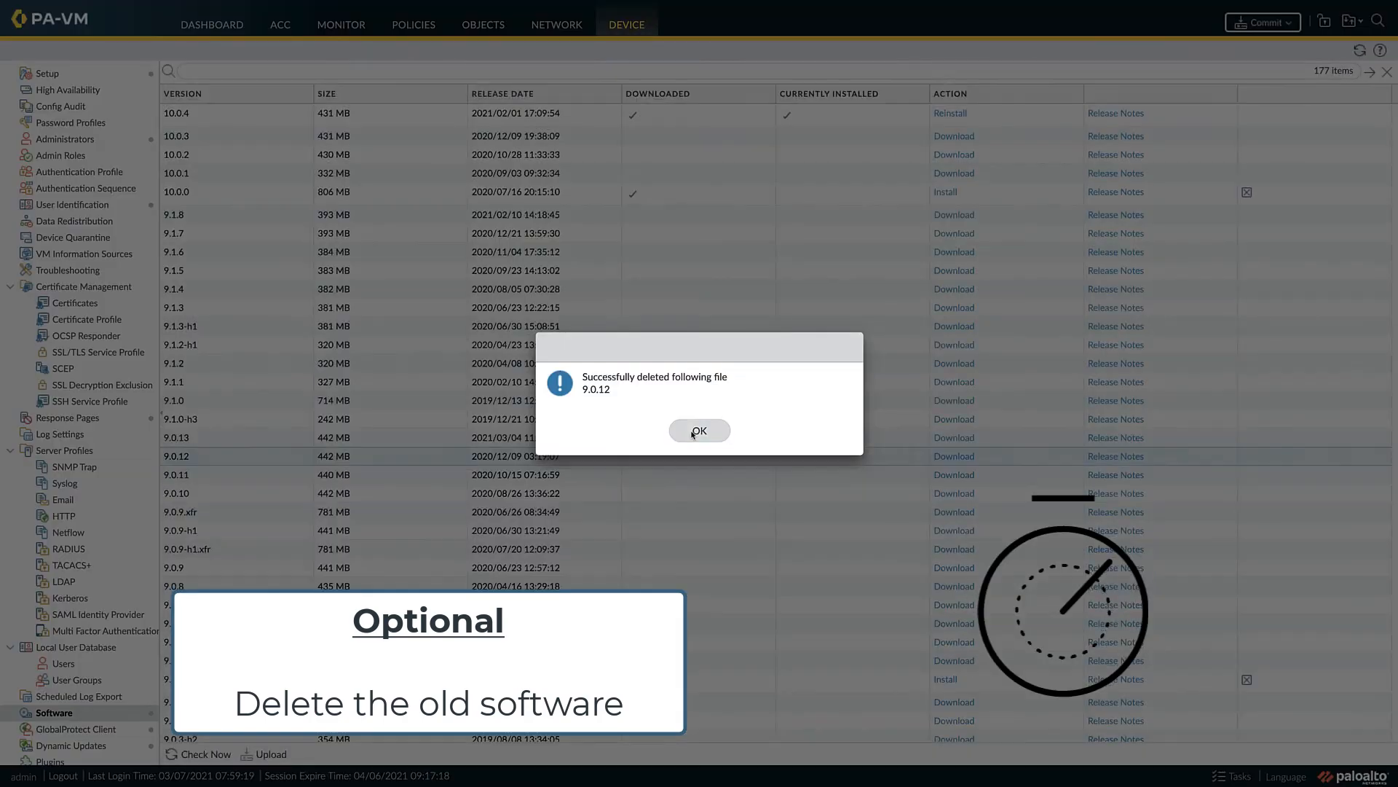
left_click(699, 431)
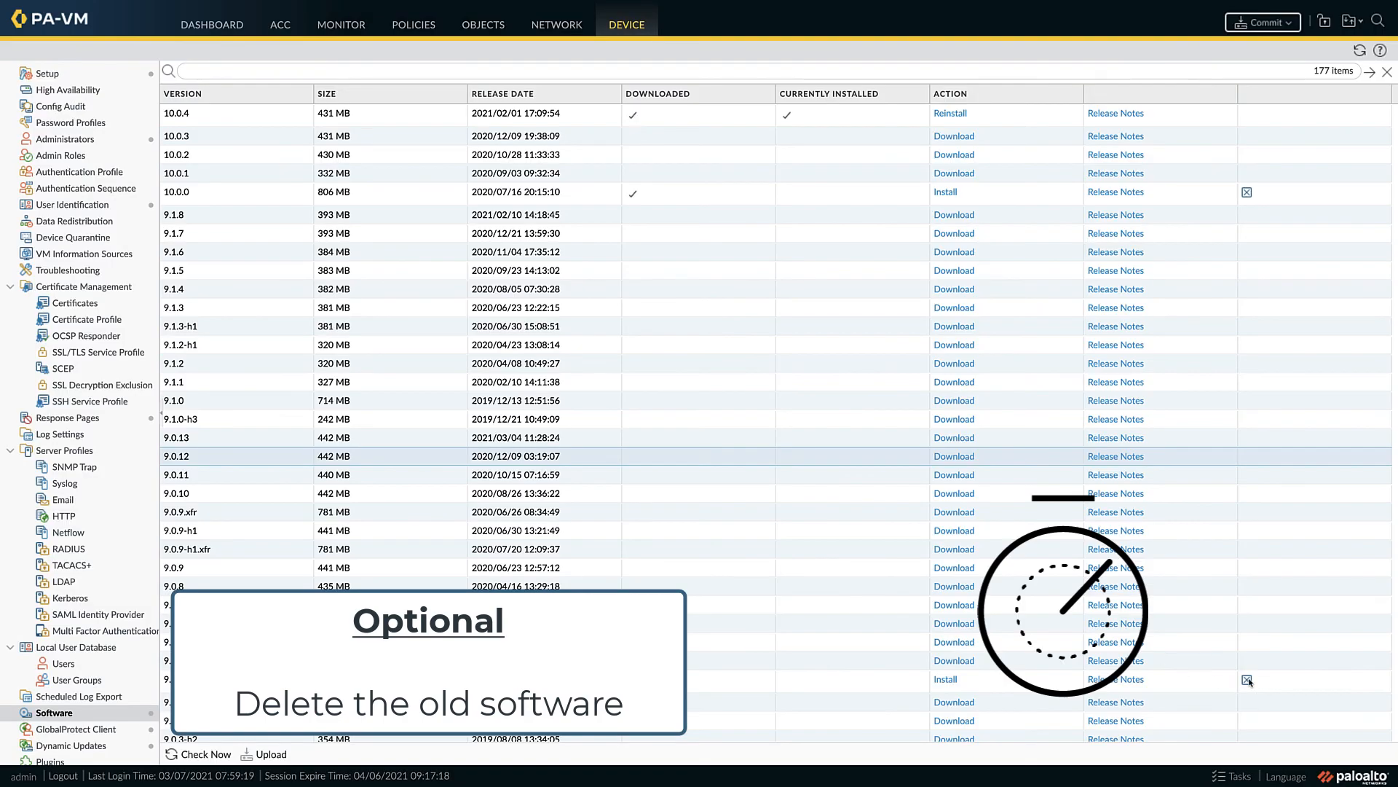
left_click(1247, 679)
left_click(661, 428)
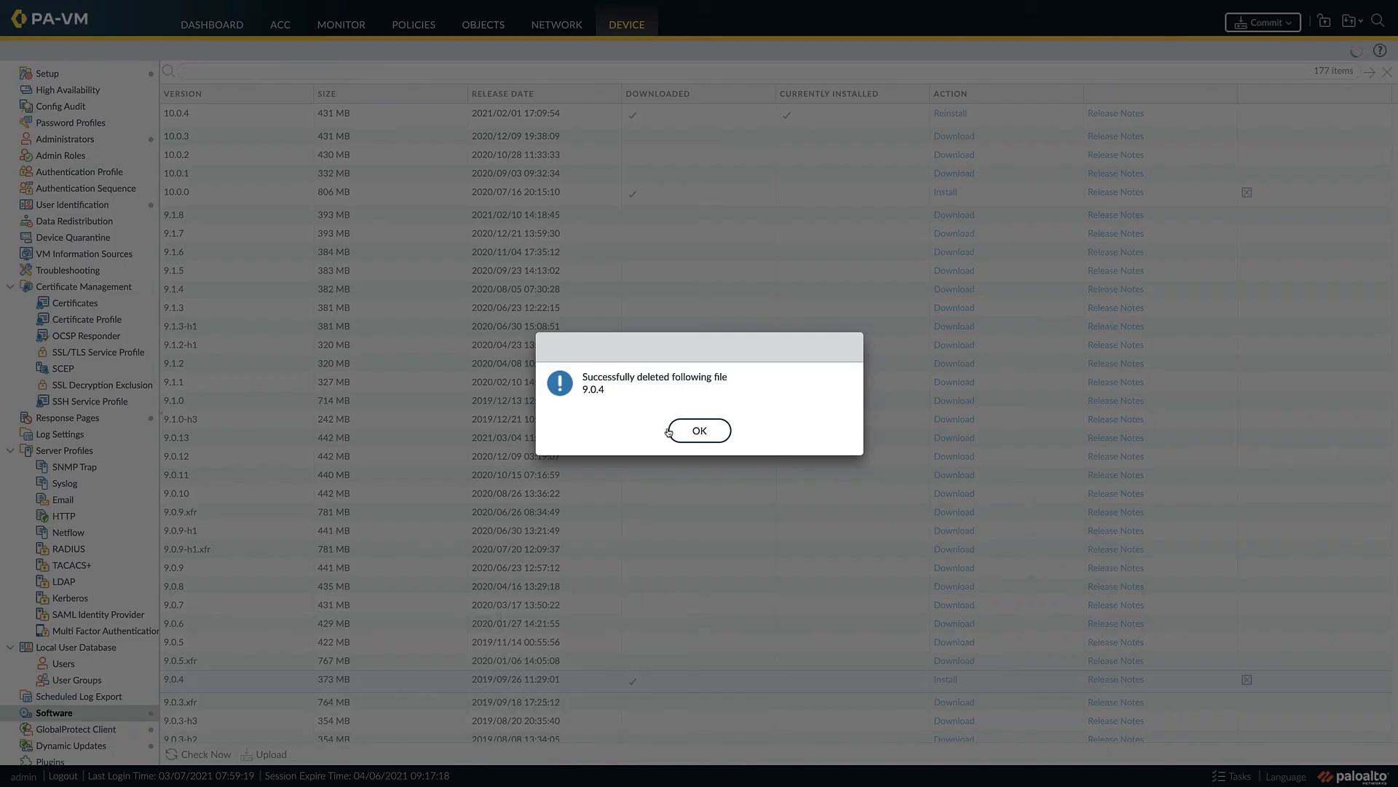
left_click(689, 436)
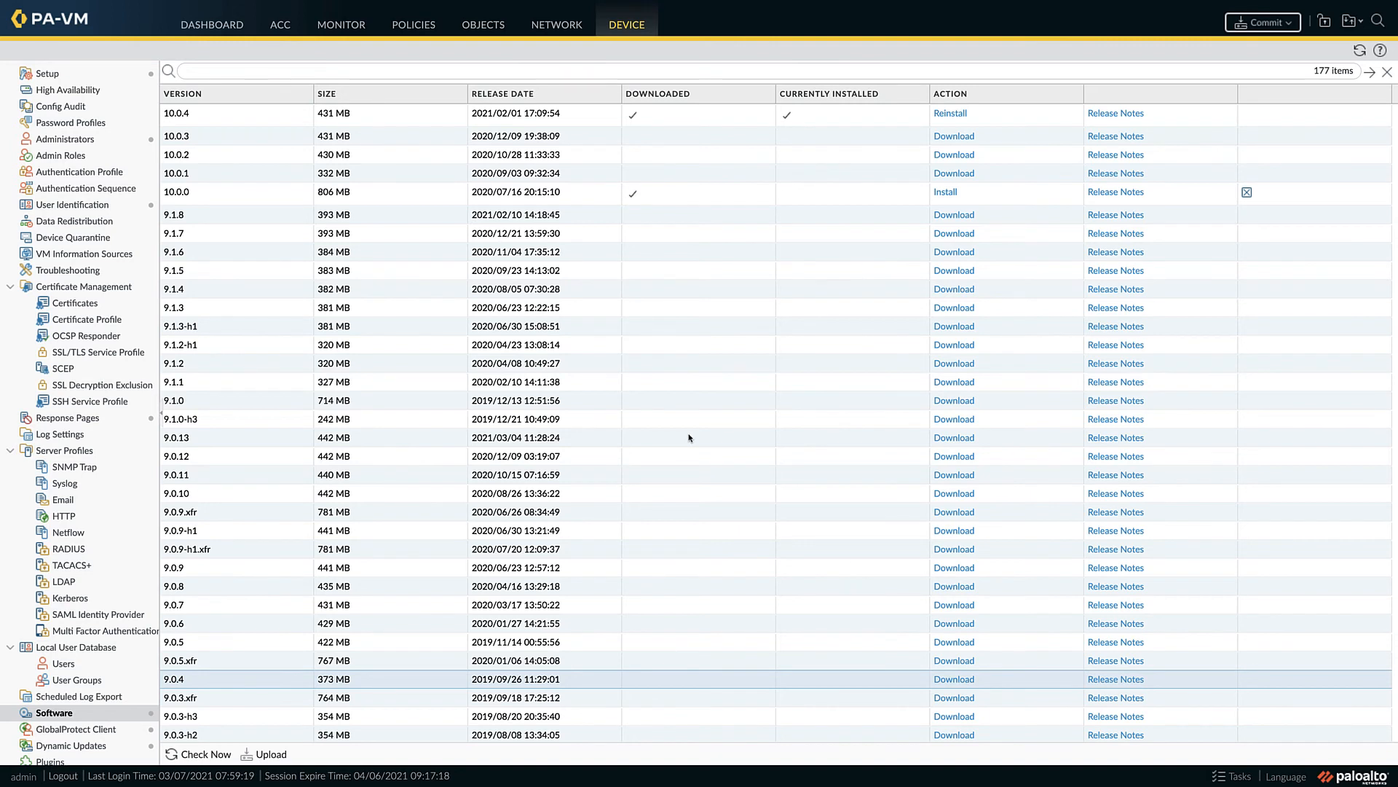
- Schedule the Antivirus dynamic updates to recur daily at 03:00 with the download-and-install action
scroll(123, 658, "down", 3)
left_click(123, 658)
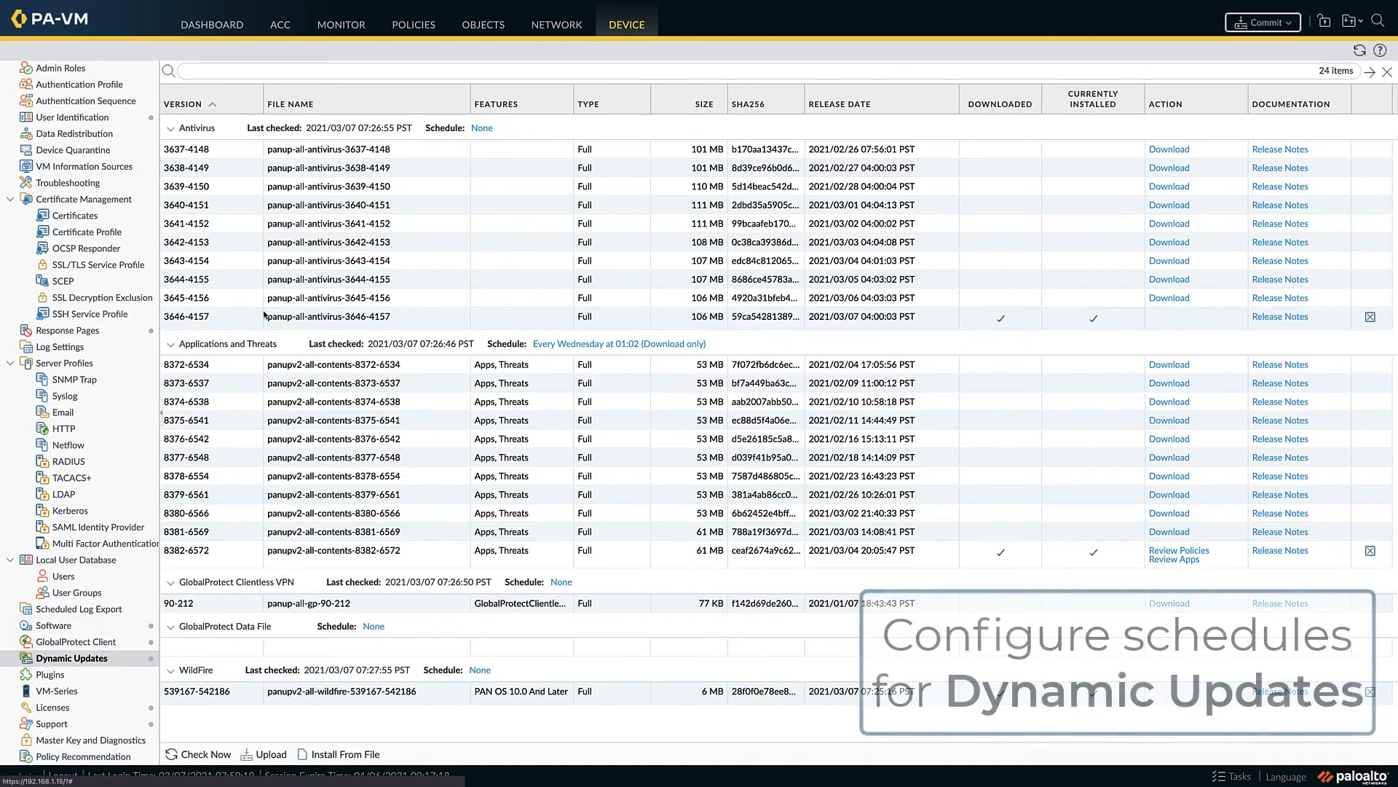
left_click(482, 129)
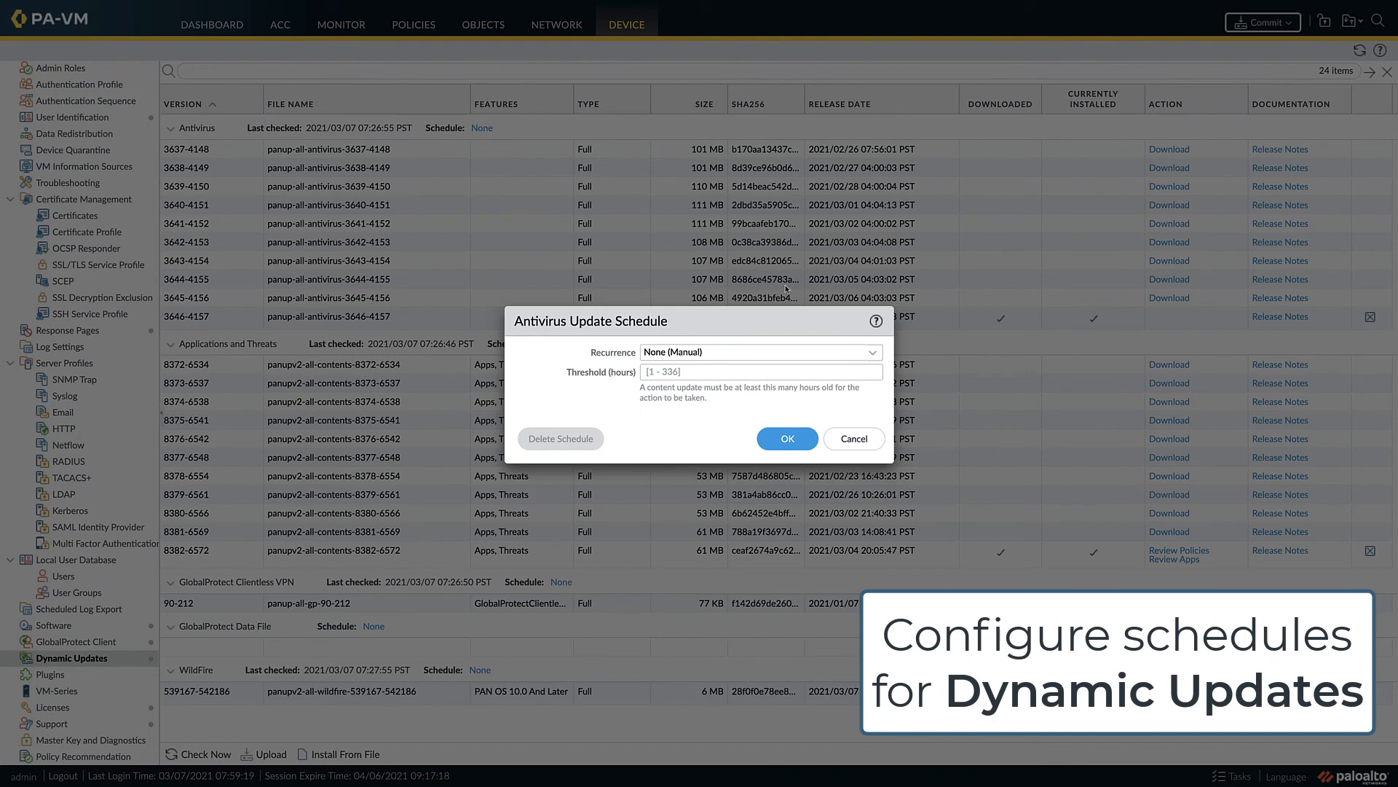
left_click(873, 354)
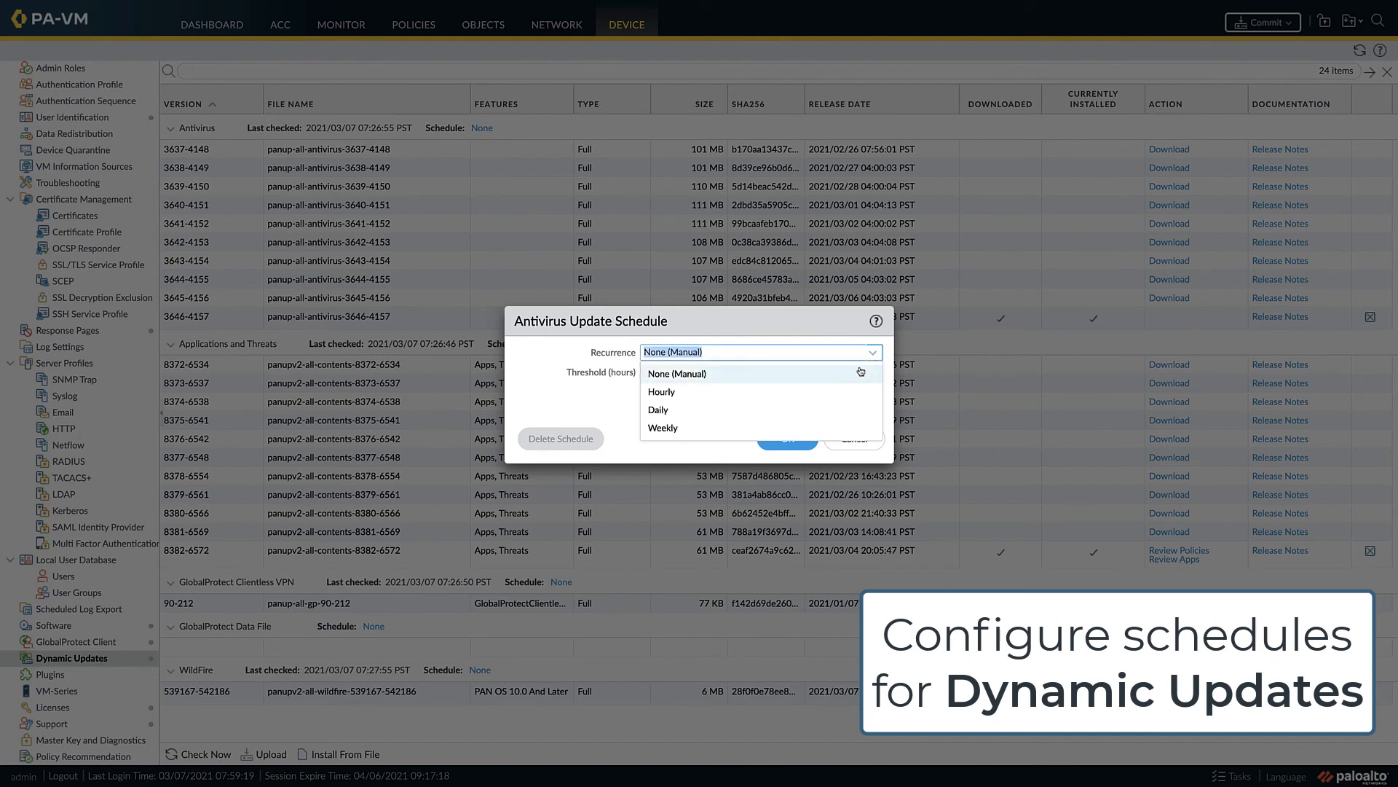
left_click(834, 409)
left_click(873, 374)
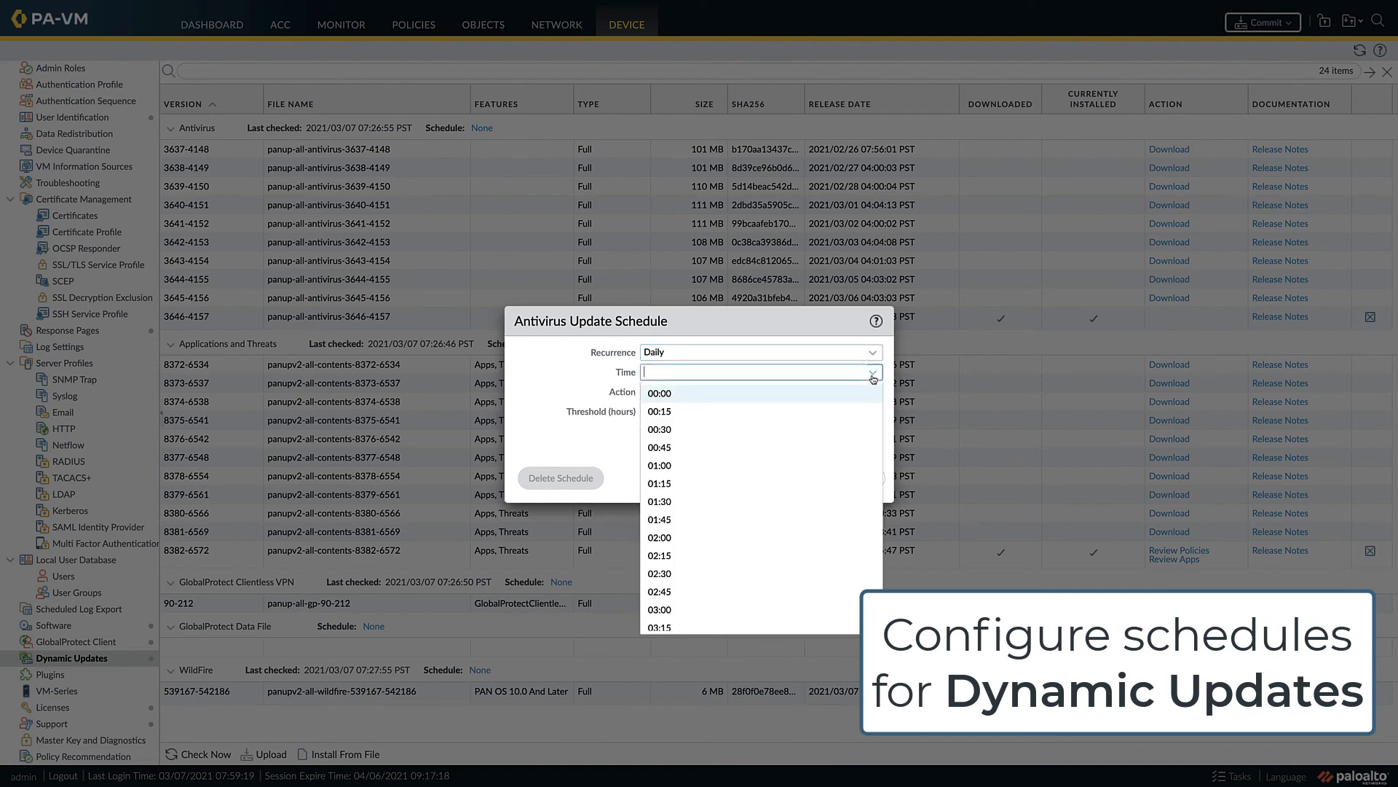
left_click(699, 610)
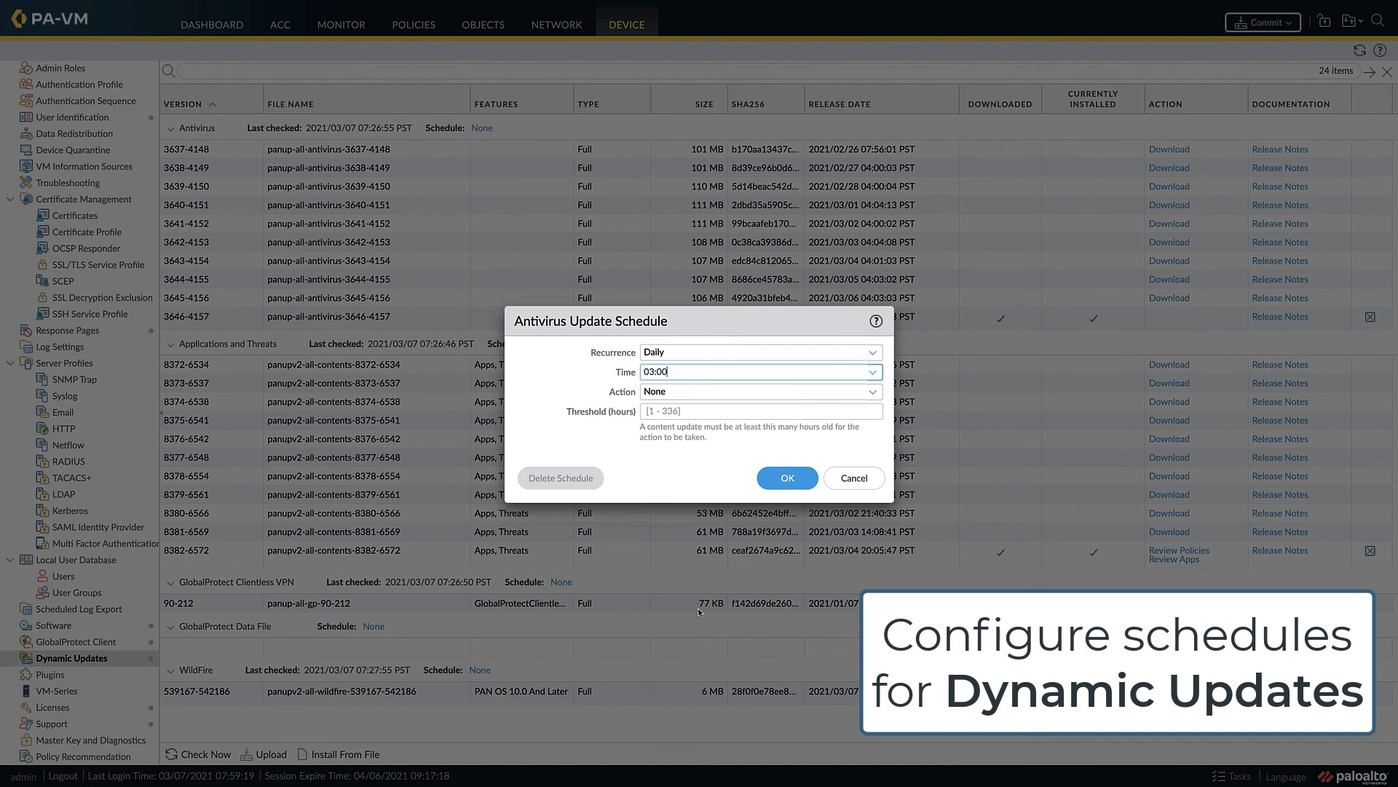
left_click(872, 393)
left_click(771, 457)
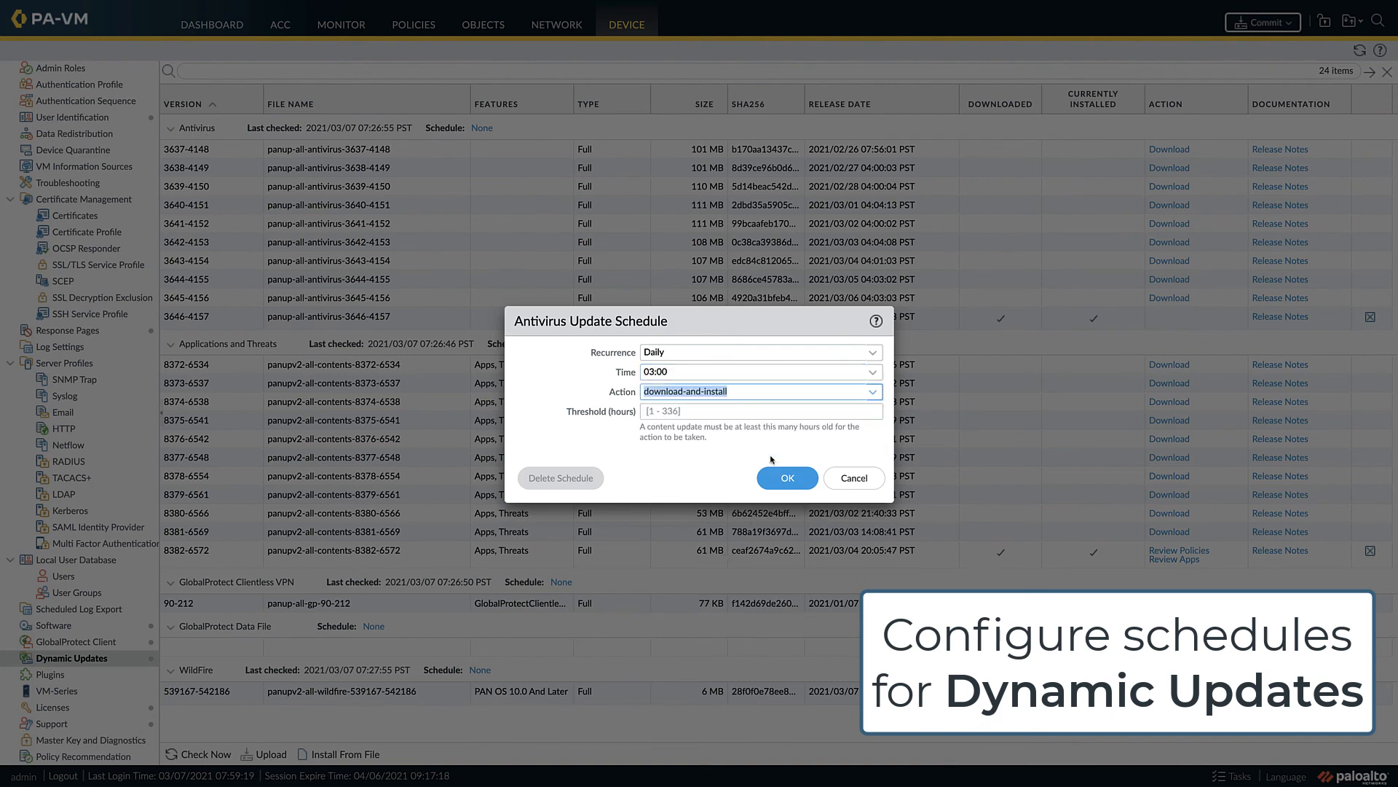
left_click(786, 477)
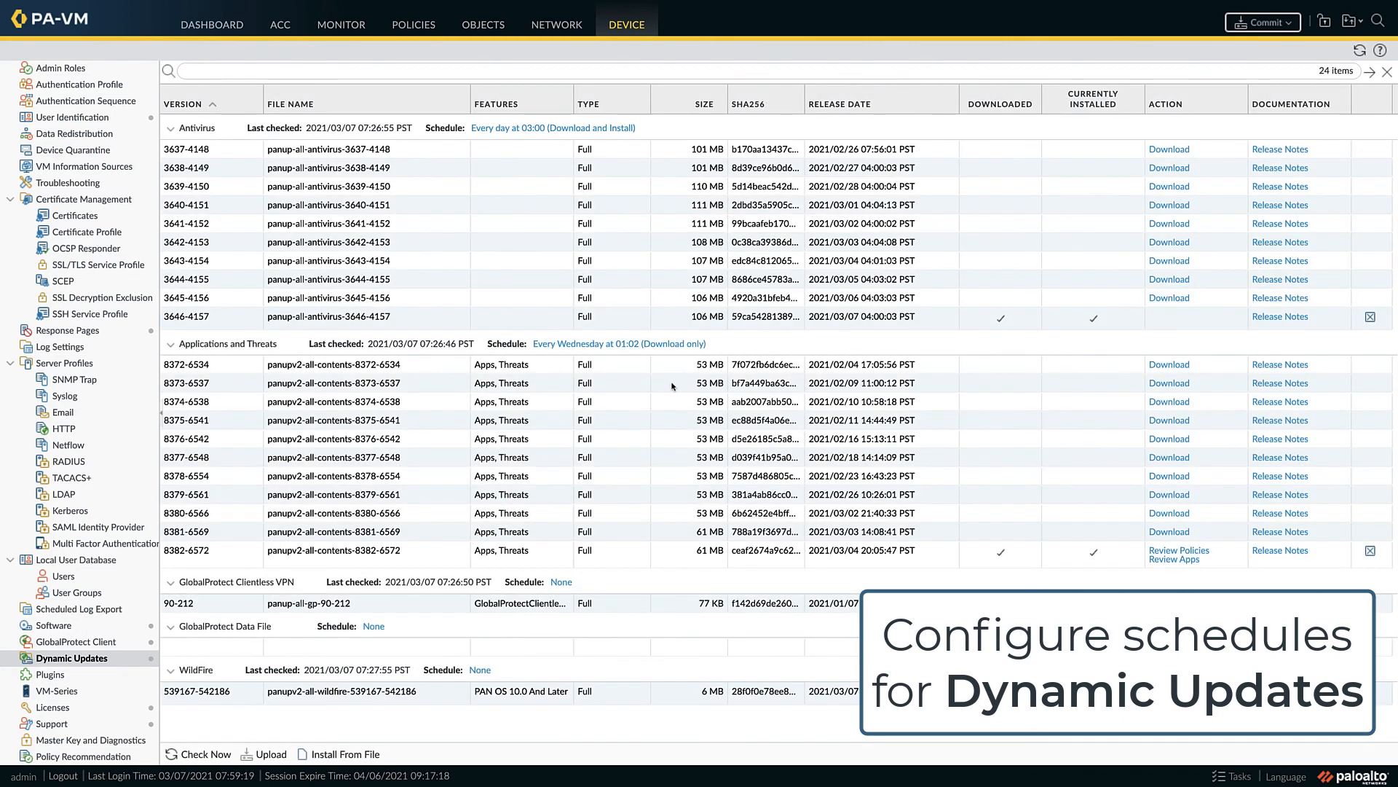
- Change the Applications and Threats update schedule to daily at 03:30 with the download-and-install action
left_click(611, 344)
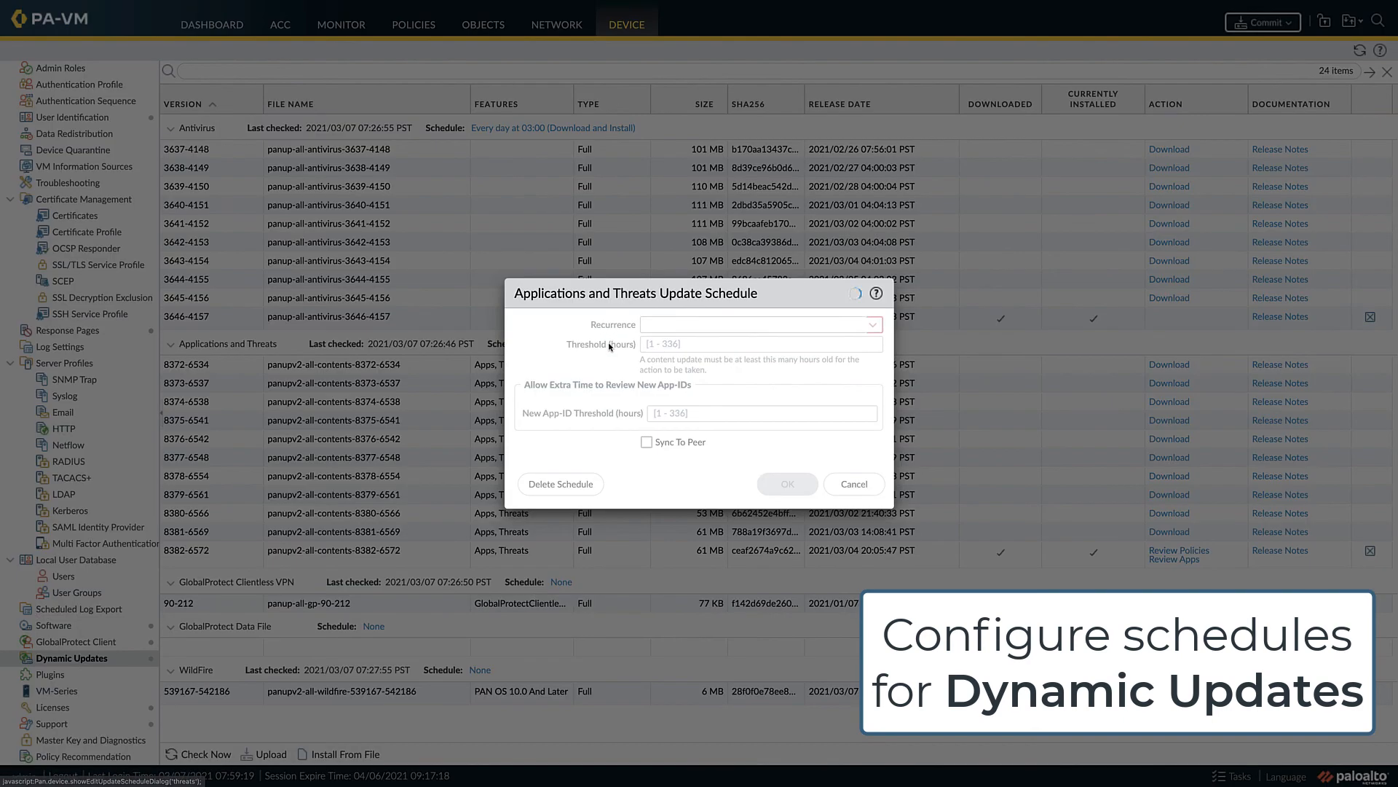
left_click(872, 328)
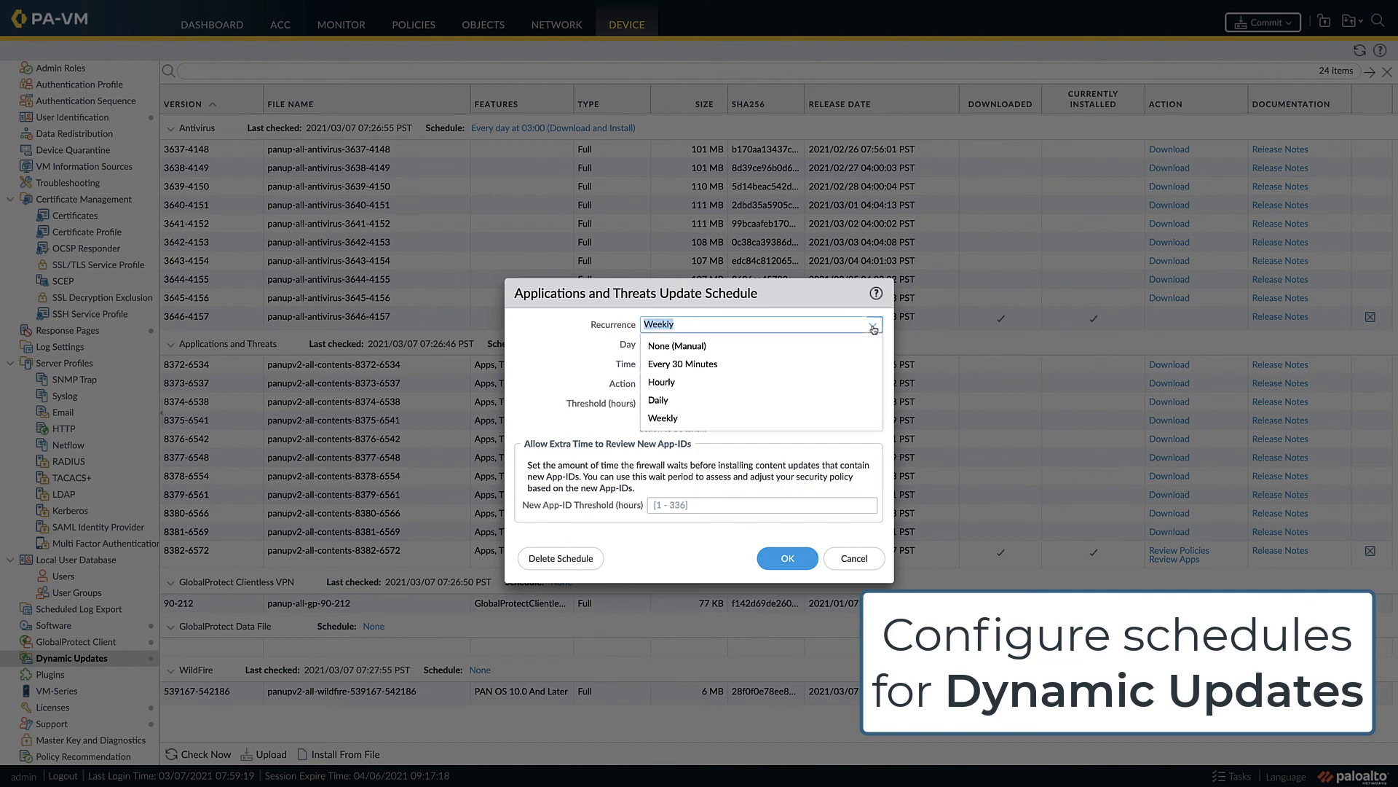
left_click(721, 399)
left_click(871, 348)
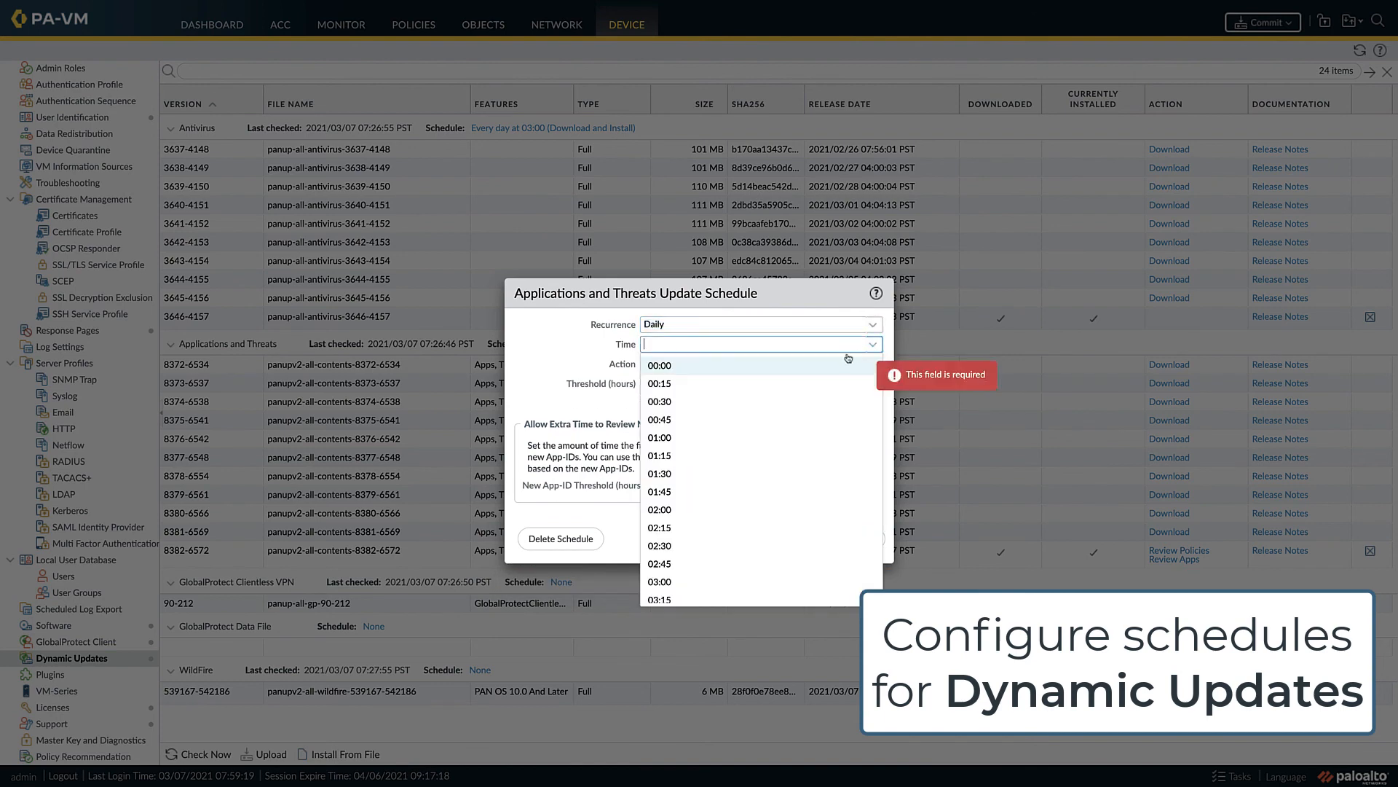
scroll(750, 463, "down", 2)
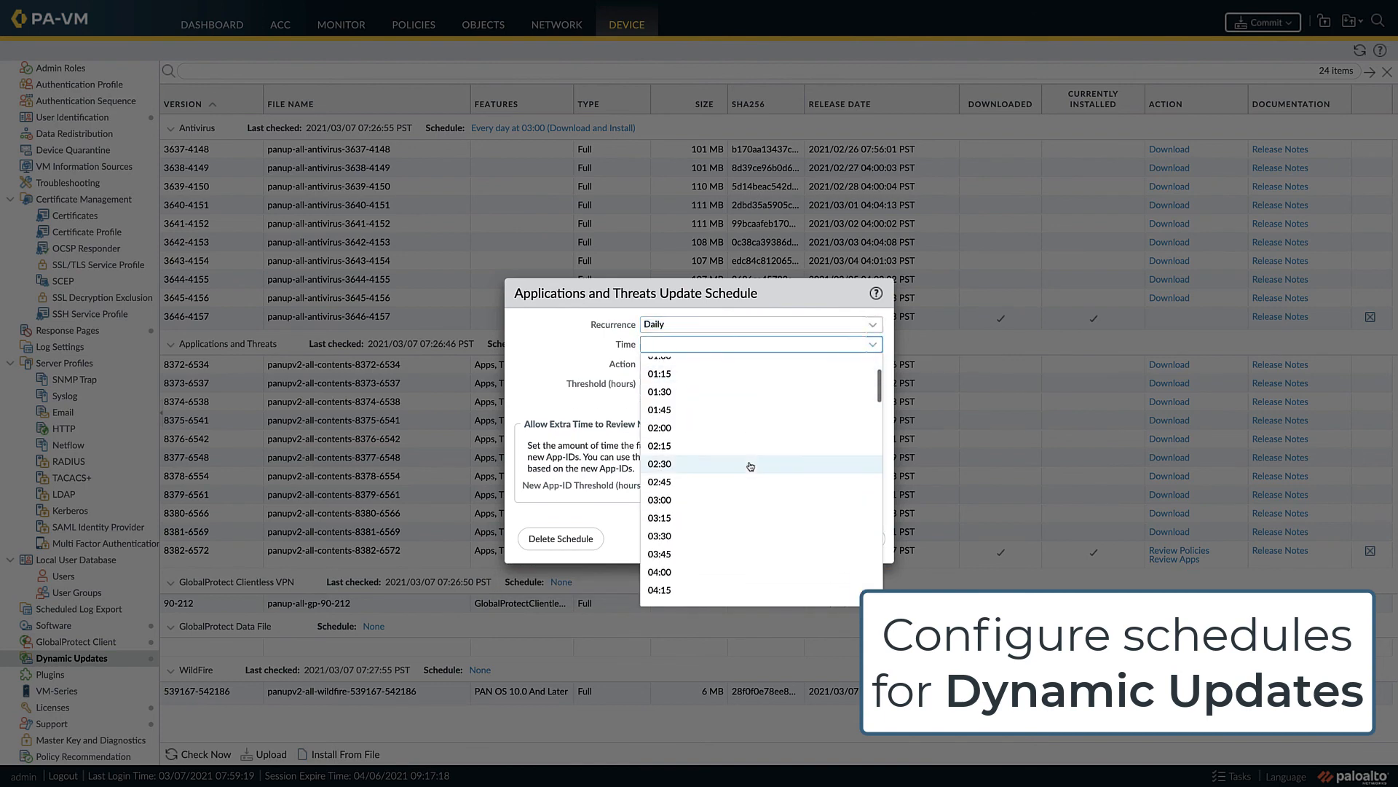
left_click(679, 538)
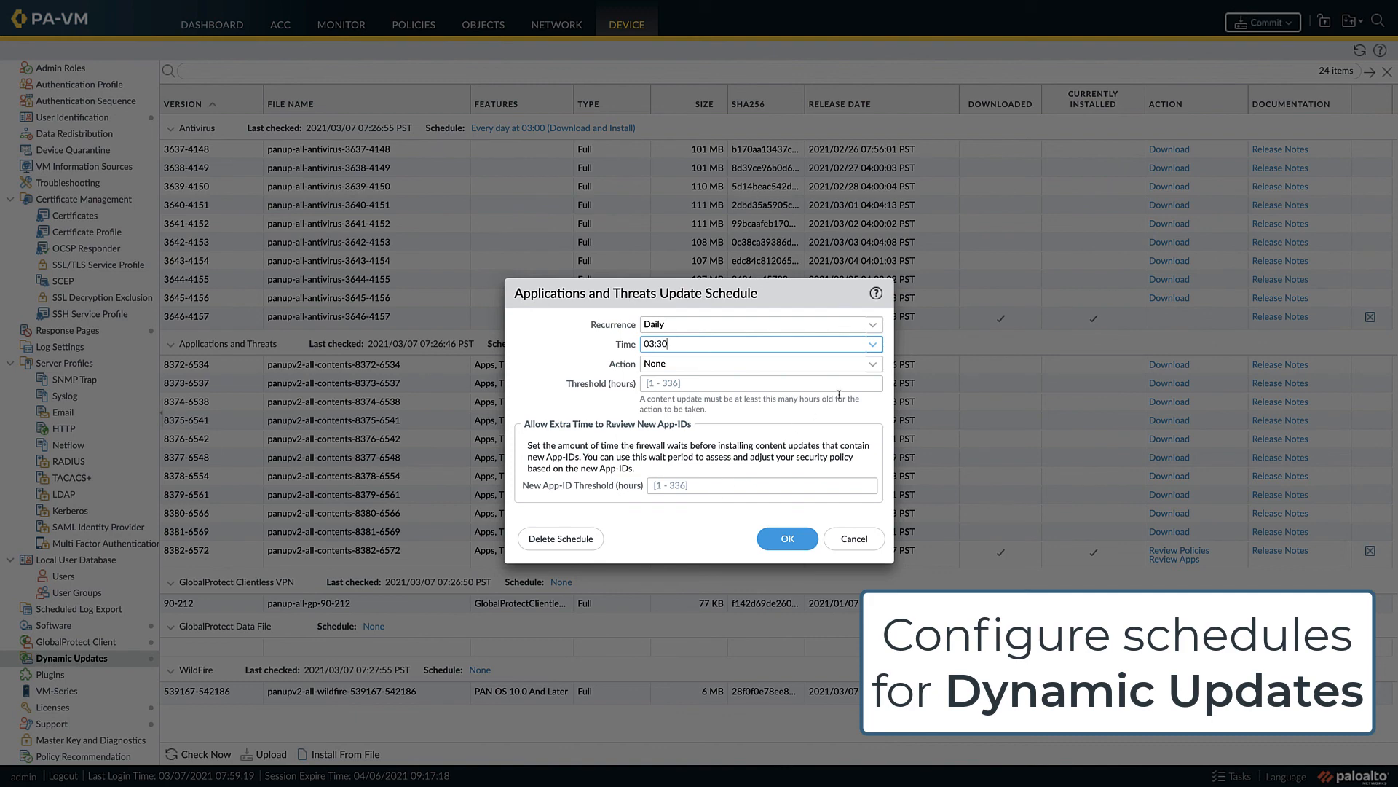
left_click(872, 367)
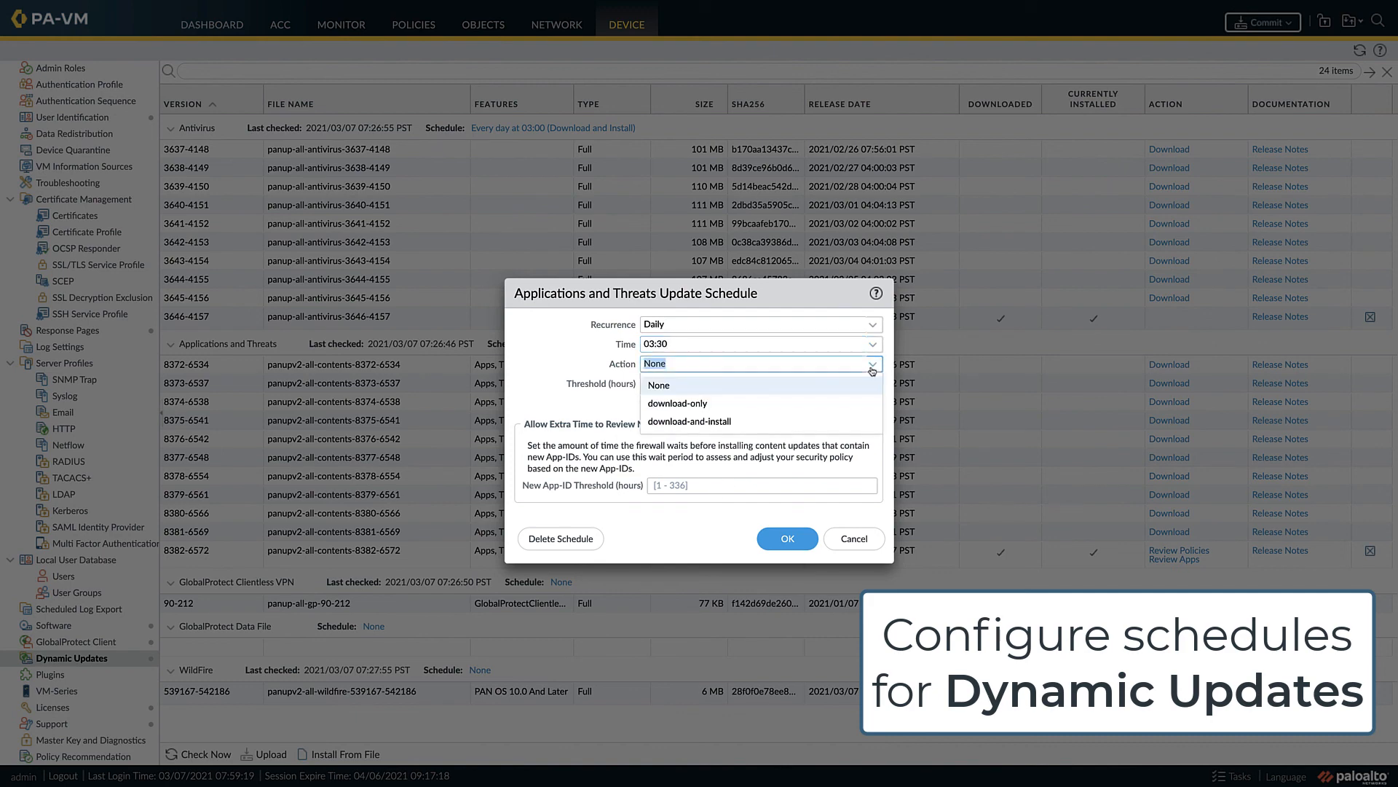
left_click(761, 421)
left_click(746, 441)
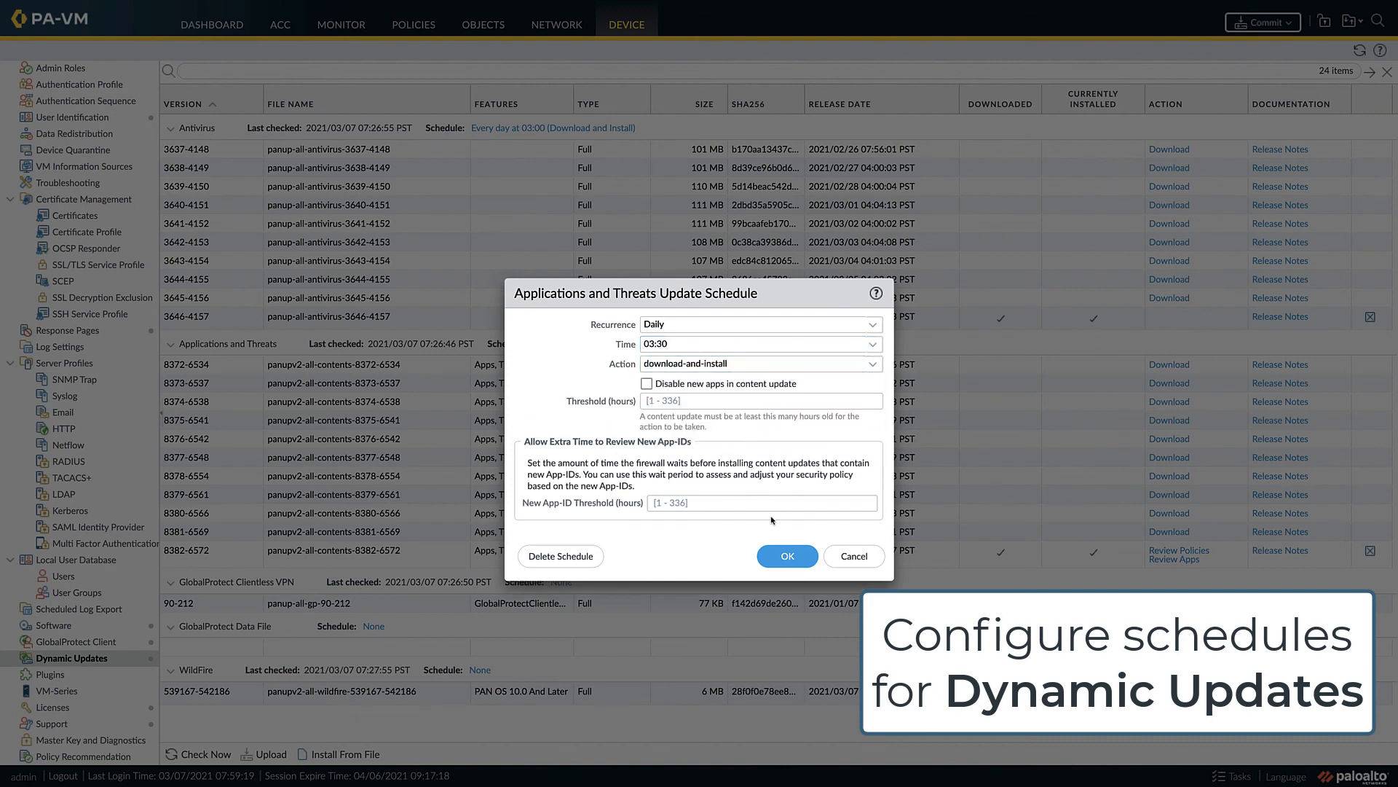
left_click(782, 555)
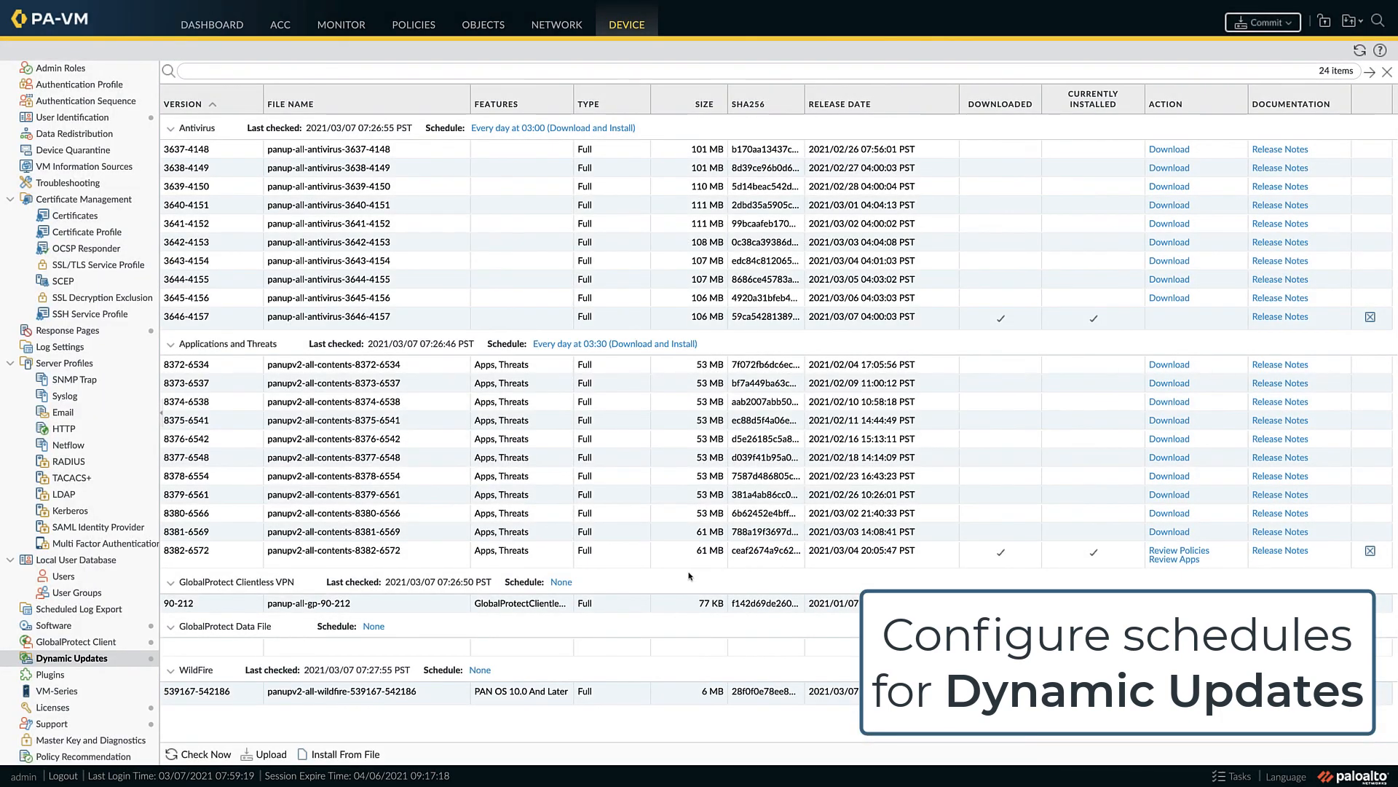
- Schedule the GlobalProtect Clientless VPN updates to recur weekly on Sunday at 04:00 with the download-and-install action
left_click(561, 583)
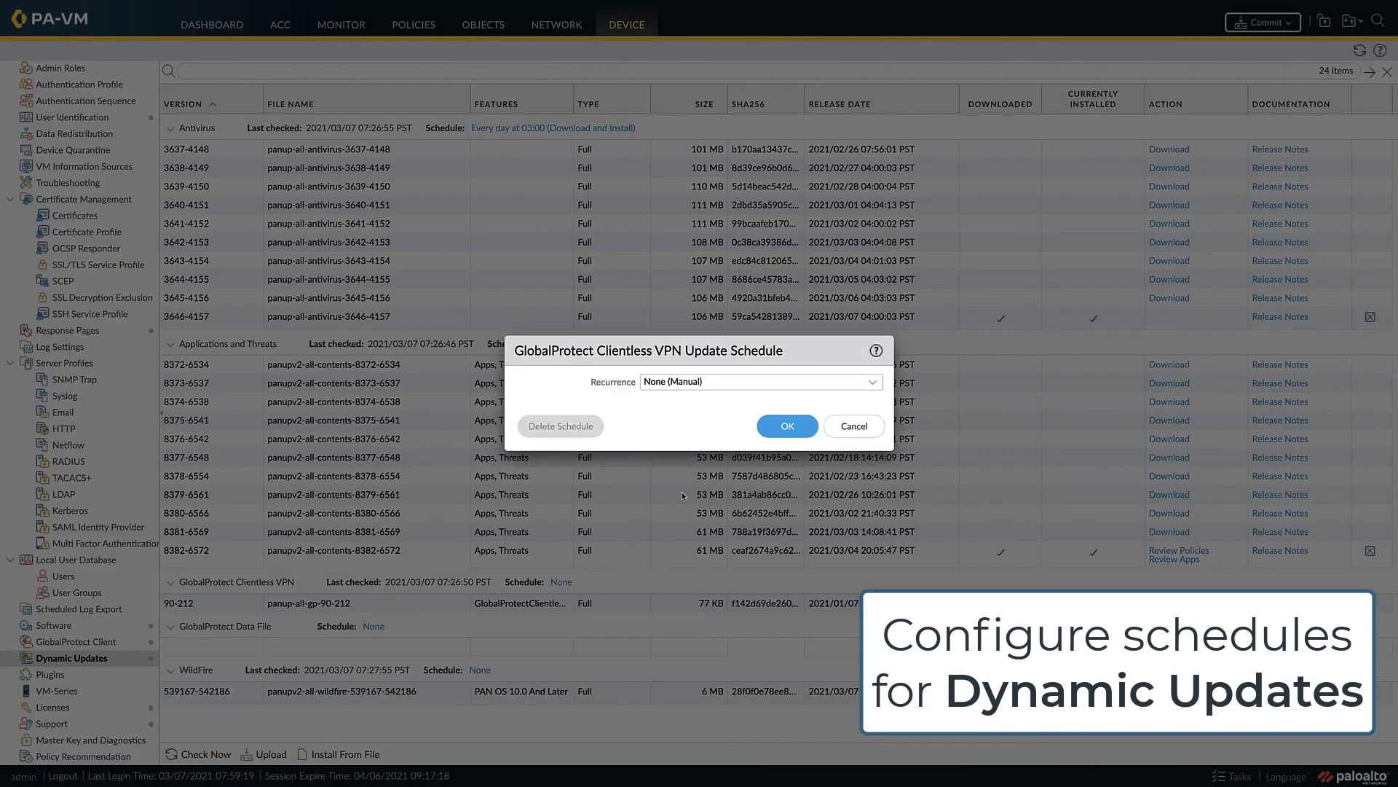
left_click(867, 386)
left_click(696, 473)
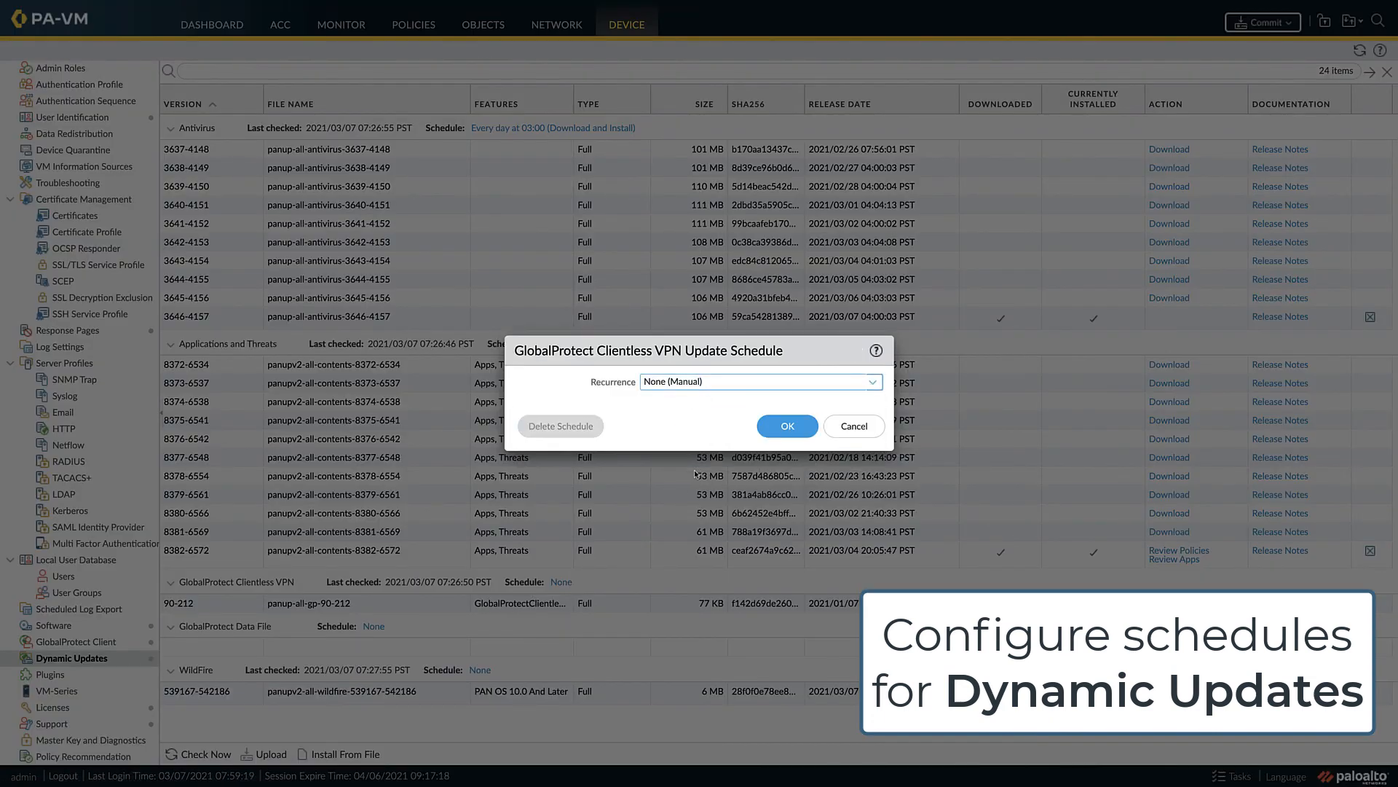
left_click(867, 386)
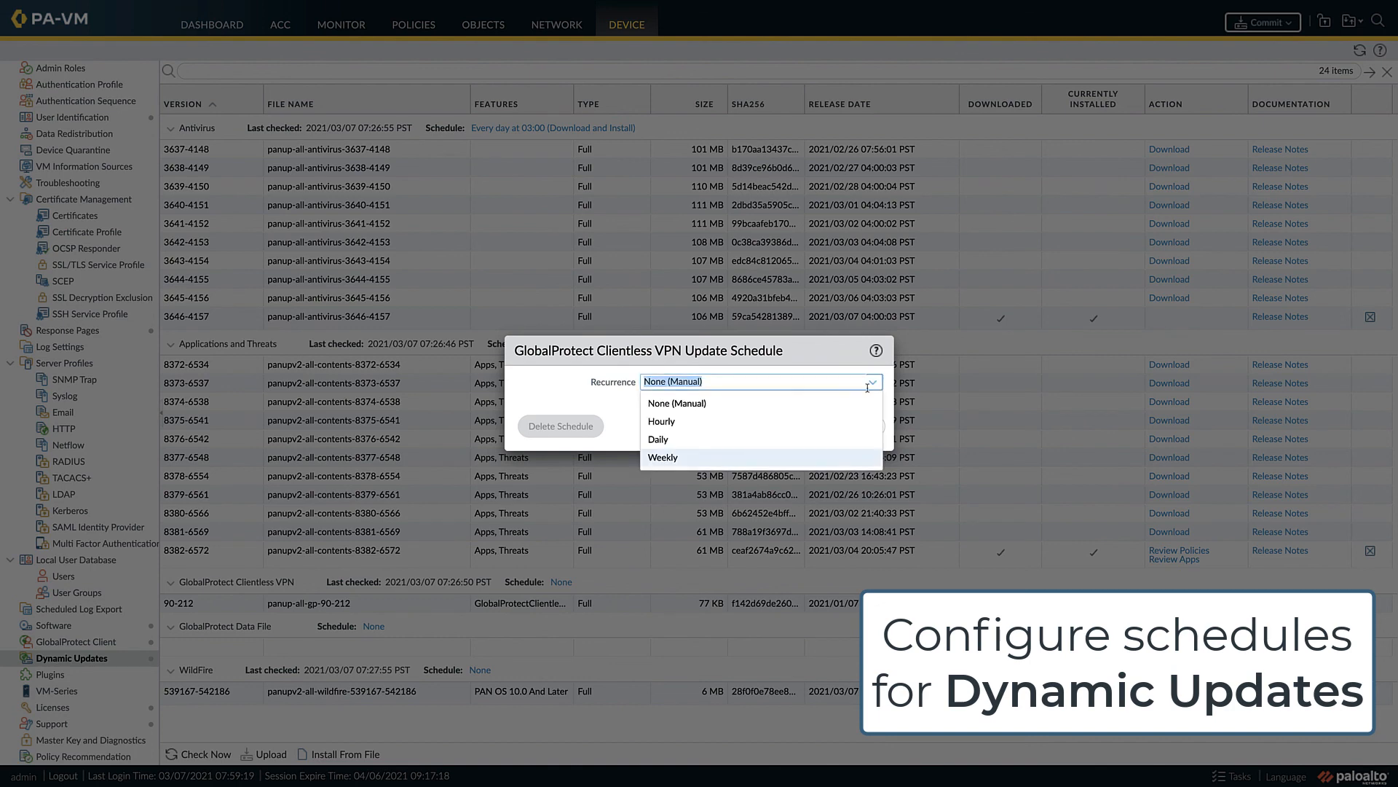
left_click(743, 459)
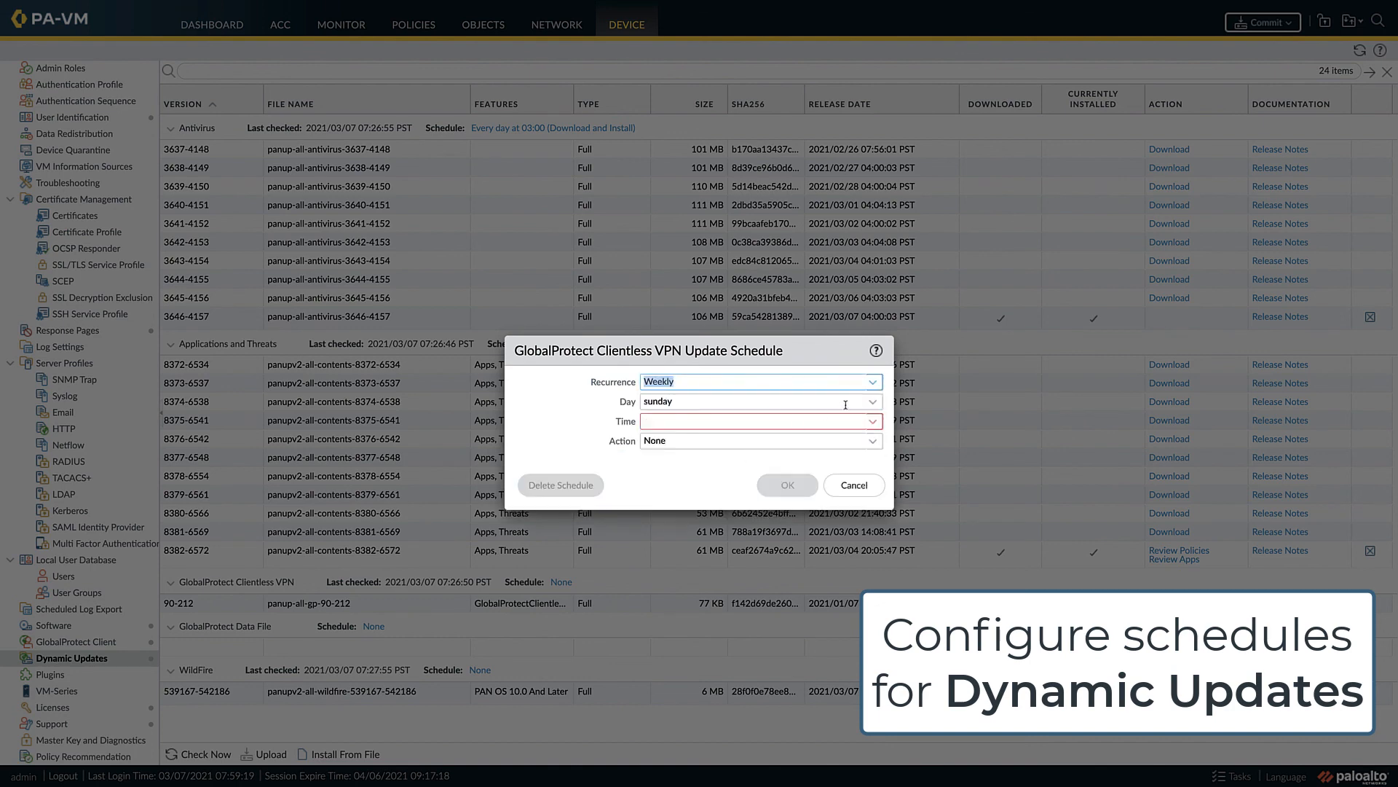
left_click(873, 421)
scroll(737, 560, "down", 1)
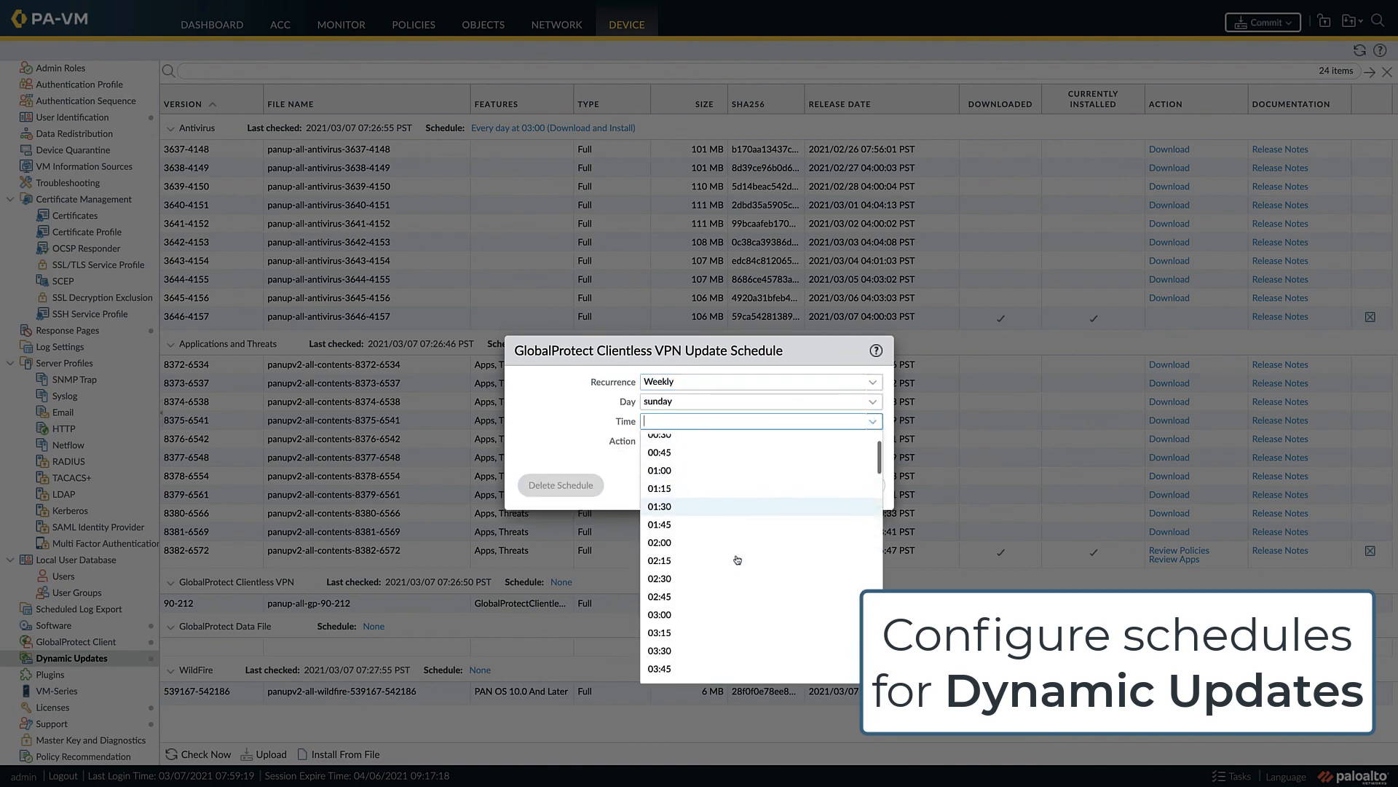
scroll(737, 559, "down", 3)
left_click(688, 576)
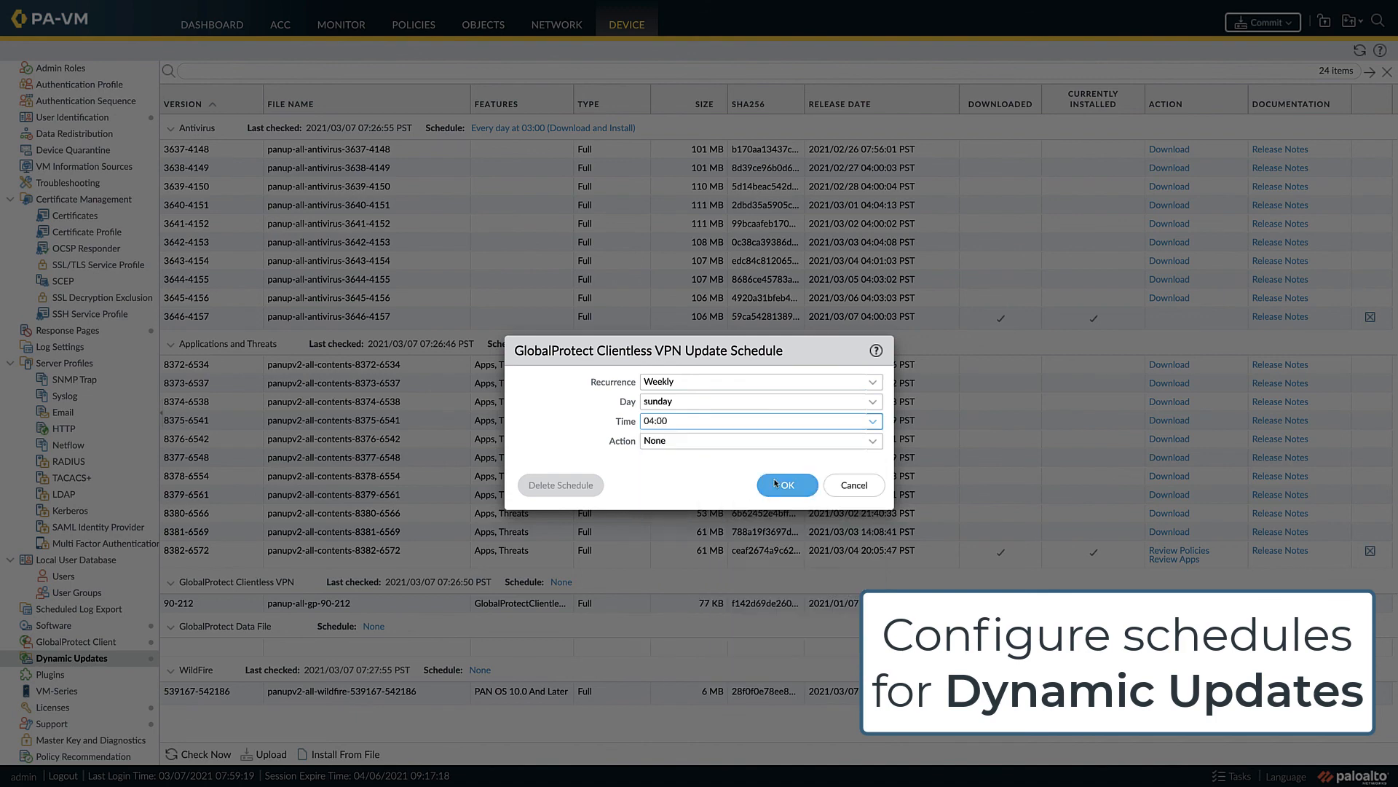
left_click(873, 443)
left_click(736, 485)
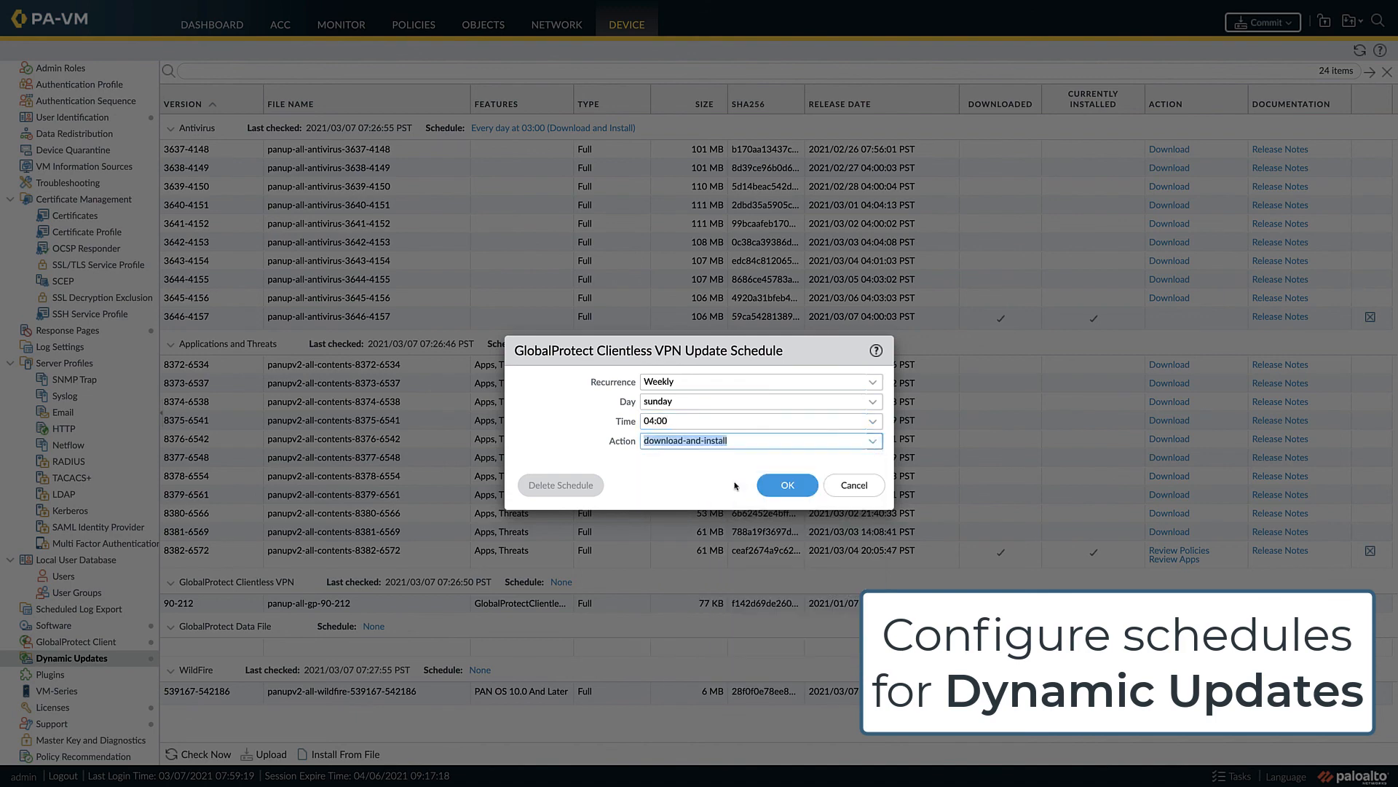
left_click(787, 485)
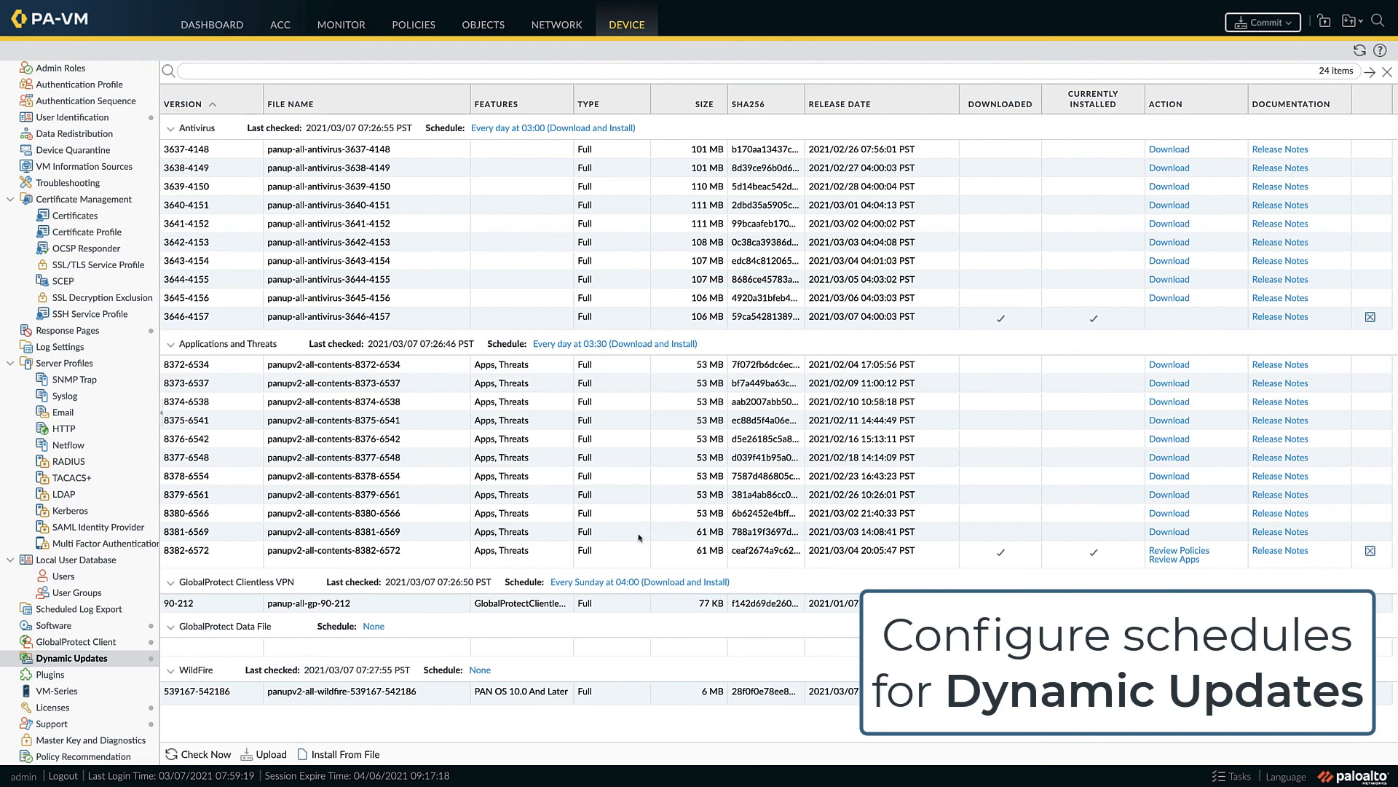
- Set the WildFire update schedule's recurrence to Real-time
left_click(481, 671)
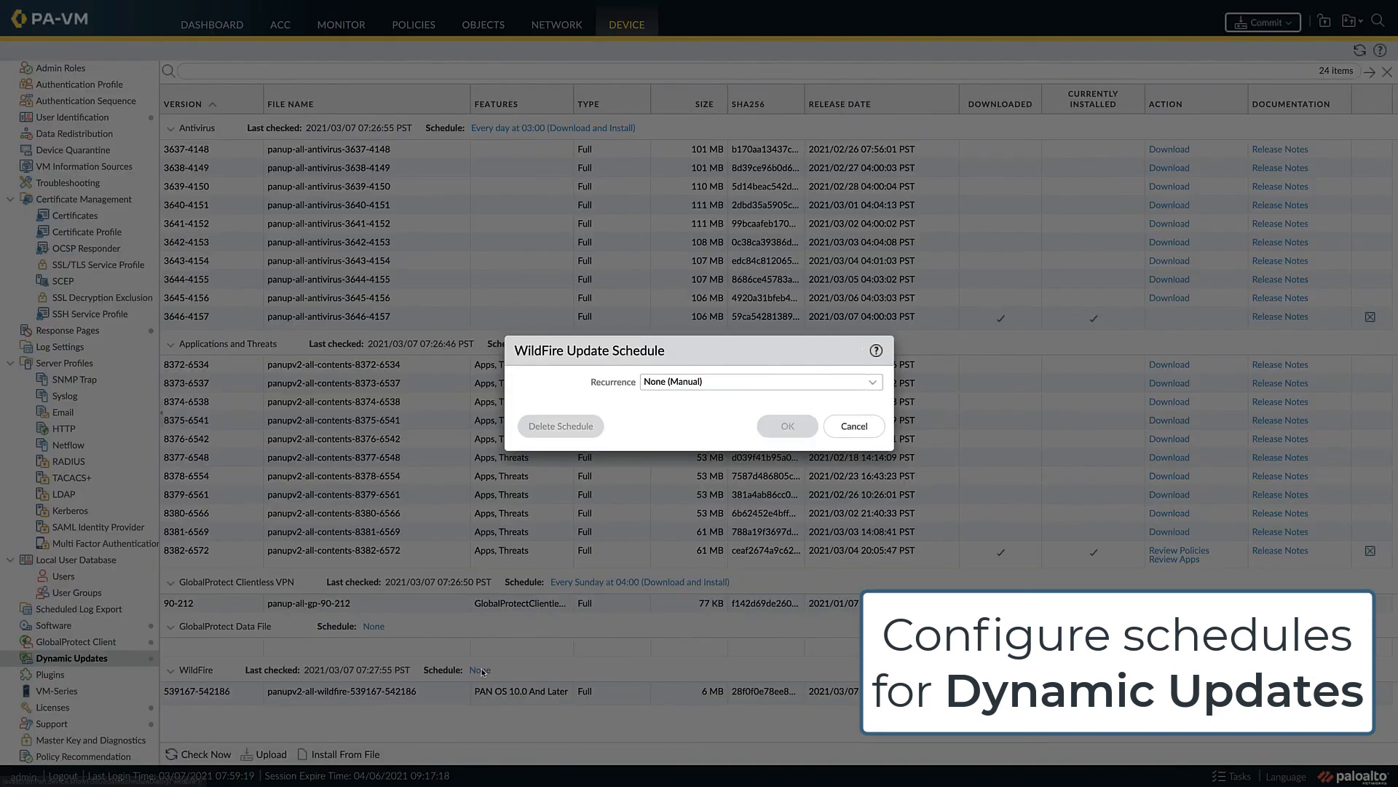
left_click(870, 384)
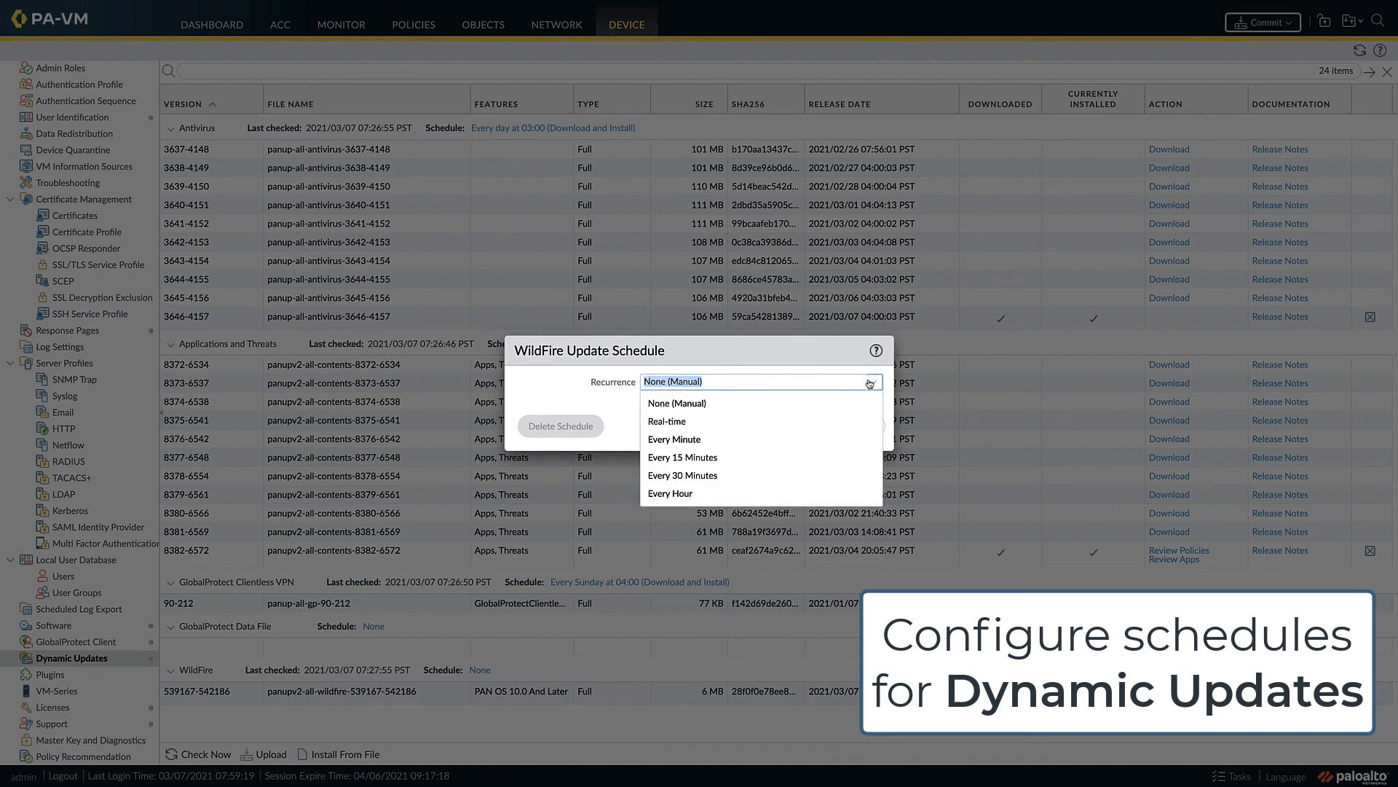
left_click(687, 424)
left_click(786, 426)
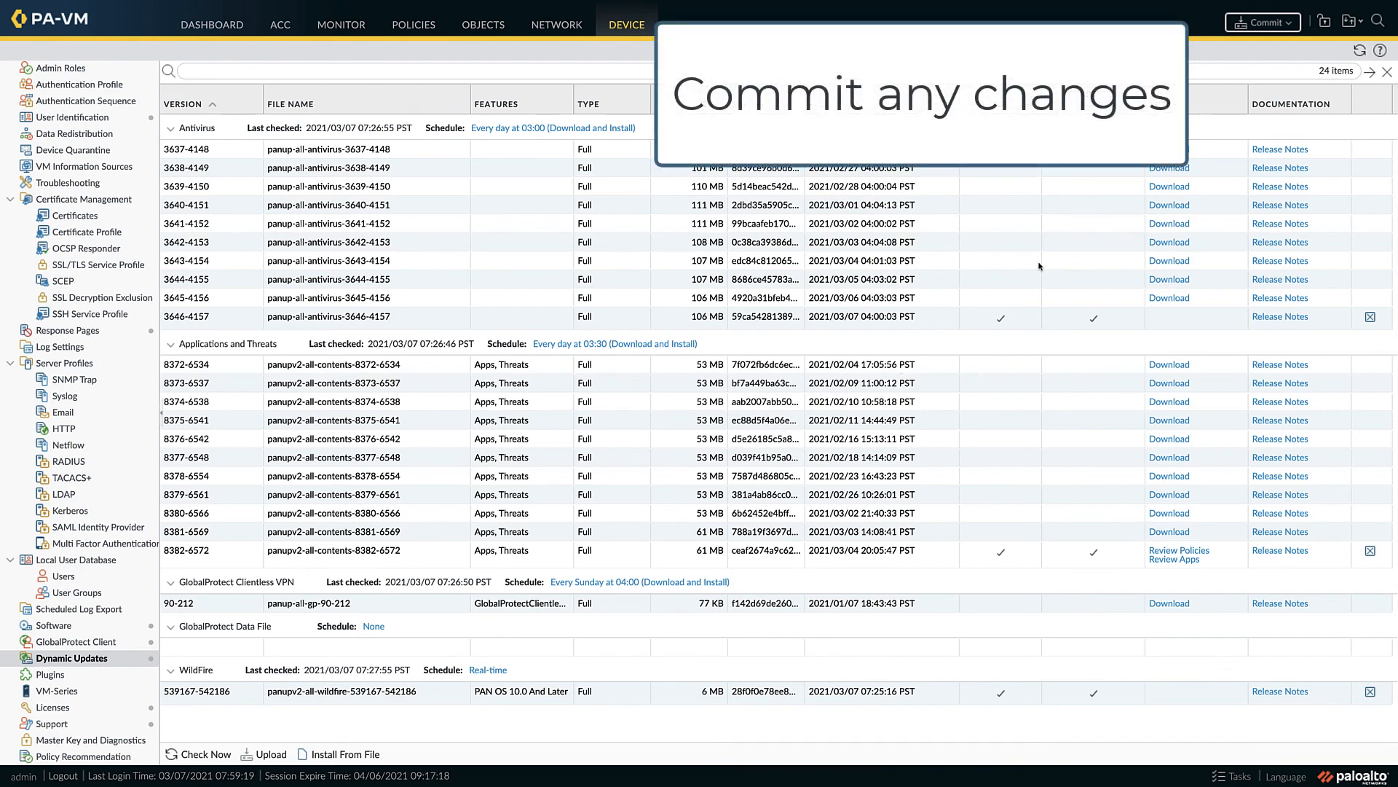
- Commit all pending changes to the running configuration and open the dashboard to review the device's general information
left_click(1256, 24)
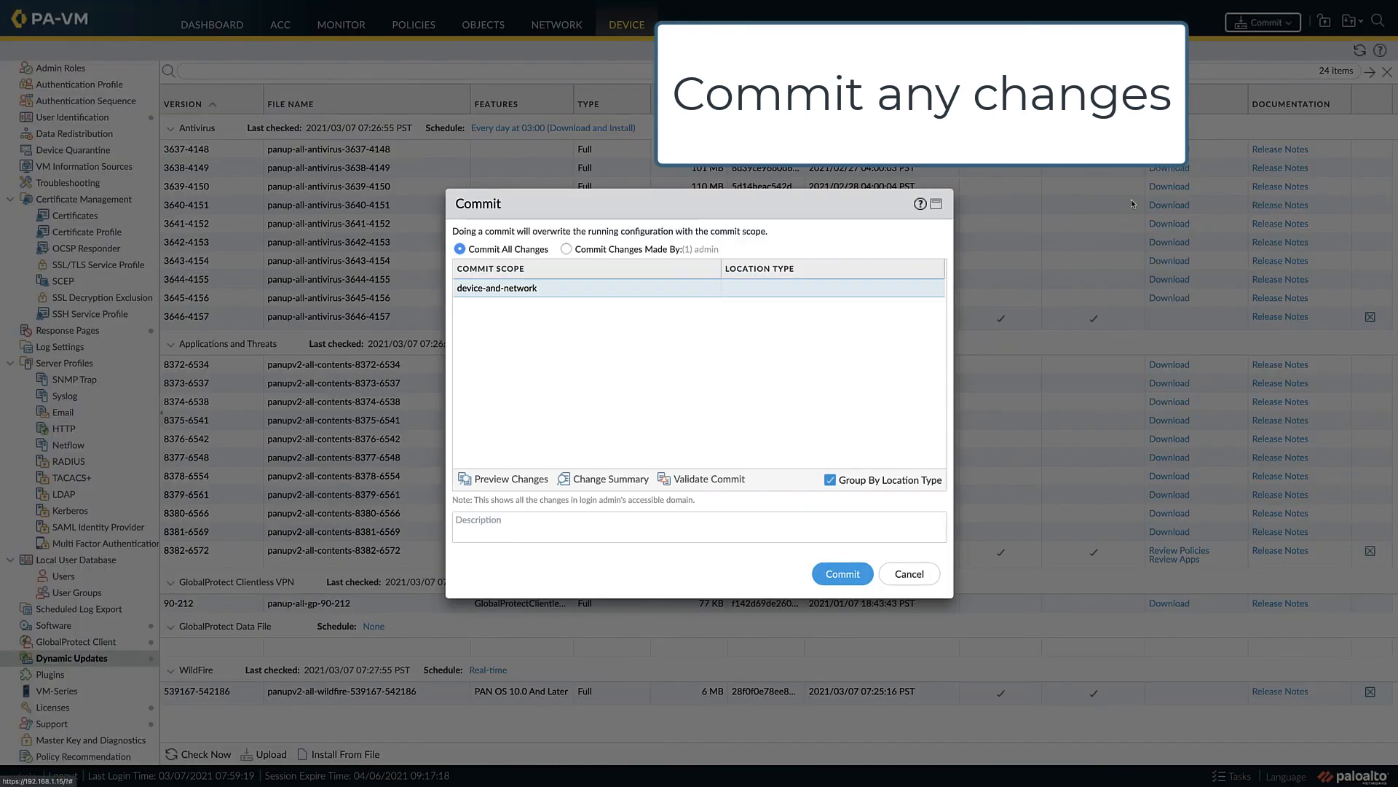
left_click(847, 574)
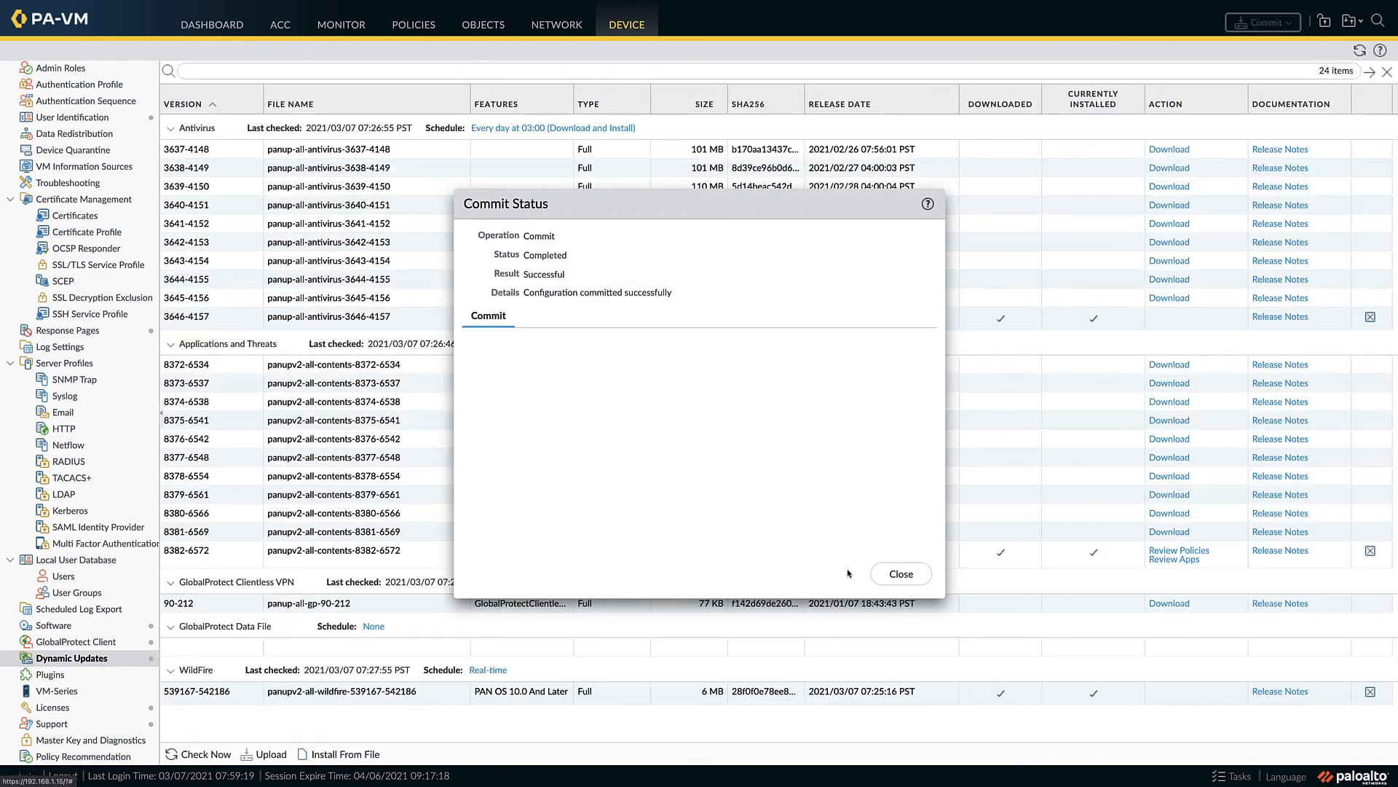
left_click(887, 574)
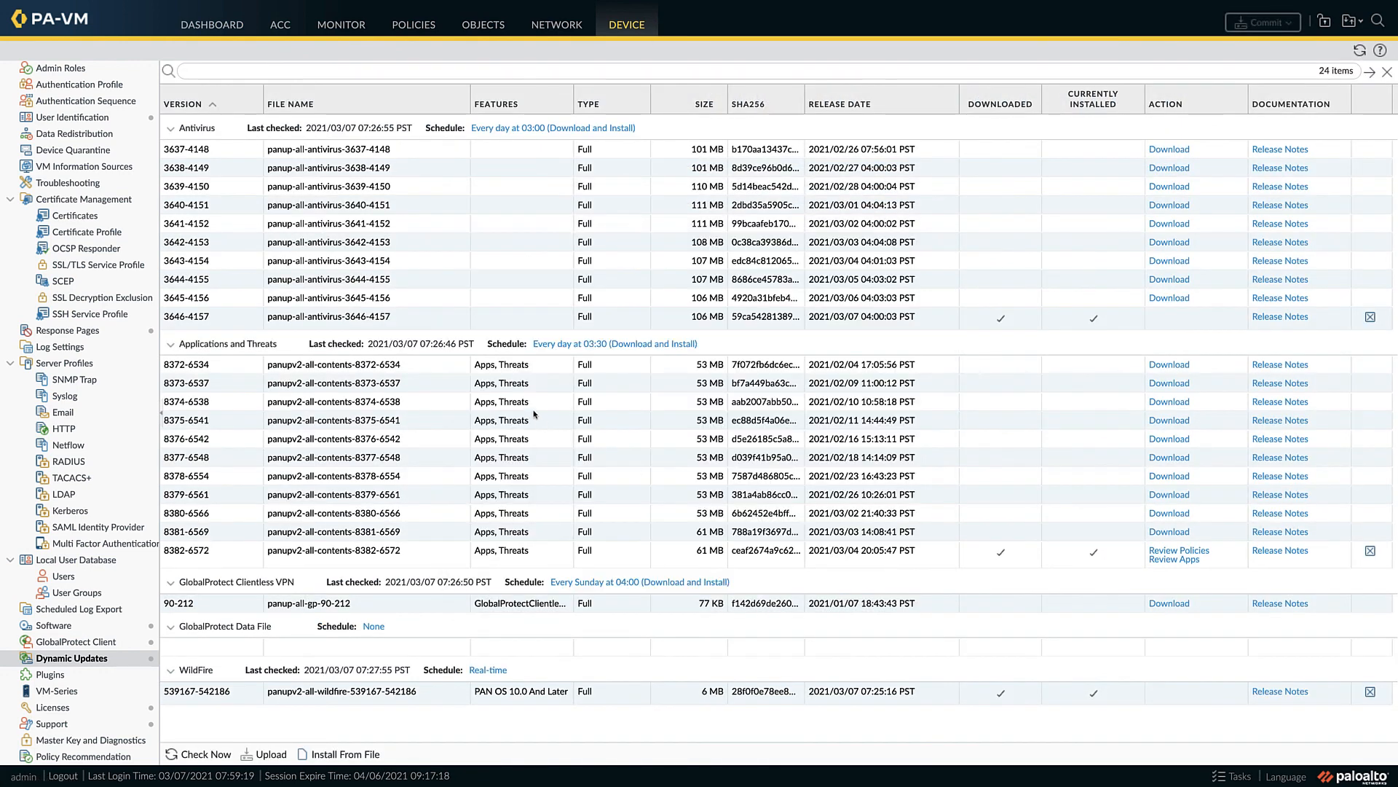
left_click(212, 27)
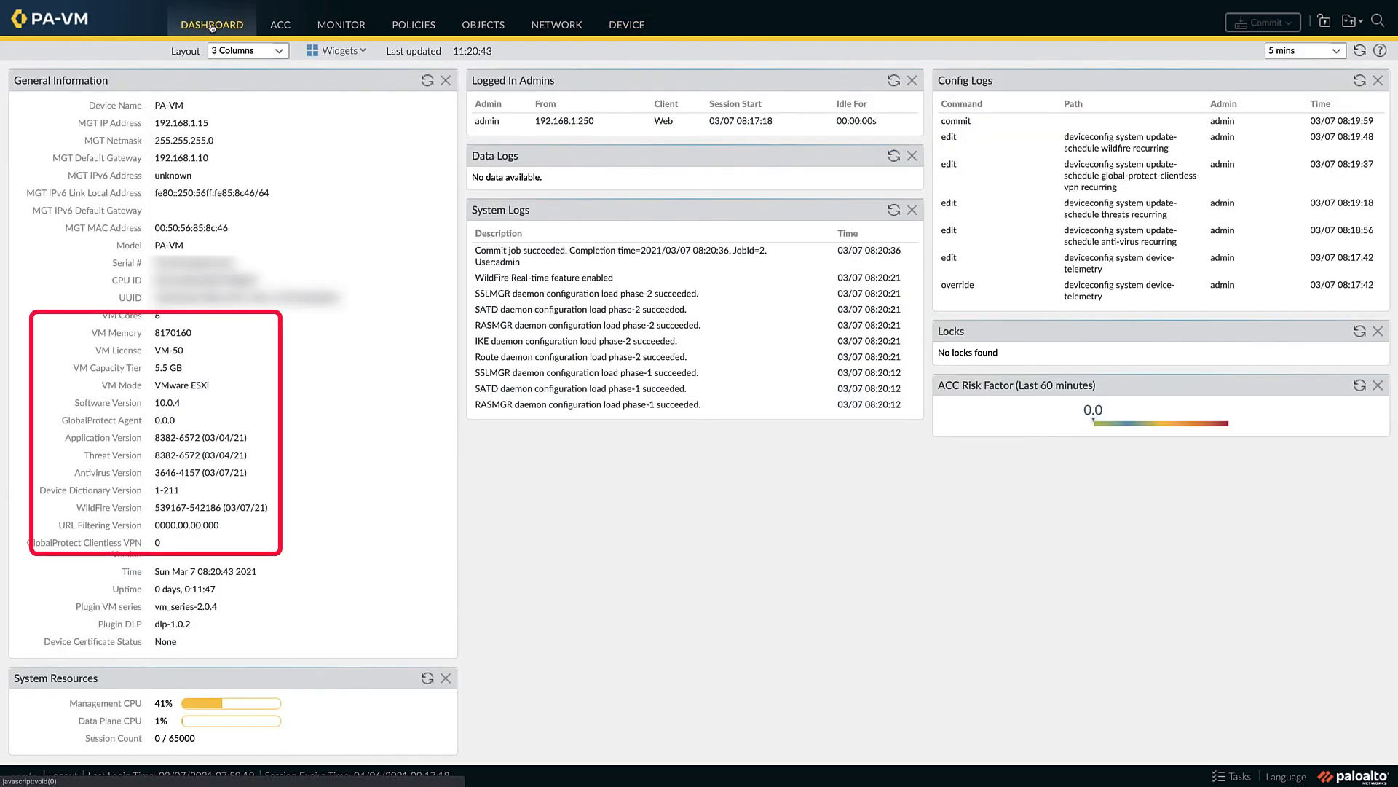